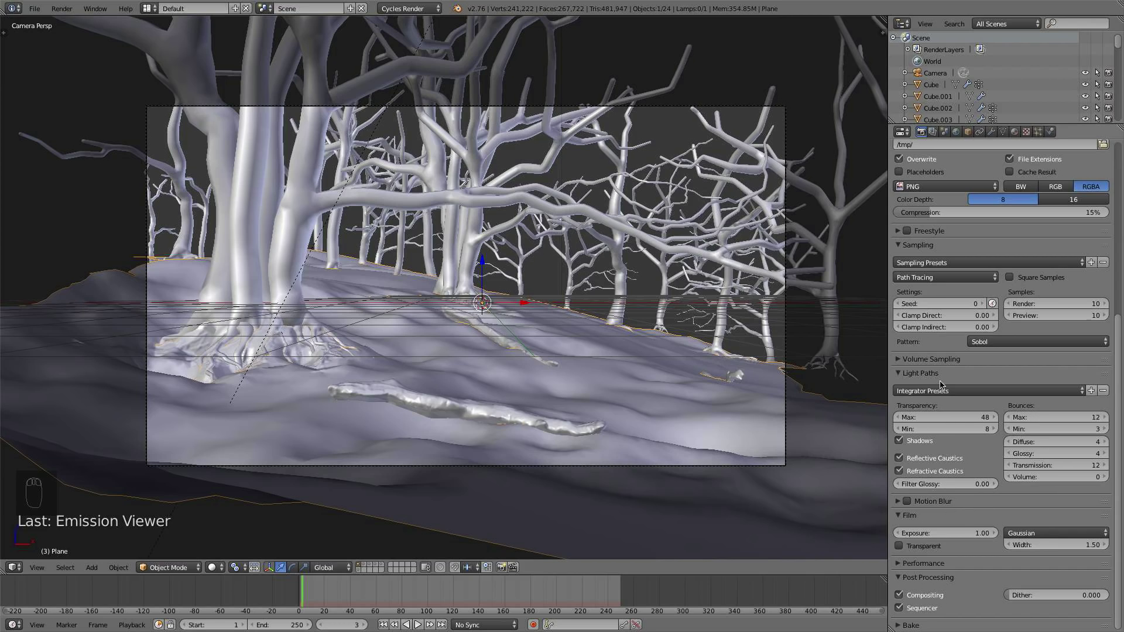
- Set the render performance tile size to 32 in both X and Y
left_click(923, 562)
scroll(947, 565, "down", 3)
left_click(949, 570)
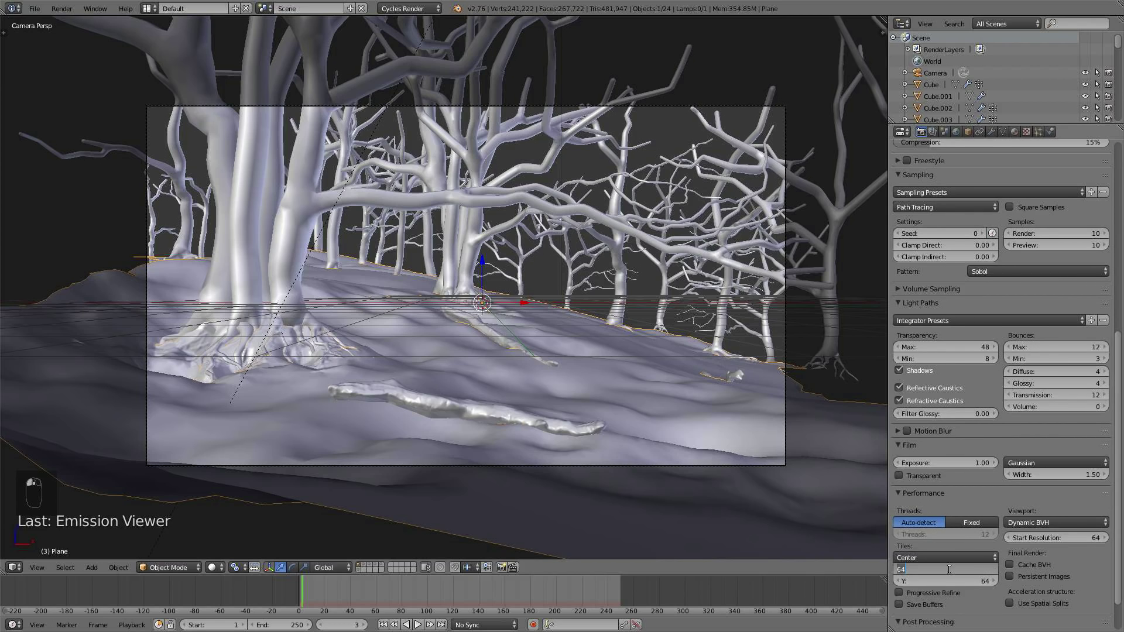
type("32")
key("Tab")
type("32")
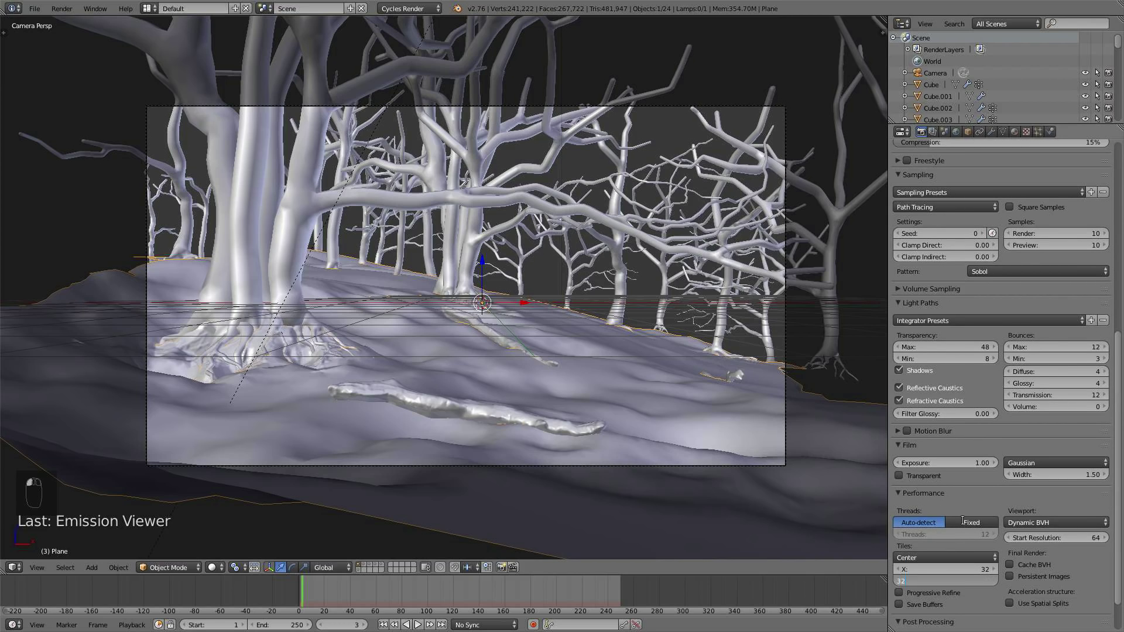
key("Return")
- Set the number of render samples to 50
scroll(965, 504, "up", 12)
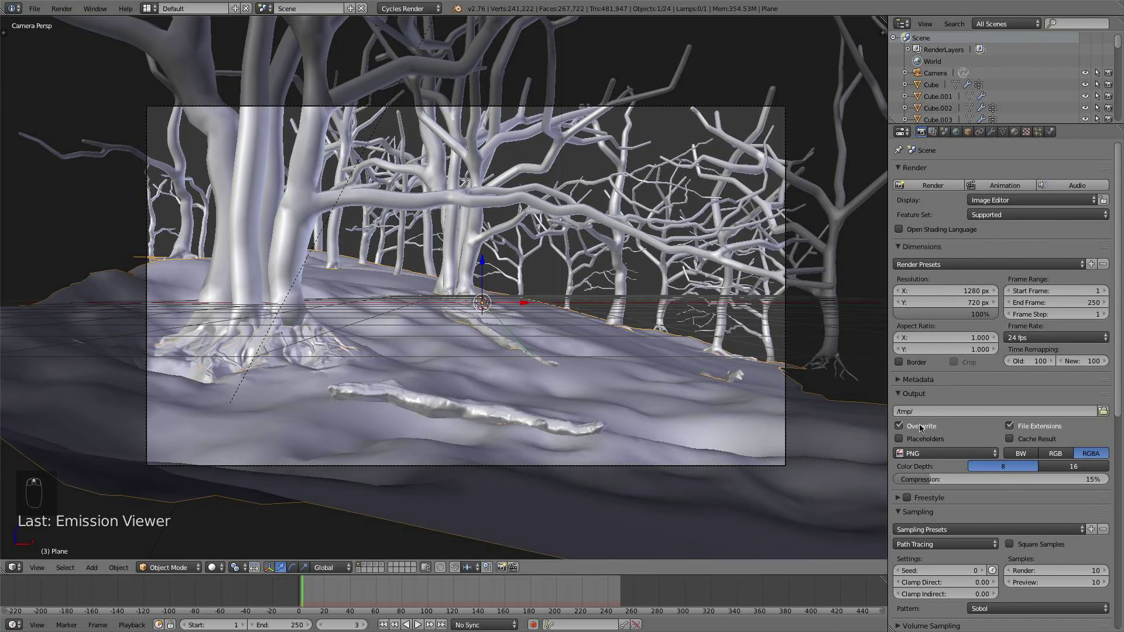
scroll(1030, 438, "down", 3)
left_click(1061, 475)
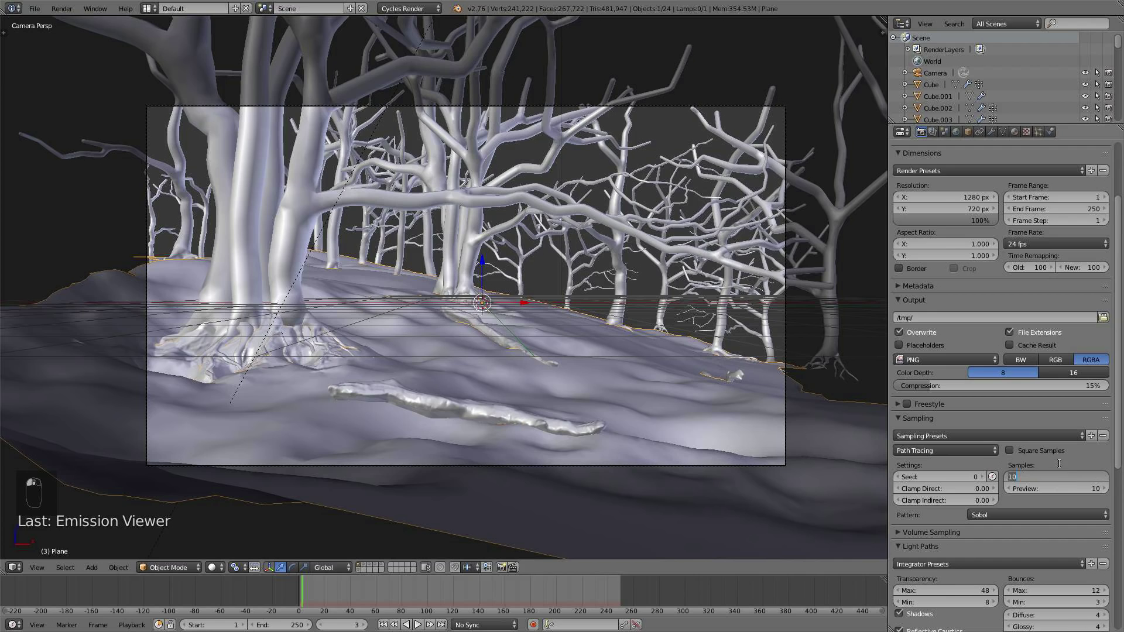
type("50")
key("Return")
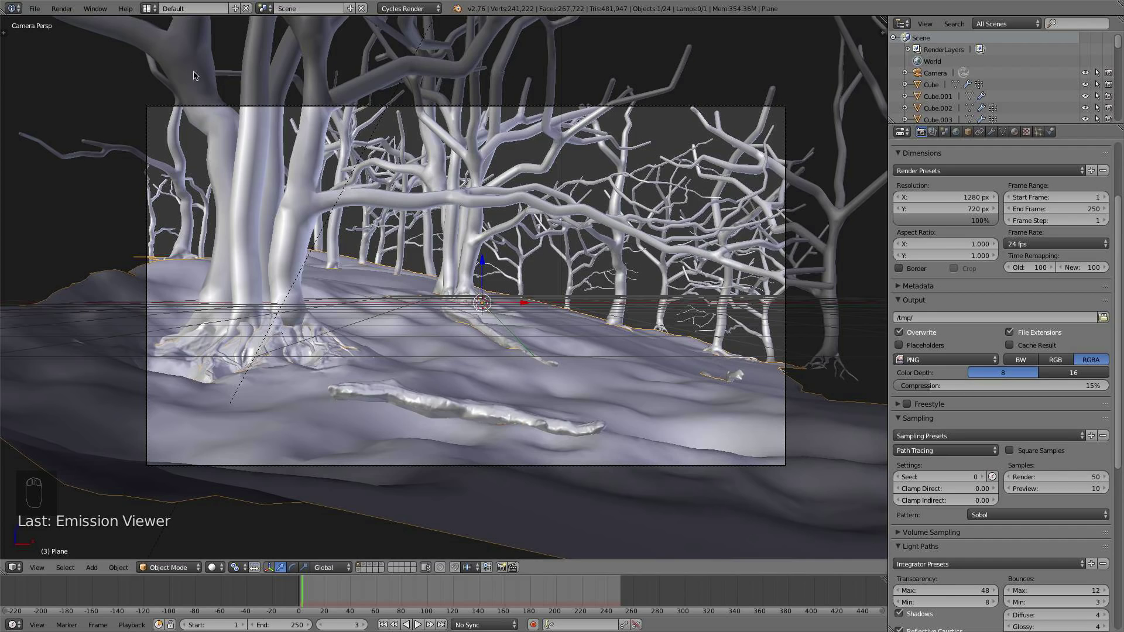
- Render the current frame from the camera, examine the partial image up close and return to the 3D scene
left_click(34, 8)
key("F12")
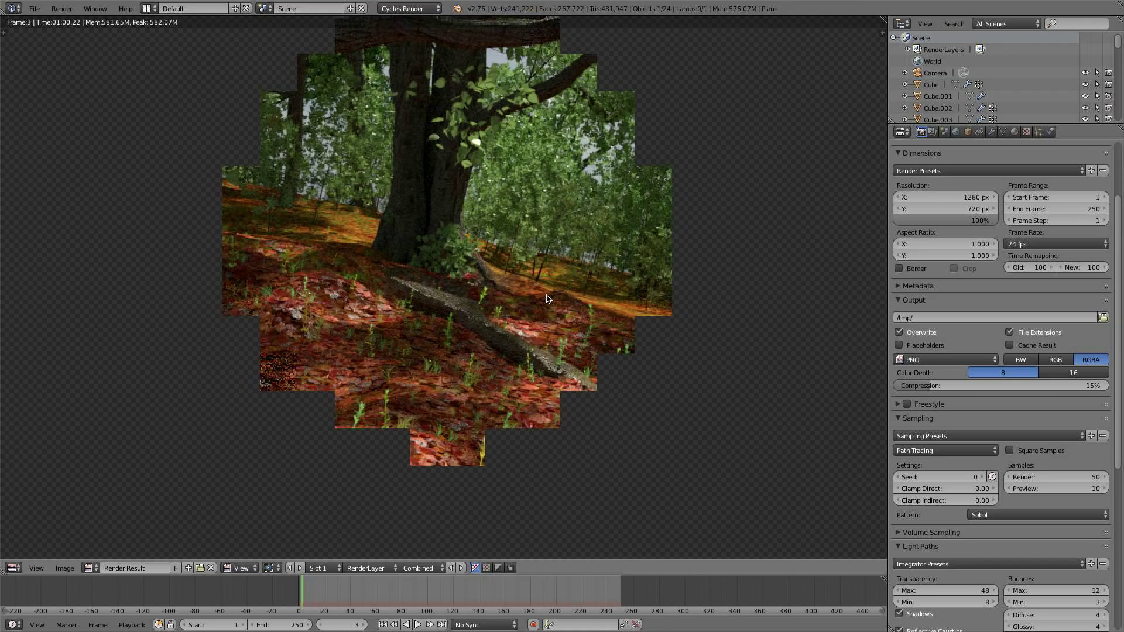
scroll(548, 298, "down", 2)
scroll(515, 240, "up", 3)
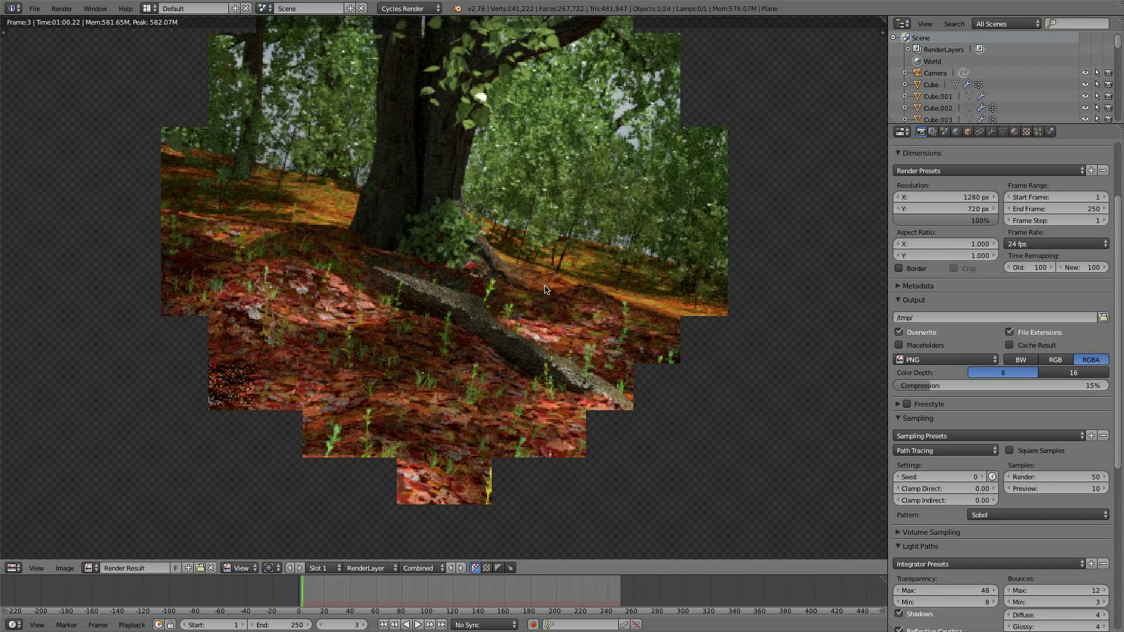
scroll(544, 290, "down", 2)
scroll(449, 383, "down", 1)
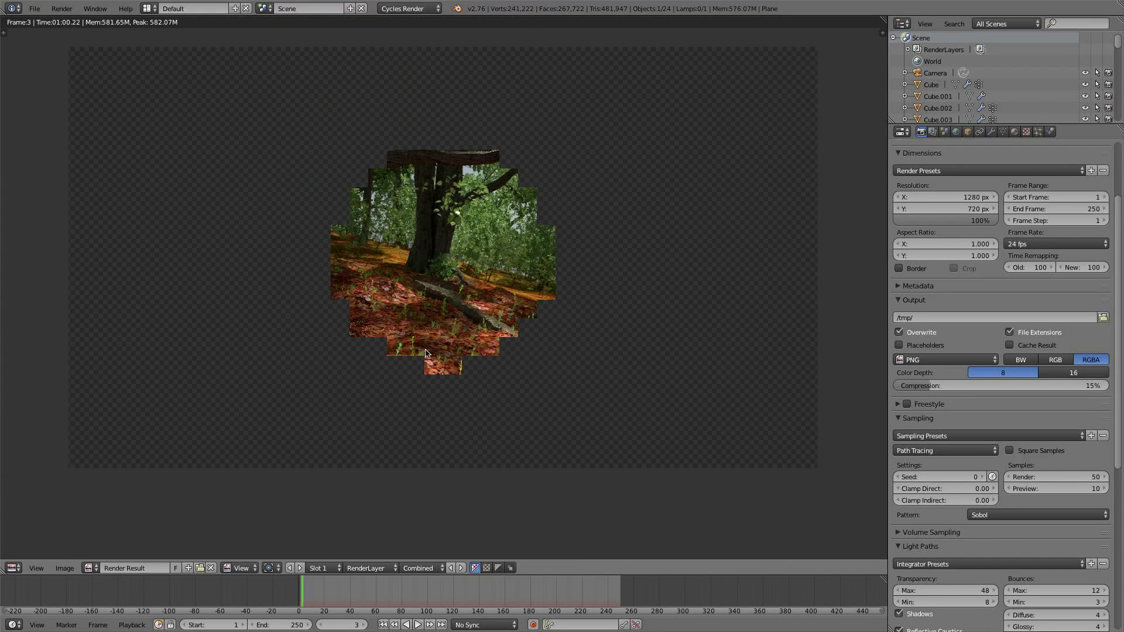
key("Escape")
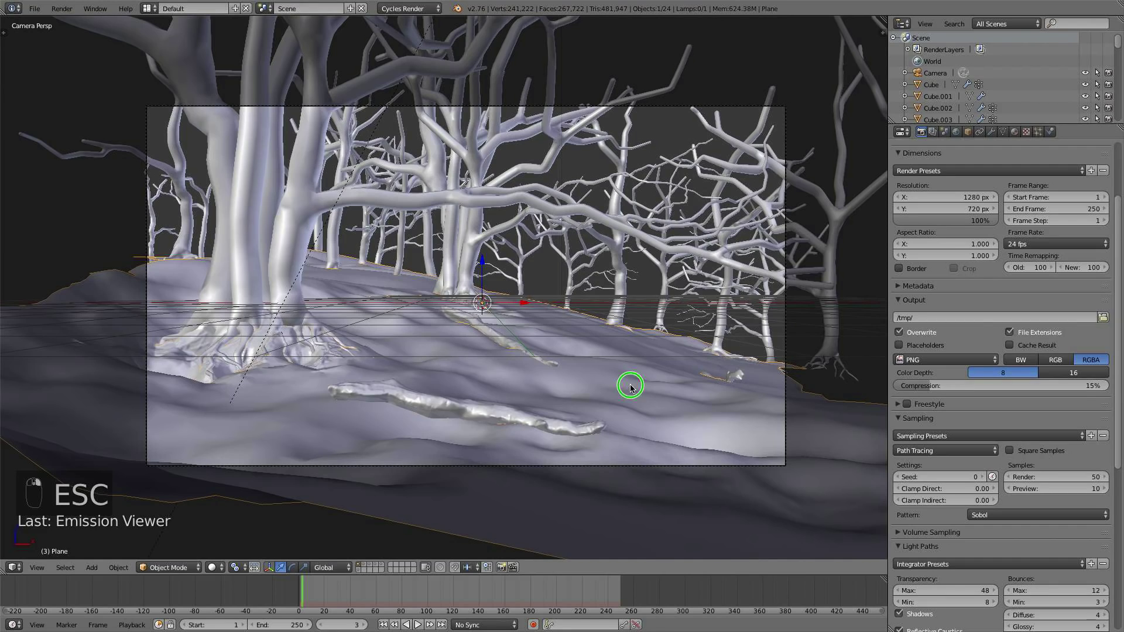
- Set the emission number of the ground plane's ParticleSystem 3 to 10000
left_click(1038, 132)
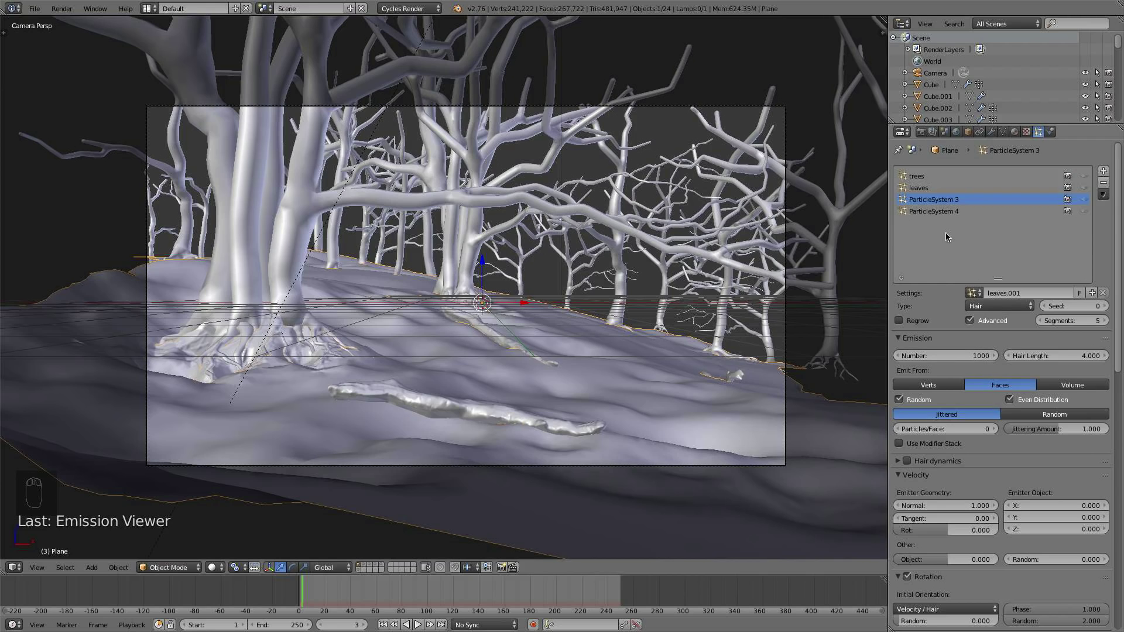
left_click(940, 212)
left_click(943, 188)
left_click(946, 198)
left_click(978, 351)
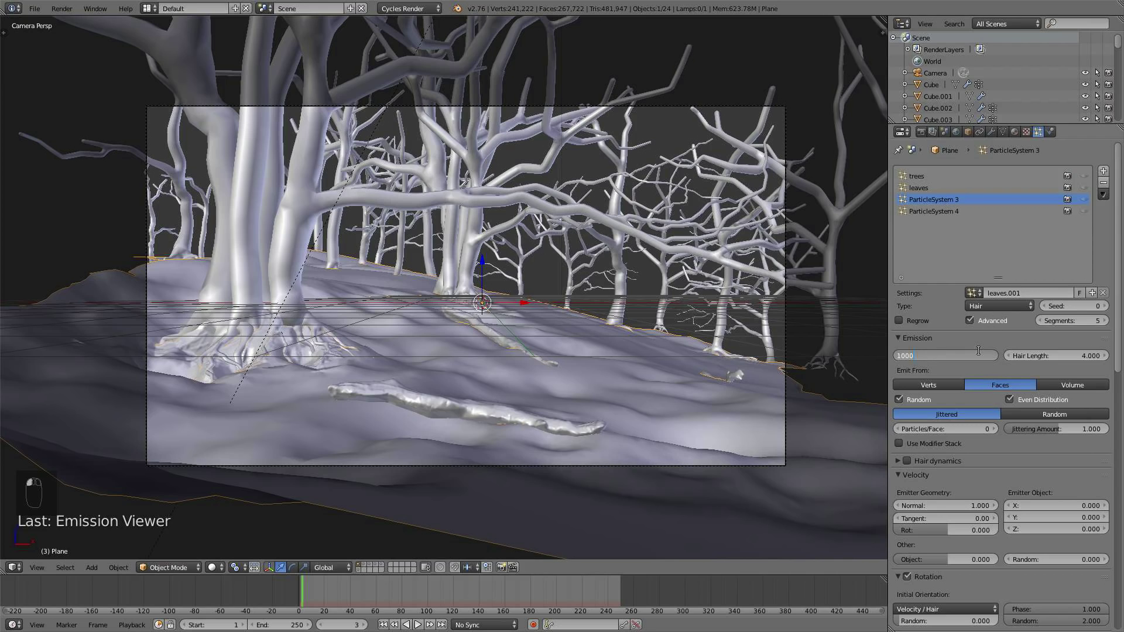
type("10000")
key("Return")
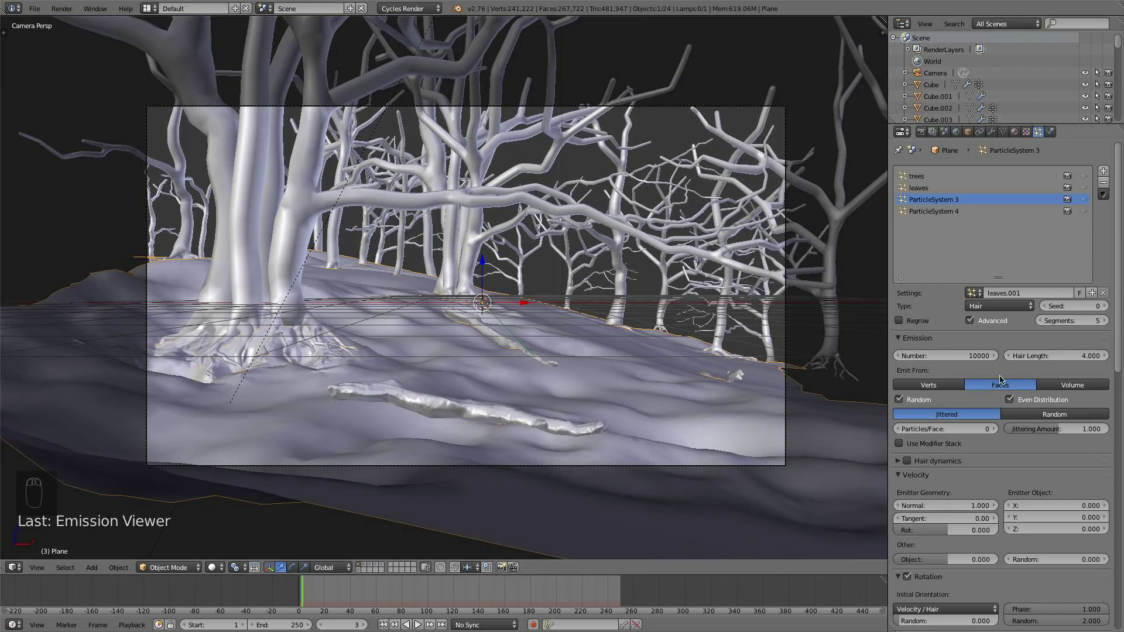
scroll(1067, 412, "down", 1)
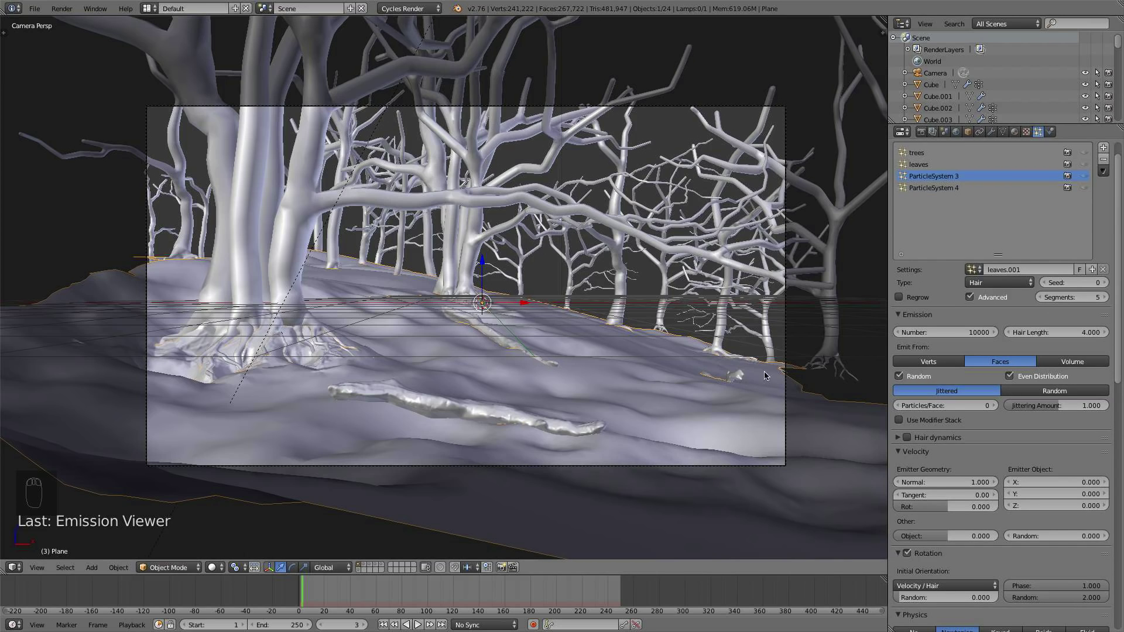
- Display the camera's limits and set its depth of field distance to about 10.43, near the big tree
right_click(786, 363)
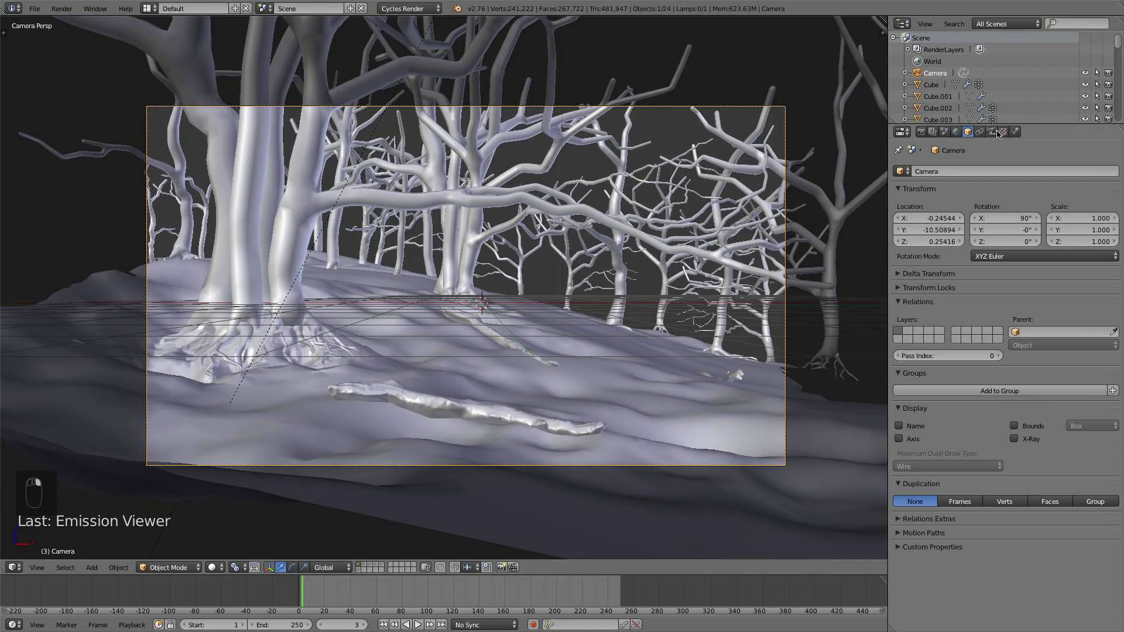
scroll(818, 208, "down", 3)
middle_click_drag(380, 293, 600, 347)
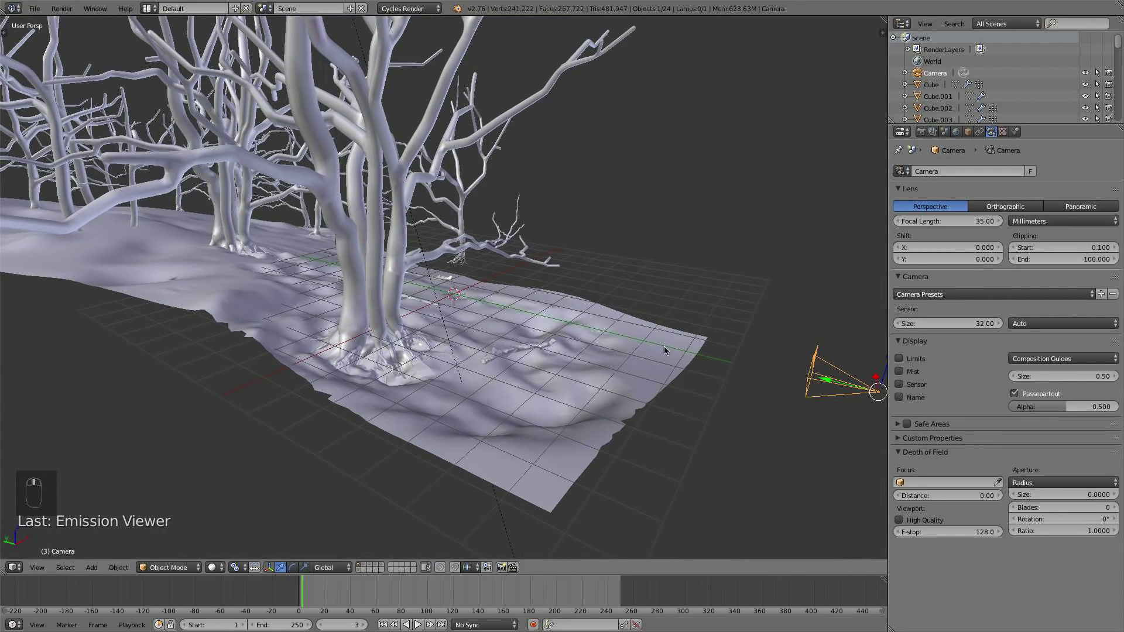
left_click(899, 359)
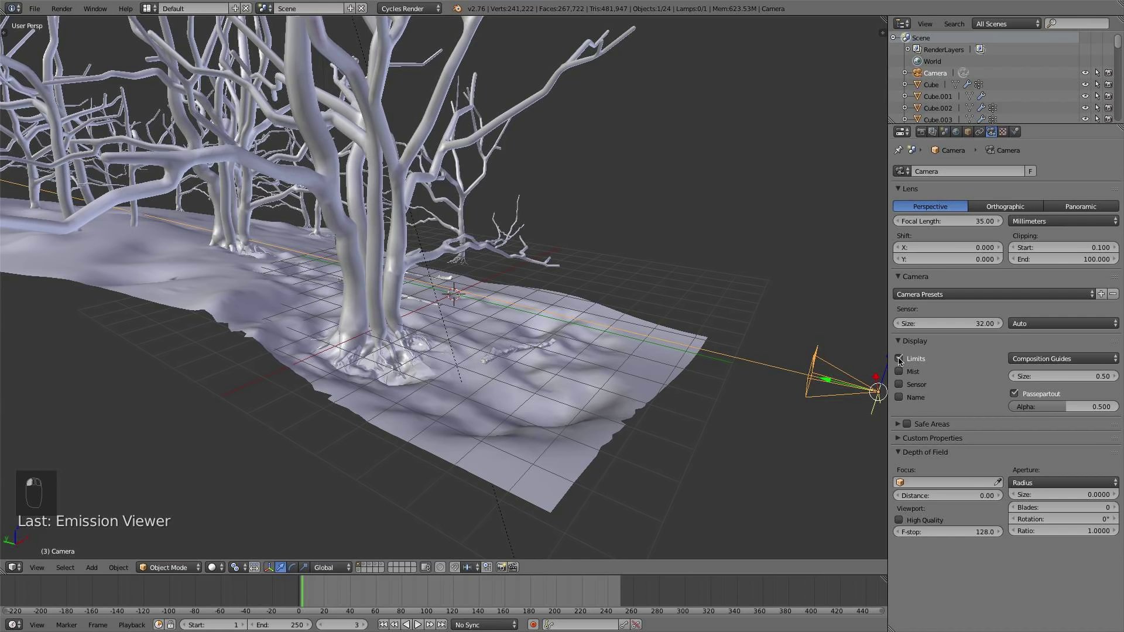
middle_click_drag(761, 366, 338, 360)
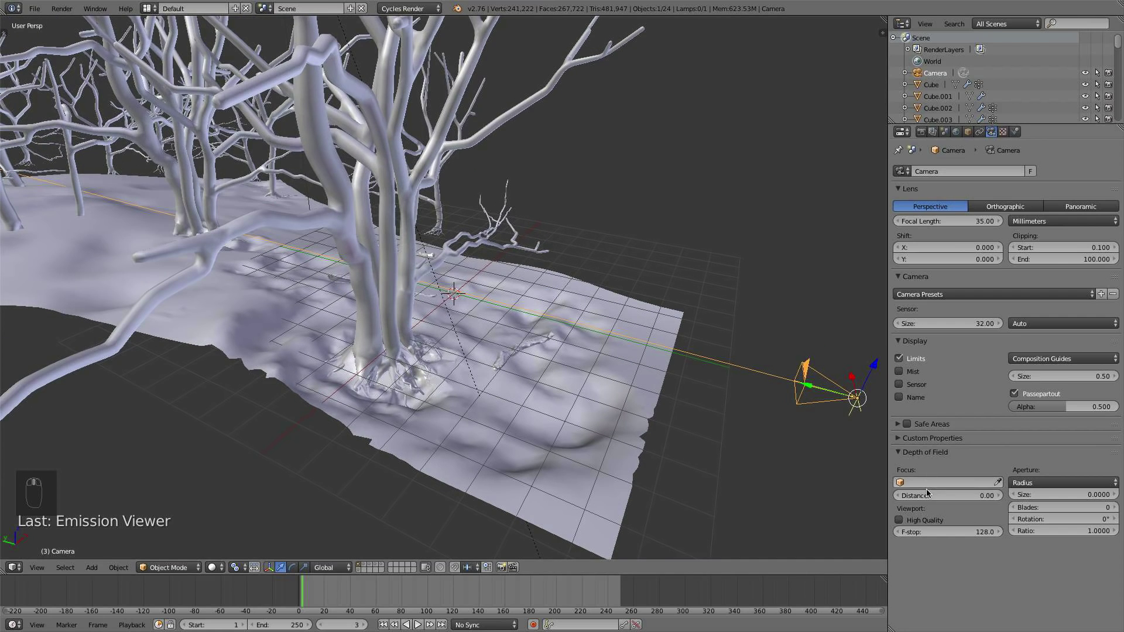
left_click_drag(927, 495, 1101, 495)
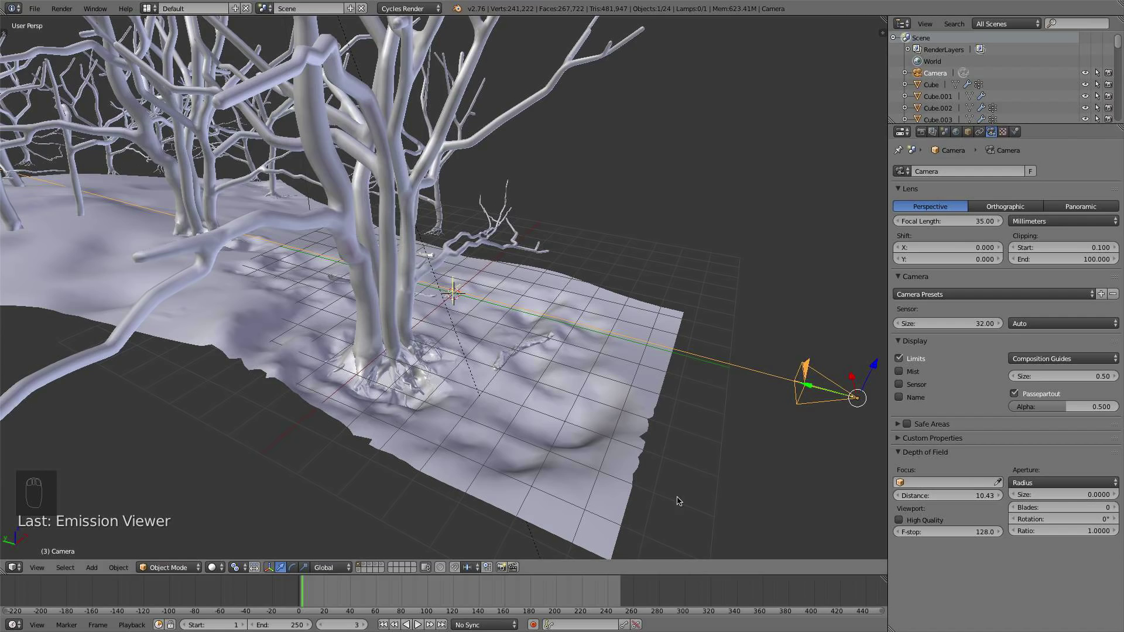
middle_click_drag(673, 500, 594, 456)
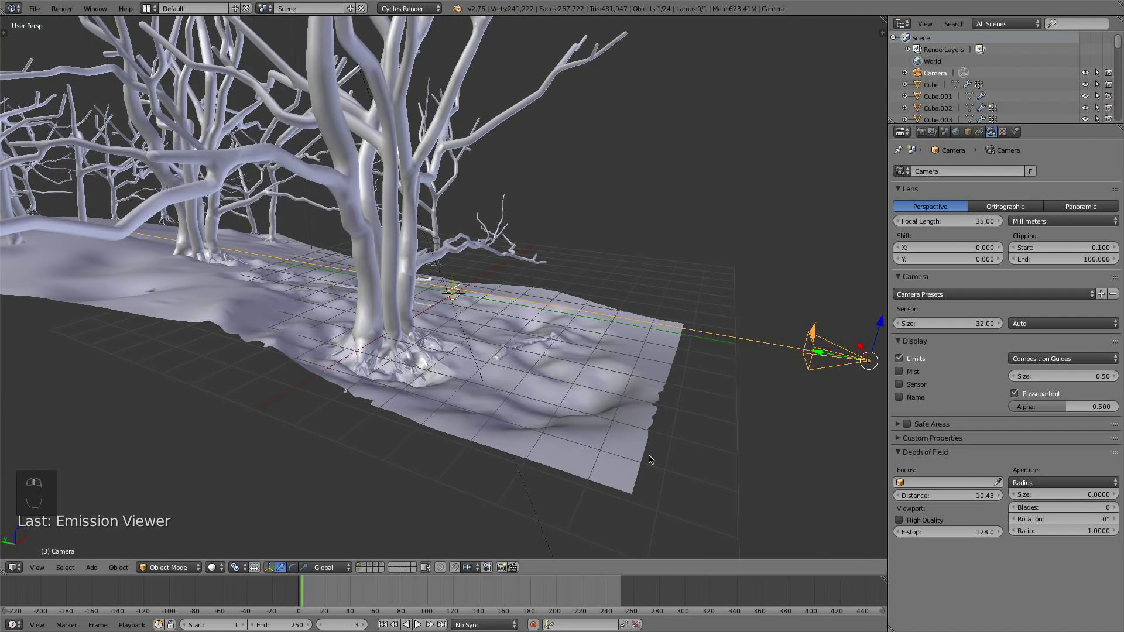
- Switch the camera's aperture type to F-stop and set its number to 2
left_click(1078, 483)
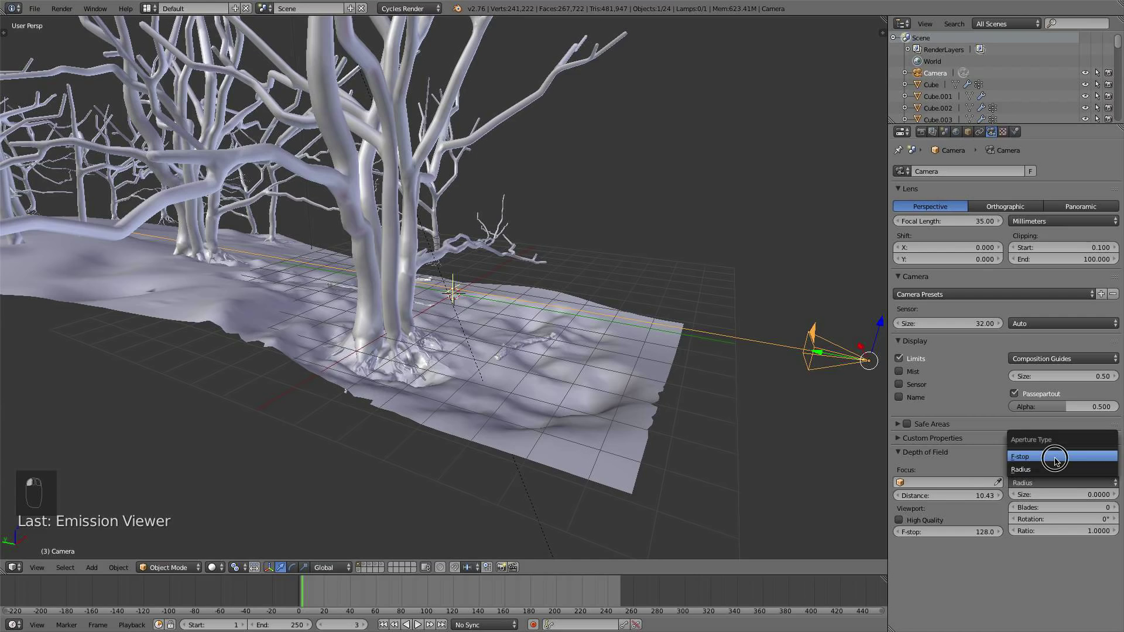
left_click(1054, 458)
left_click(1067, 495)
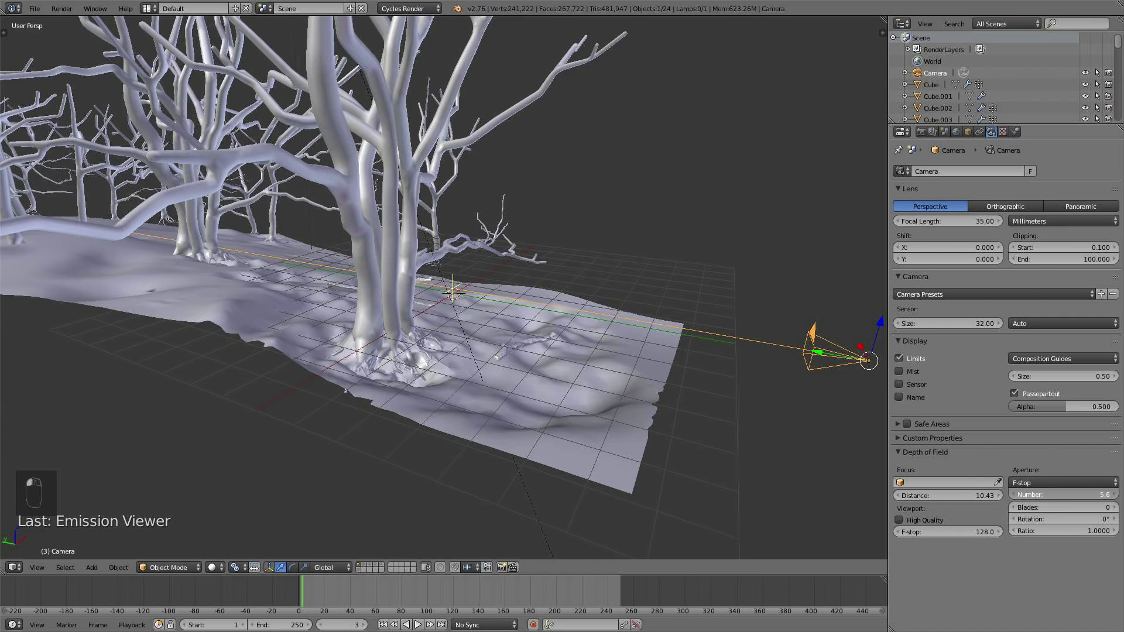
type("2")
key("Return")
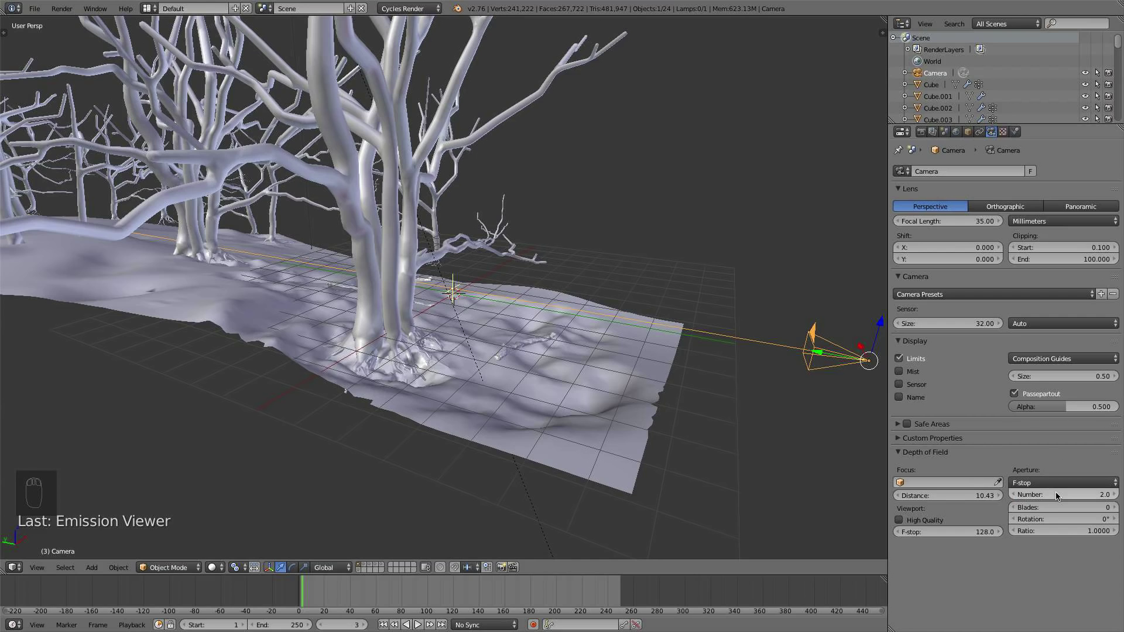
- Bring up the last render result in the UV/Image Editor and examine the trees and forest floor
middle_click_drag(820, 475, 585, 410)
left_click(13, 567)
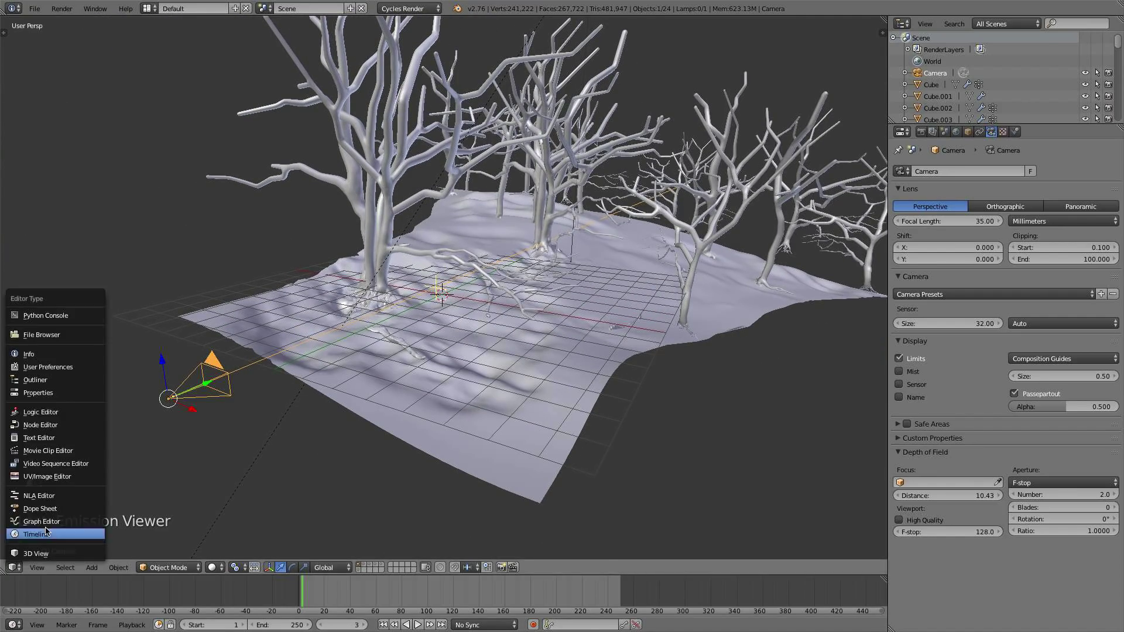
left_click(54, 480)
scroll(361, 393, "up", 2)
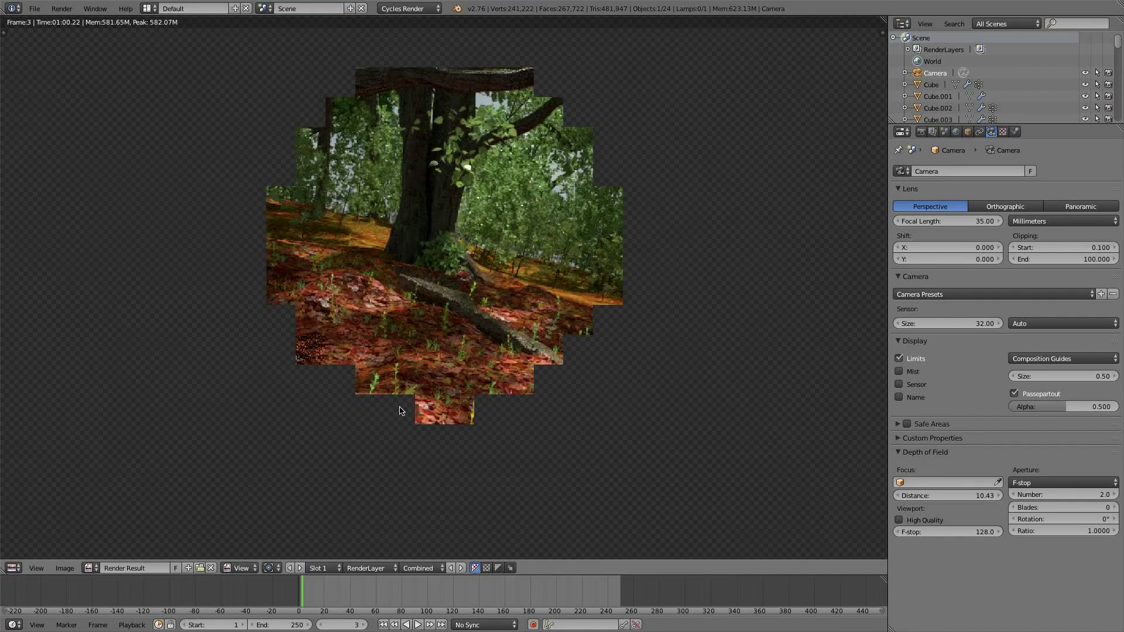
scroll(420, 399, "down", 1)
scroll(420, 399, "down", 2)
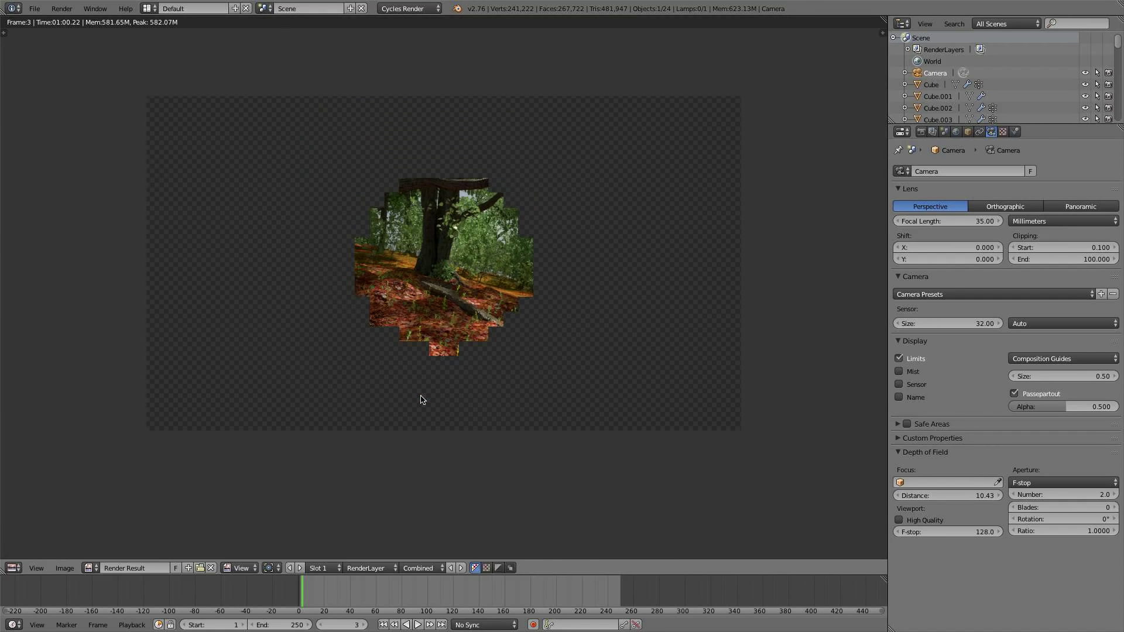
scroll(426, 396, "up", 3)
middle_click_drag(450, 342, 458, 368)
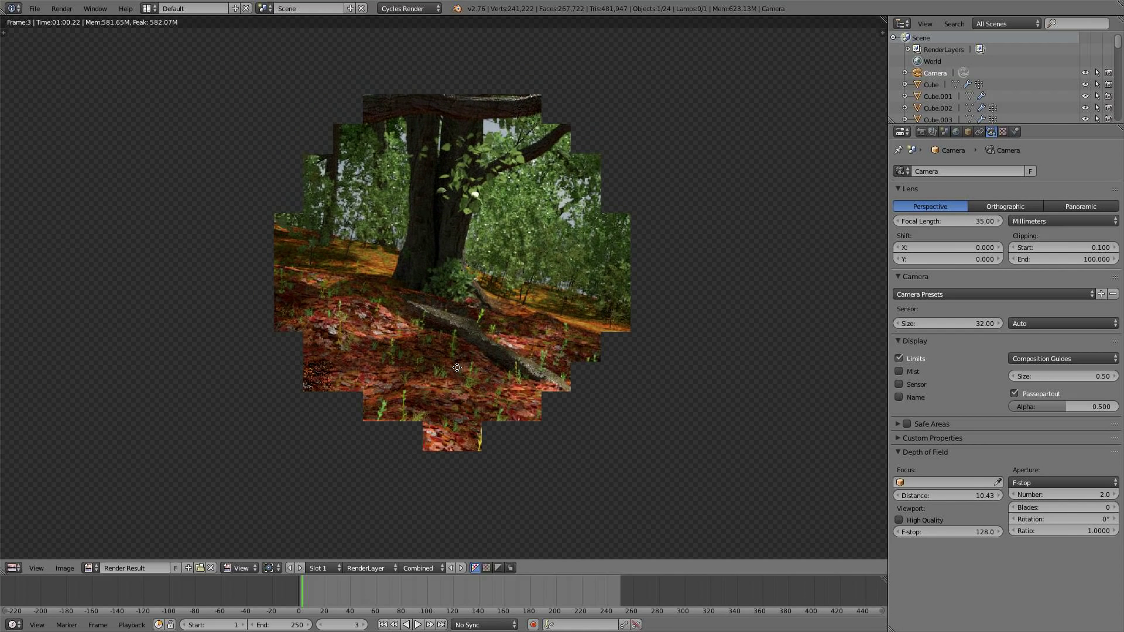
scroll(457, 373, "down", 3)
scroll(457, 372, "up", 1)
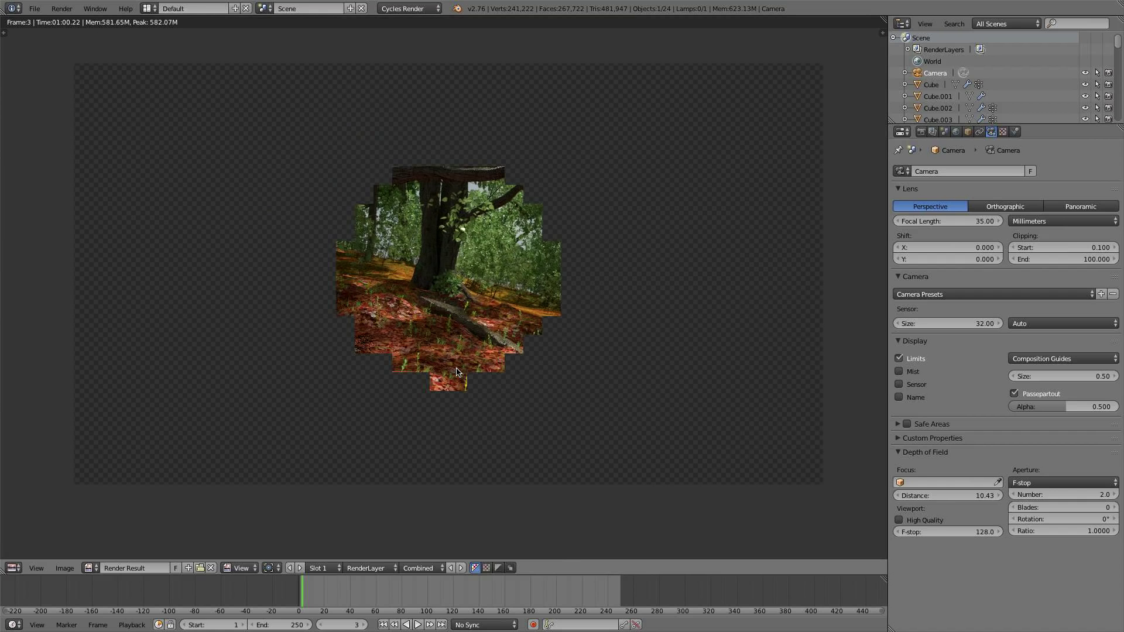
scroll(457, 372, "up", 2)
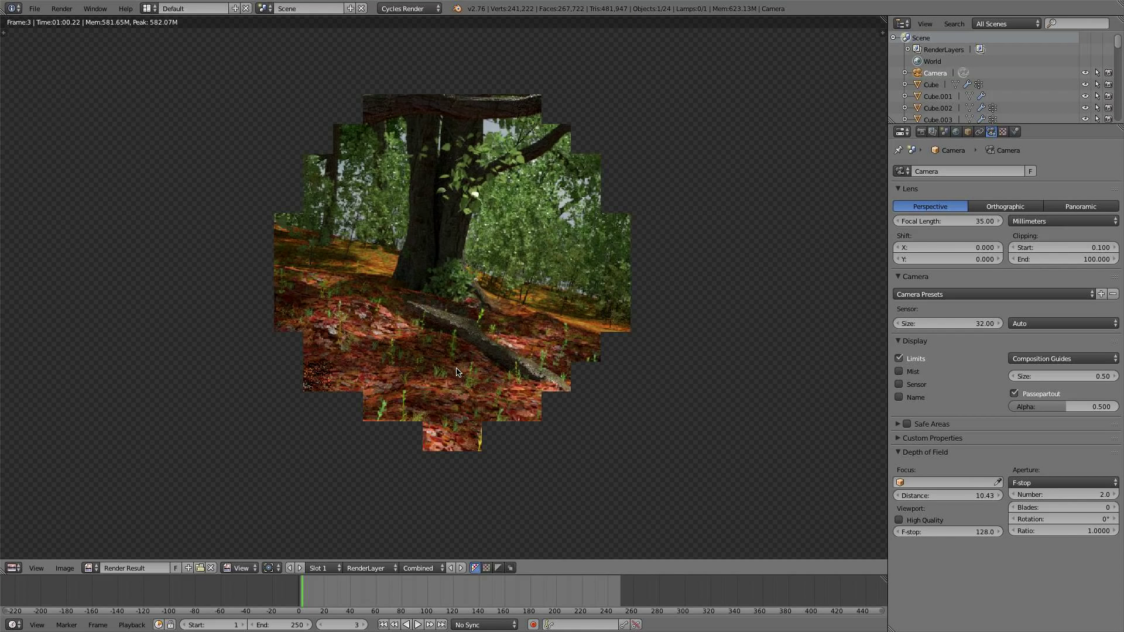
scroll(471, 394, "down", 2)
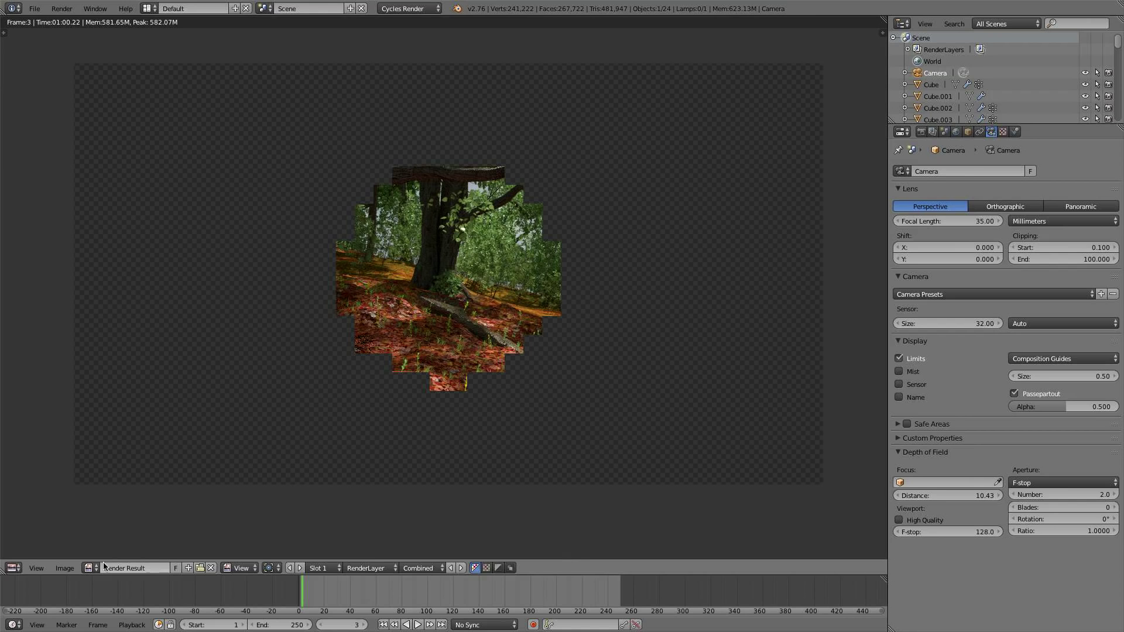
- Return to the 3D View and make the ground plane's trees particle system visible in the viewport
left_click(12, 568)
left_click(30, 558)
left_click(492, 406)
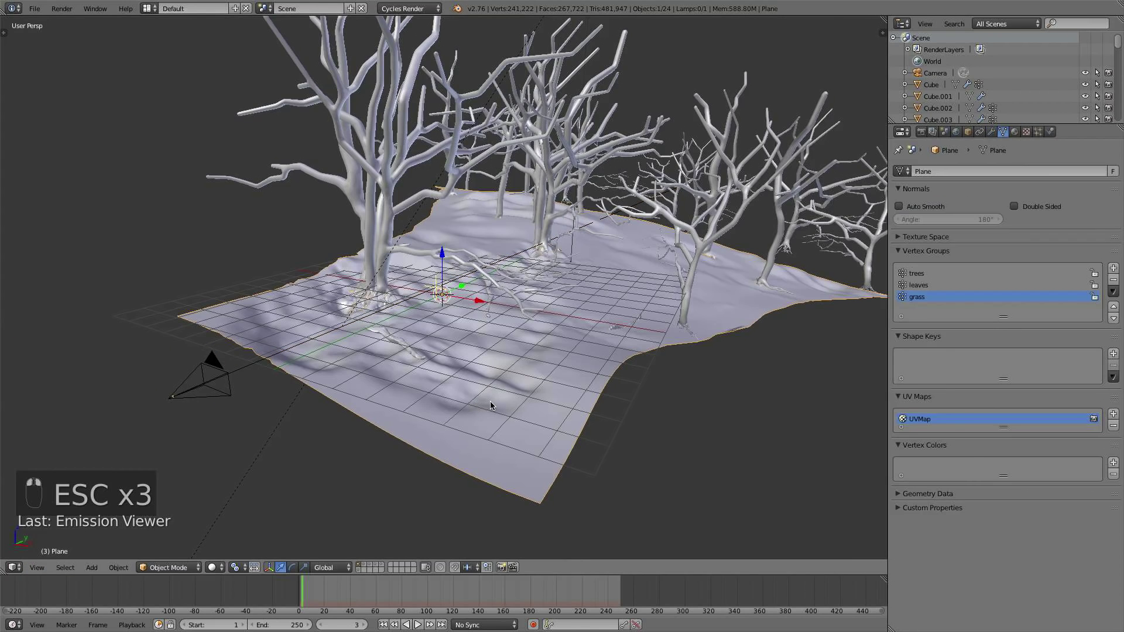
left_click(1038, 132)
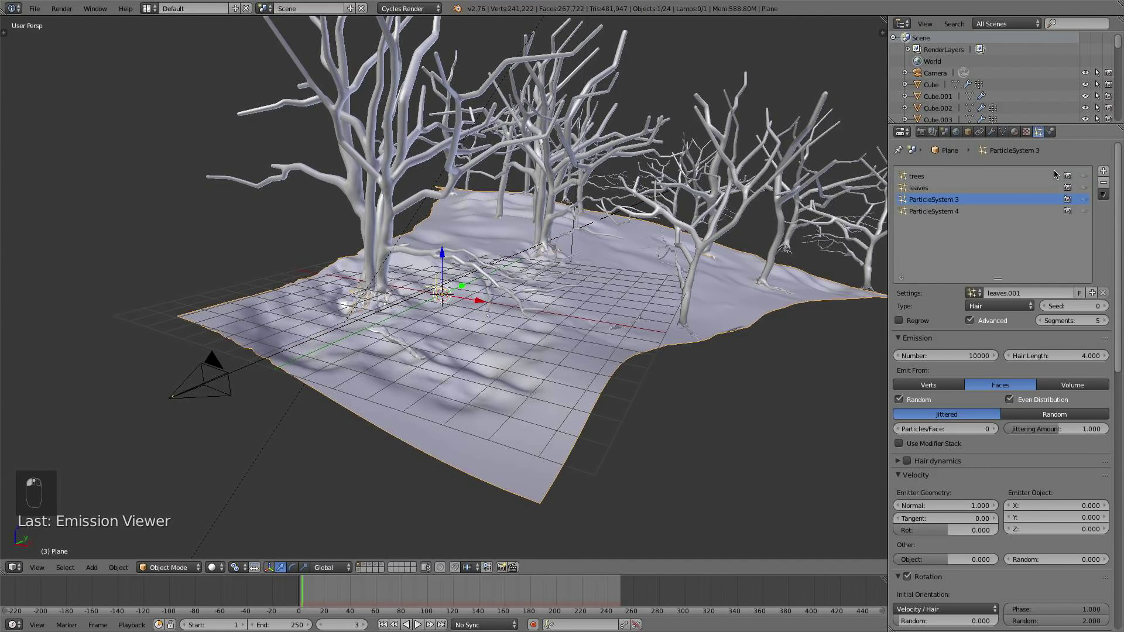
left_click(1084, 177)
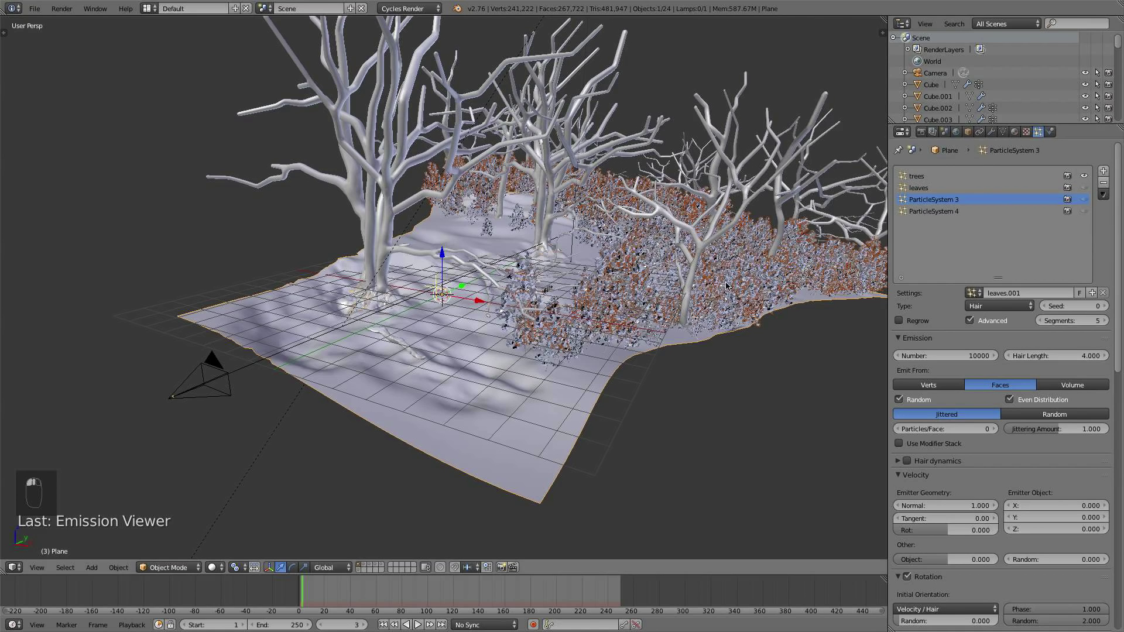
middle_click_drag(707, 297, 724, 283)
- Try a physics size of 0.05 for ParticleSystem 3 and set it back to 0.04
scroll(1024, 449, "down", 4)
scroll(1023, 453, "down", 1)
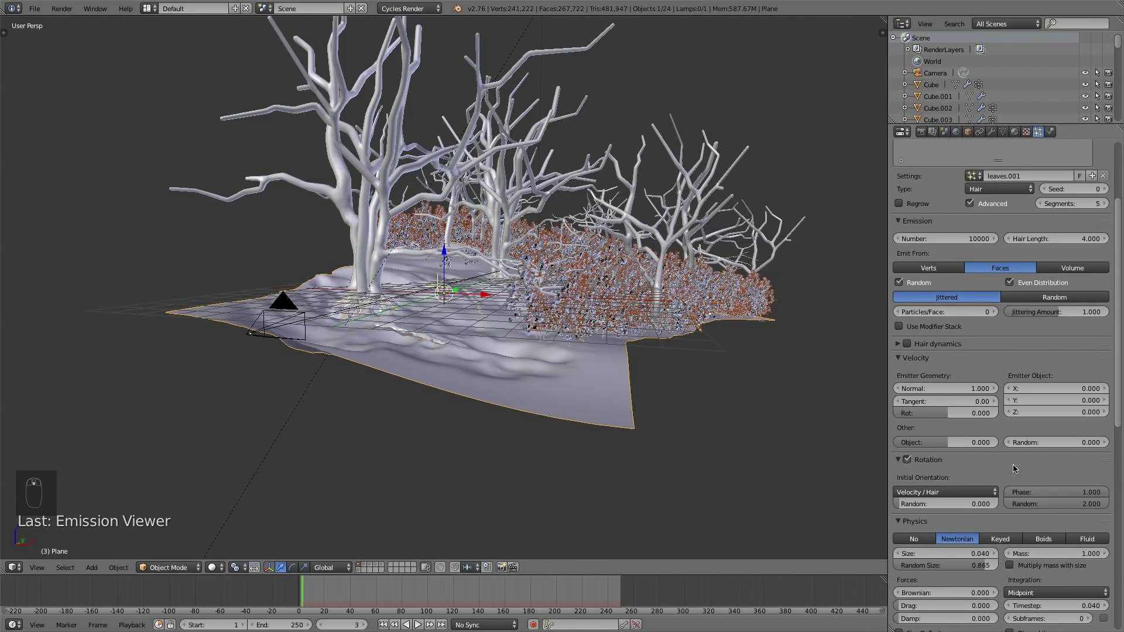
scroll(975, 553, "down", 1)
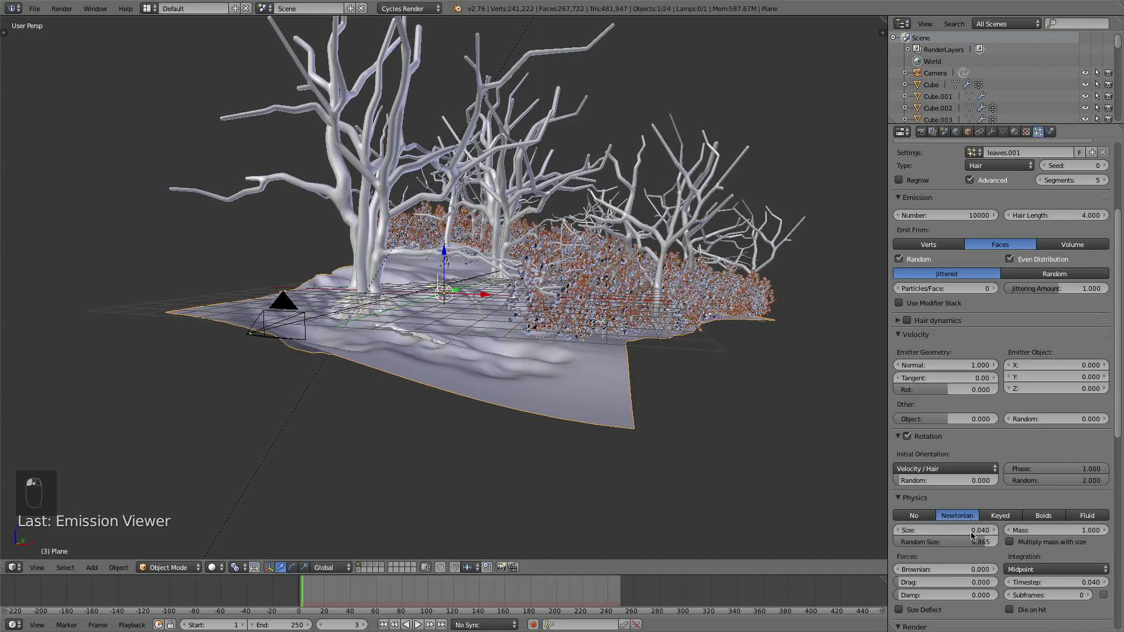
left_click(968, 530)
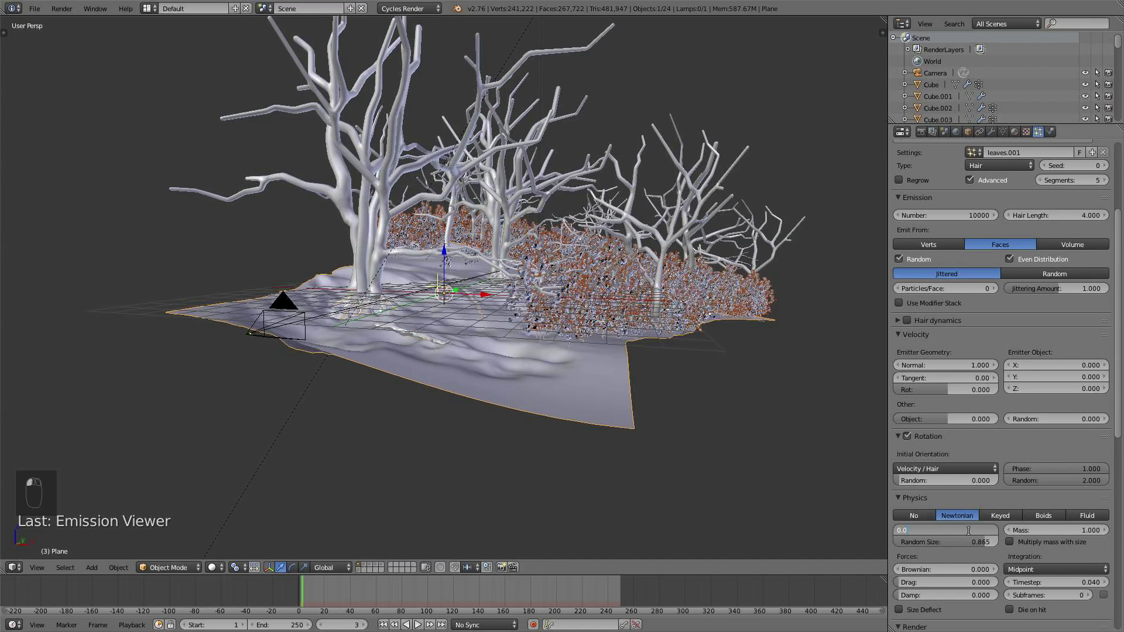
type("0.05")
key("Return")
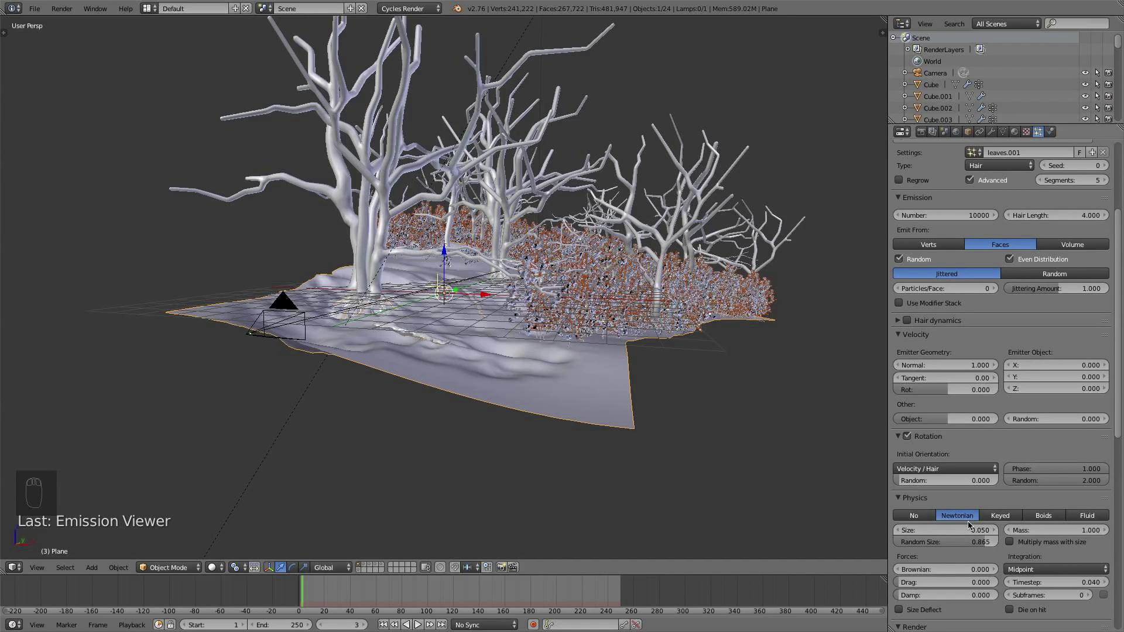
left_click(969, 529)
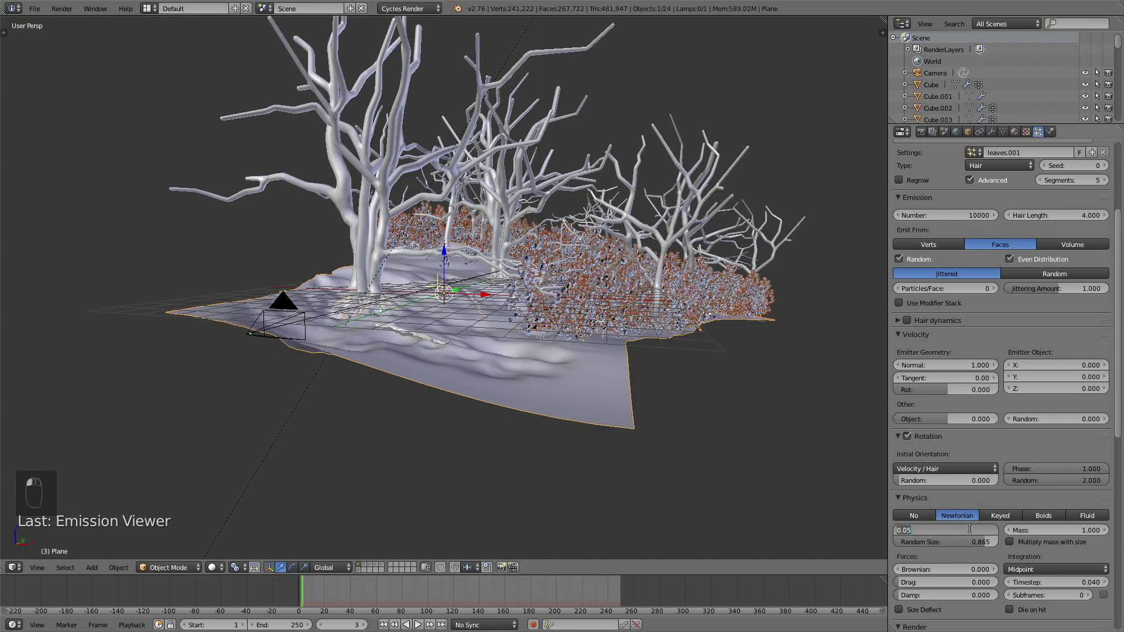
type("0.06")
key("Return")
- Set the physics size of the trees particle system to 0.07 and its random size to 0.7
scroll(1019, 498, "up", 6)
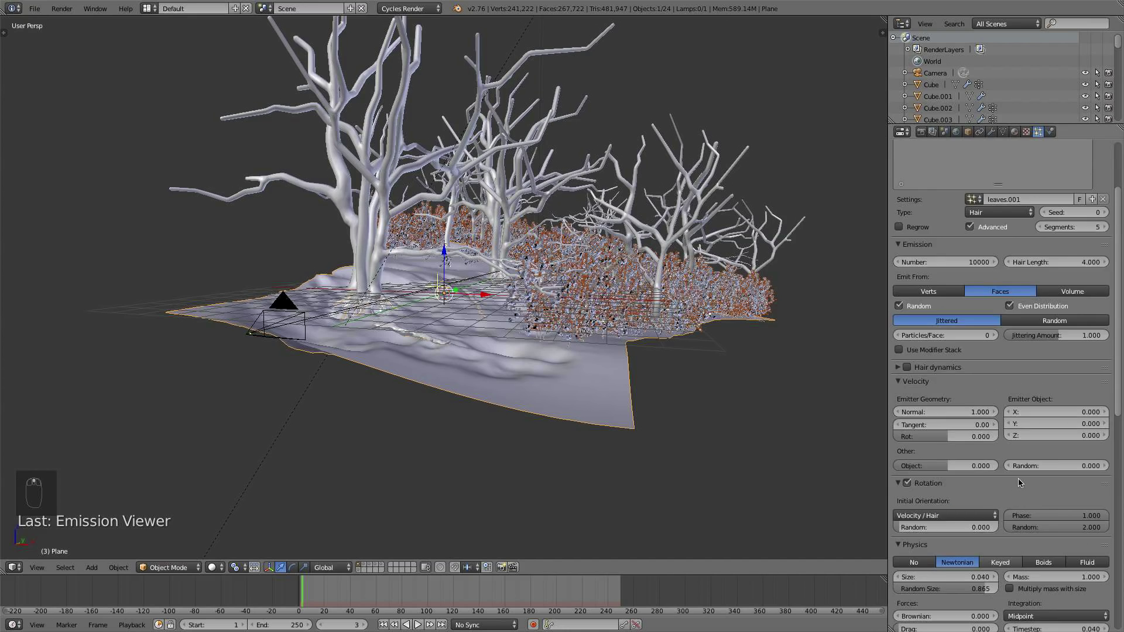
left_click(923, 180)
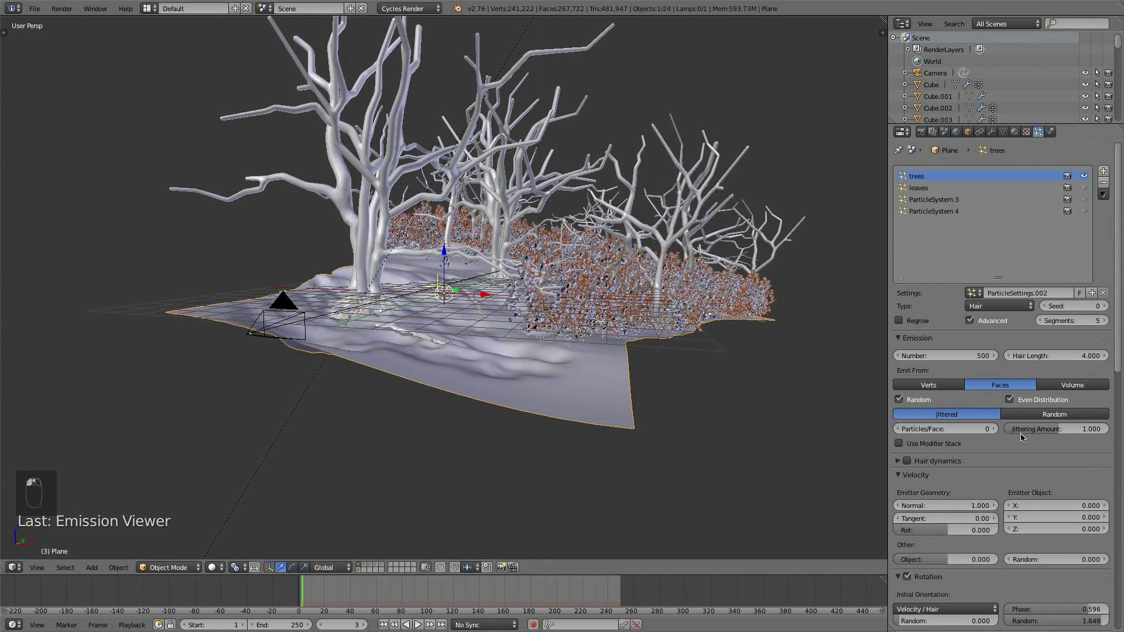
scroll(1016, 437, "down", 2)
scroll(1016, 437, "down", 6)
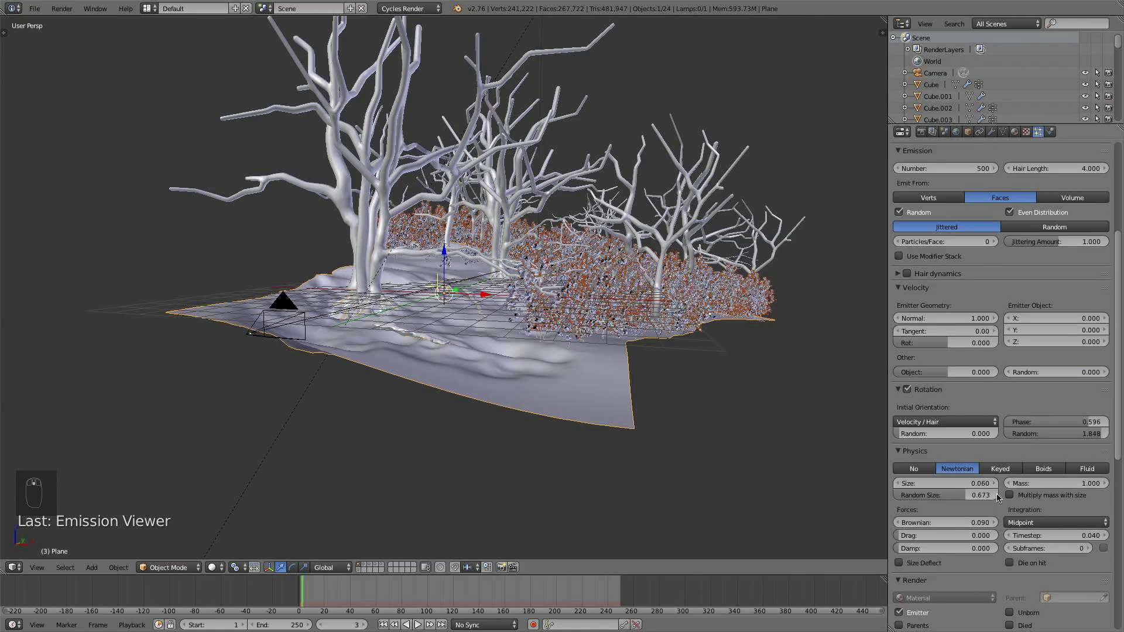
left_click(970, 484)
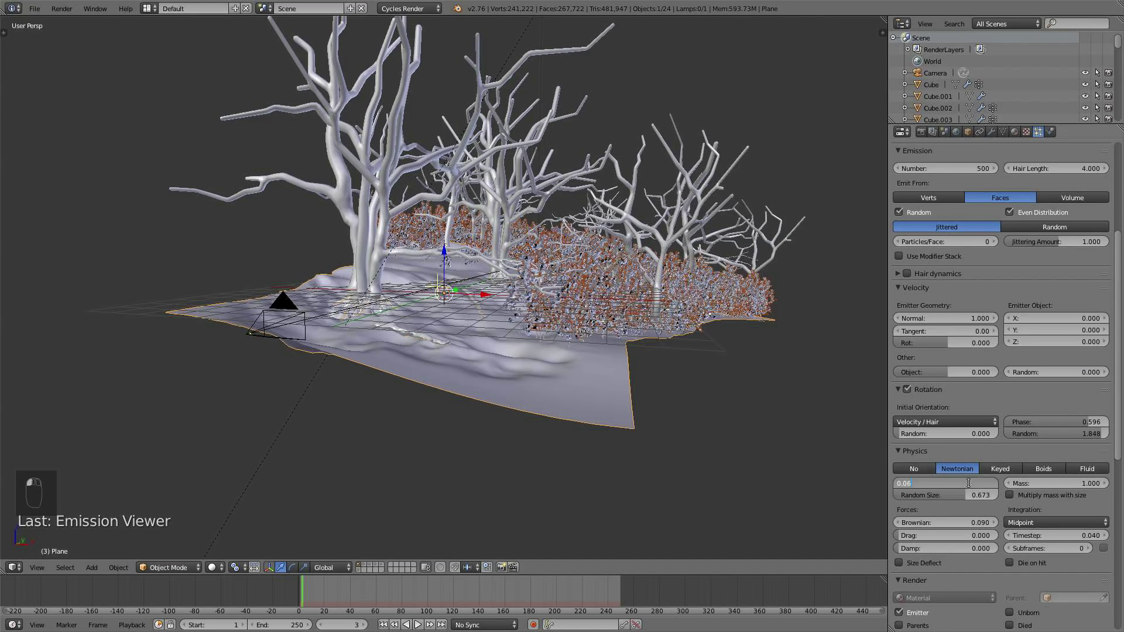
type("0.07")
key("Return")
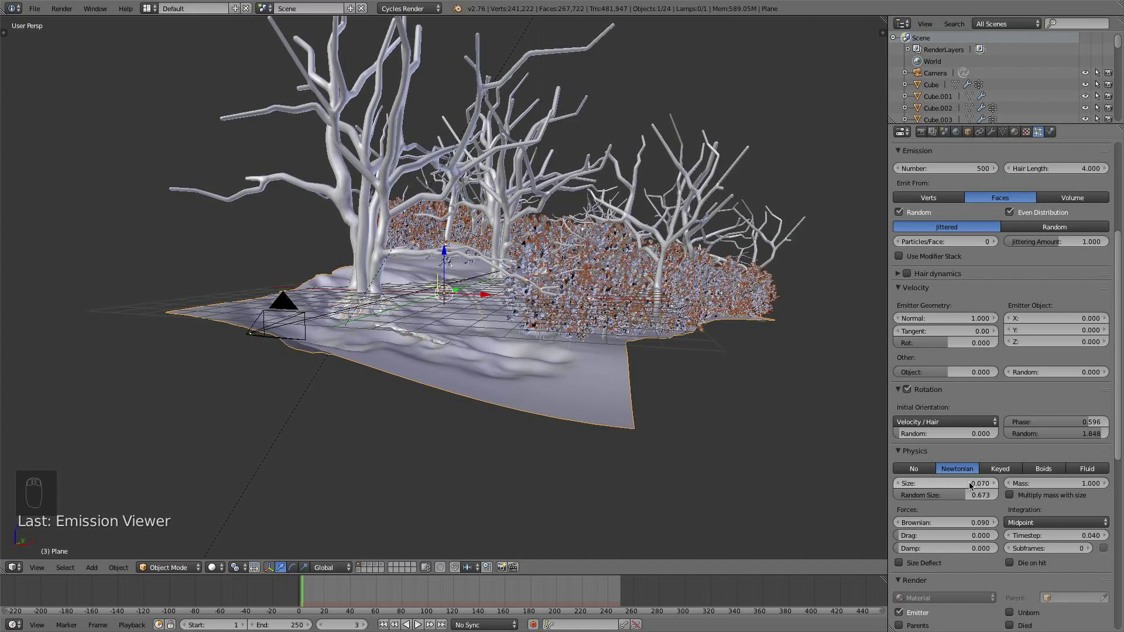
left_click(969, 493)
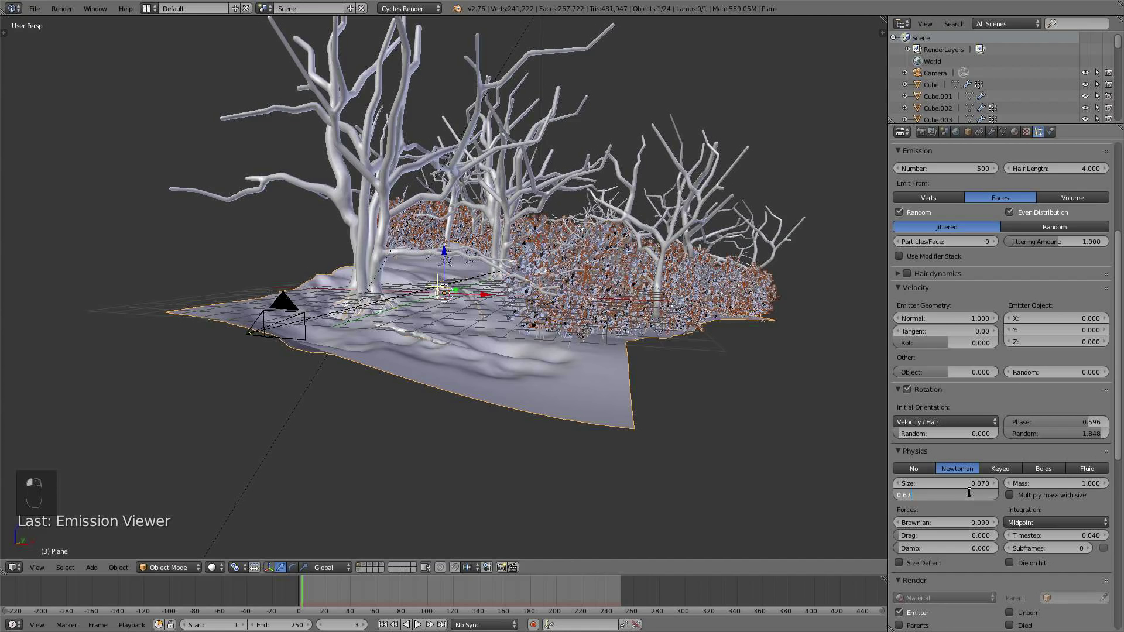
key("BackSpace")
type("7")
key("Return")
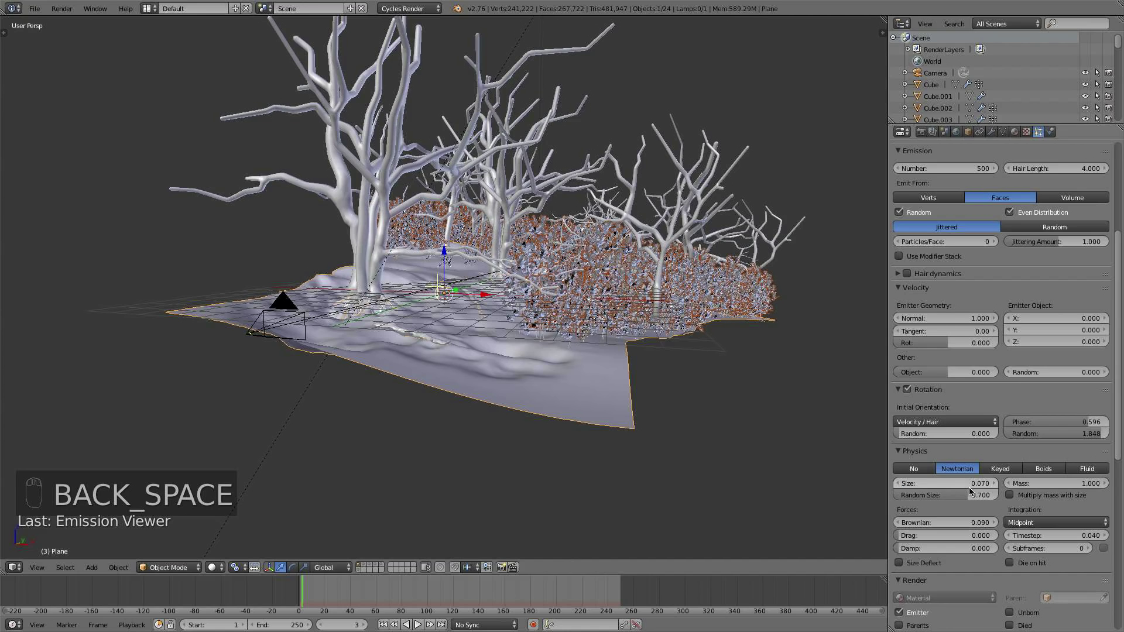
- Try a physics size of 0.075 for the trees particles and return it to 0.07
left_click(969, 483)
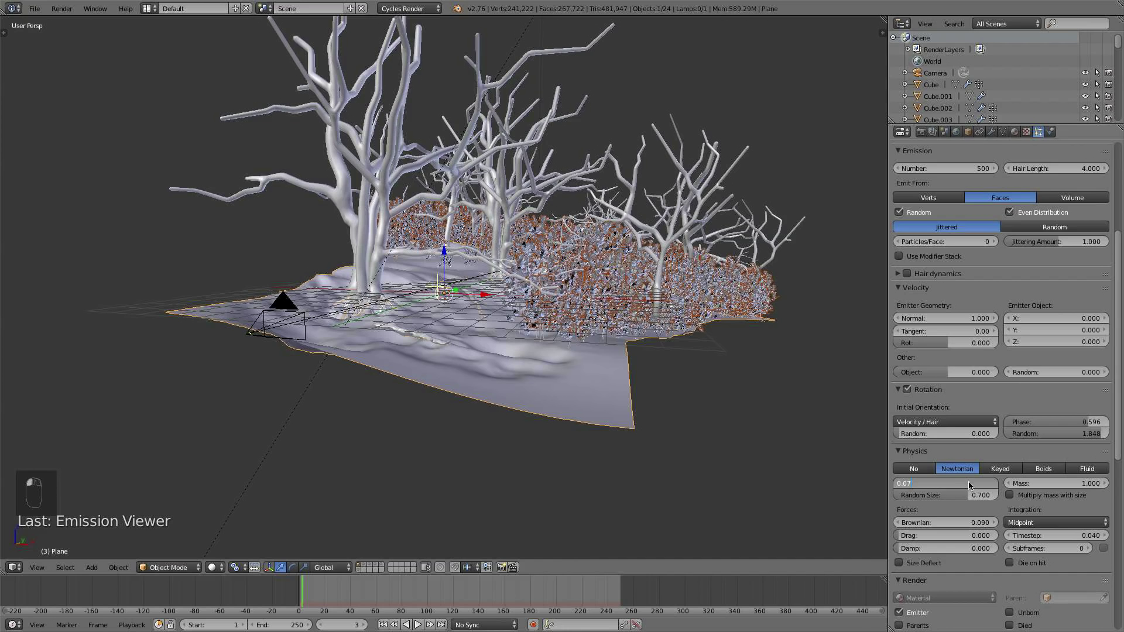
type("5")
key("Return")
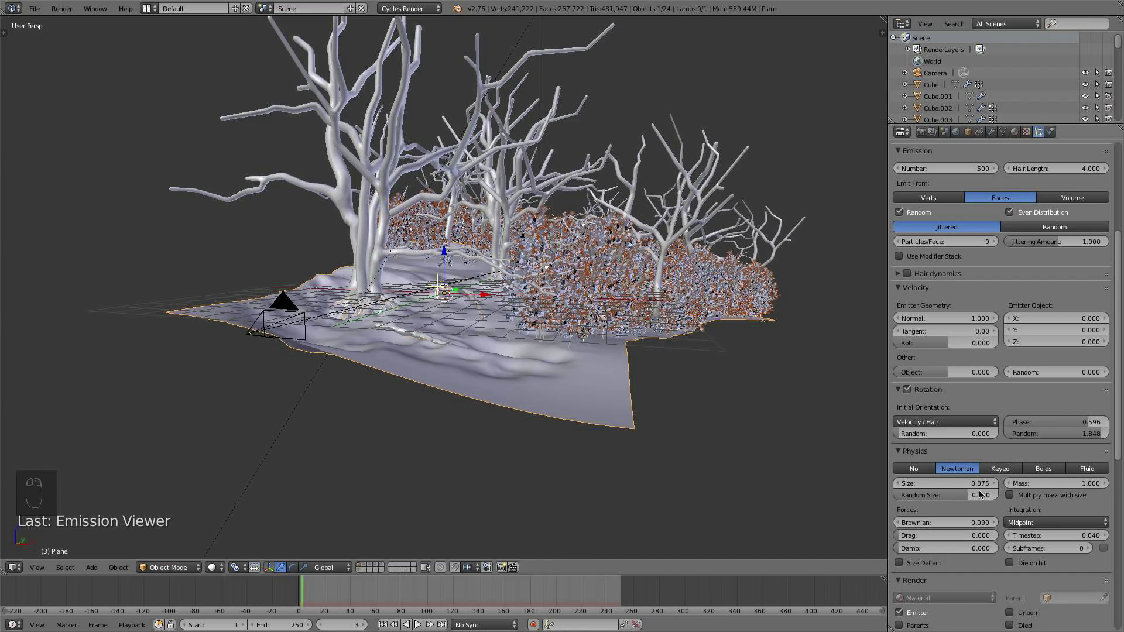
left_click(976, 483)
key("Return")
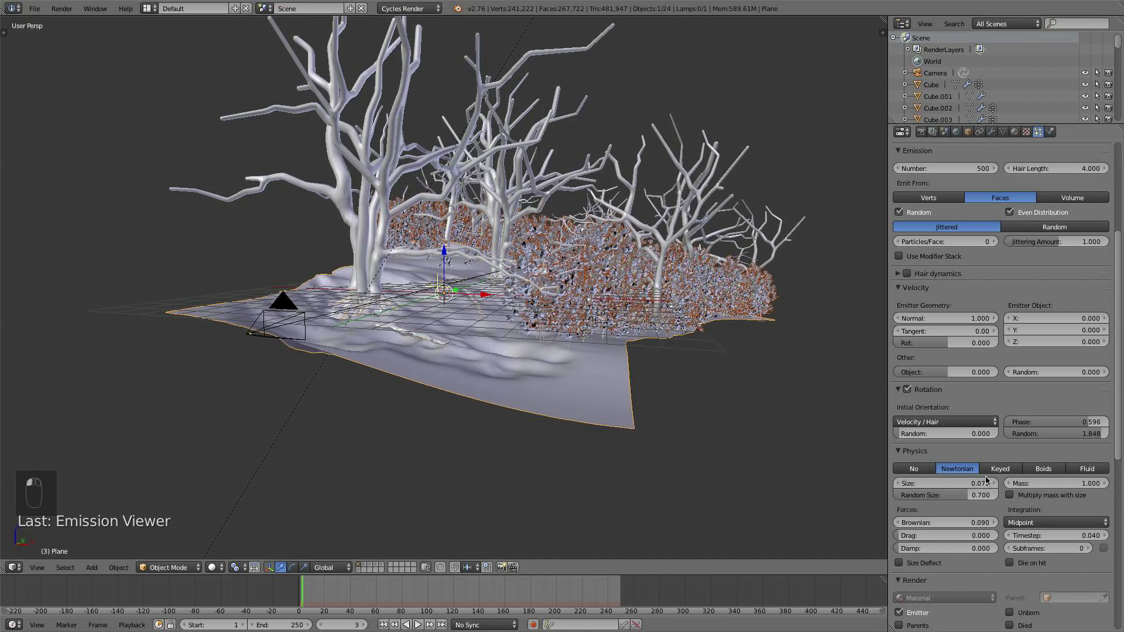
- Hide the trees particle system in the viewport and save the file with the camera view active
scroll(1054, 293, "up", 8)
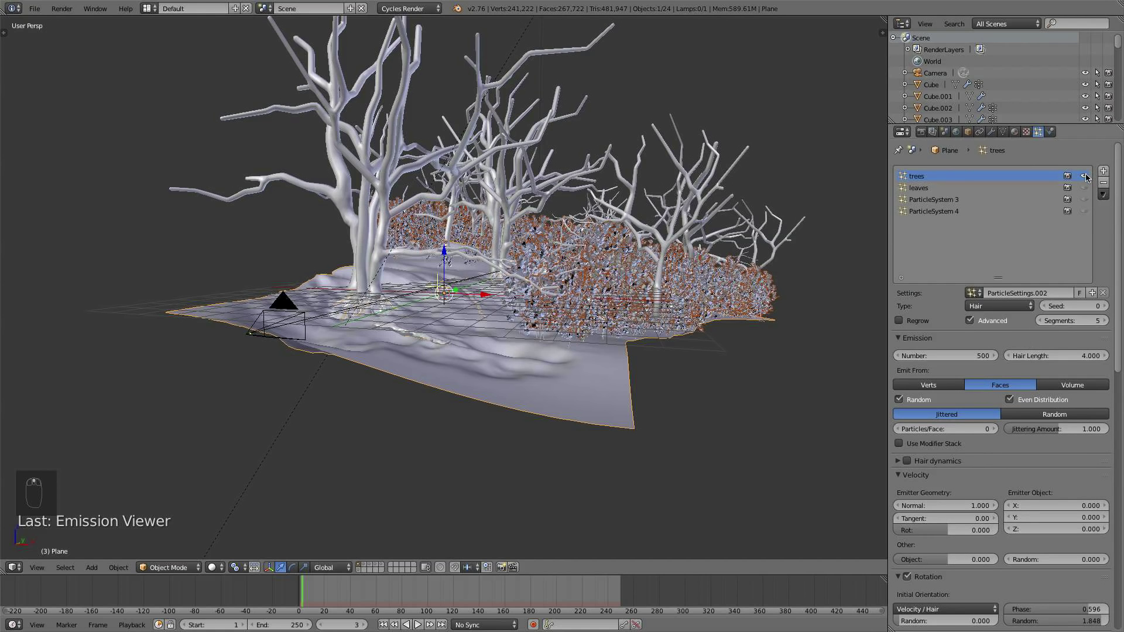
left_click(1084, 177)
key("KP_0")
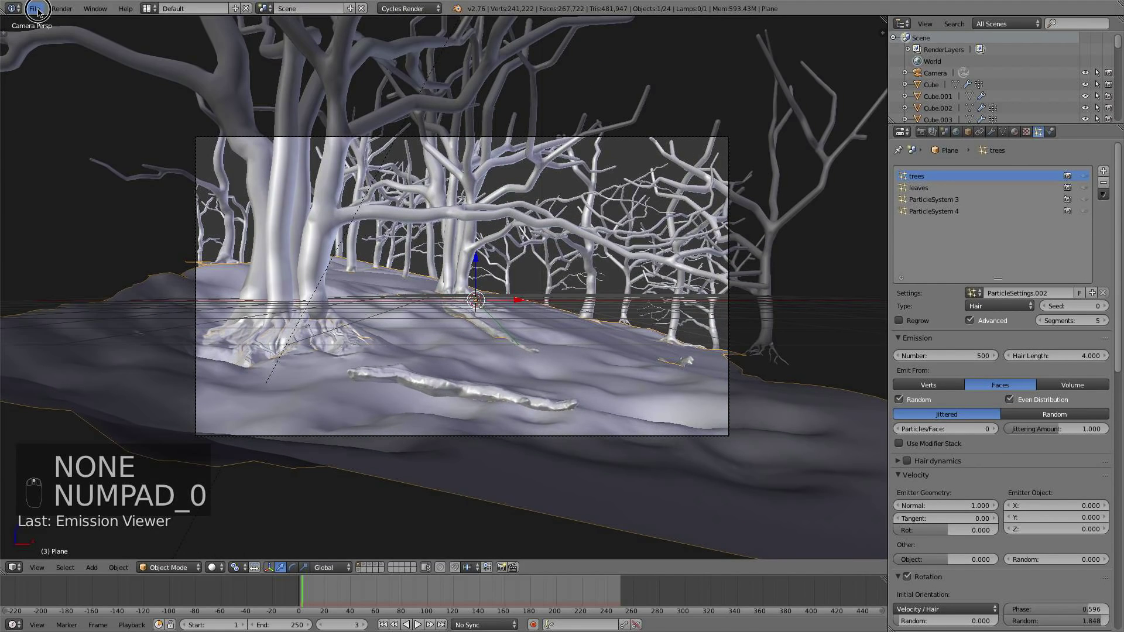
left_click(35, 8)
left_click(50, 99)
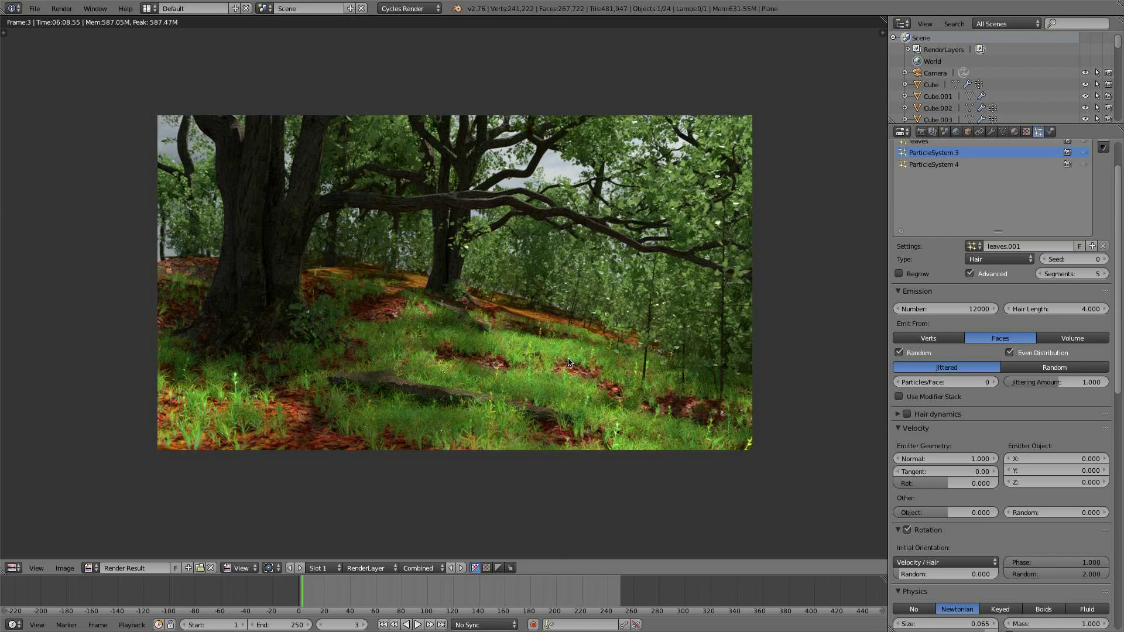
- Examine the finished render up close, checking the grass, fallen leaves, tree trunks and background foliage
scroll(563, 364, "up", 1)
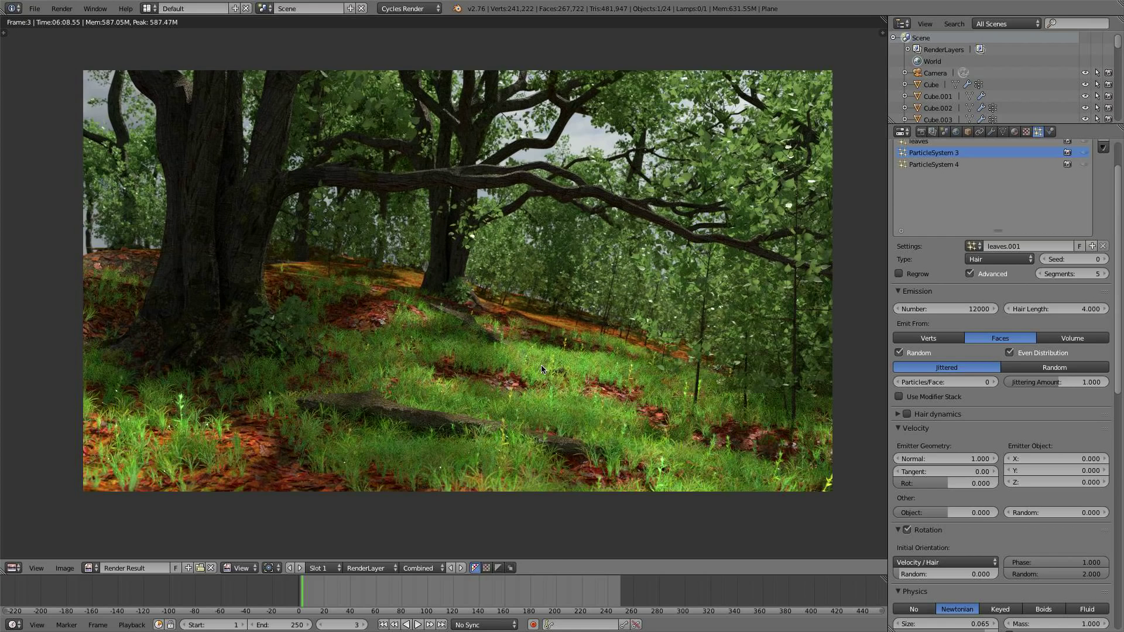
scroll(502, 376, "up", 1)
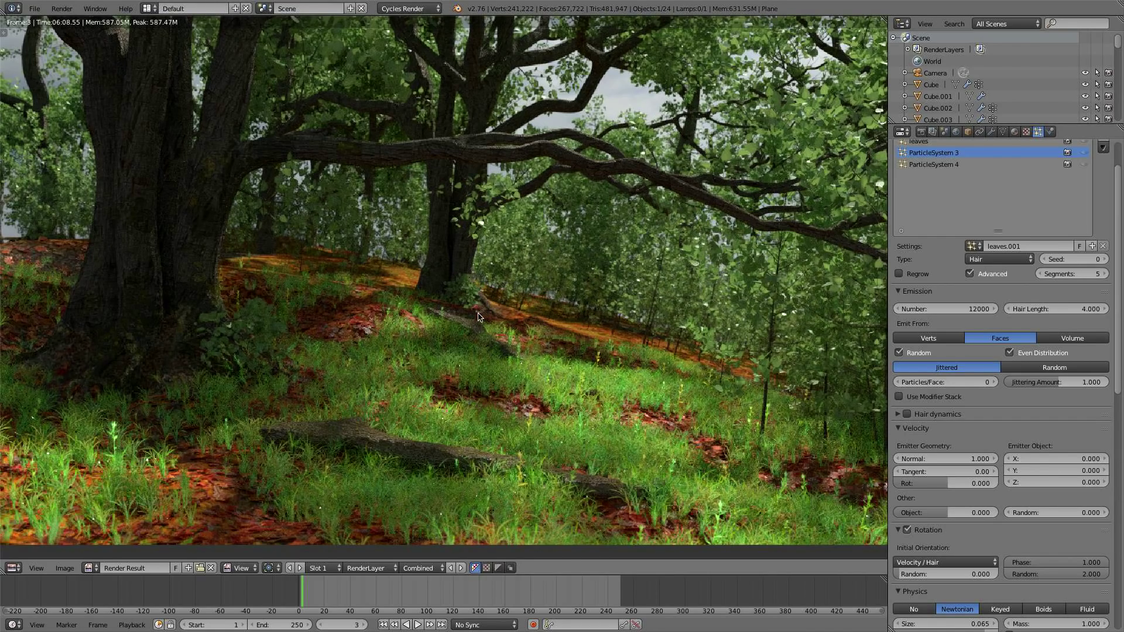
scroll(478, 317, "down", 3)
scroll(522, 283, "up", 1)
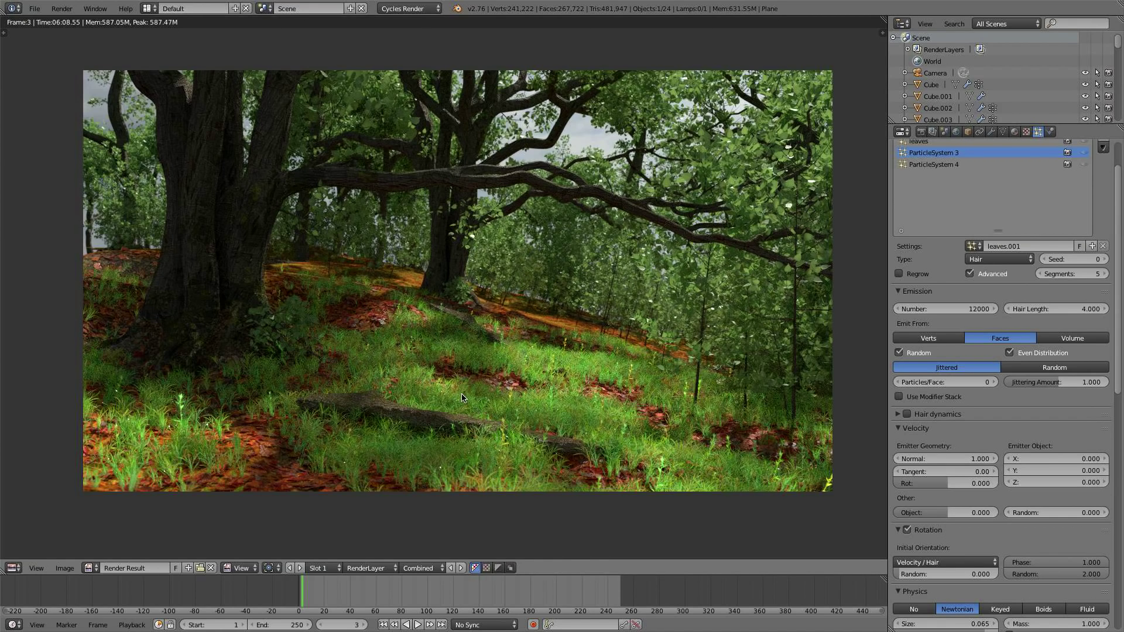
left_click(514, 369)
left_click(451, 212)
middle_click_drag(464, 223, 475, 250)
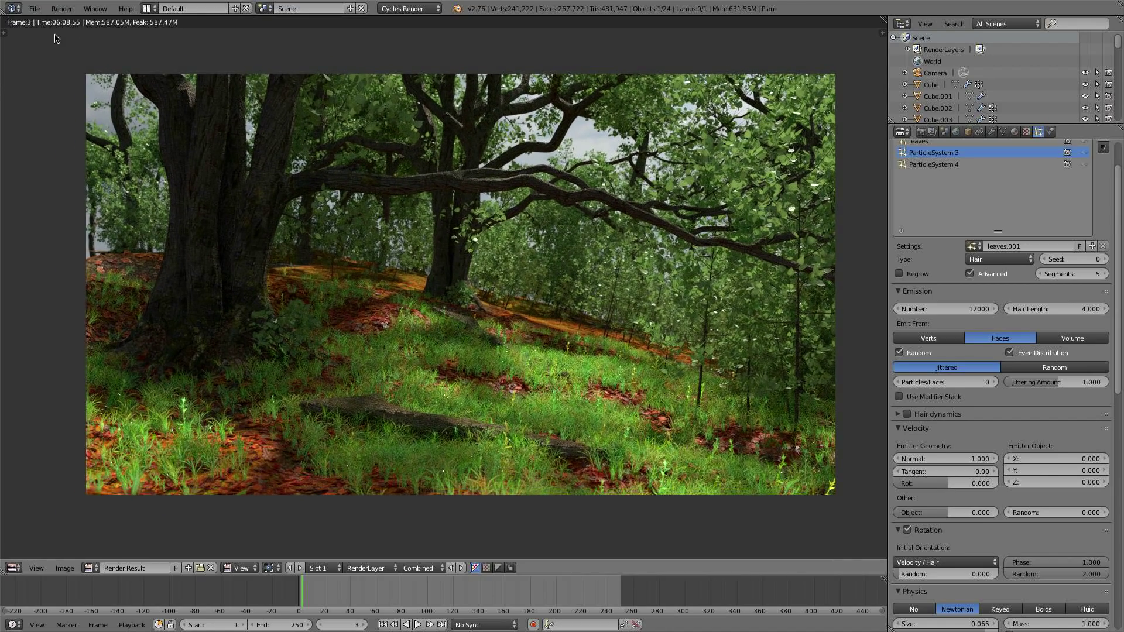
scroll(450, 303, "down", 1)
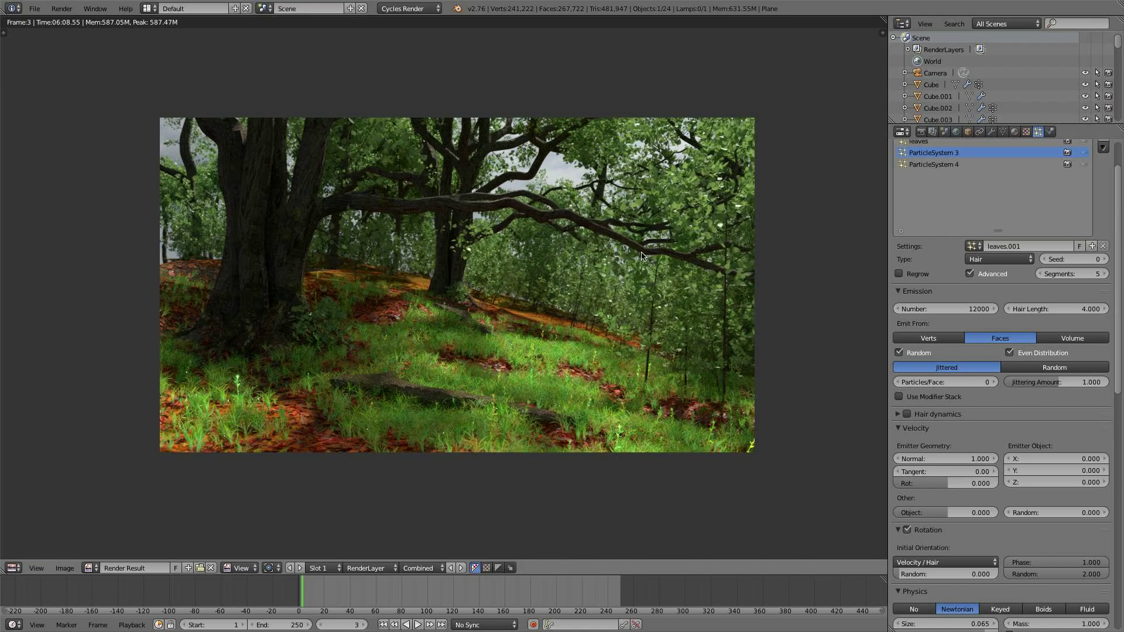
- Open the scene's color management settings and set the render view transform to Film
left_click(944, 132)
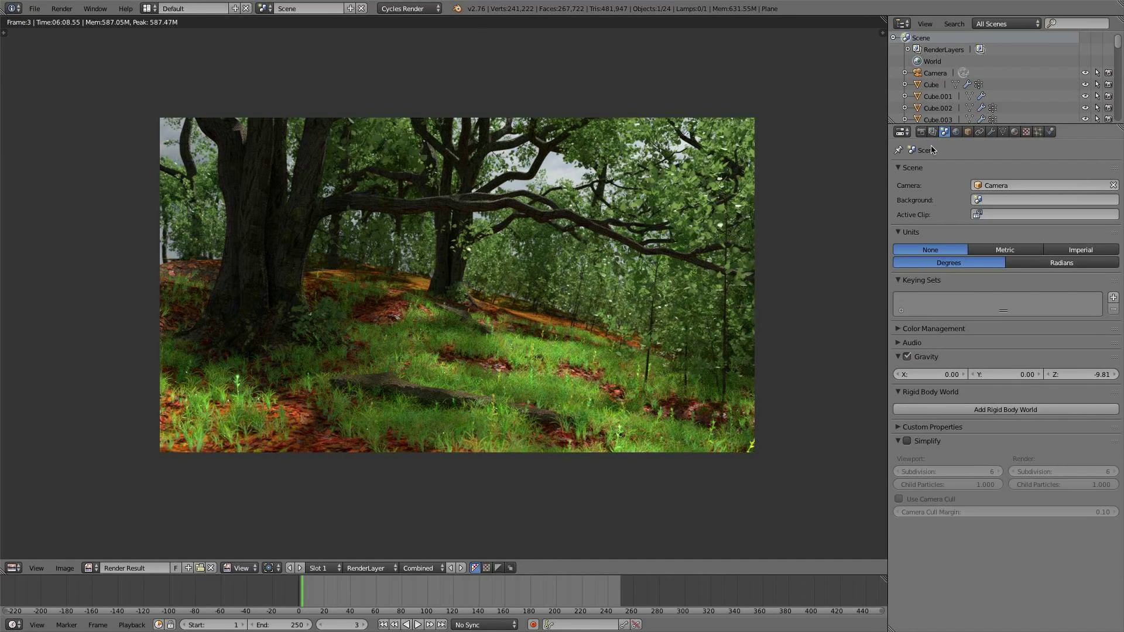
left_click(933, 329)
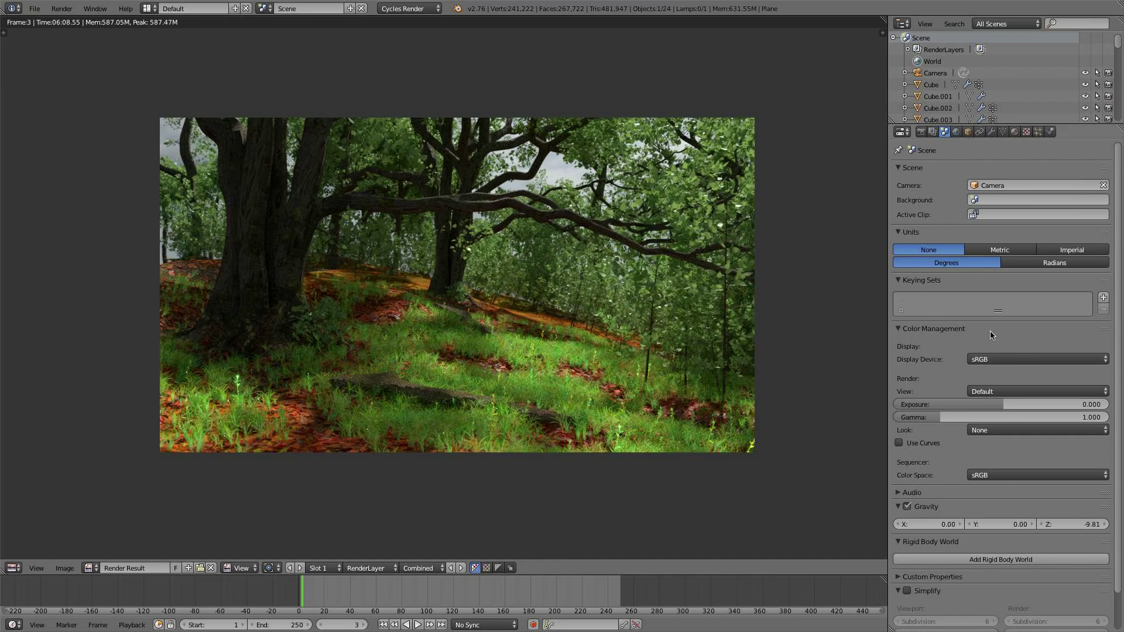
left_click(1004, 391)
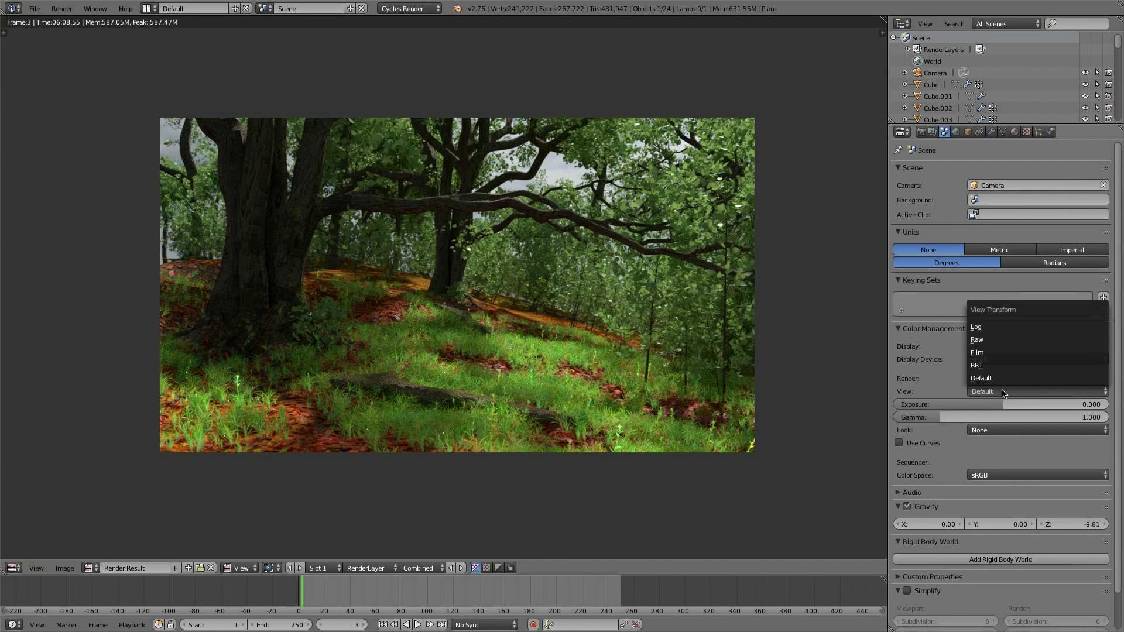
left_click(1003, 352)
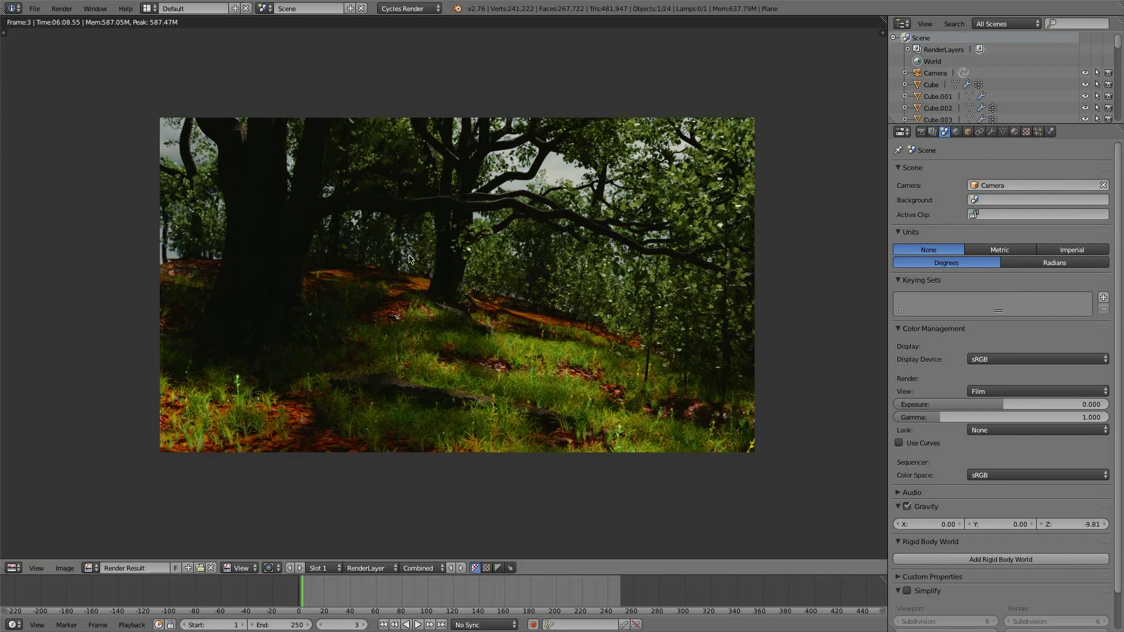
- Set the color management exposure to 0.75 and the gamma to 1.5
left_click(1016, 408)
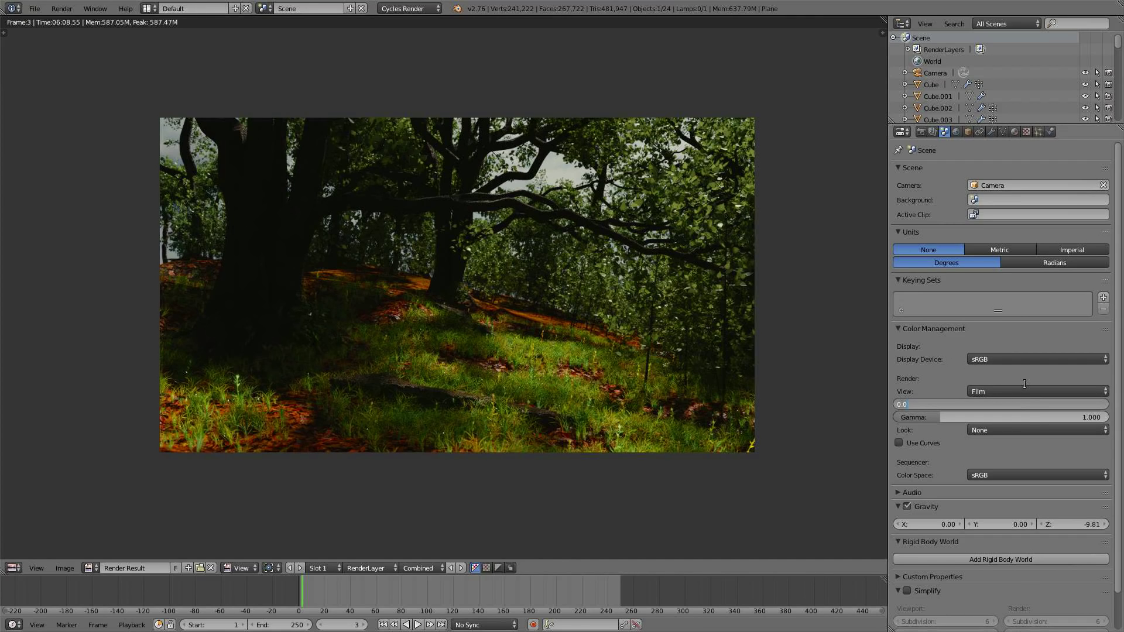
key("Return")
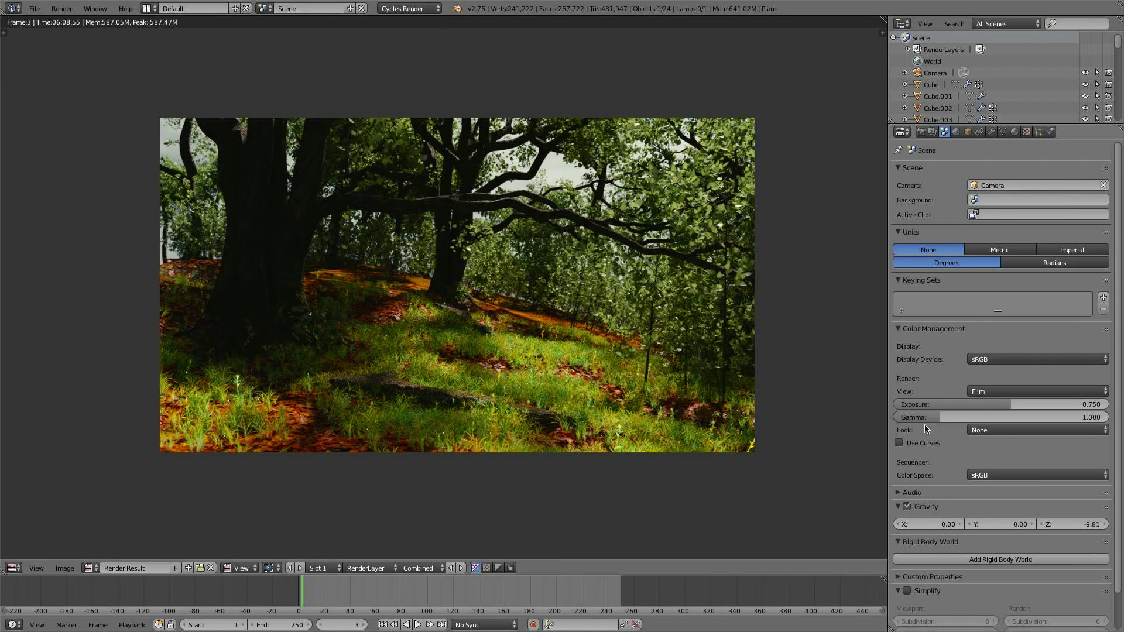
left_click(1014, 418)
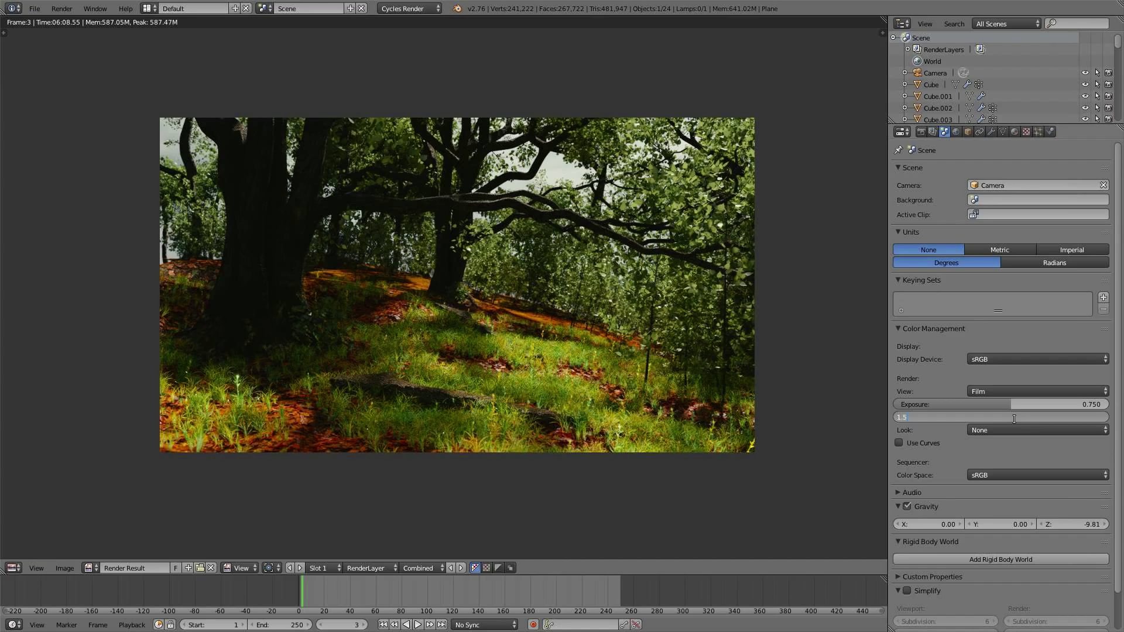
key("Return")
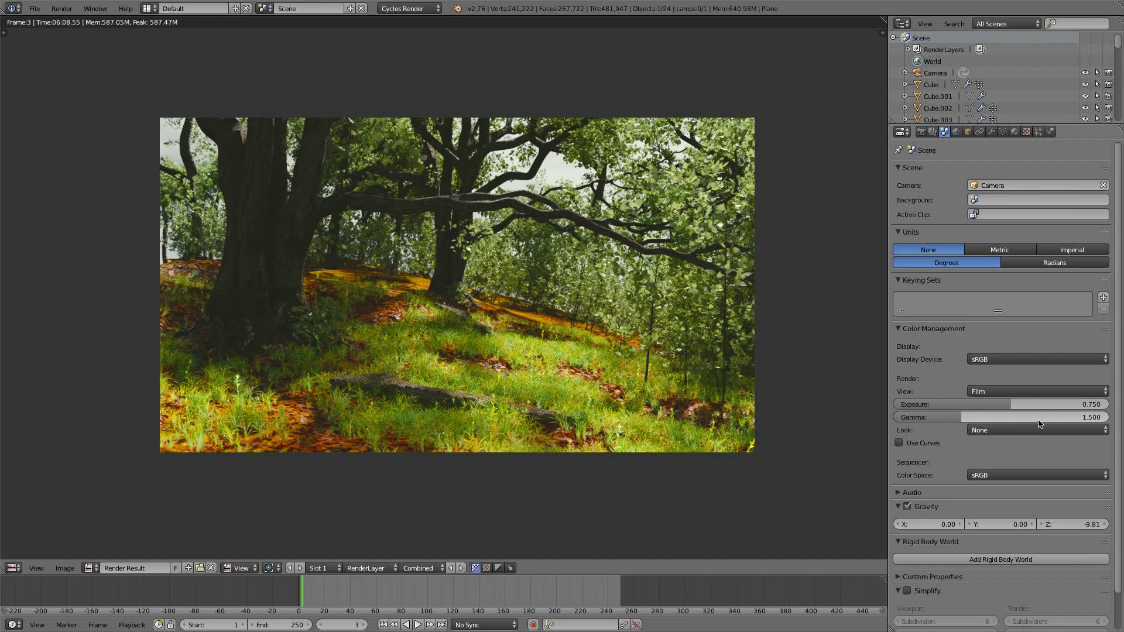
- Inspect the color-adjusted render at different magnifications, comparing the dark trunks with the brighter grass and foliage
scroll(453, 299, "up", 3)
middle_click_drag(381, 295, 469, 326)
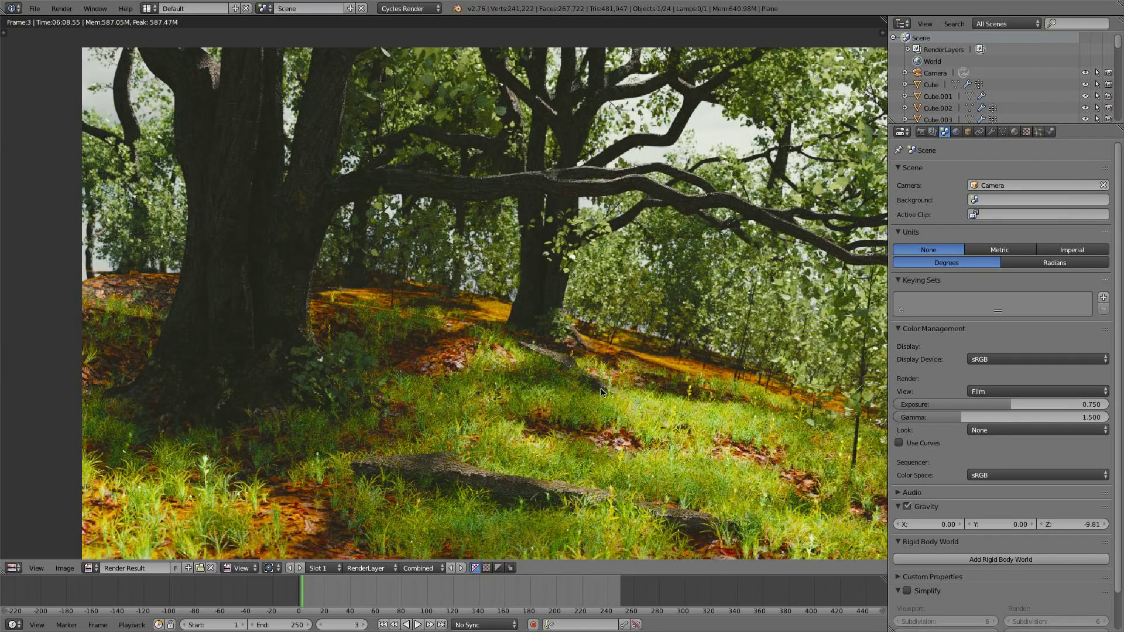
scroll(600, 390, "down", 1)
middle_click_drag(599, 390, 557, 369)
scroll(589, 350, "down", 1)
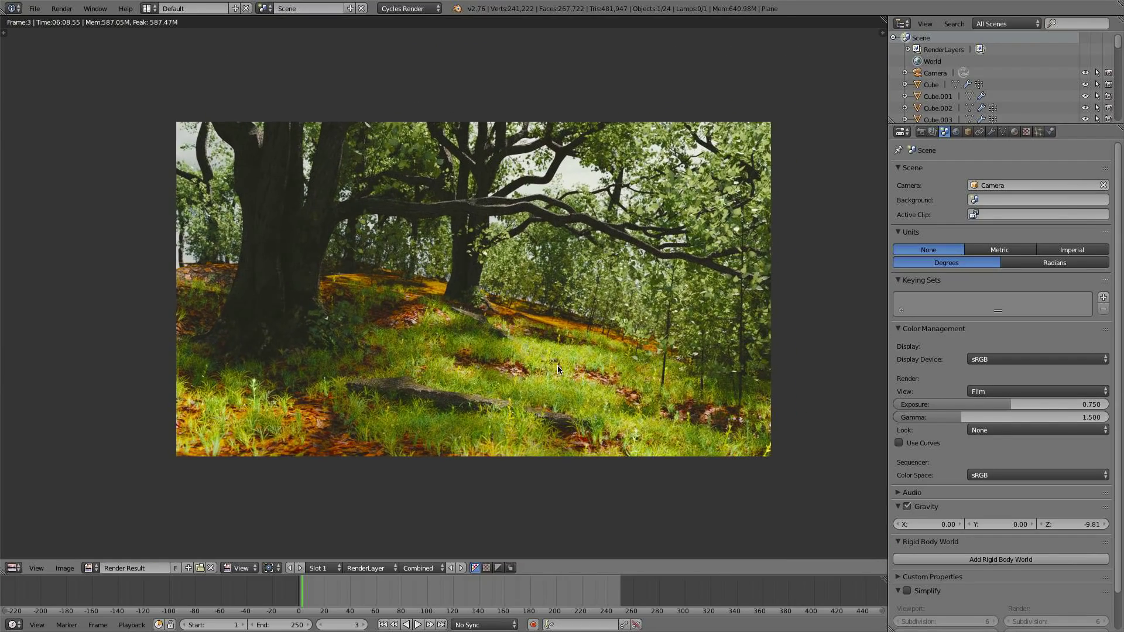
scroll(557, 364, "up", 1)
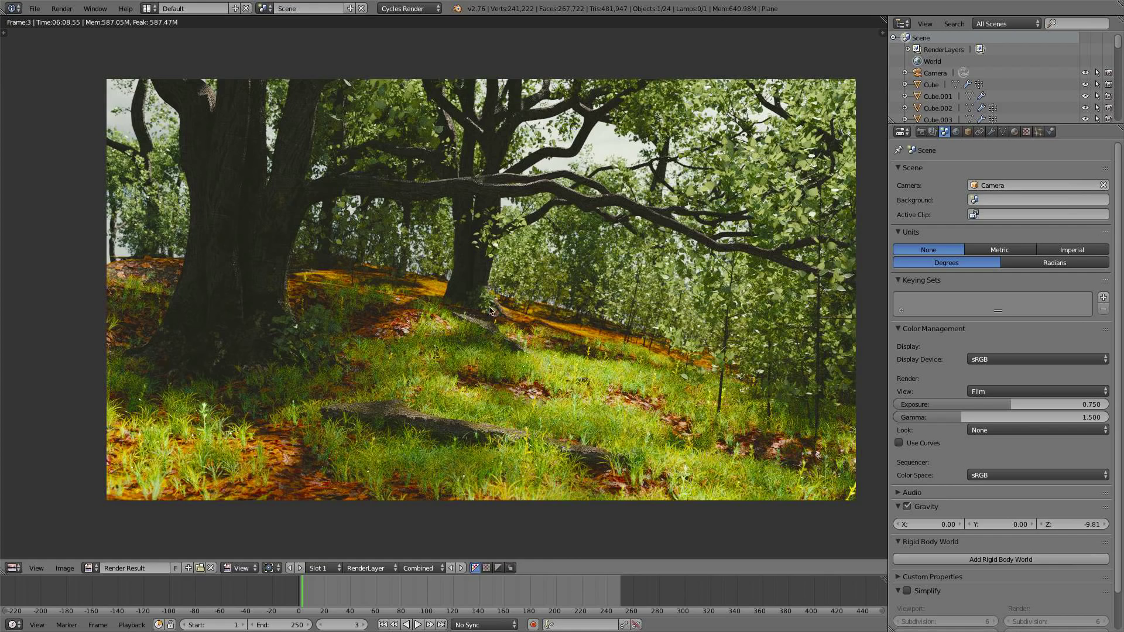
scroll(627, 378, "down", 1)
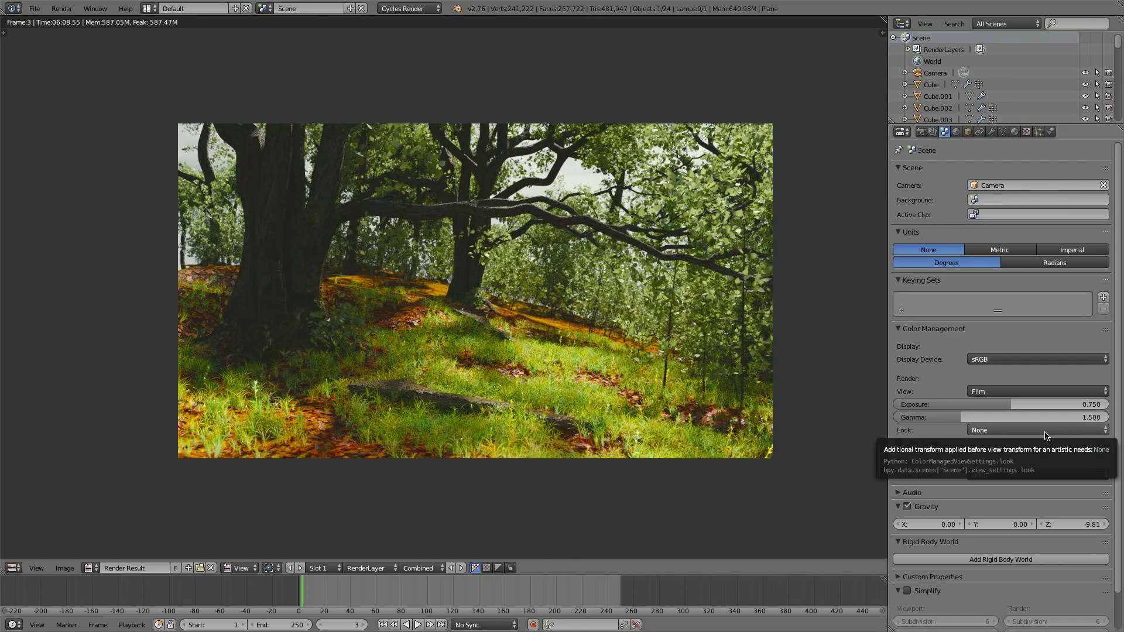
- Try an exposure of 0.694 and a gamma of 1.583, undo the gamma change and check the render
left_click_drag(1011, 404, 1065, 417)
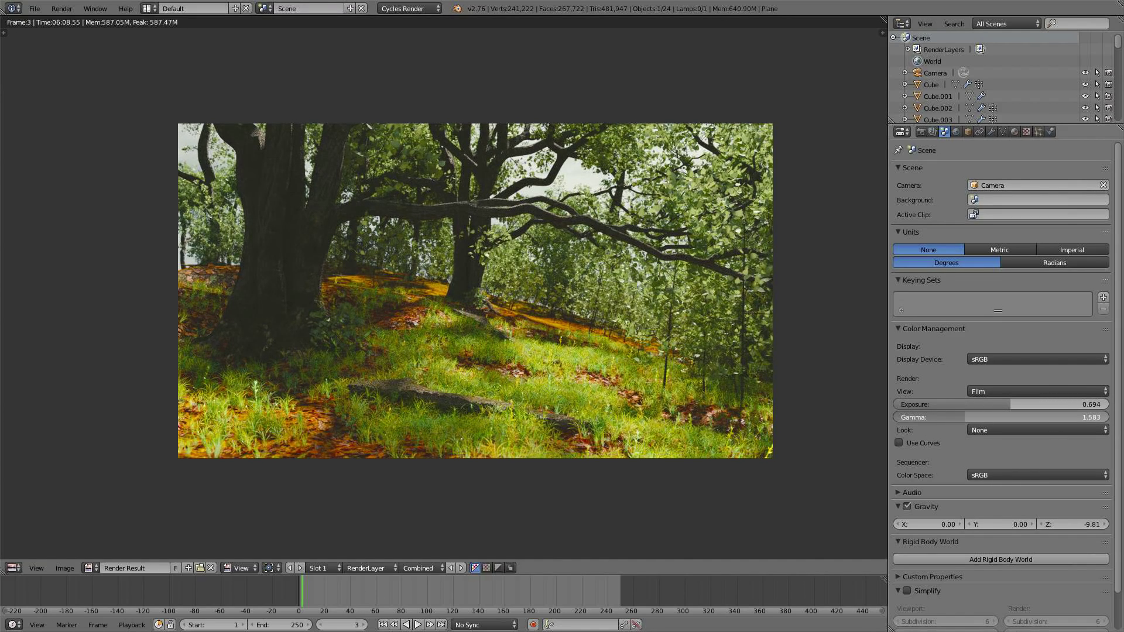
key("ctrl+z")
scroll(467, 217, "up", 2)
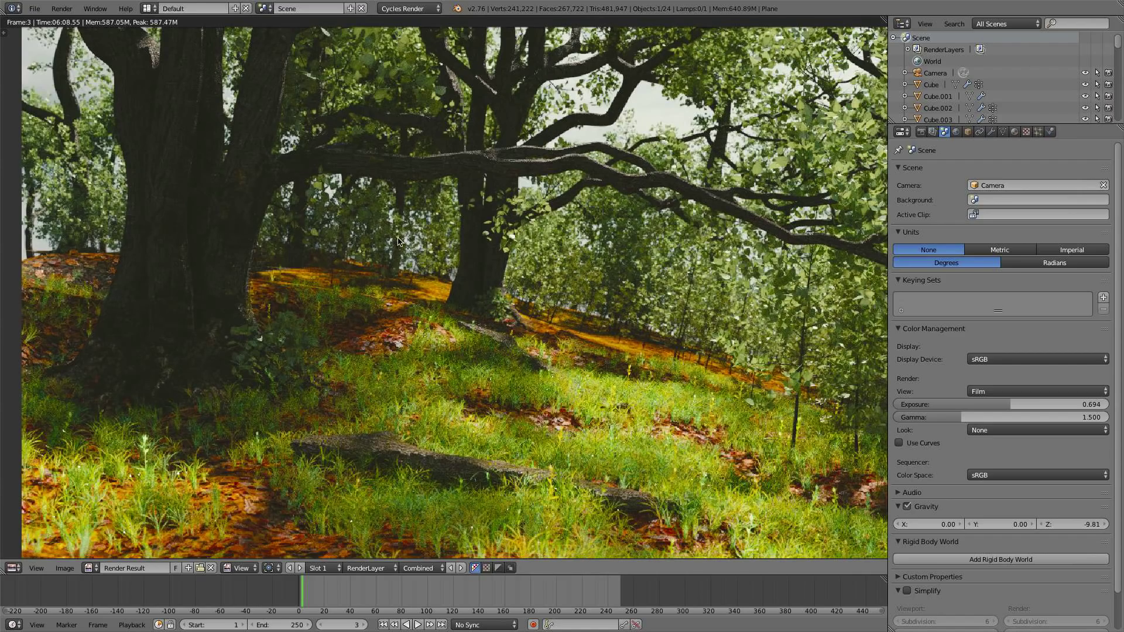
scroll(555, 345, "down", 2)
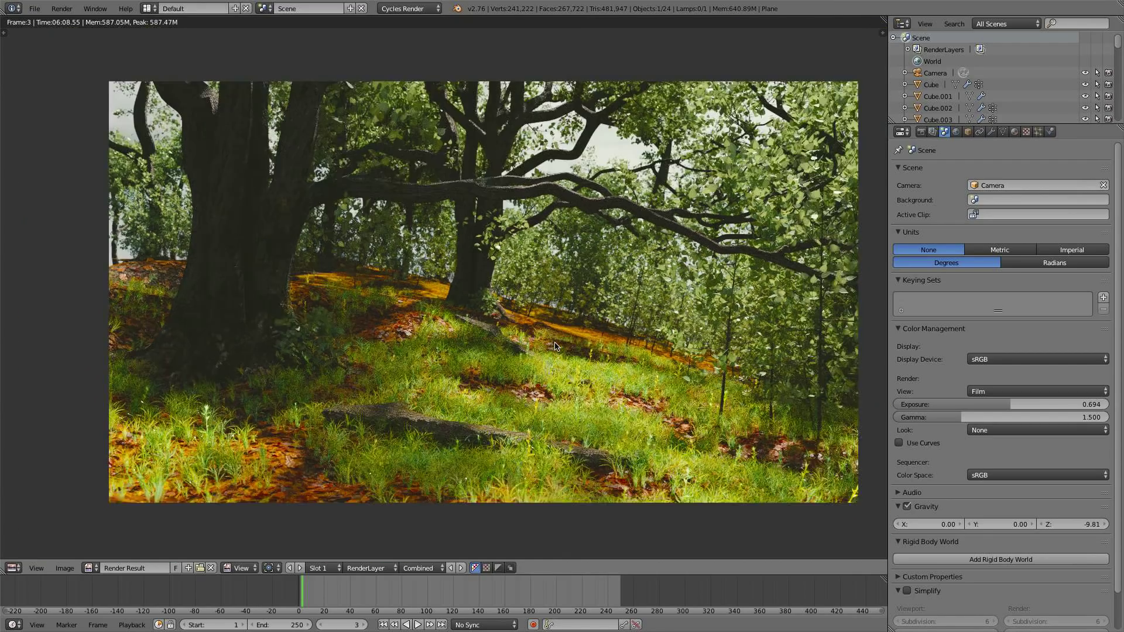
- Enable Use Curves in color management and add shadow control points to the red curve, adjusting their positions
left_click(935, 443)
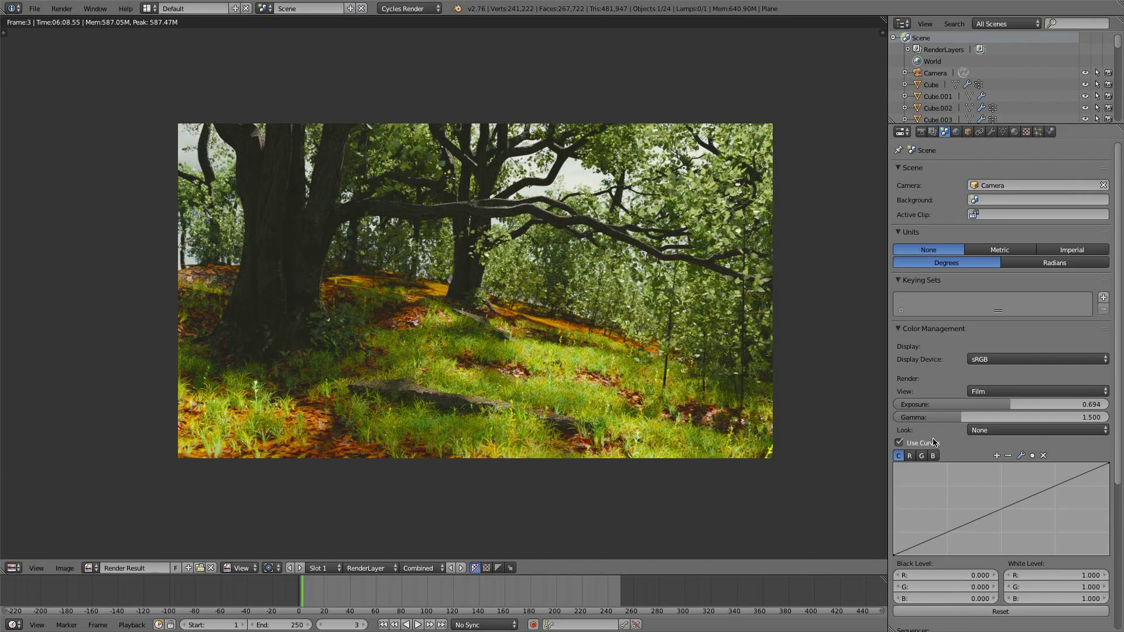
scroll(963, 465, "down", 1)
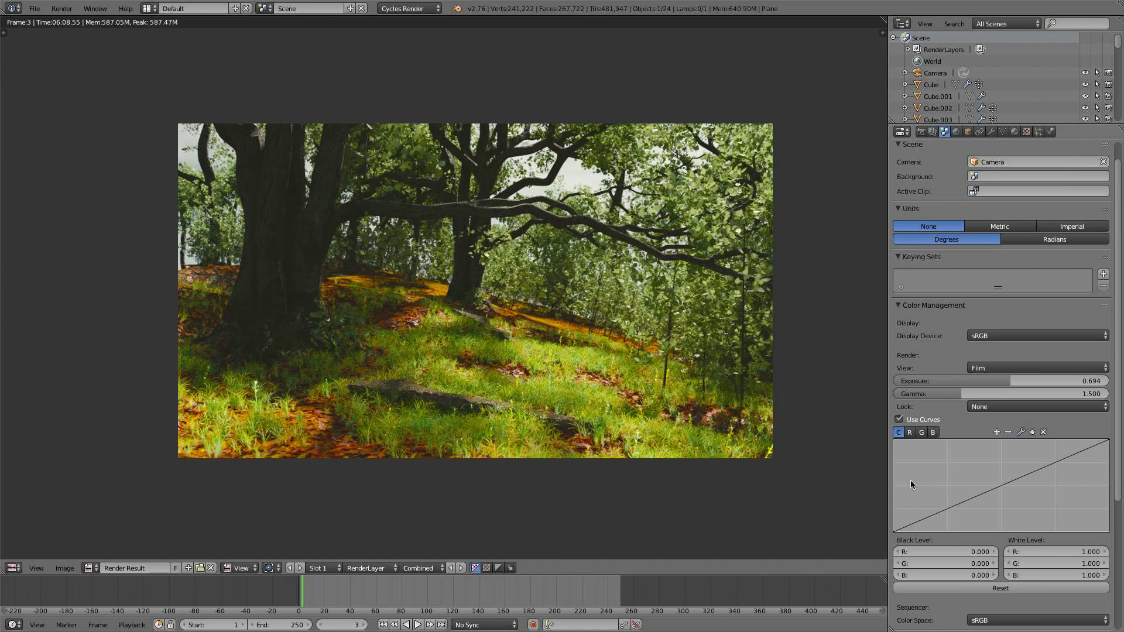
scroll(911, 480, "up", 1)
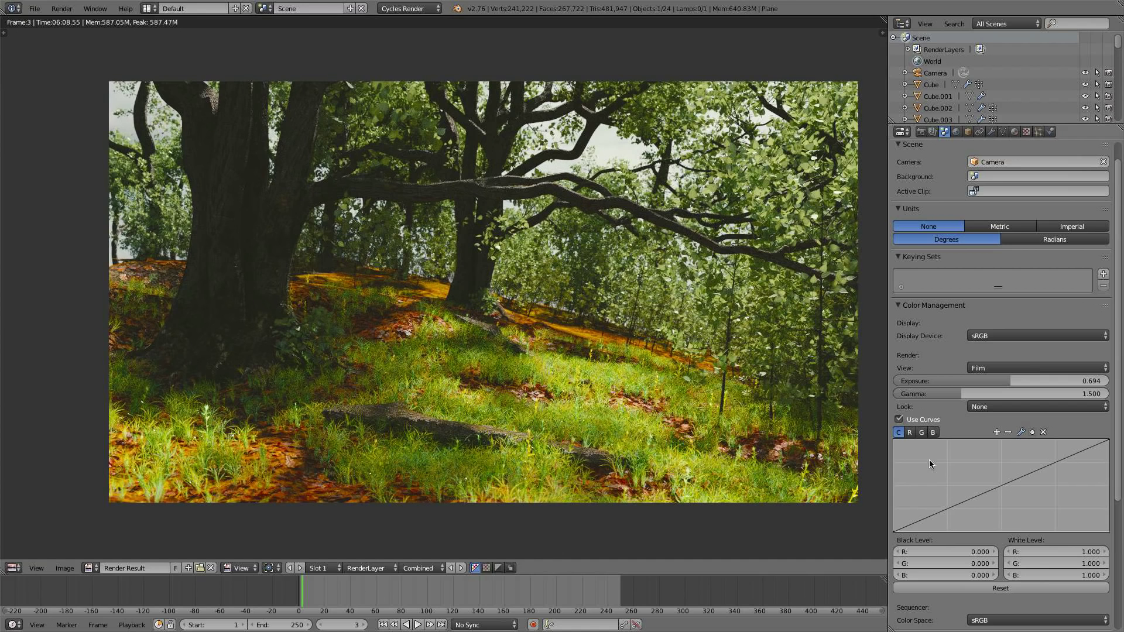
left_click(909, 434)
left_click(921, 518)
left_click(944, 510)
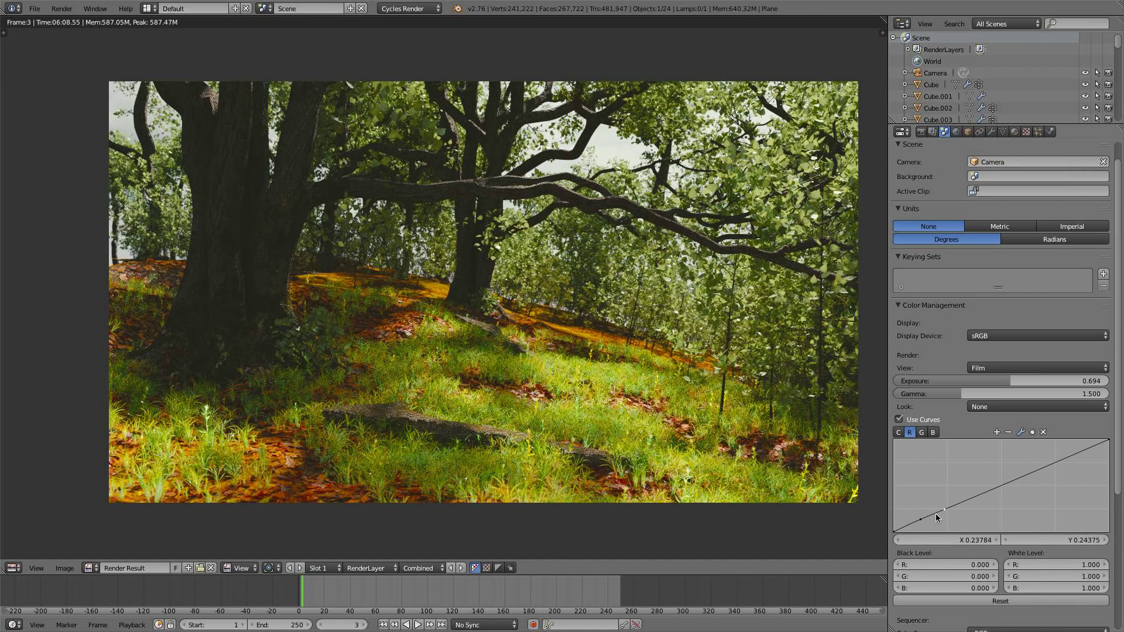
left_click_drag(936, 515, 933, 521)
- Compare the render with and without the color management curves by switching Use Curves off and on repeatedly
left_click(900, 420)
left_click(899, 420)
left_click(899, 420)
left_click(900, 420)
left_click(899, 419)
left_click(900, 420)
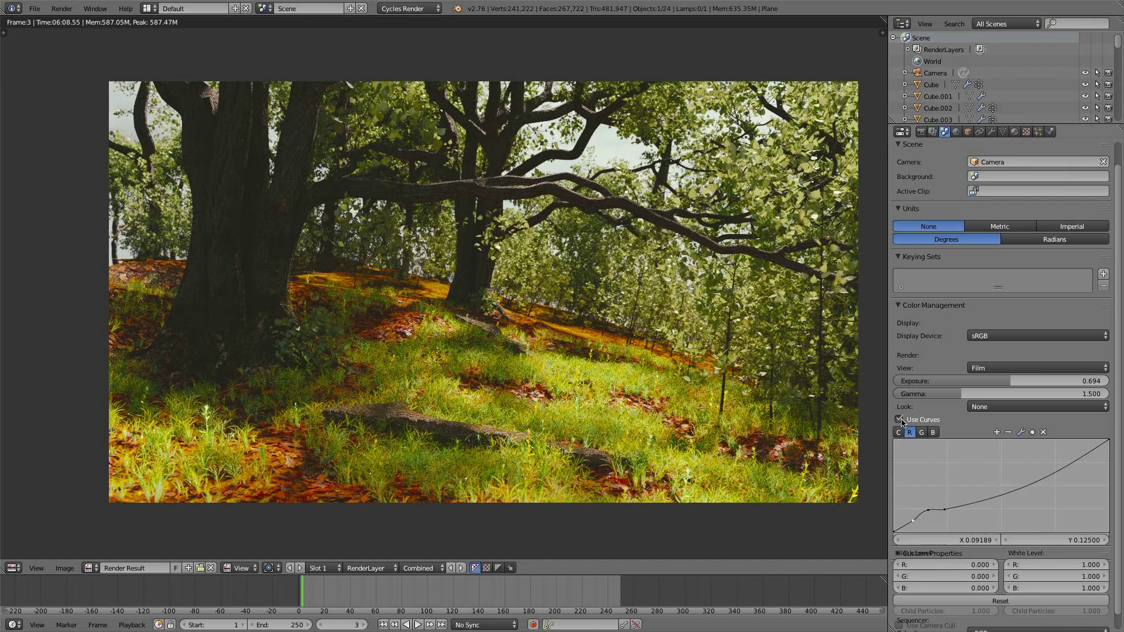
left_click(900, 420)
left_click(900, 419)
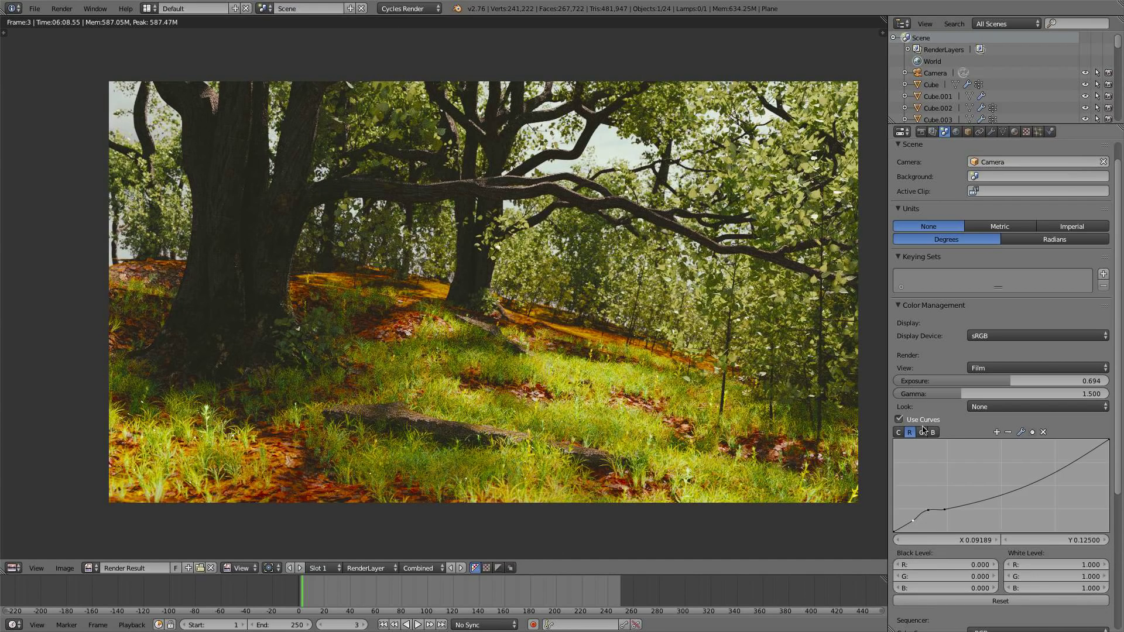
- Nudge a shadow point on the red curve and lift the green curve's shadows with added points, one at about X 0.119, Y 0.175
left_click_drag(929, 510, 925, 512)
left_click(922, 432)
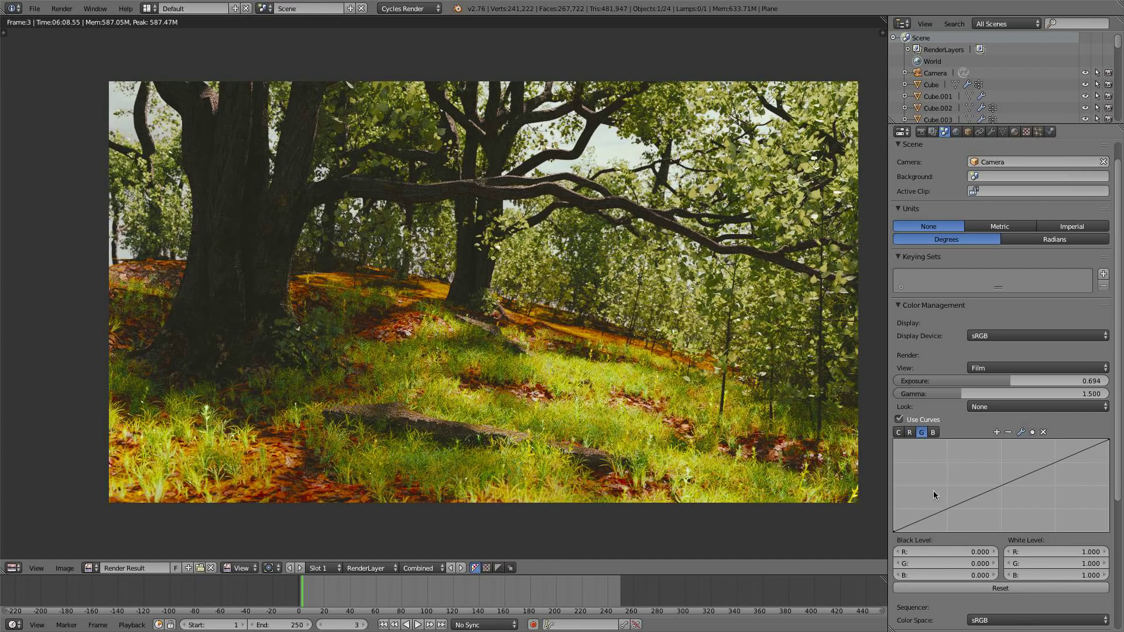
left_click(911, 523)
mouse_move(928, 515)
left_mouse_down()
mouse_move(906, 524)
mouse_move(919, 515)
left_mouse_up()
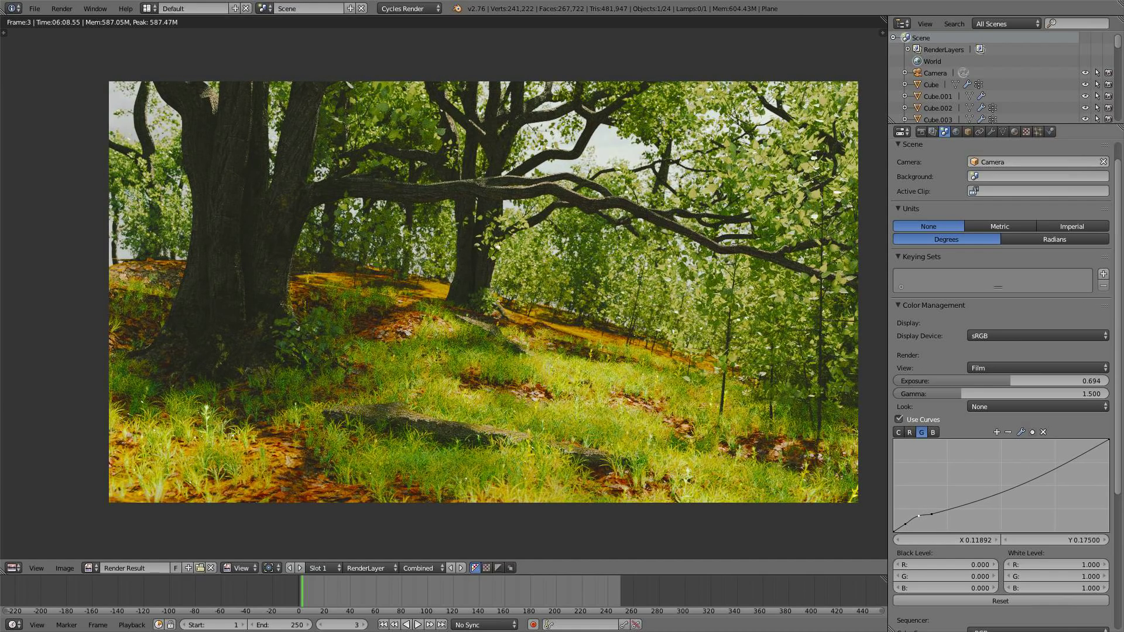
- Shape the blue curve's shadows with added points and move the red curve's lowest added point to about X 0.054, Y 0.081
left_click(934, 432)
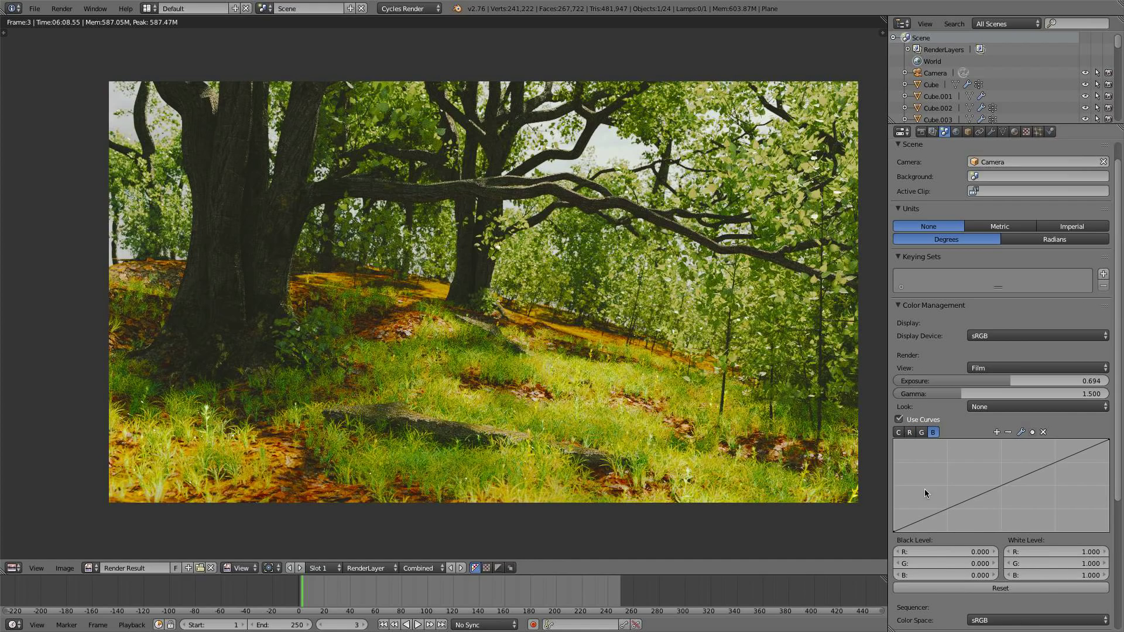
left_click_drag(918, 523, 933, 518)
left_click_drag(919, 522, 916, 522)
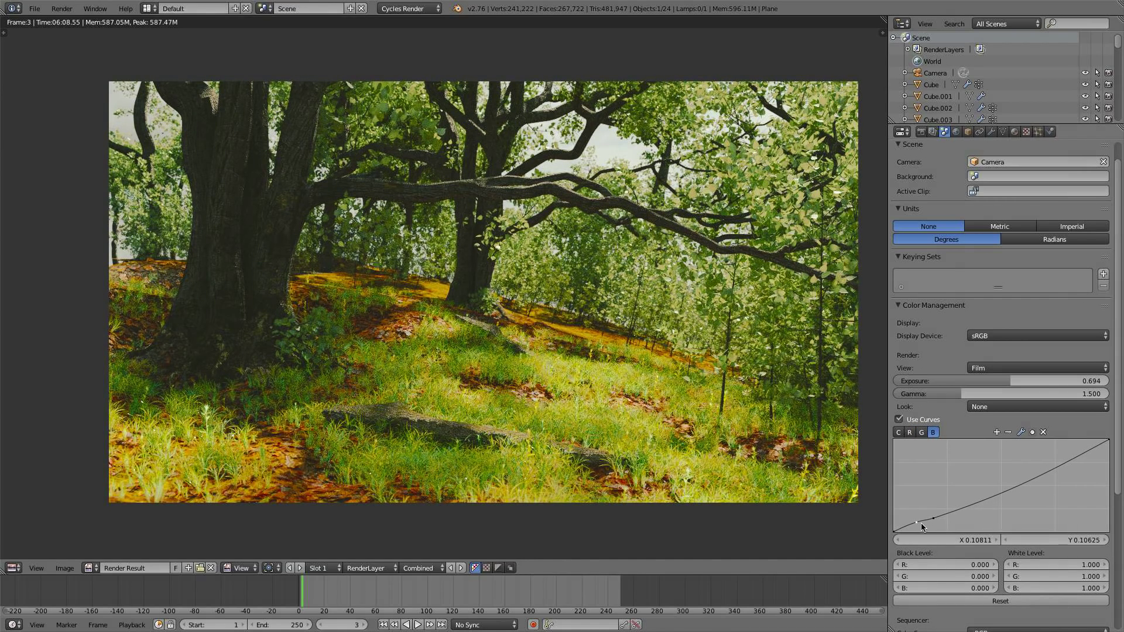
left_click(943, 515)
left_click_drag(937, 516, 920, 523)
left_click(909, 432)
left_click_drag(930, 517, 904, 525)
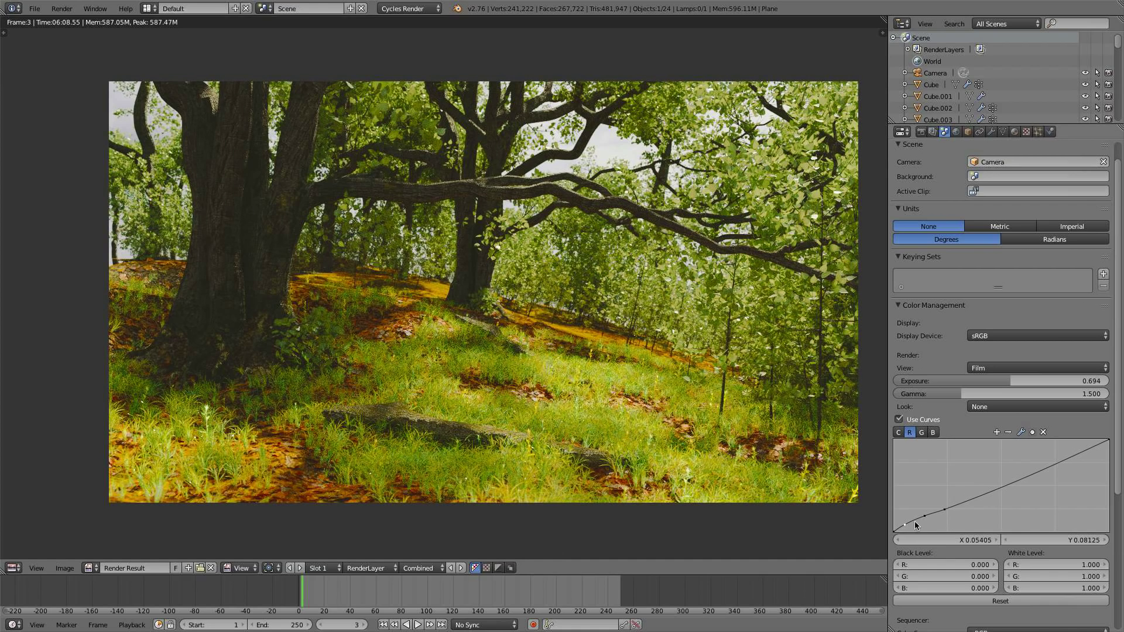
- Add shadow points to the combined curve, placing one at about X 0.054, Y 0.056, and delete the added point nearest black
left_click(900, 433)
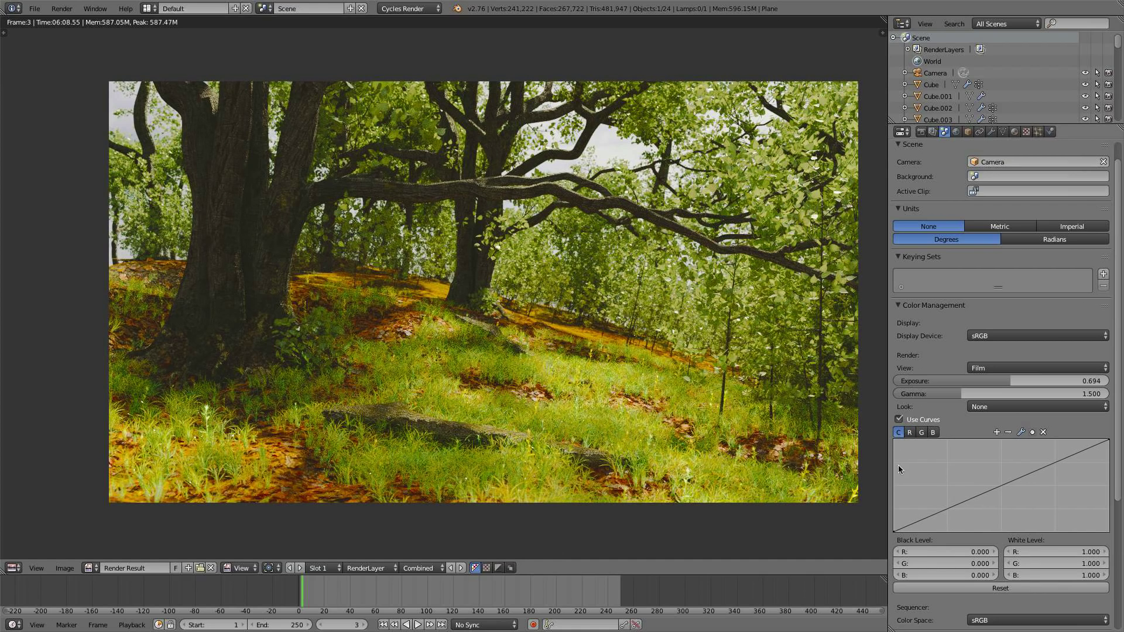
left_click(915, 524)
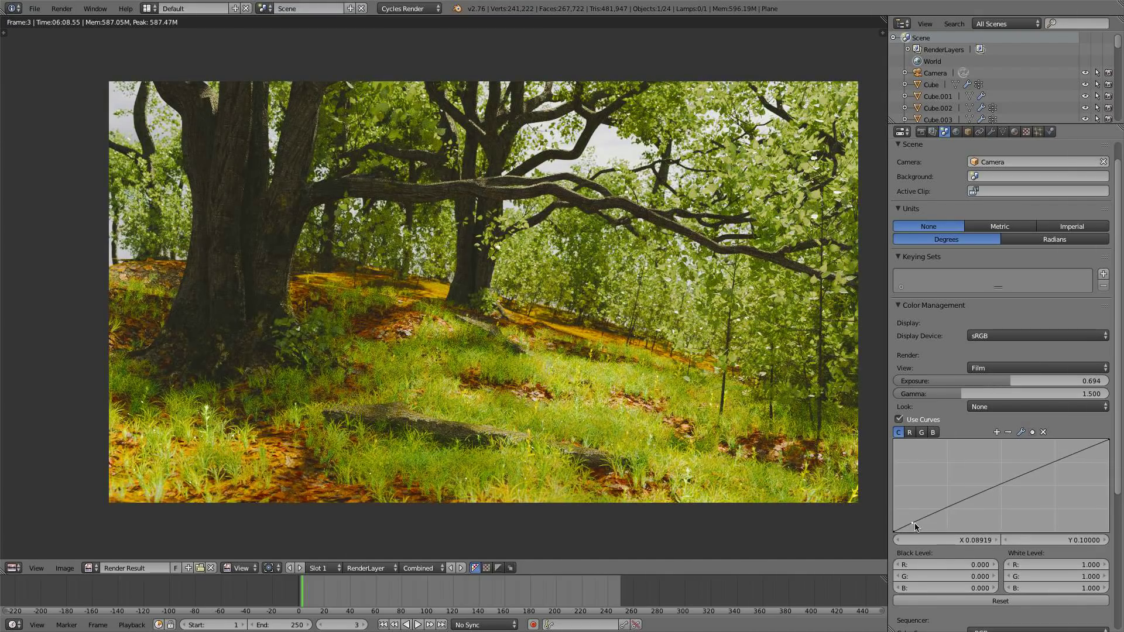
mouse_move(917, 527)
left_mouse_down()
mouse_move(905, 521)
mouse_move(921, 517)
mouse_move(895, 531)
left_mouse_up()
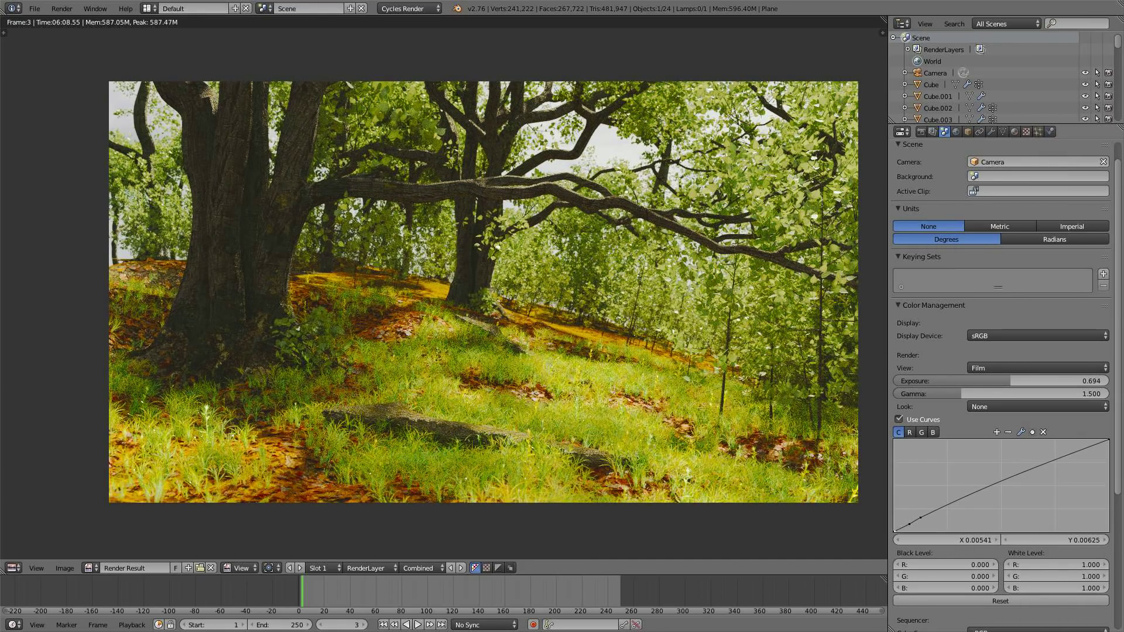
left_click_drag(895, 532, 895, 530)
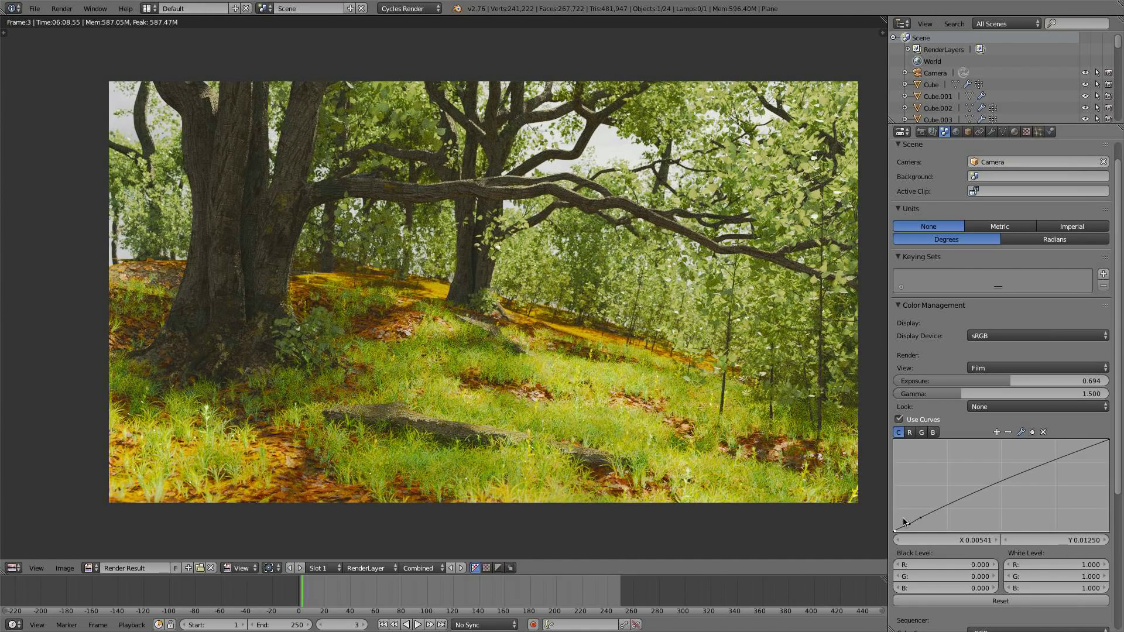
mouse_move(910, 524)
left_mouse_down()
mouse_move(921, 521)
mouse_move(905, 527)
left_mouse_up()
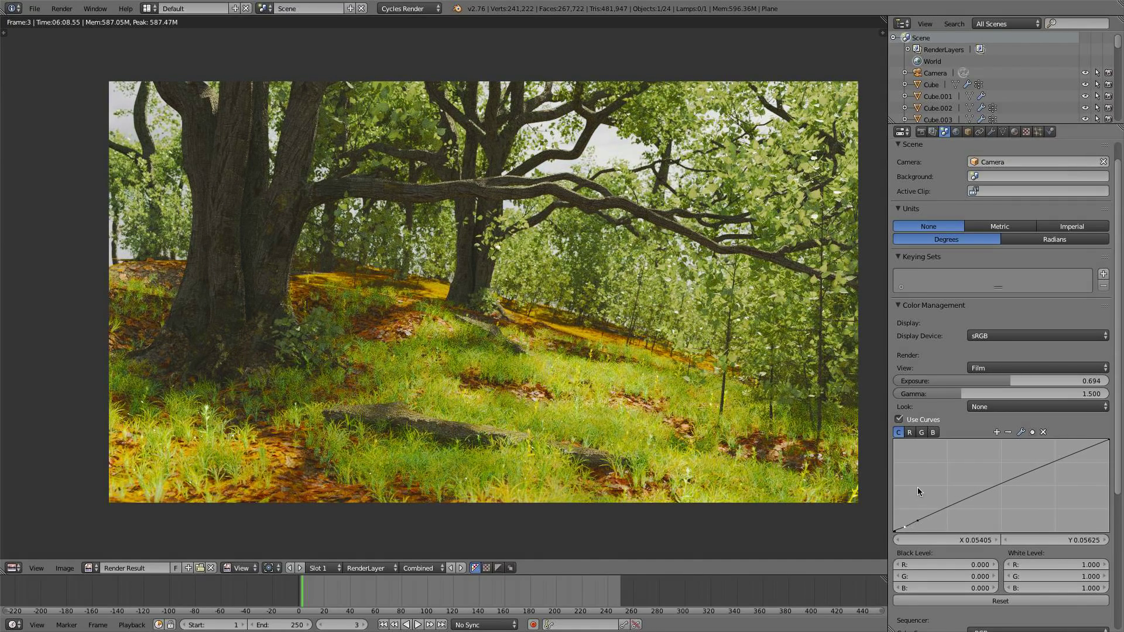
left_click(894, 532)
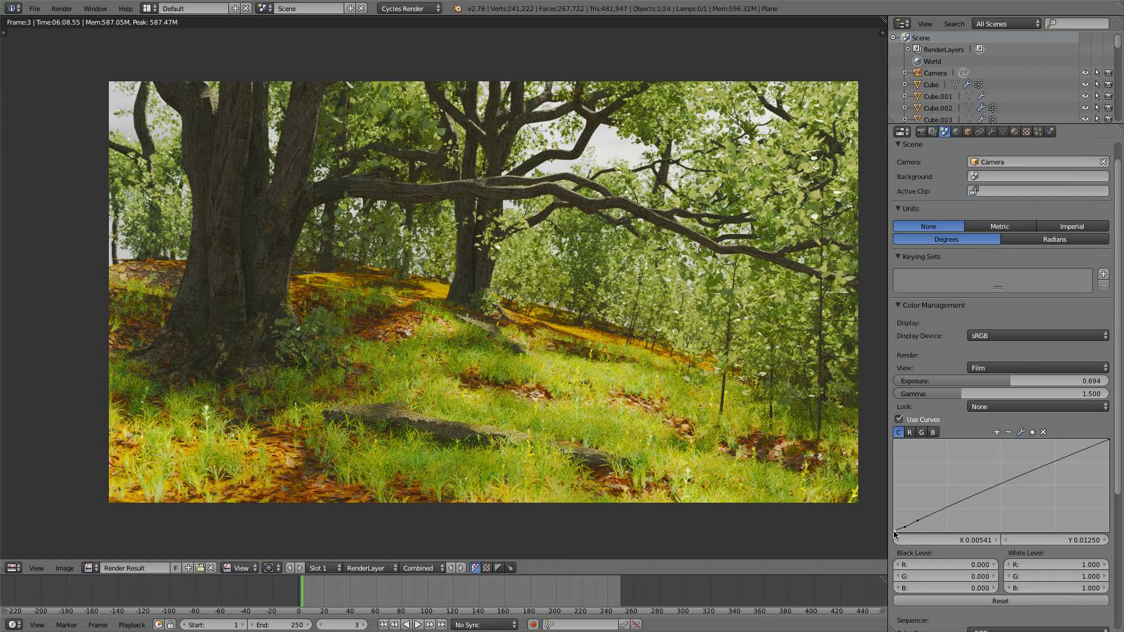
left_click(1043, 433)
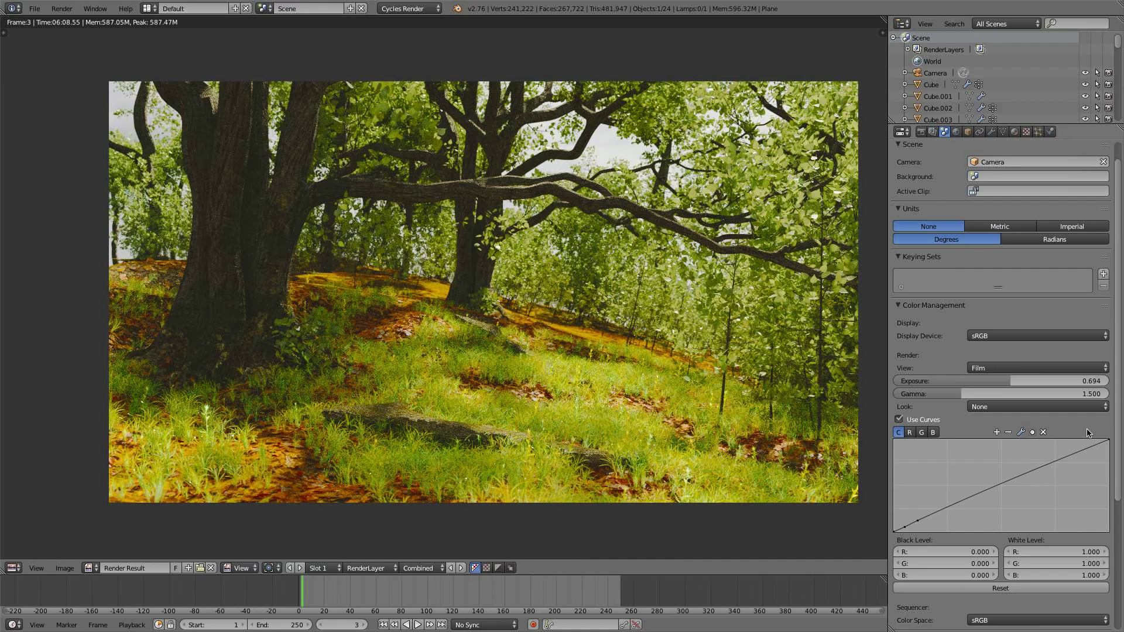
- Refine the blue curve's shadow points and lower the red curve's darkest added point to about X 0.054, Y 0.069
left_click(933, 432)
mouse_move(933, 520)
left_mouse_down()
mouse_move(928, 507)
mouse_move(915, 523)
left_mouse_up()
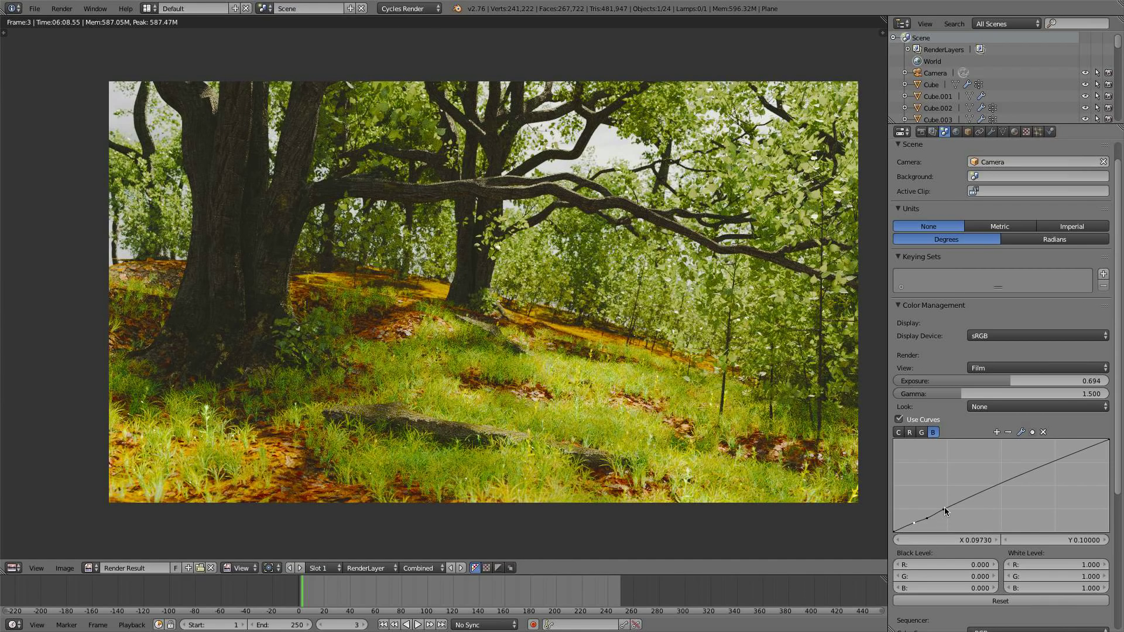
left_click_drag(944, 508, 914, 523)
left_click(909, 432)
left_click_drag(906, 526, 905, 525)
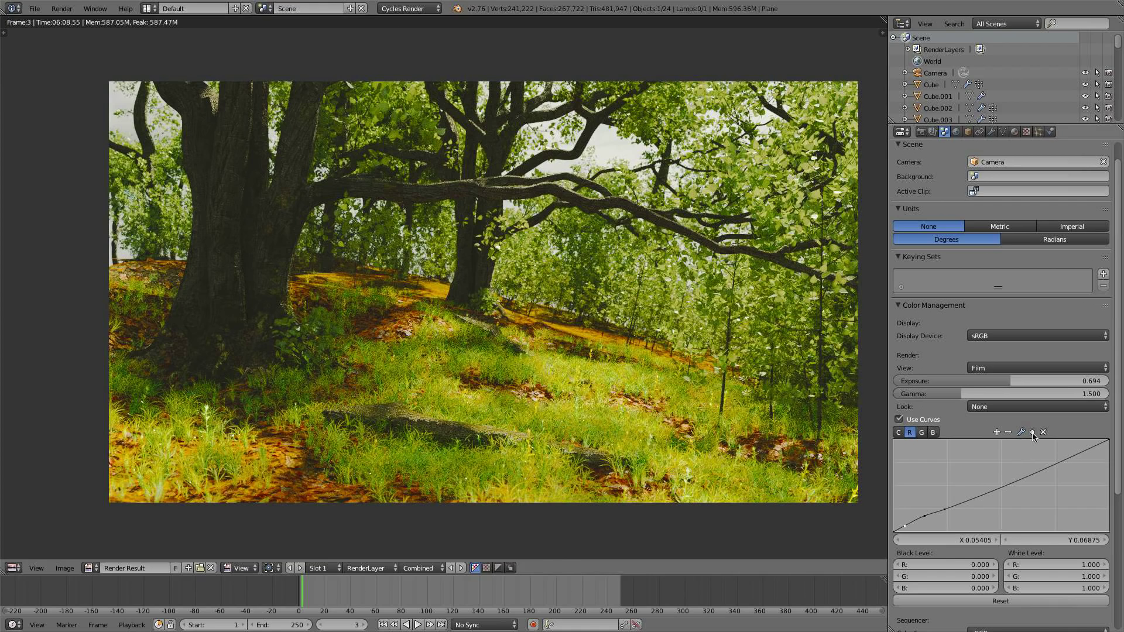
- Set the color management exposure to 0.75
left_click(1064, 380)
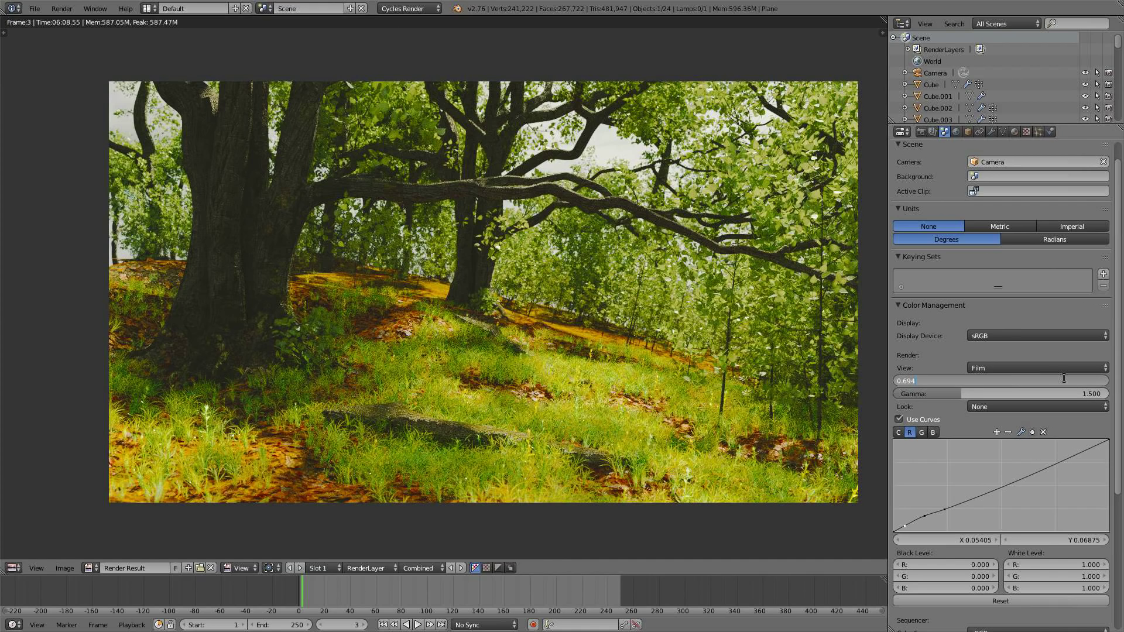
type("0.75")
key("Return")
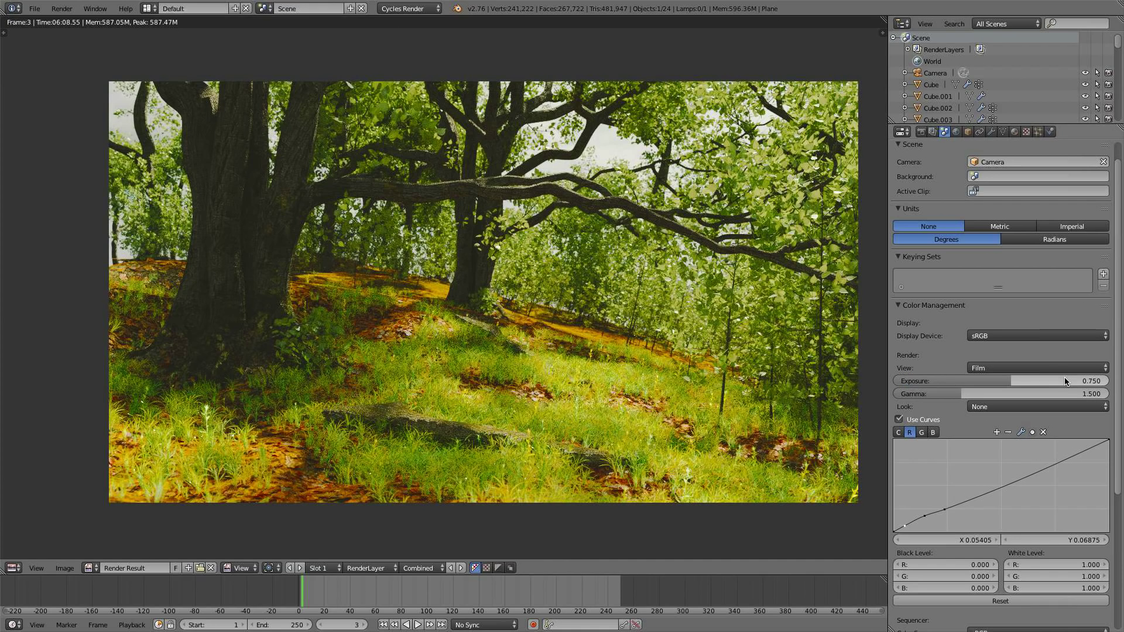
- Check the graded render and refine the green curve's shadows, placing points at about X 0.057, Y 0.075 and X 0.173, Y 0.206
scroll(578, 327, "down", 1)
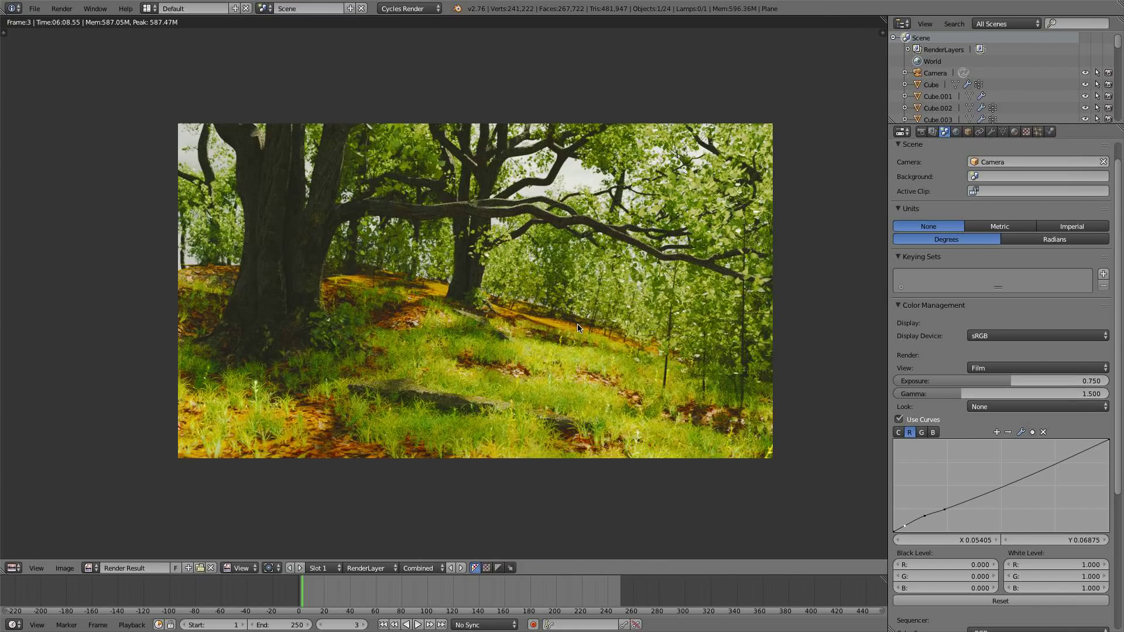
scroll(578, 325, "up", 1)
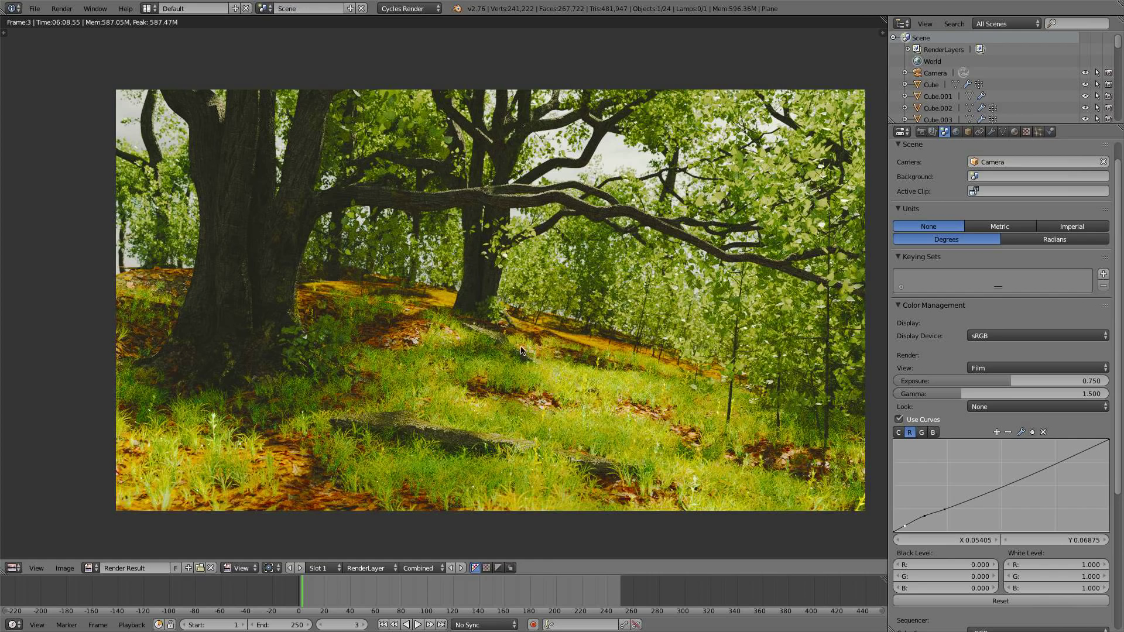
scroll(522, 350, "down", 3)
scroll(524, 349, "up", 4)
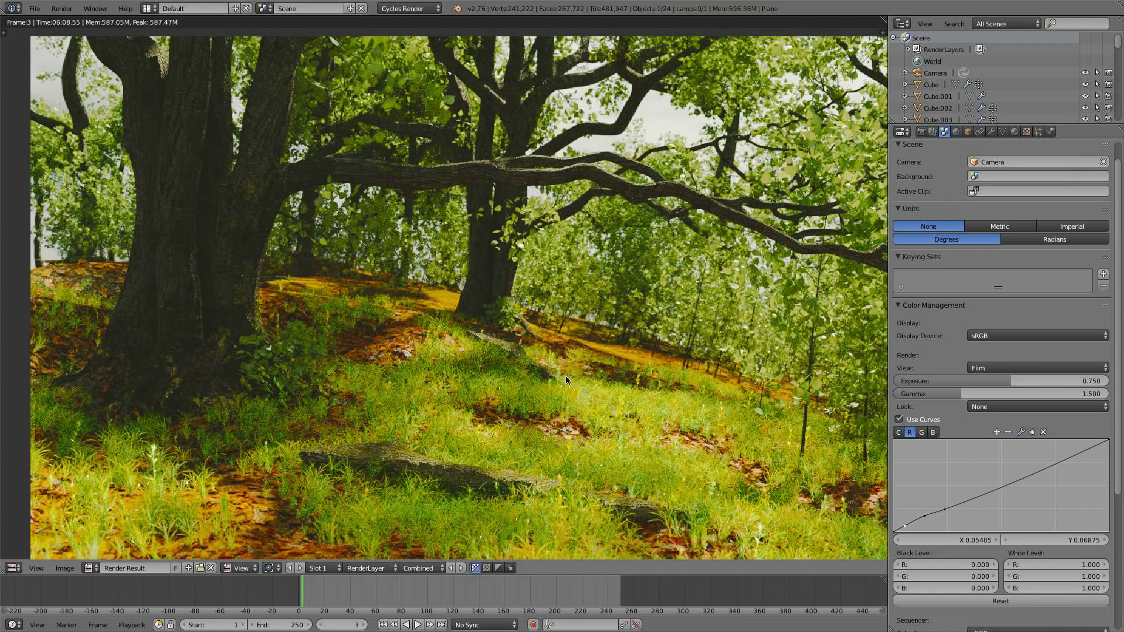
scroll(551, 370, "down", 2)
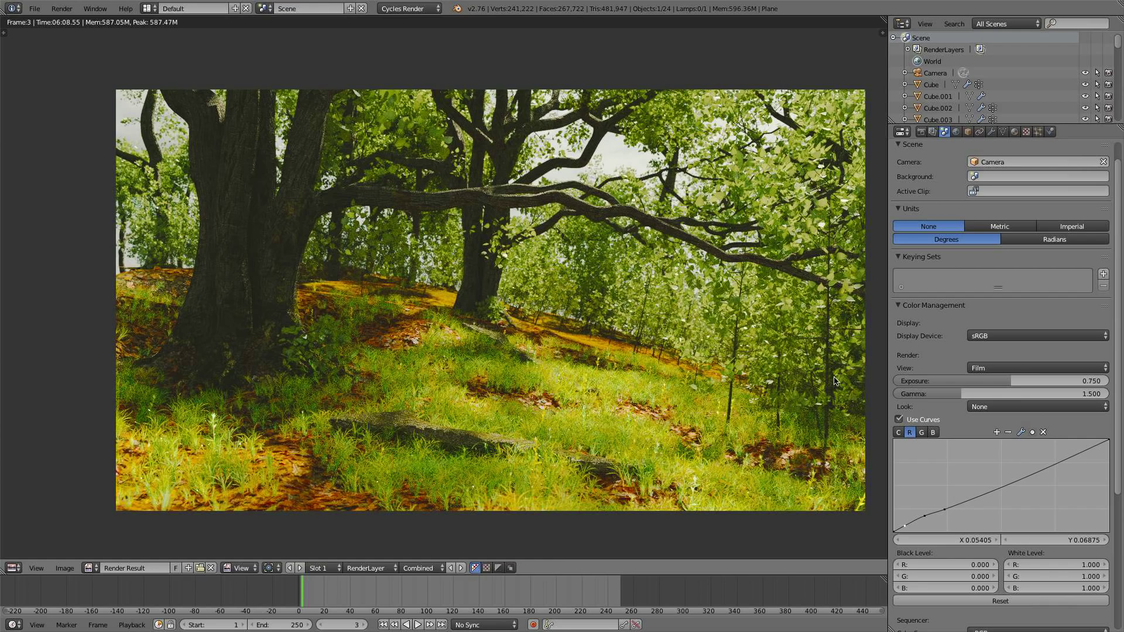
left_click(923, 433)
left_click_drag(919, 516, 904, 526)
left_click(904, 523)
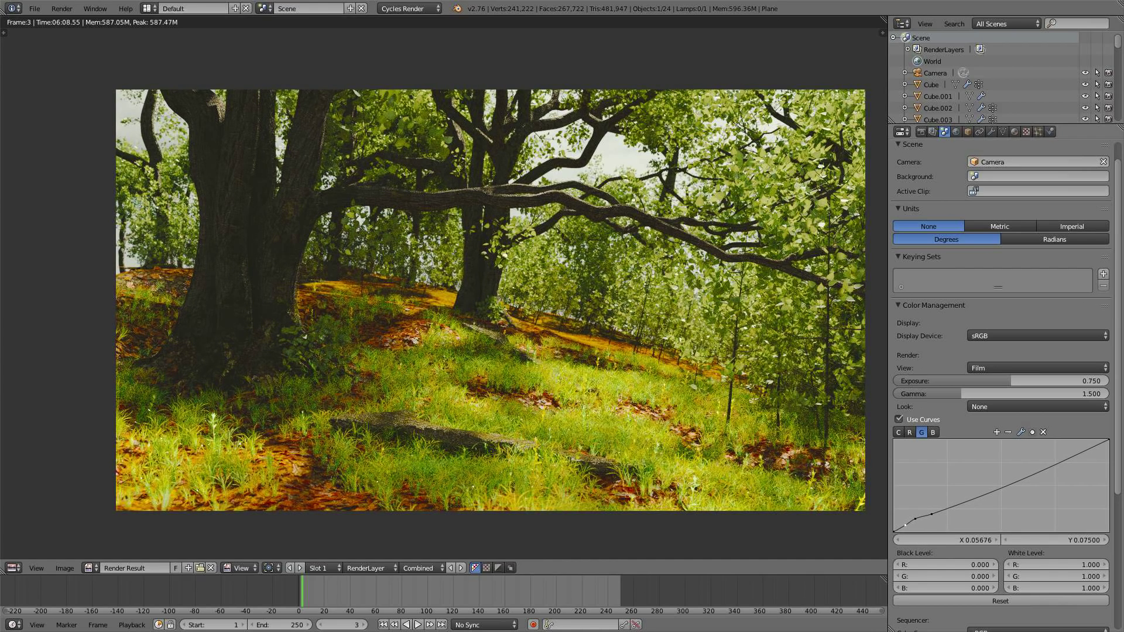
left_click_drag(932, 518, 931, 512)
- In the Compositing layout, enable nodes with a backdrop and preview the Render Layers image through a Viewer node
left_click(148, 8)
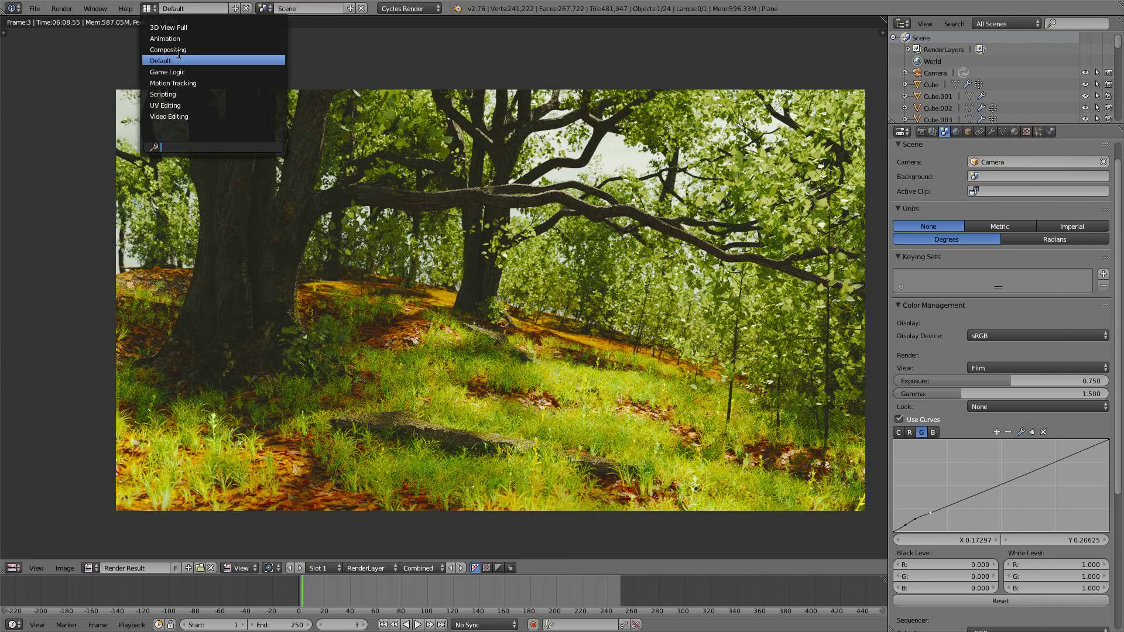
left_click(178, 51)
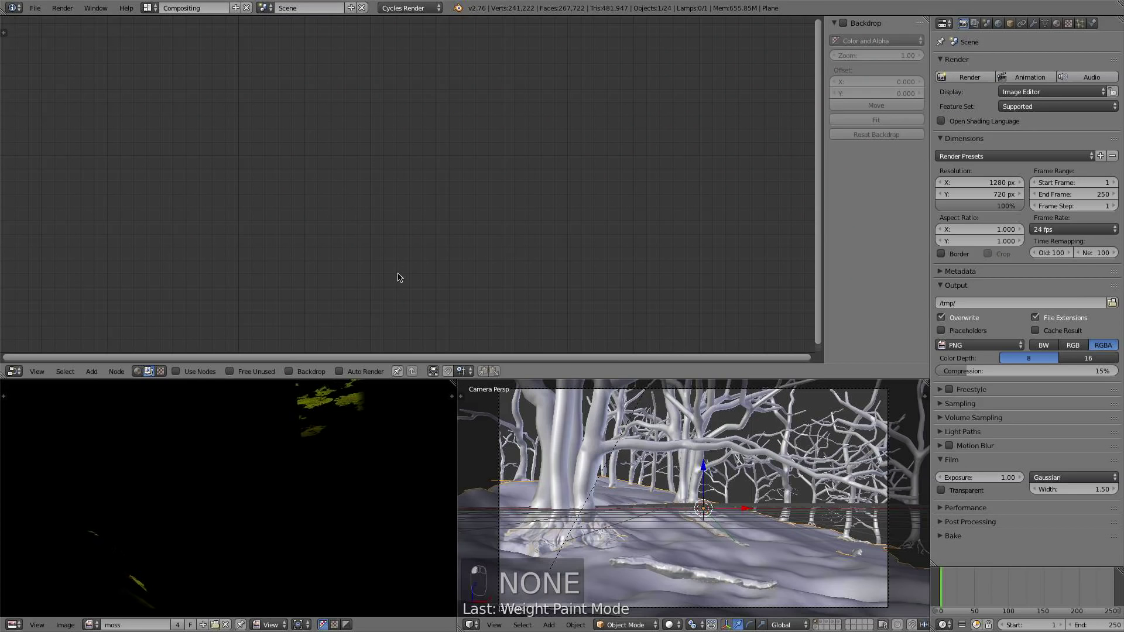
left_click(191, 375)
left_click(289, 371)
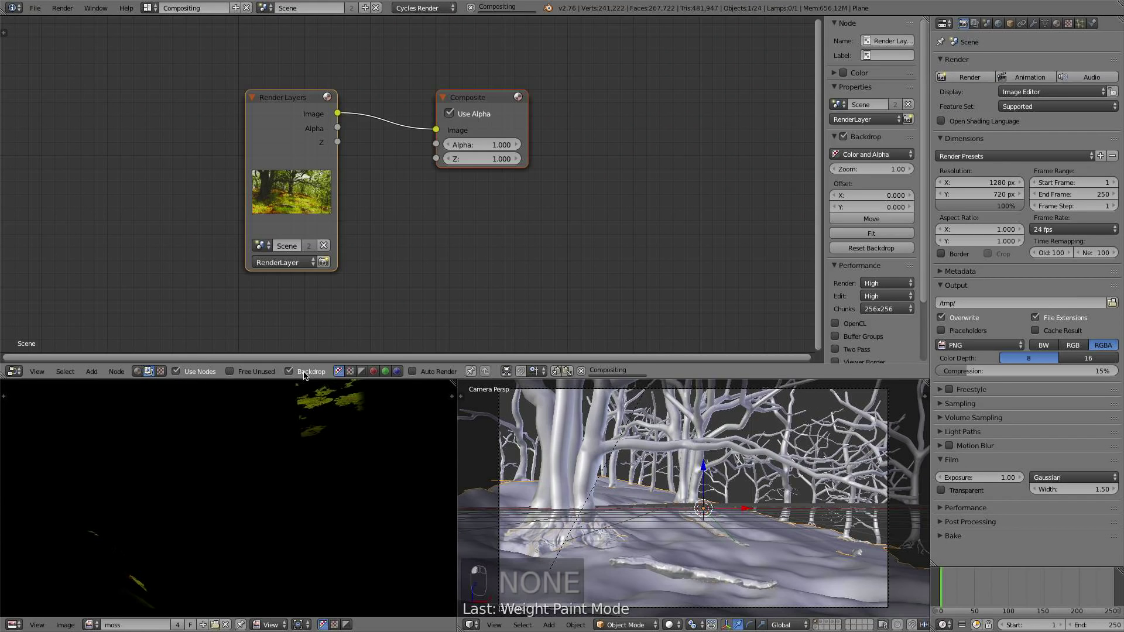
left_click(301, 113, "ctrl+shift")
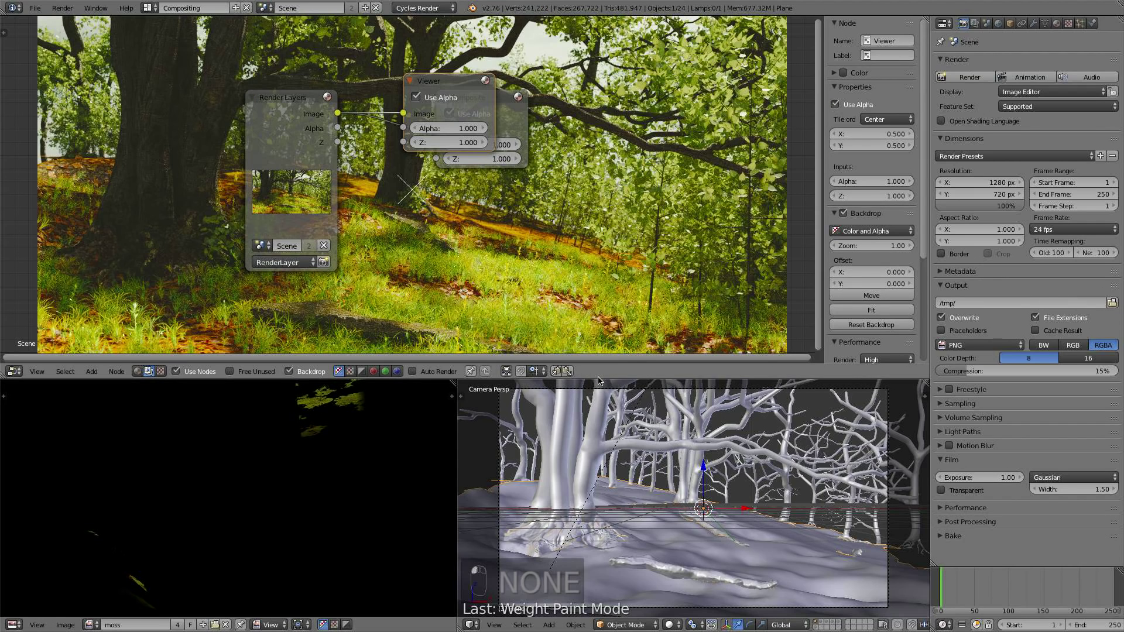
- Enlarge the node editor and spread the Render Layers and Viewer nodes apart around the Composite node
left_click_drag(597, 379, 600, 507)
left_click_drag(275, 184, 122, 171)
left_click_drag(468, 158, 142, 262)
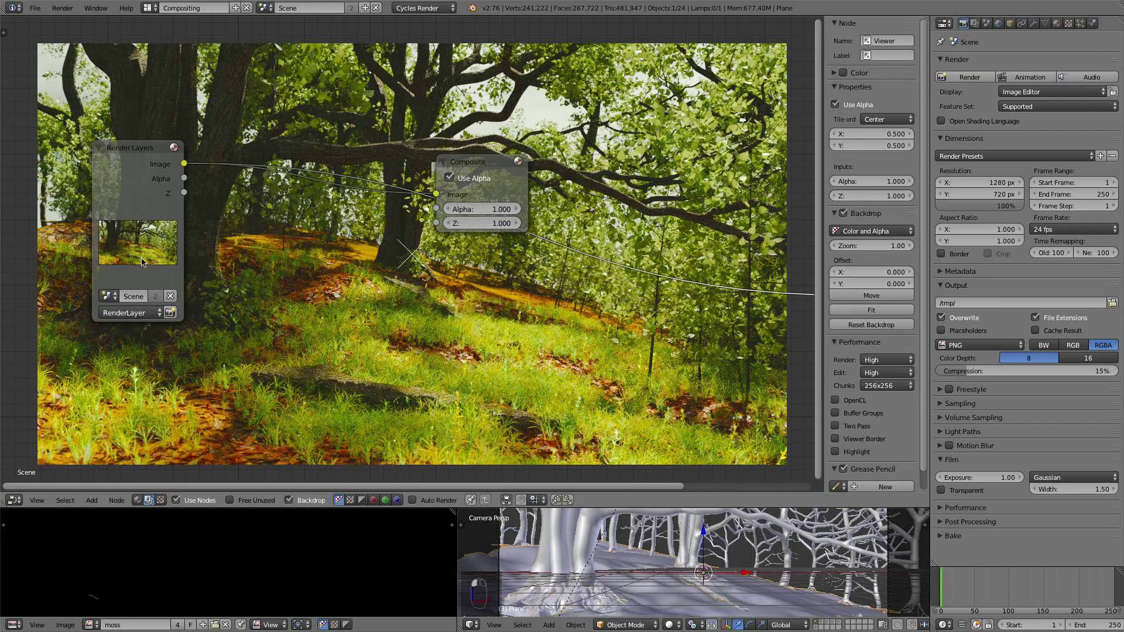
- Hide the node properties sidebar and move the Composite node out near the Viewer, with Render Layers shifted farther from both
key("n")
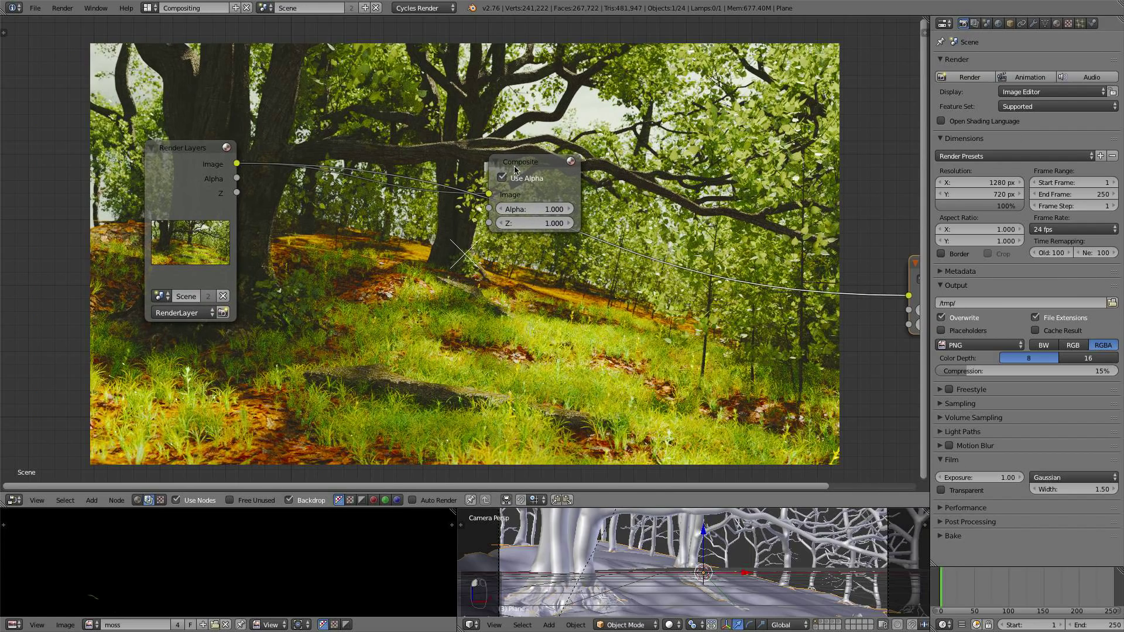
left_click_drag(515, 170, 39, 132)
left_click_drag(164, 150, 94, 132)
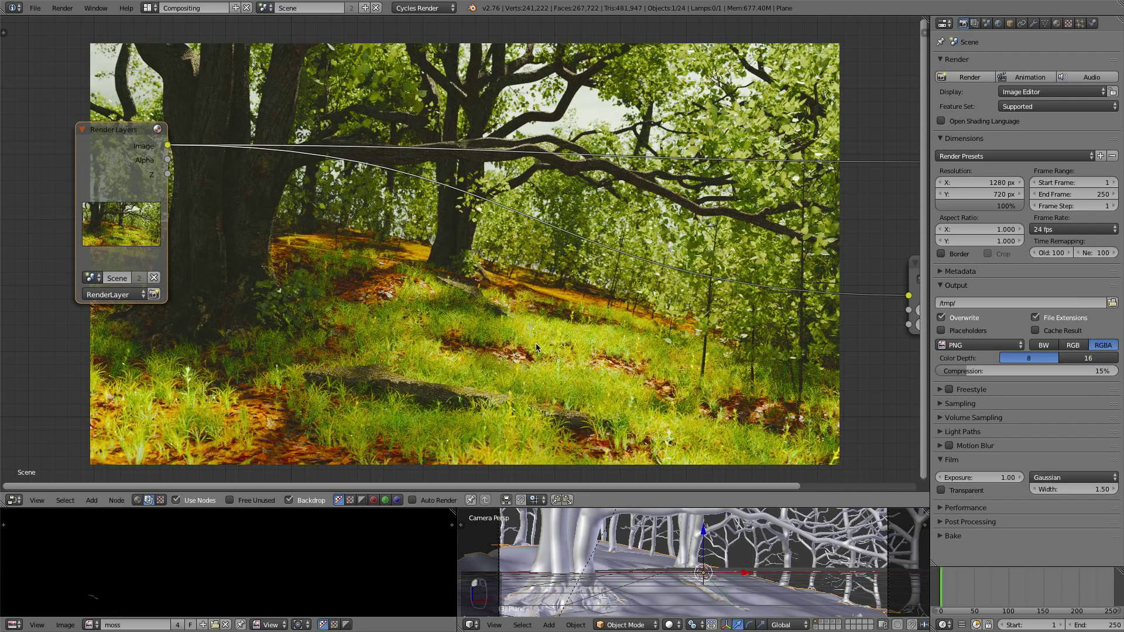
middle_click_drag(394, 319, 444, 305)
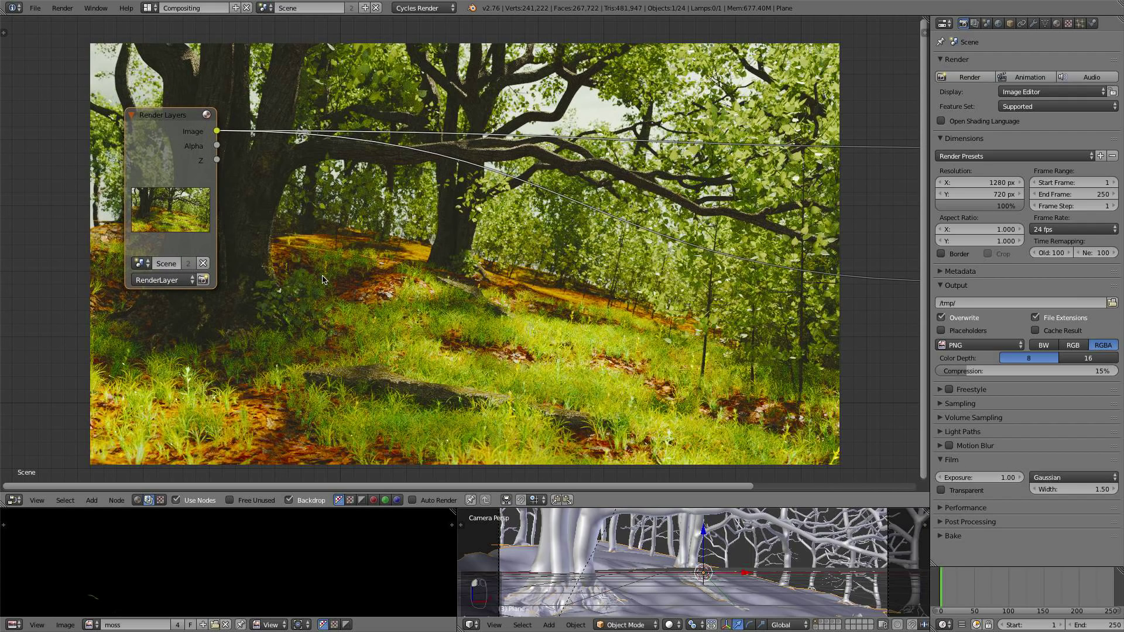
middle_click_drag(294, 252, 246, 237)
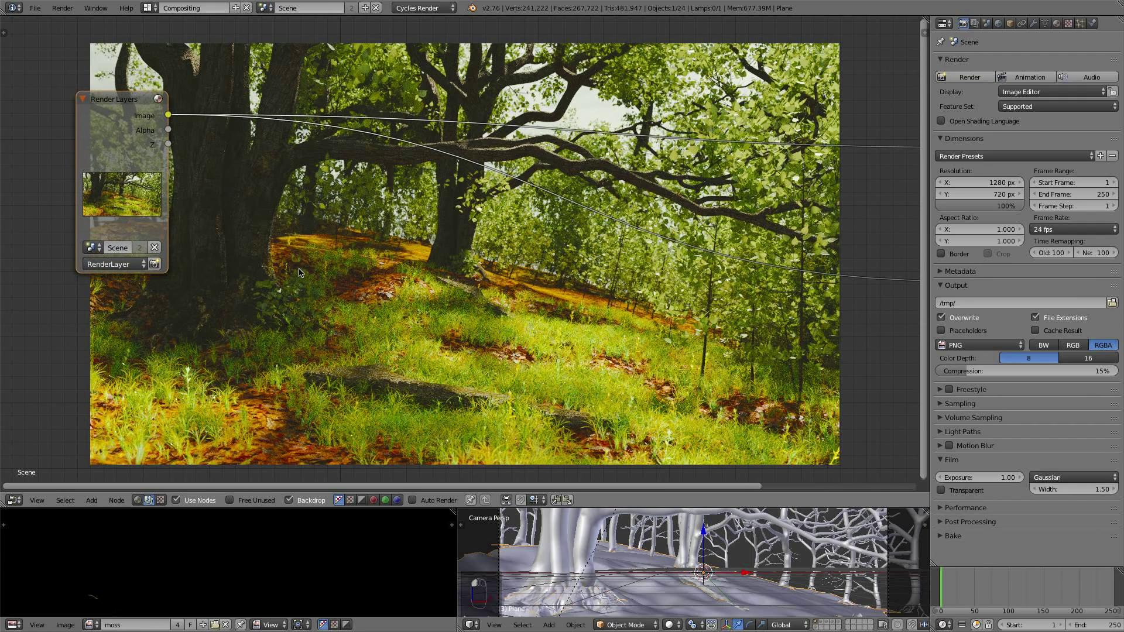
- Add a Map Value node and place it beside and below the Render Layers node
key("shift+a")
mouse_move(286, 331)
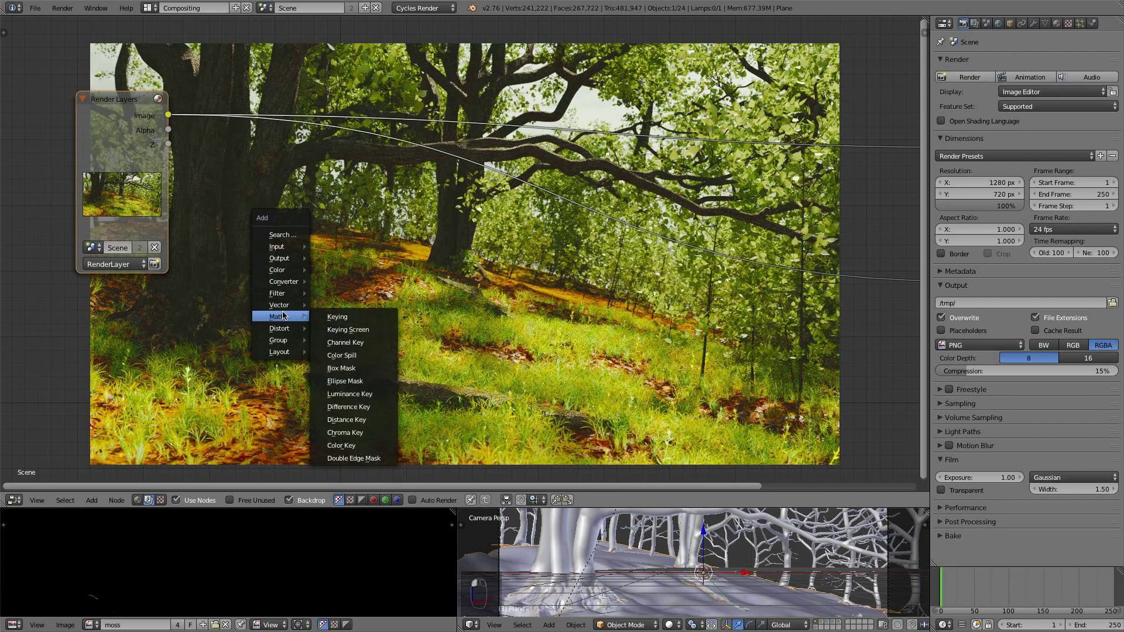
mouse_move(281, 307)
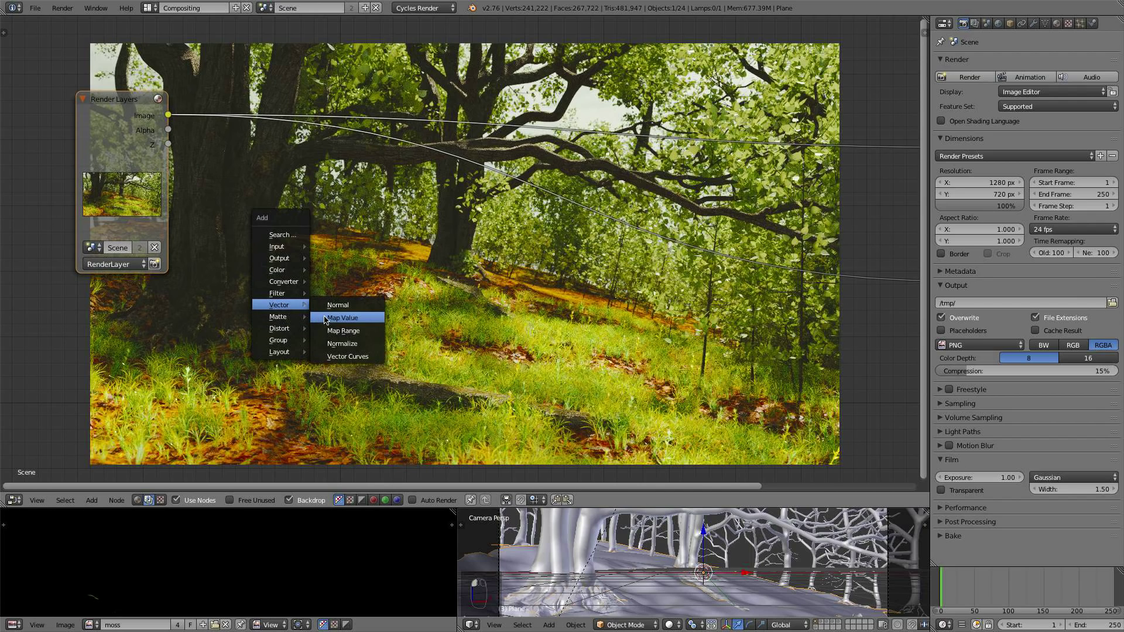
left_click(325, 319)
left_click(278, 295)
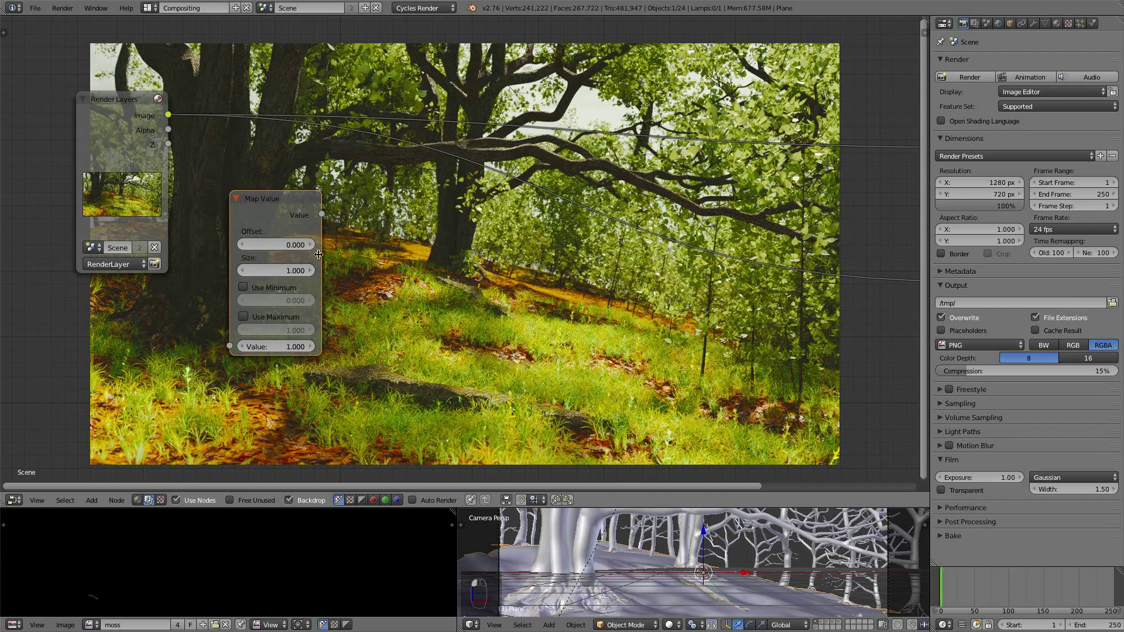
left_click_drag(275, 202, 300, 218)
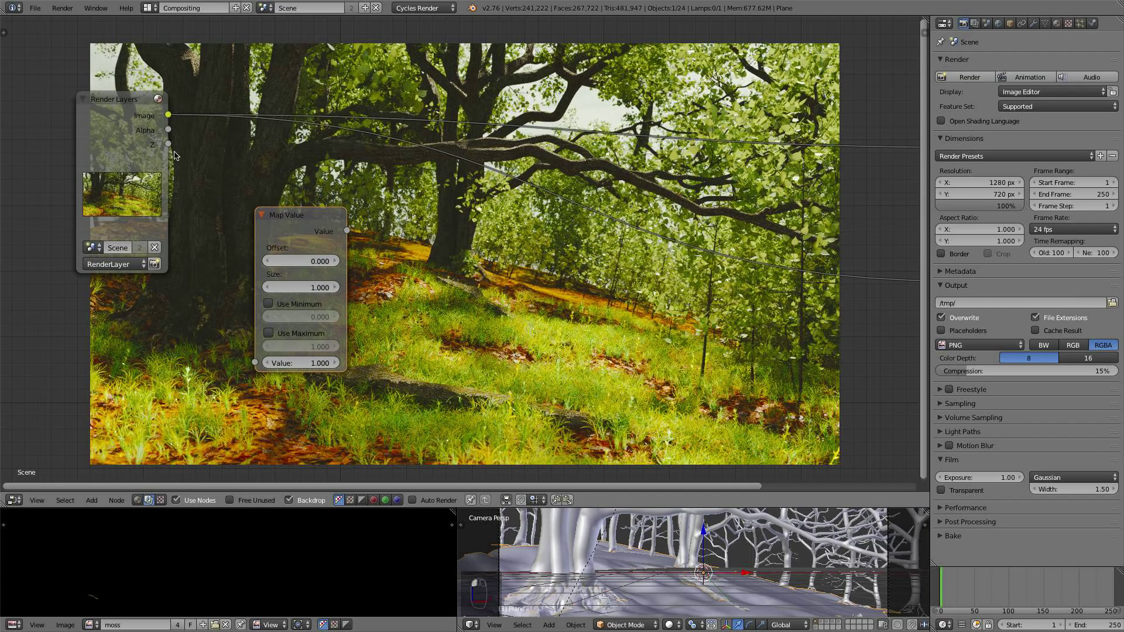
- Feed the Render Layers Z pass into Map Value and preview the mapped depth through the Viewer node
left_click_drag(168, 144, 254, 363)
left_click_drag(114, 119, 75, 93)
left_click(284, 223, "ctrl+shift")
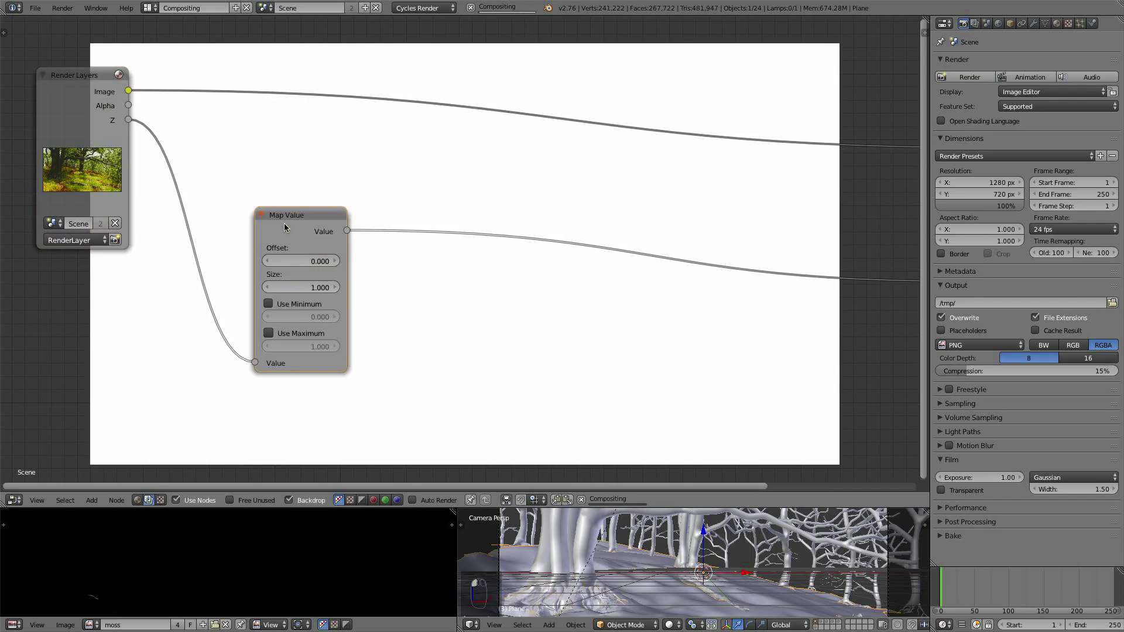
- Set the Map Value node's size to 0.003
scroll(464, 310, "up", 2)
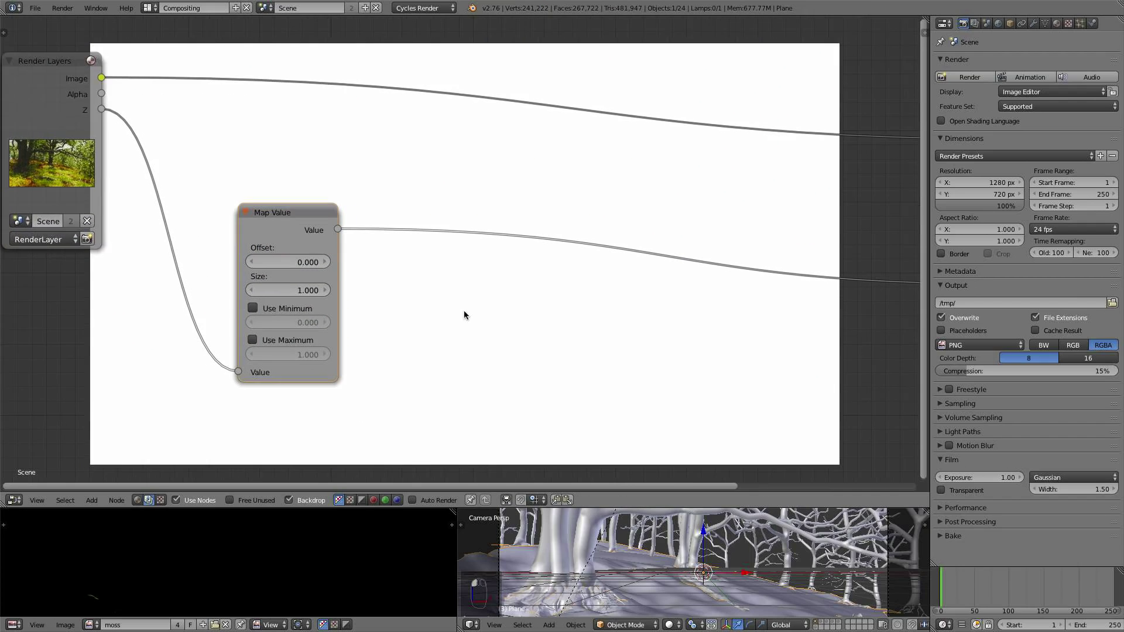
left_click(295, 295)
key("BackSpace")
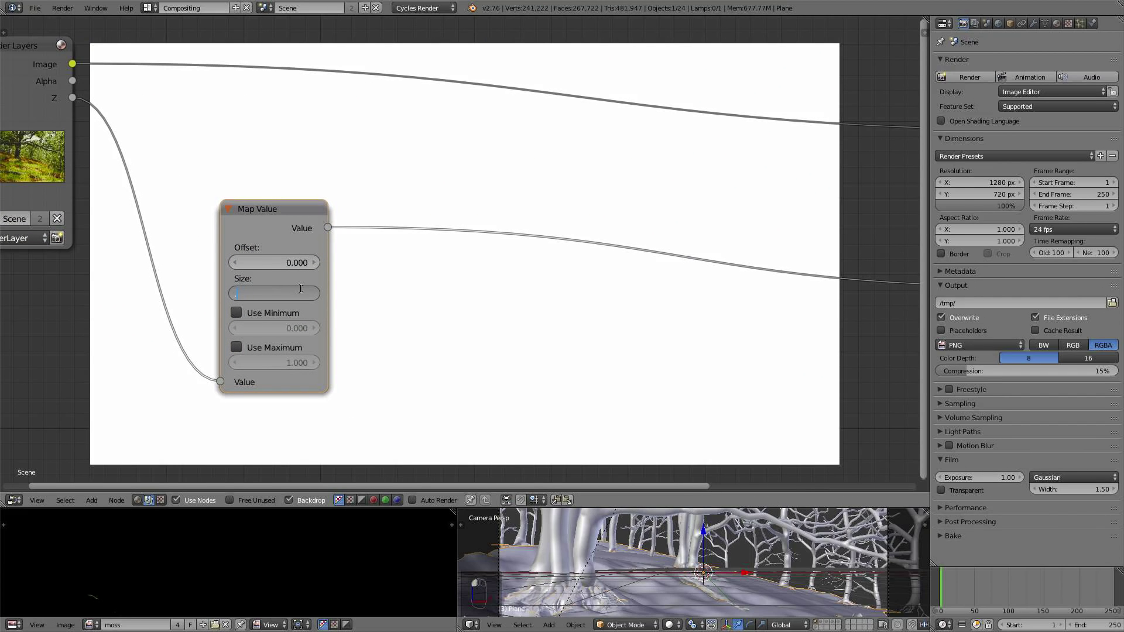
type(".003")
key("Return")
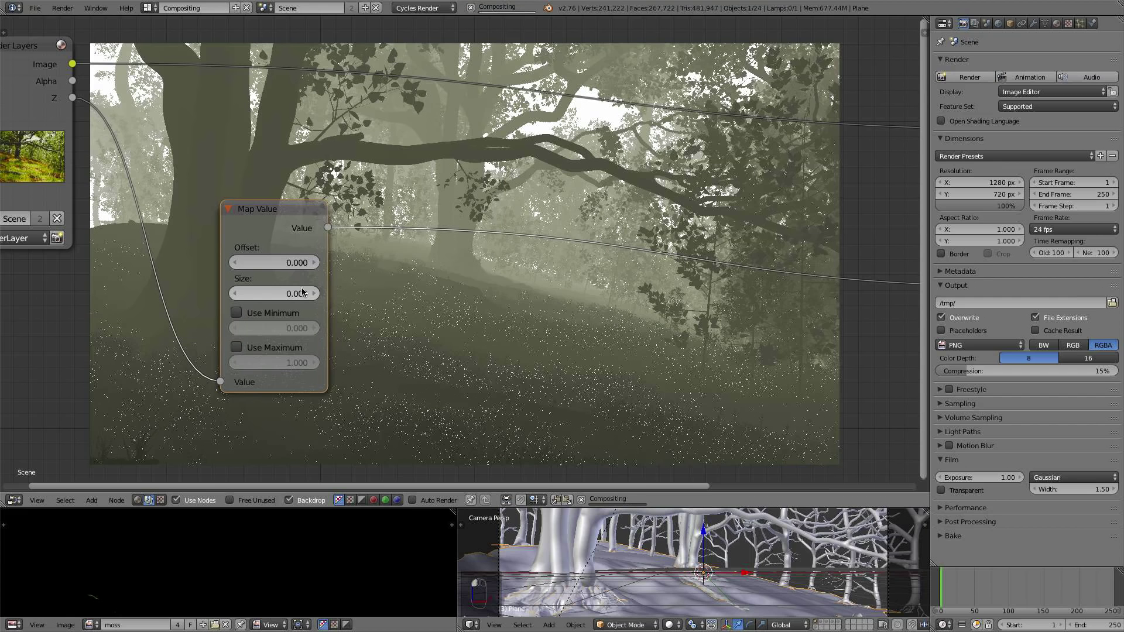
- Set the Map Value node's offset to -7
middle_click_drag(206, 199, 250, 226)
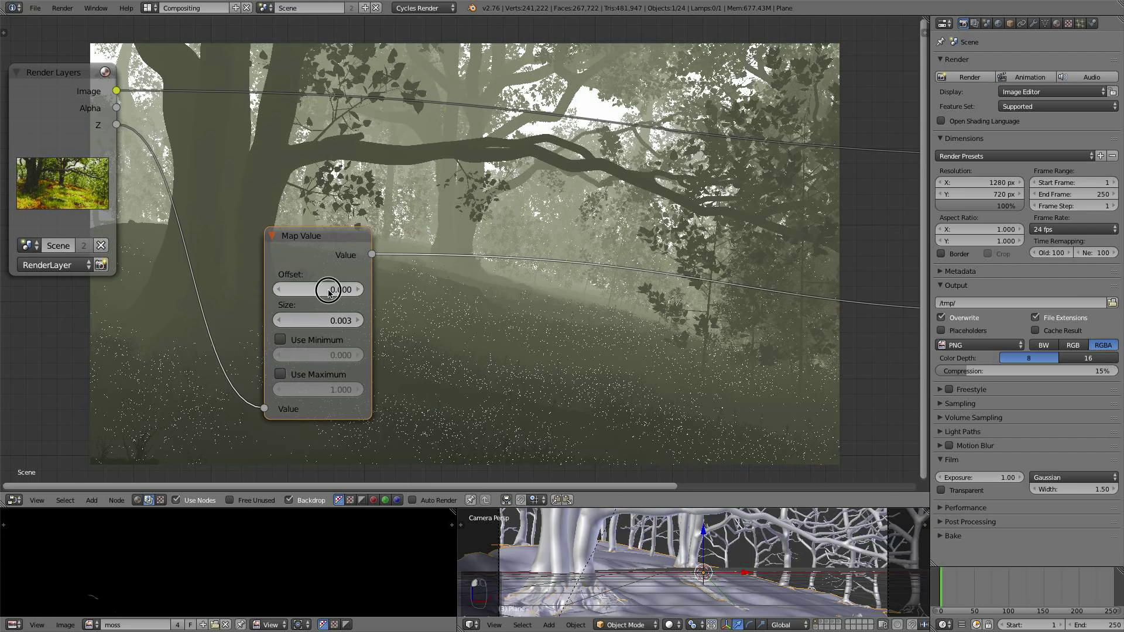
left_click_drag(328, 291, 316, 291)
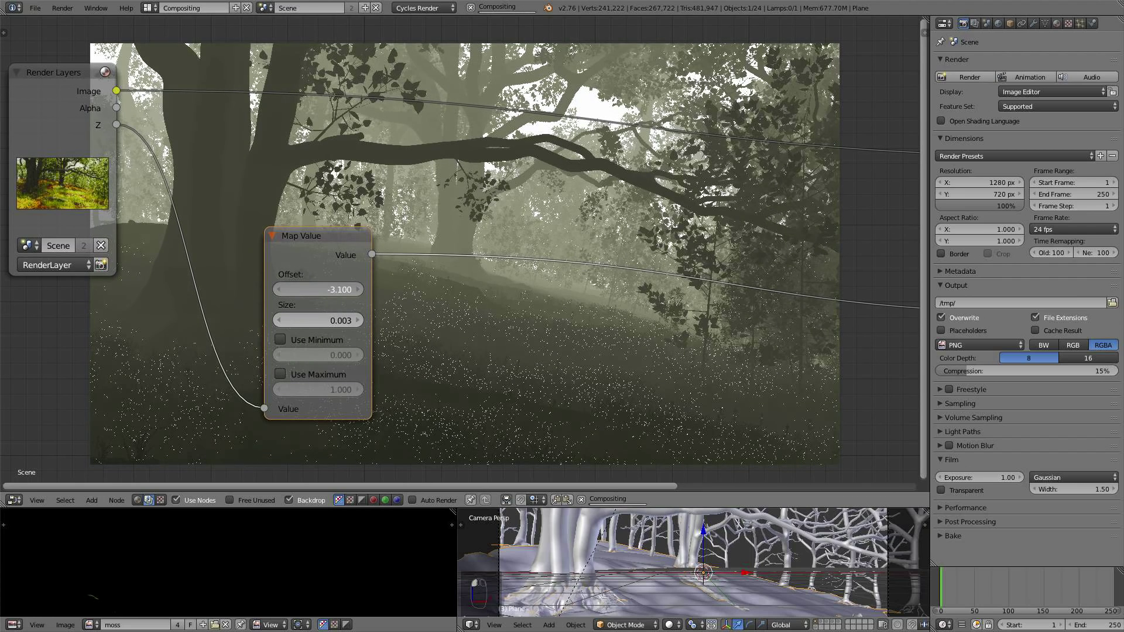
left_click_drag(272, 291, 267, 291)
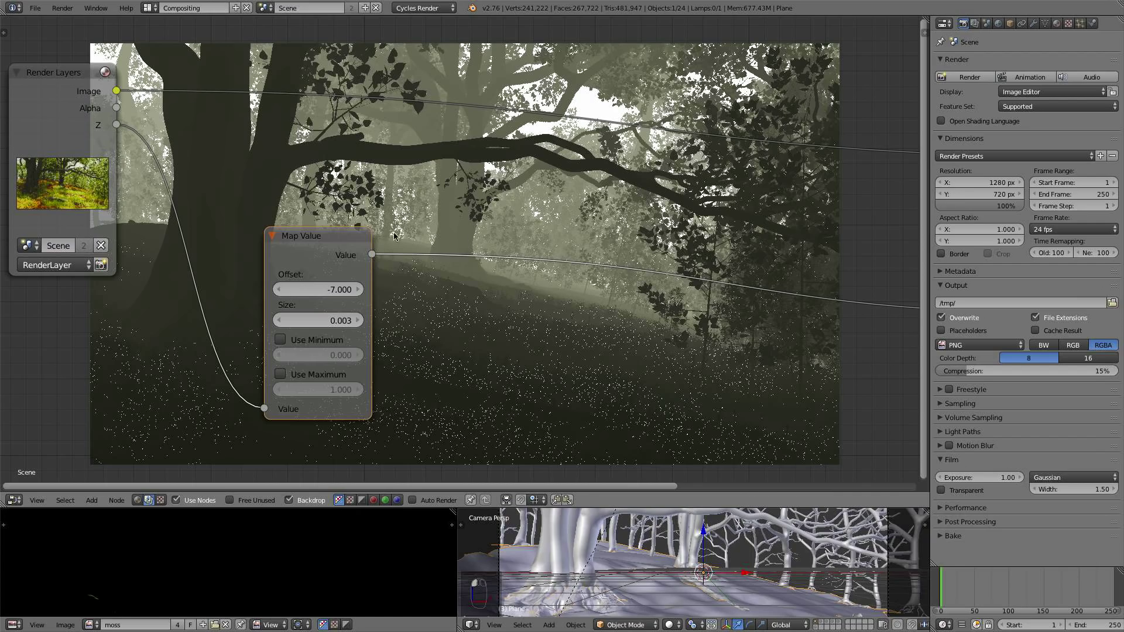
- Enable the maximum limit on the Map Value node and set it to 0.01
middle_click_drag(402, 236, 233, 183)
scroll(248, 178, "up", 3)
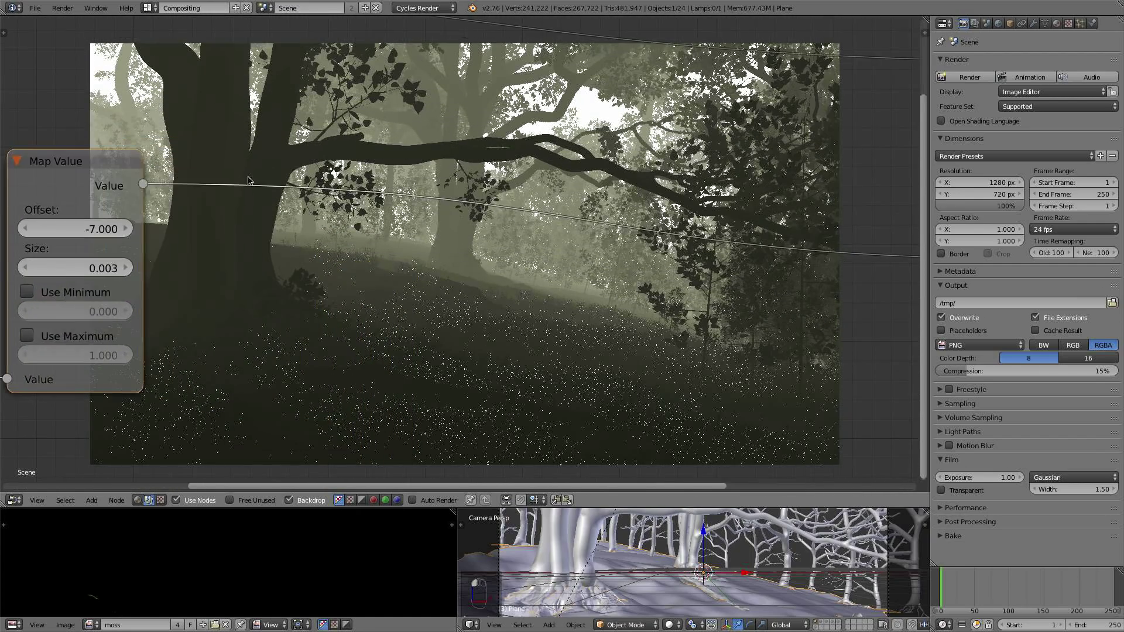
left_click(27, 336)
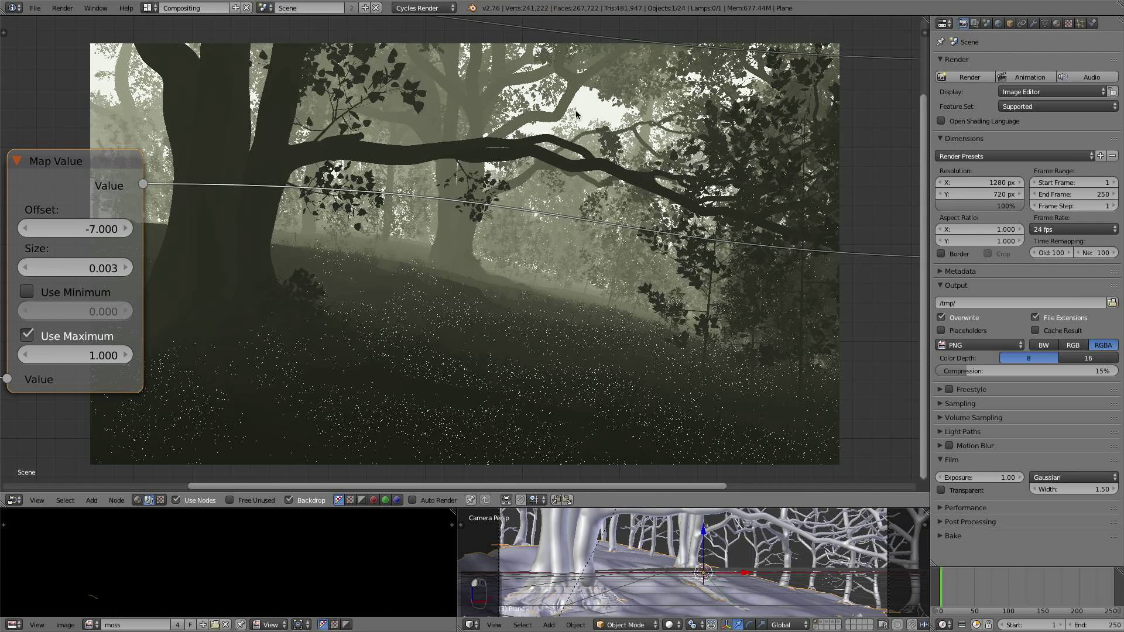
left_click_drag(104, 354, 100, 354)
key("Escape")
left_click(101, 354)
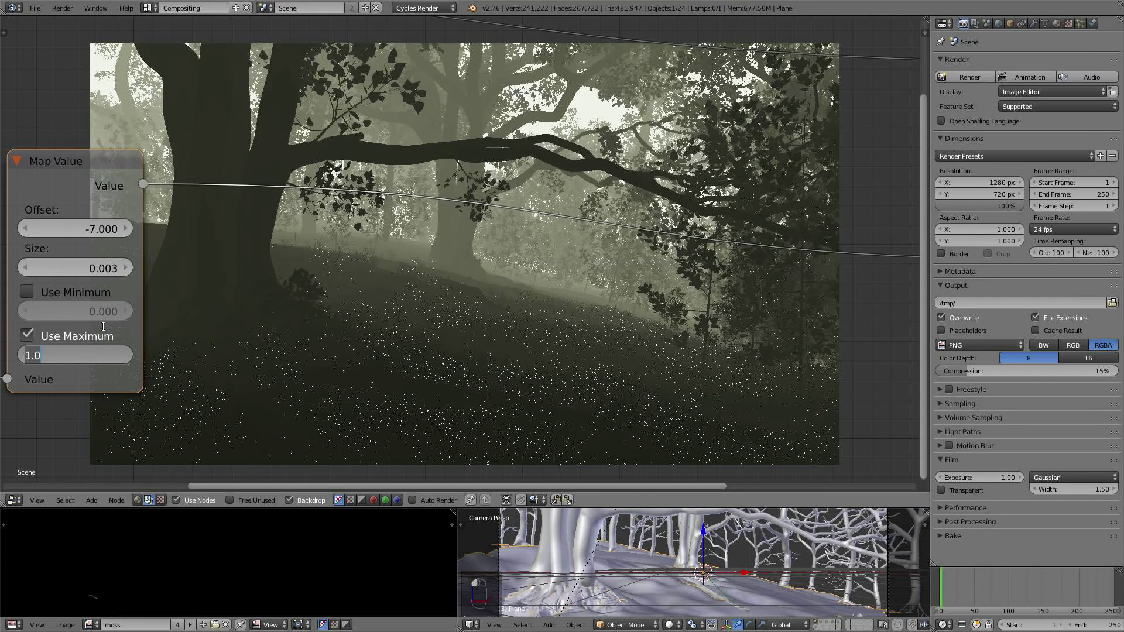
type(".01")
key("Return")
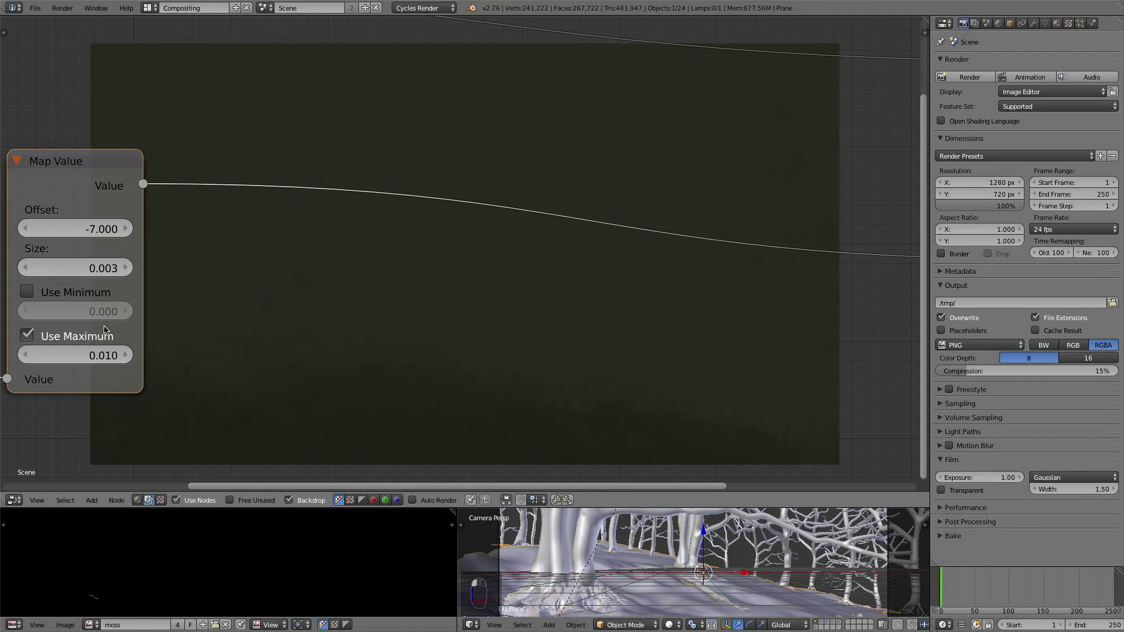
- Try raising the Map Value node's maximum to 0.02 and 0.04
left_click(79, 352)
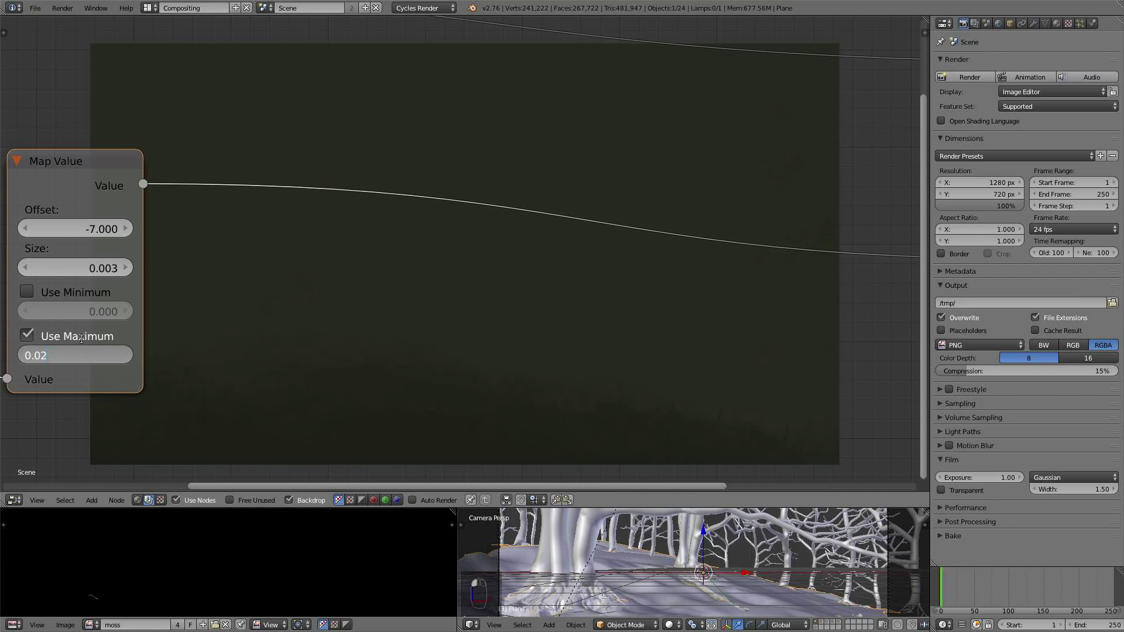
type("2")
key("Return")
left_click(78, 354)
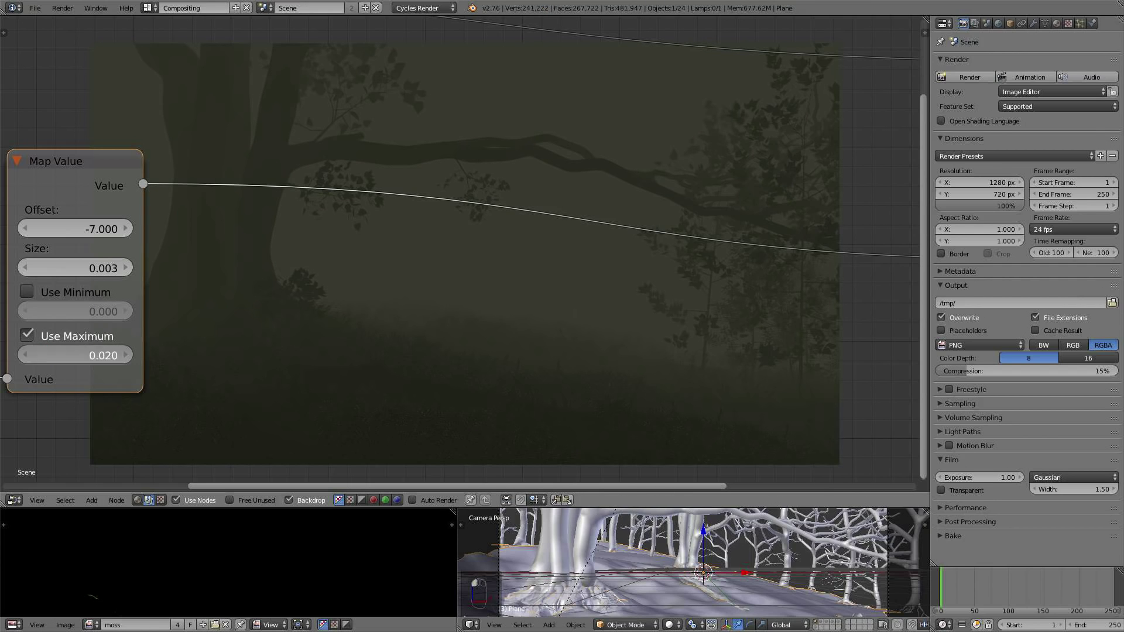
type("4")
key("Return")
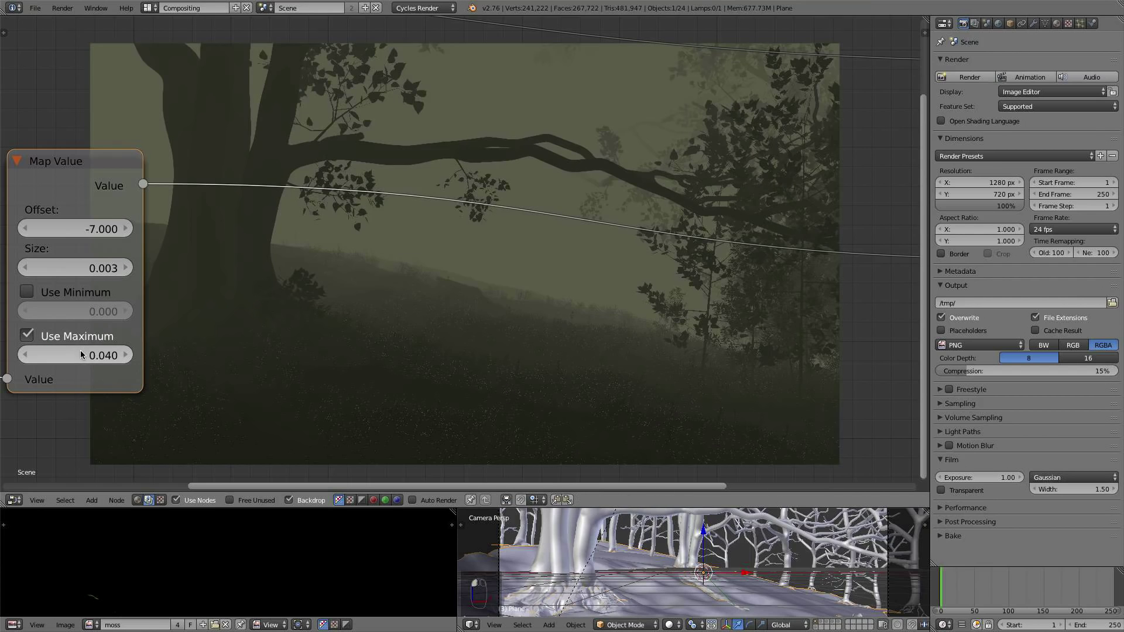
- Try Map Value maximums of 0.14, 0.13, 0.12 and 0.1 while comparing the depth preview
left_click_drag(80, 353, 81, 352)
double_click(91, 356)
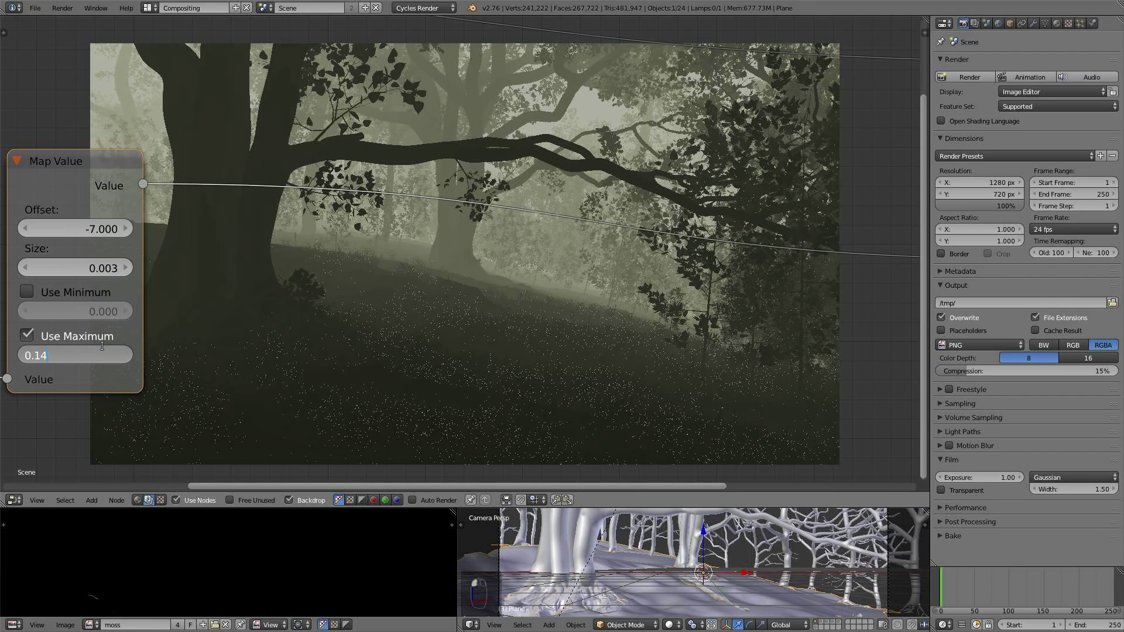
key("BackSpace")
type("3")
key("Return")
double_click(100, 353)
key("Return")
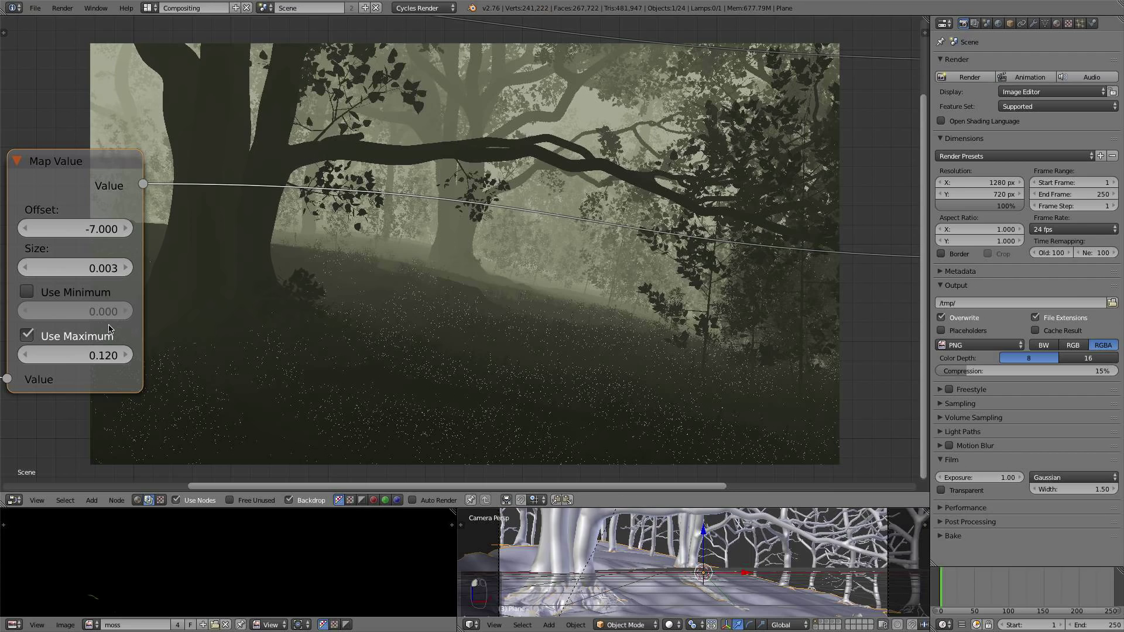
double_click(105, 351)
key("BackSpace")
key("Return")
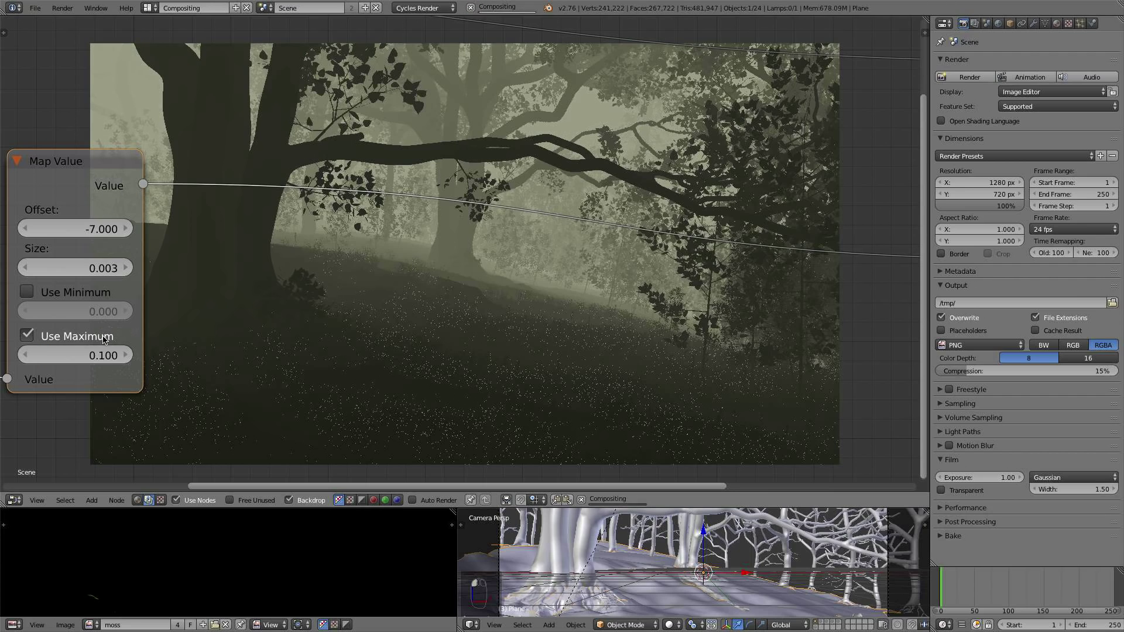
- Set the Map Value node's maximum to 0.11
double_click(101, 355)
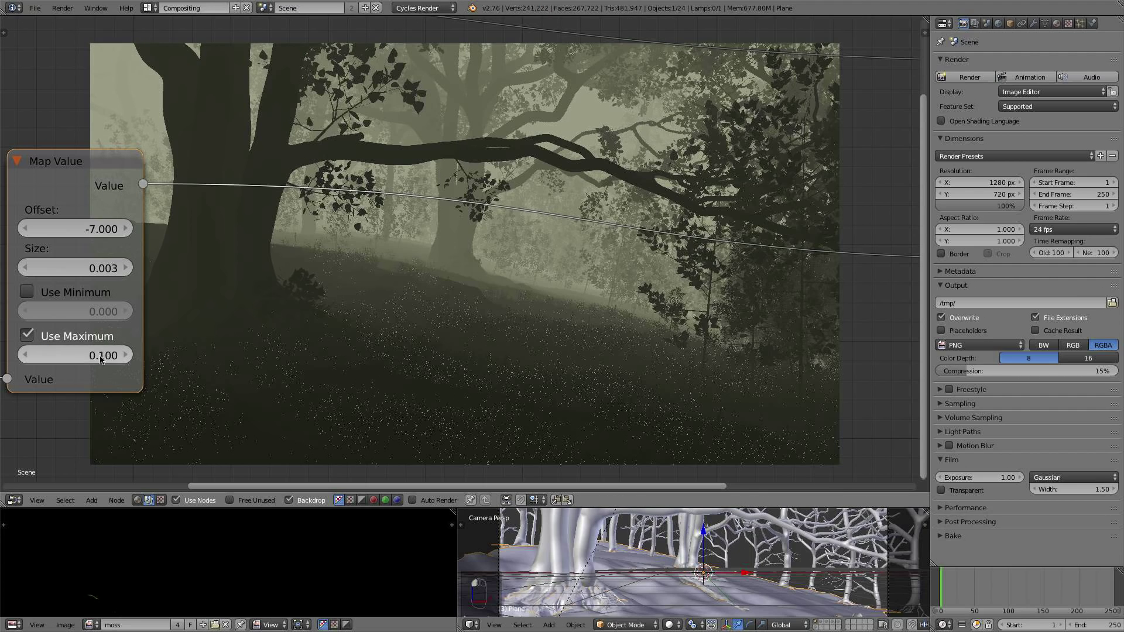
key("Return")
key("KP_Decimal")
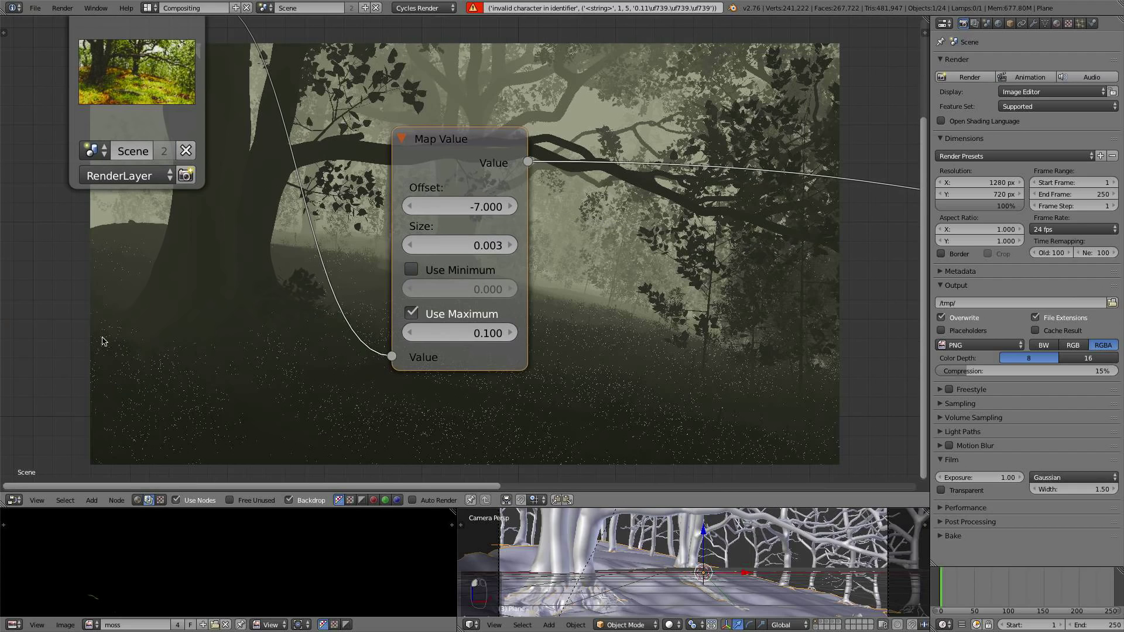
double_click(460, 328)
left_click(474, 330)
type("1")
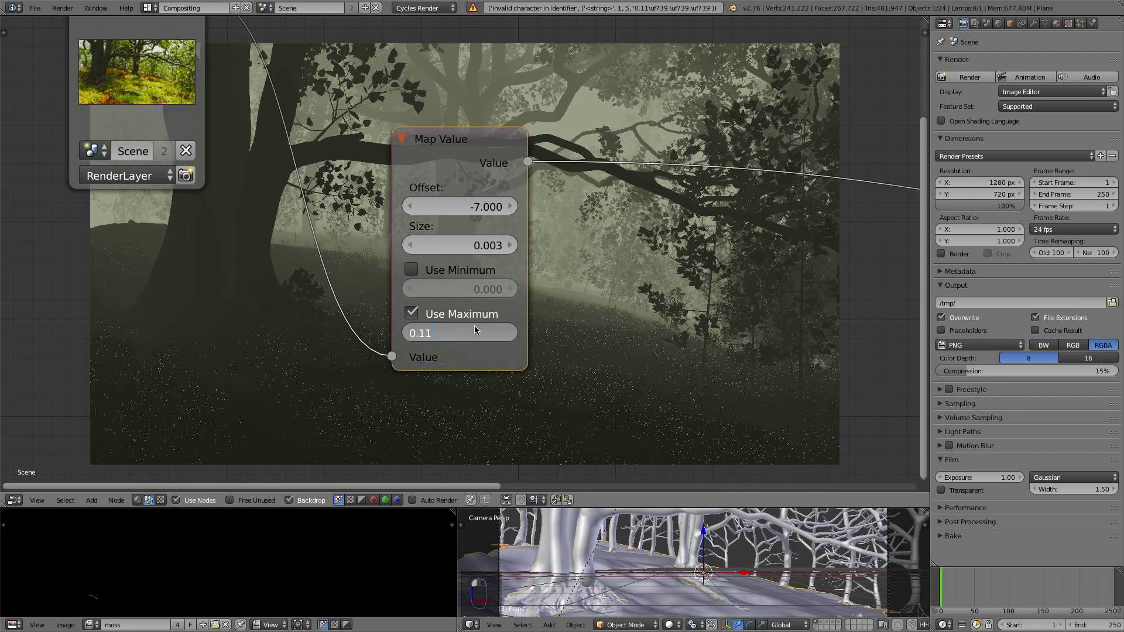
key("Return")
- Move the Map Value node closer to Render Layers and shift both to free space before the Composite and Viewer nodes
scroll(697, 302, "down", 3)
middle_click_drag(682, 301, 364, 389)
scroll(316, 341, "down", 2)
middle_click_drag(320, 278, 291, 246)
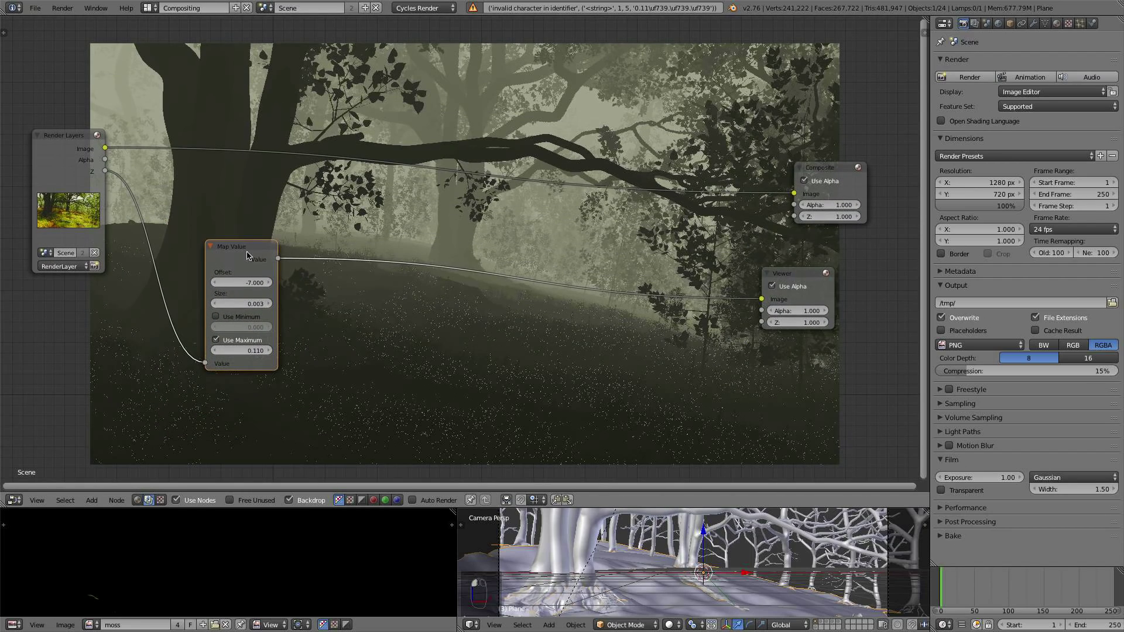
left_click_drag(245, 247, 187, 203)
scroll(578, 364, "up", 1)
middle_click_drag(565, 322, 708, 311)
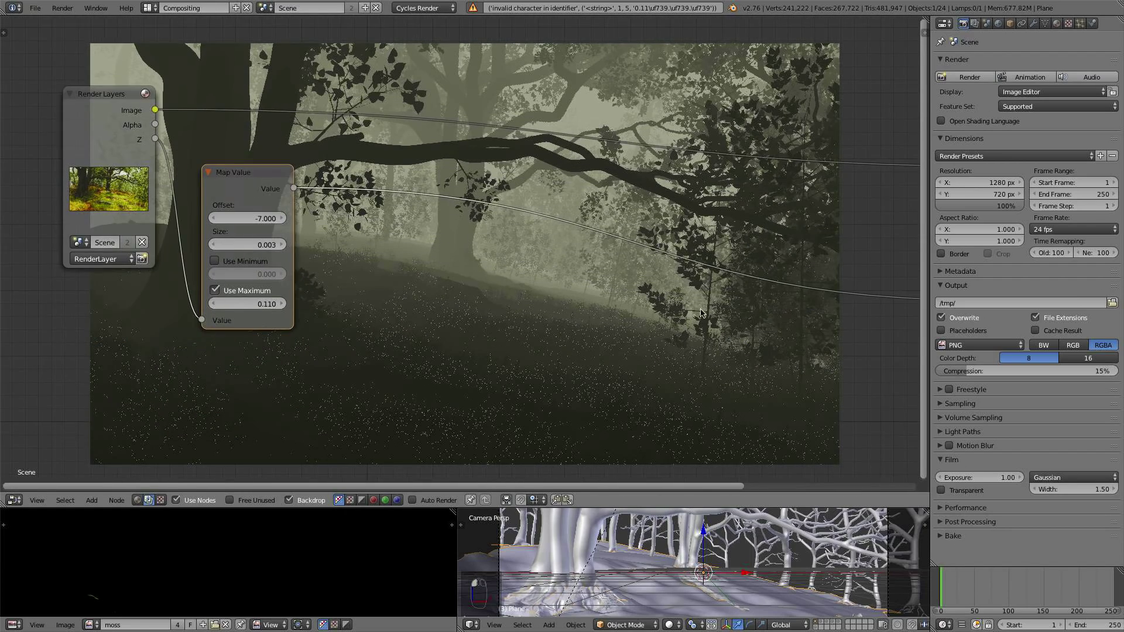
scroll(709, 310, "up", 2)
left_click_drag(40, 87, 32, 58)
left_click_drag(206, 157, 185, 136)
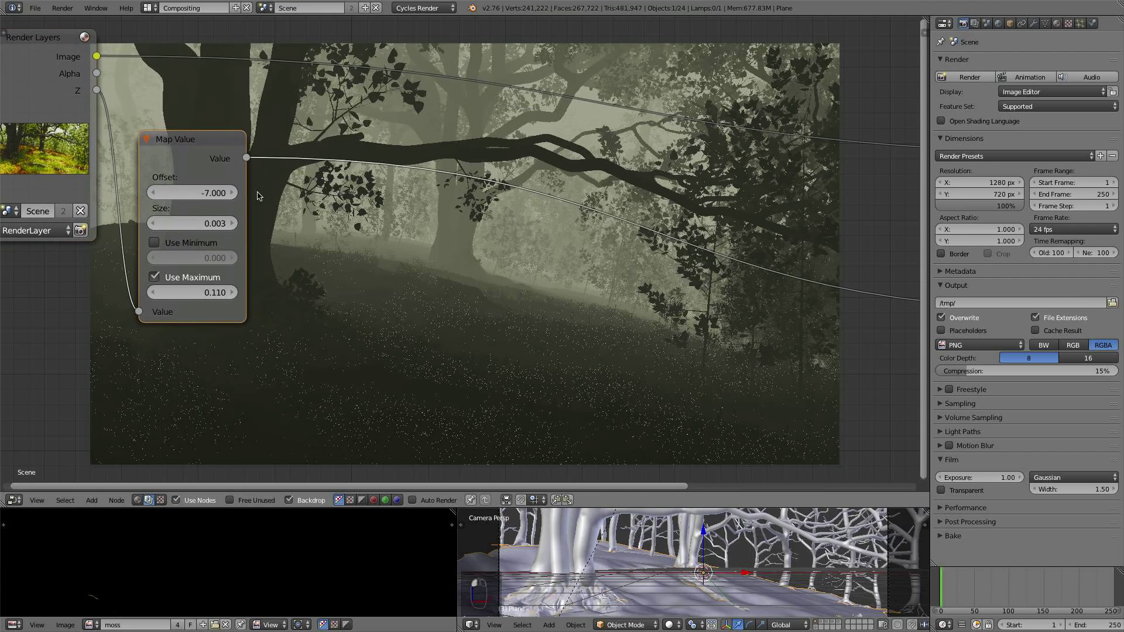
- Add a Despeckle filter node on the link between the Map Value output and the Viewer
middle_click_drag(303, 271, 263, 258)
scroll(266, 258, "up", 1)
key("shift+a")
mouse_move(276, 263)
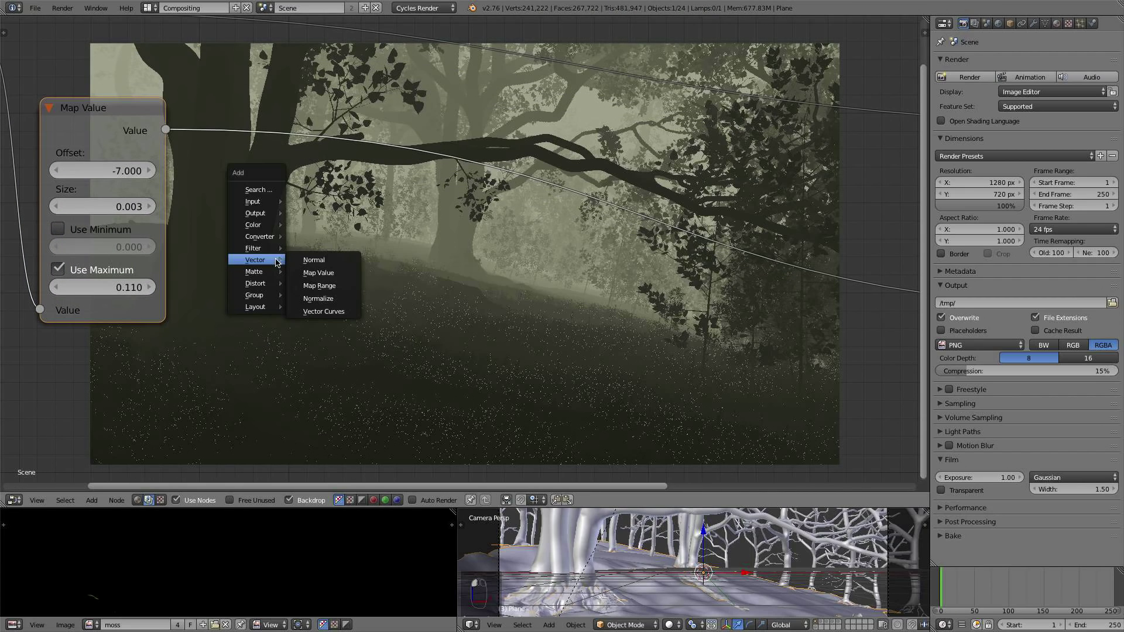
mouse_move(260, 244)
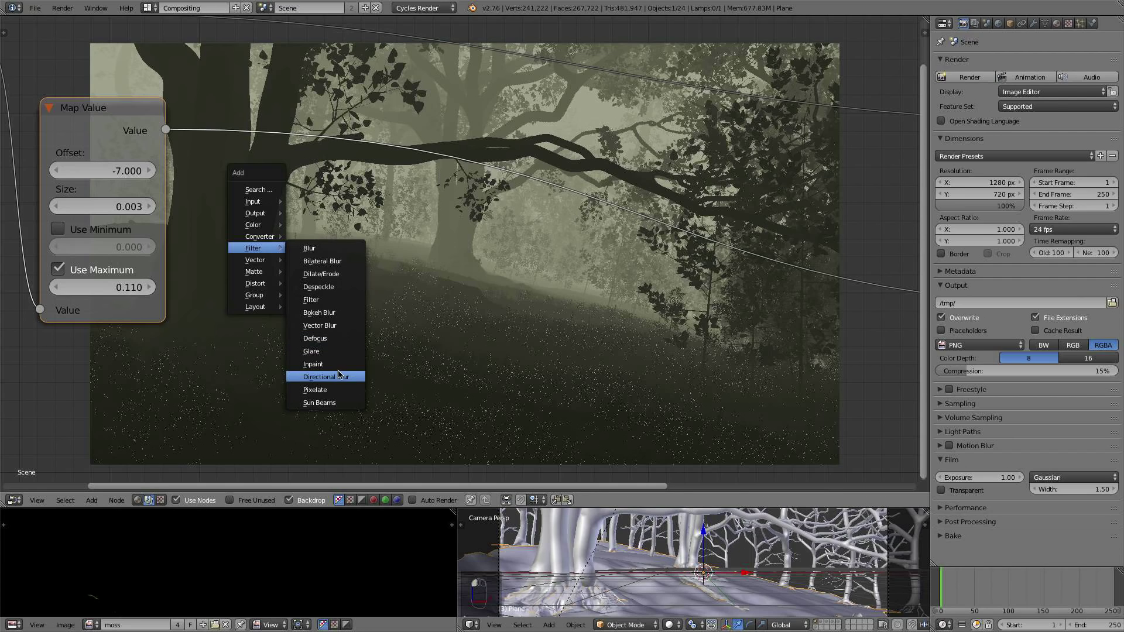
left_click(333, 289)
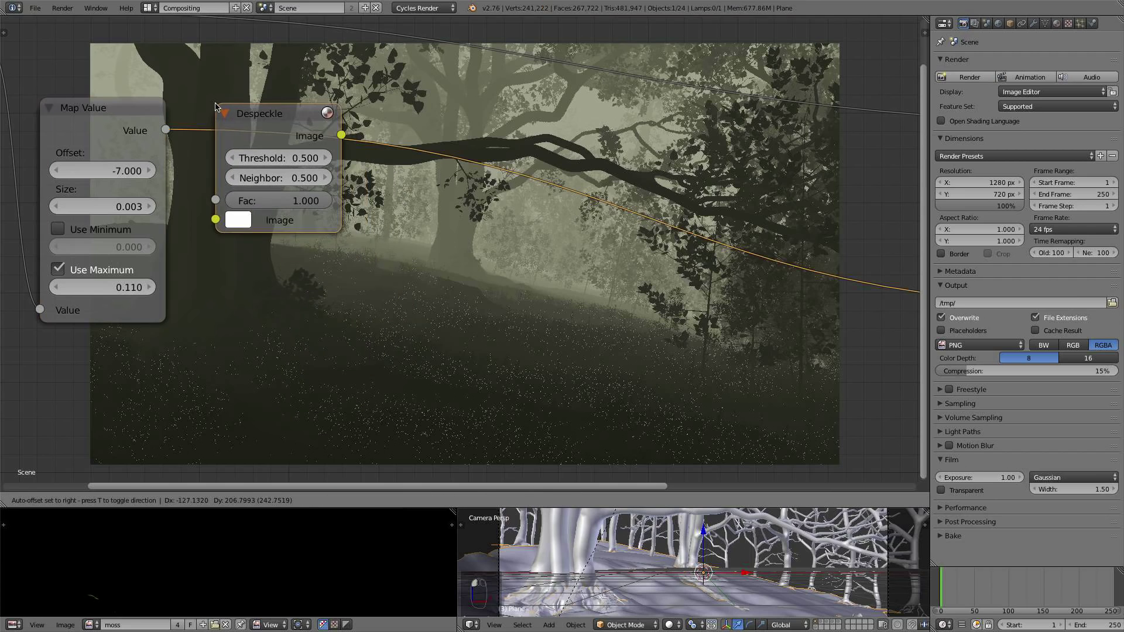
left_click(217, 106)
scroll(298, 191, "up", 4)
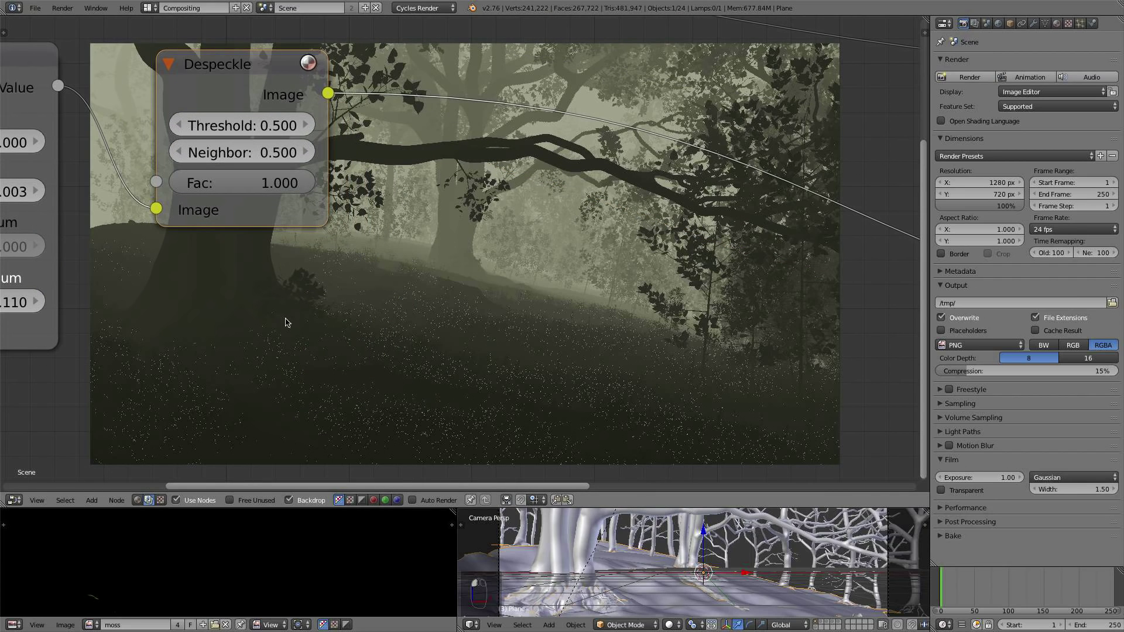
- Try thresholds of 0 and 0.1 on the Despeckle node while comparing the speckles in the depth preview
middle_click_drag(178, 271, 361, 318)
scroll(450, 249, "down", 1)
middle_click_drag(504, 216, 317, 235)
scroll(292, 233, "up", 1)
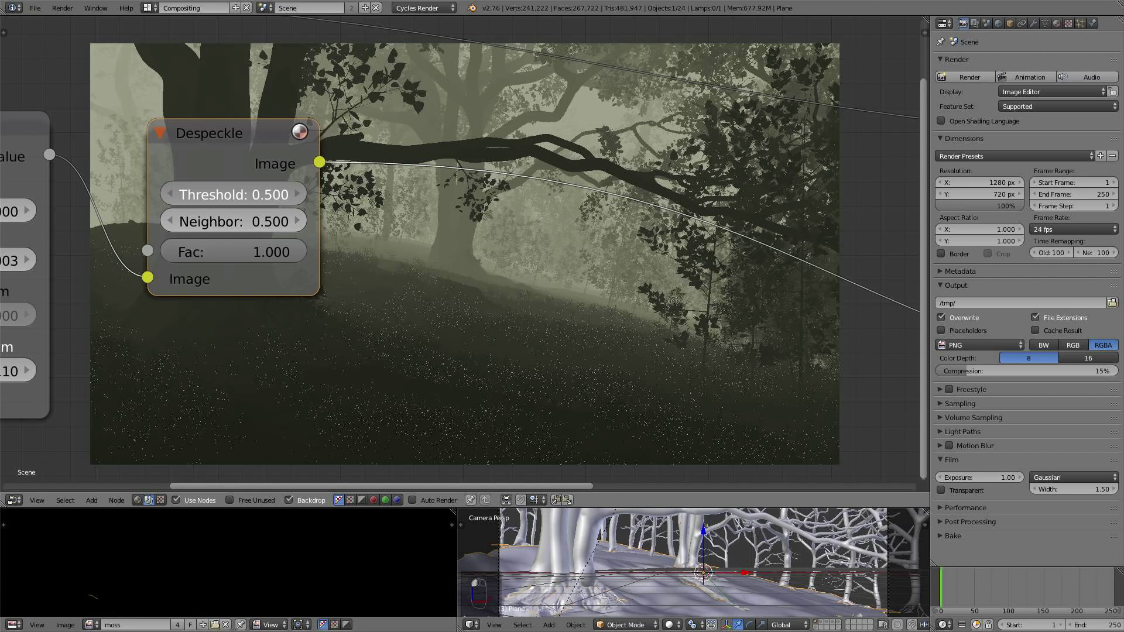
left_click_drag(235, 198, 187, 198)
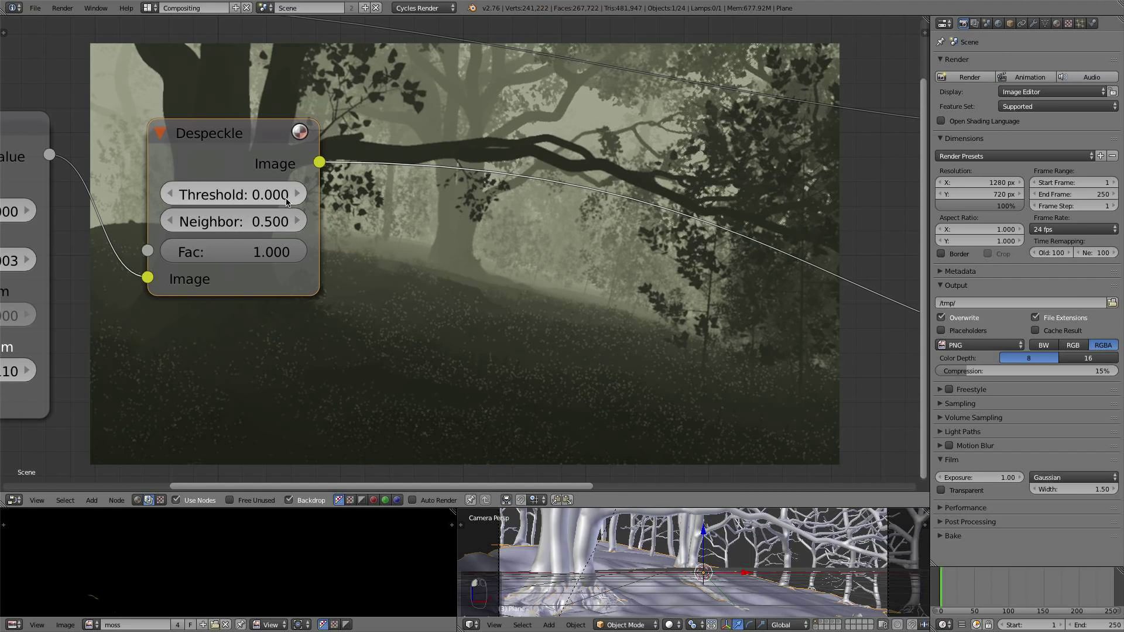
left_click(297, 195)
scroll(352, 258, "up", 1)
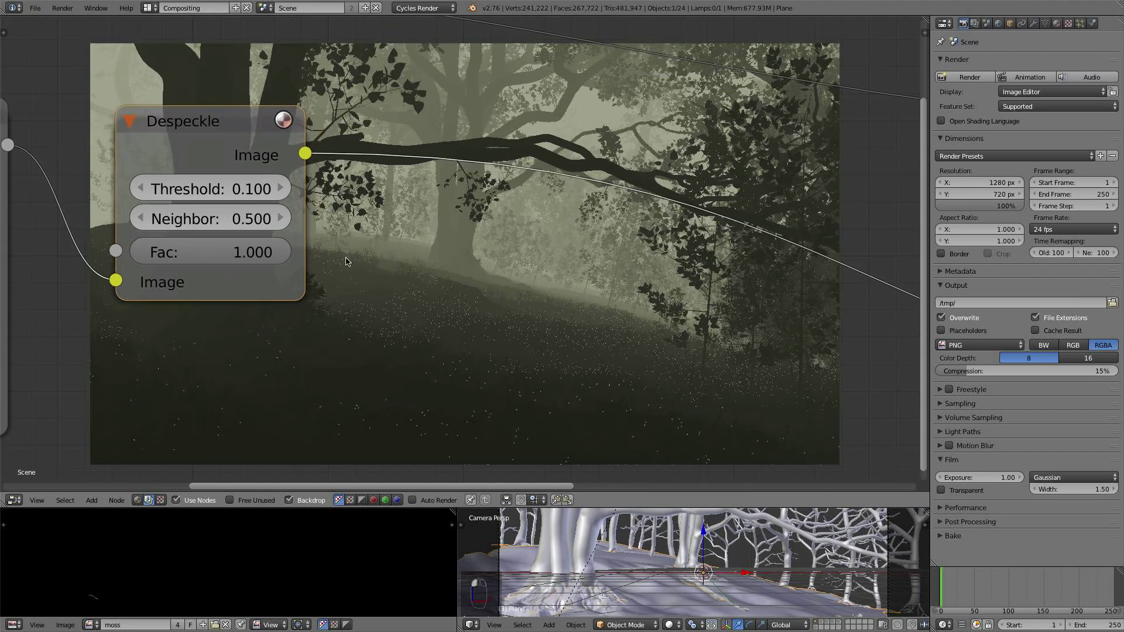
- Set the Despeckle node's Neighbor value to 0.6 after trying 0.2
left_click(140, 218)
left_click(140, 218)
left_click(140, 219)
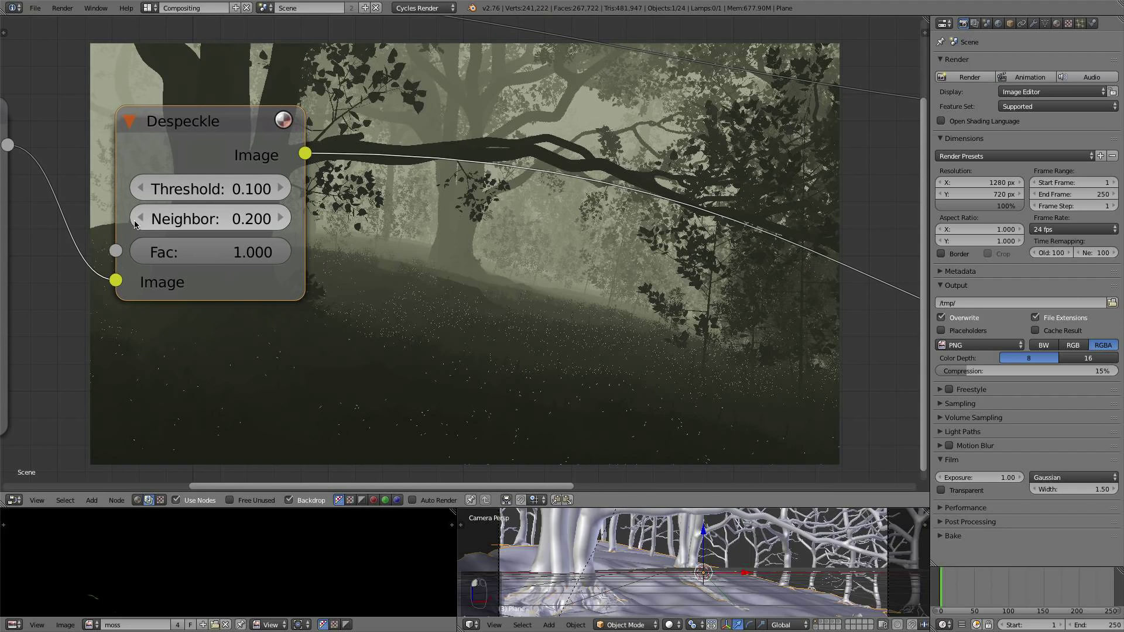
left_click_drag(135, 223, 234, 222)
- Try finer Despeckle thresholds of 0.01 and 0.02 against the depth preview
left_click(204, 188)
type("0.1")
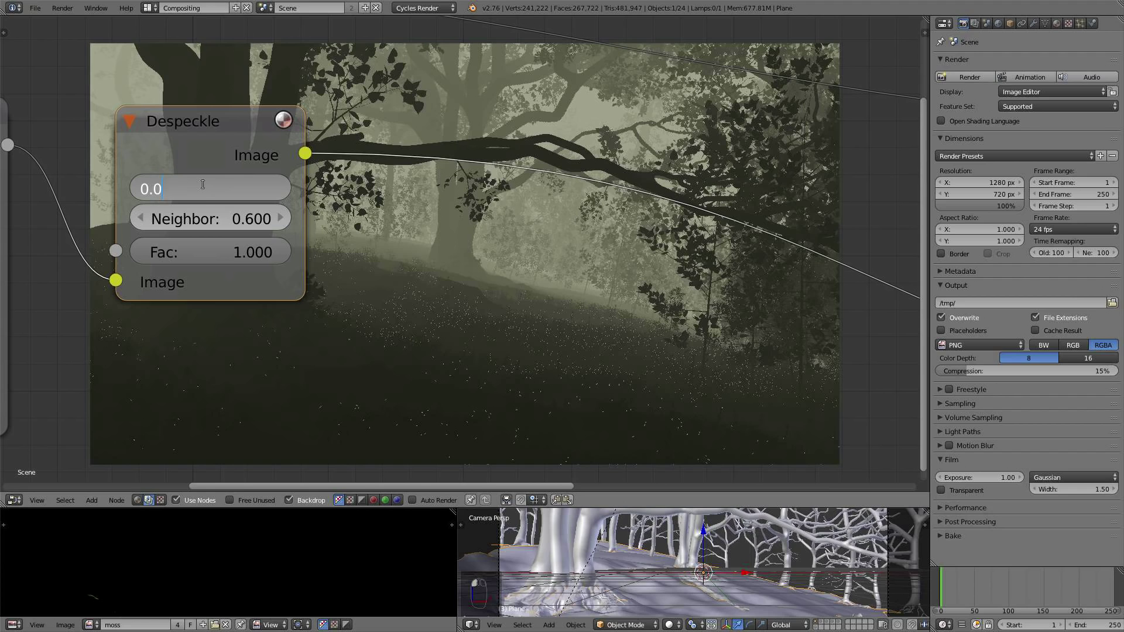
type("1")
key("Return")
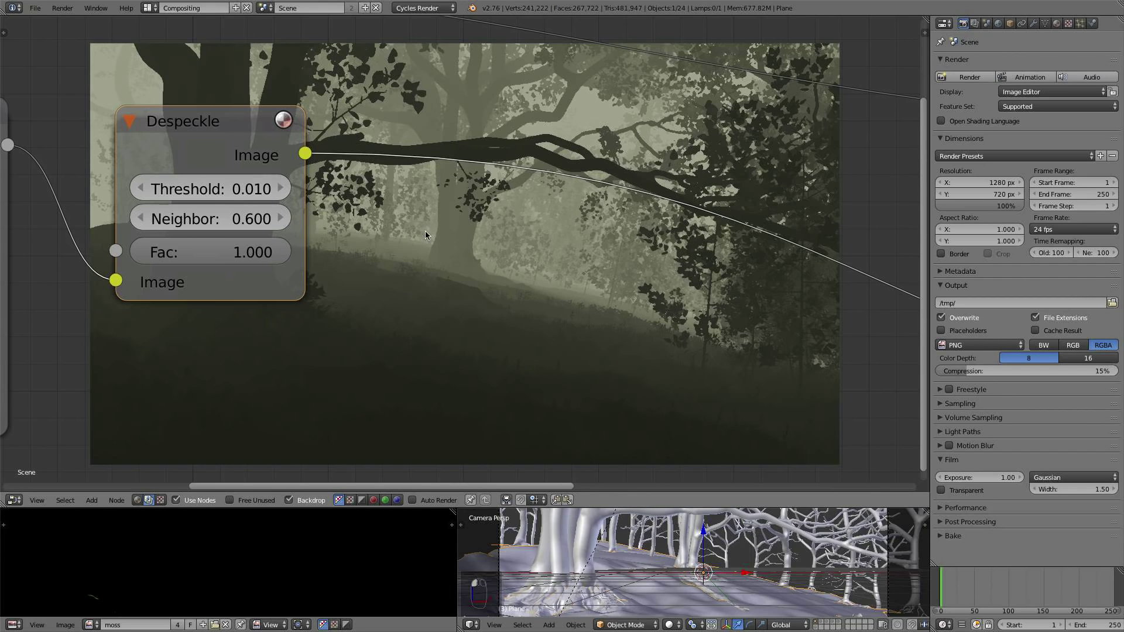
middle_click_drag(425, 231, 386, 258)
left_click(215, 208)
type("0.01")
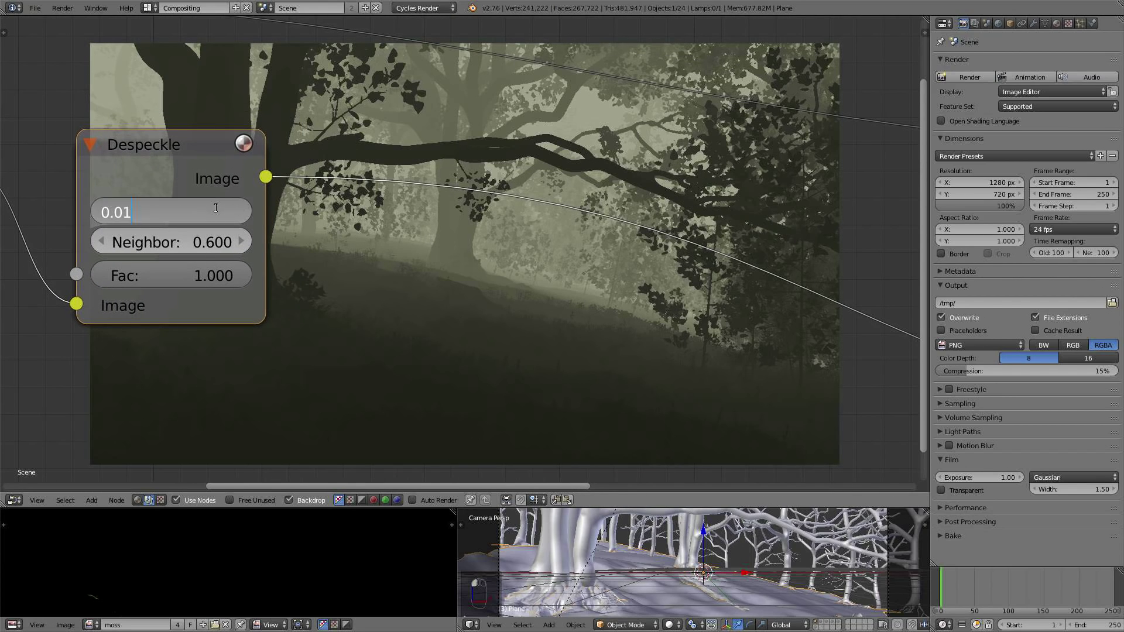
type("2")
key("Return")
- Set the Despeckle node's threshold to 0.04
double_click(218, 208)
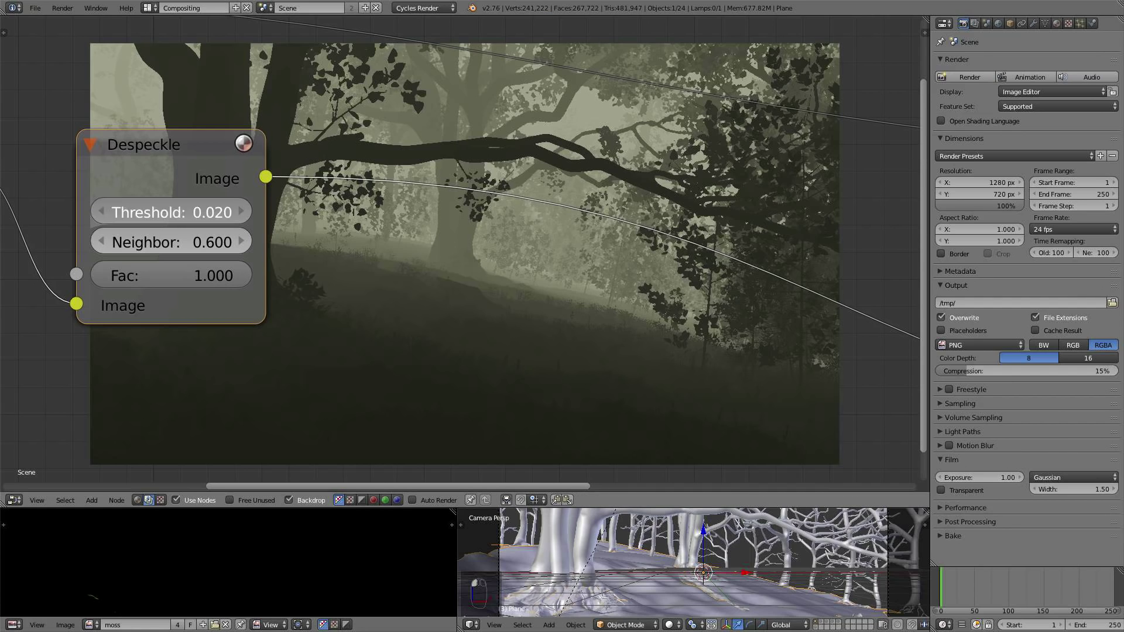
type("0.04")
key("Return")
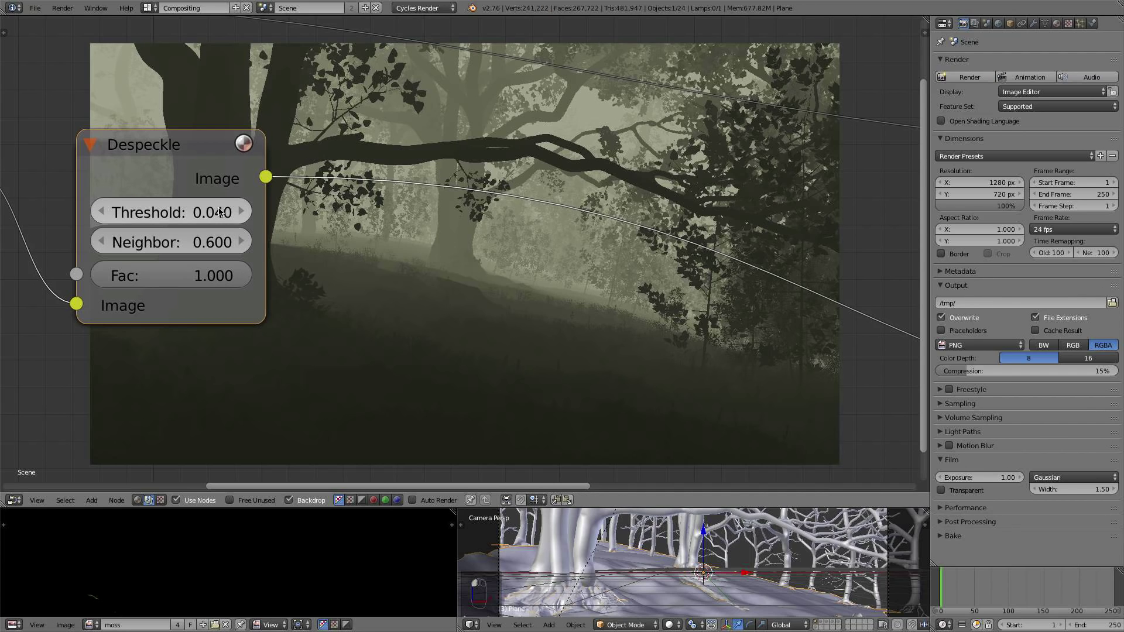
- Raise the Map Value node slightly beside Render Layers and space the Despeckle node out from it
scroll(310, 243, "down", 2)
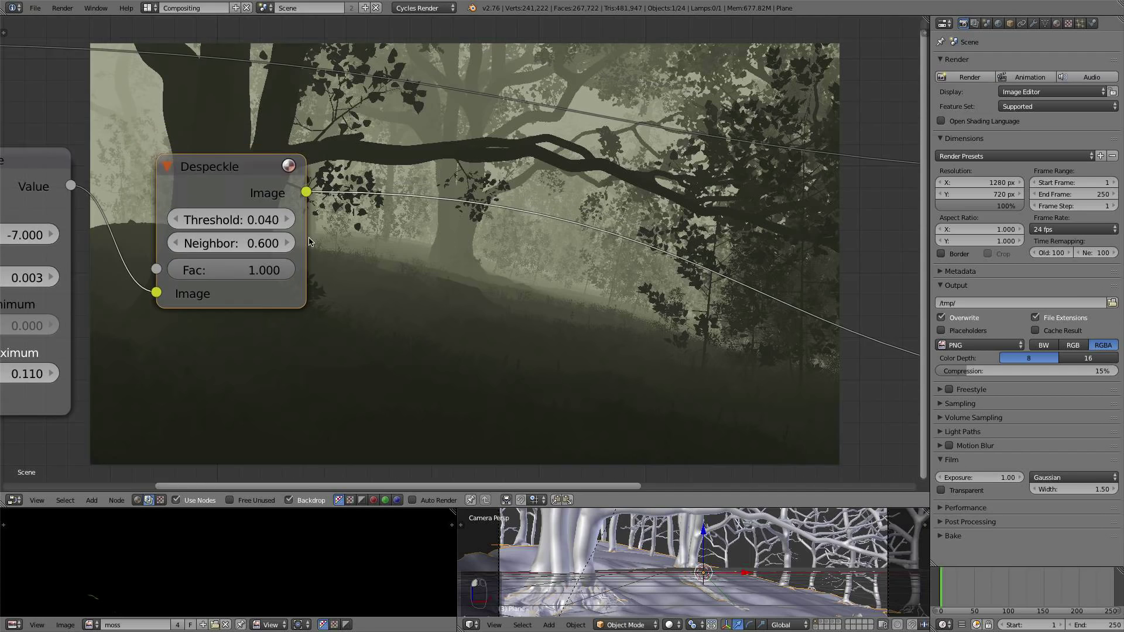
middle_click_drag(310, 243, 199, 204)
scroll(198, 202, "down", 5)
middle_click_drag(438, 241, 412, 156)
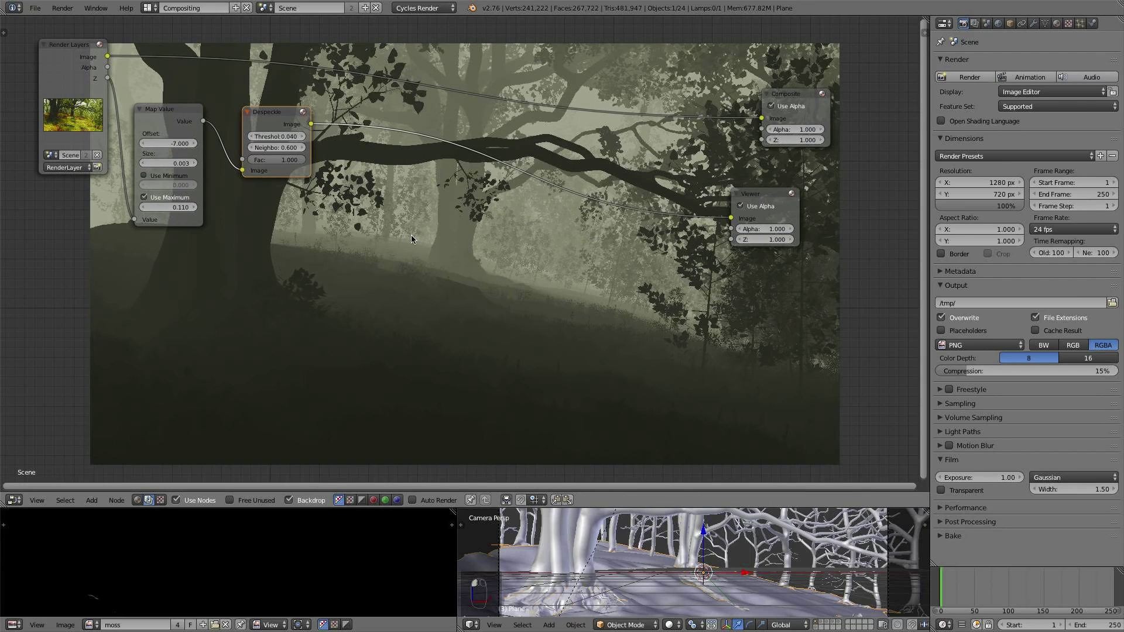
left_click_drag(159, 123, 155, 108)
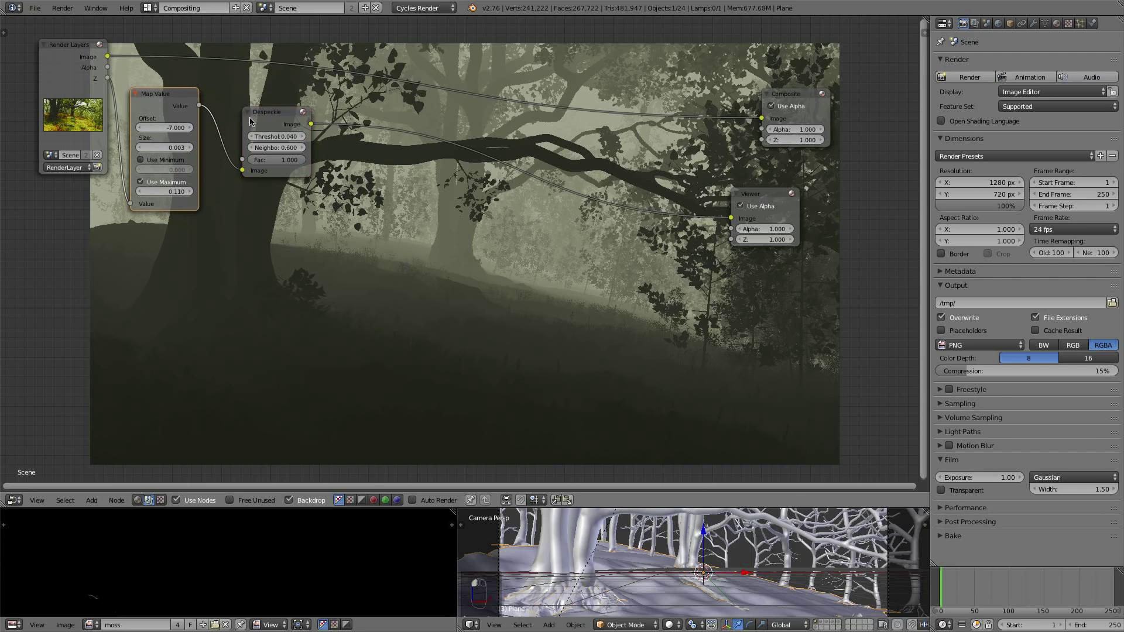
left_click_drag(302, 126, 346, 137)
middle_click_drag(345, 137, 323, 166)
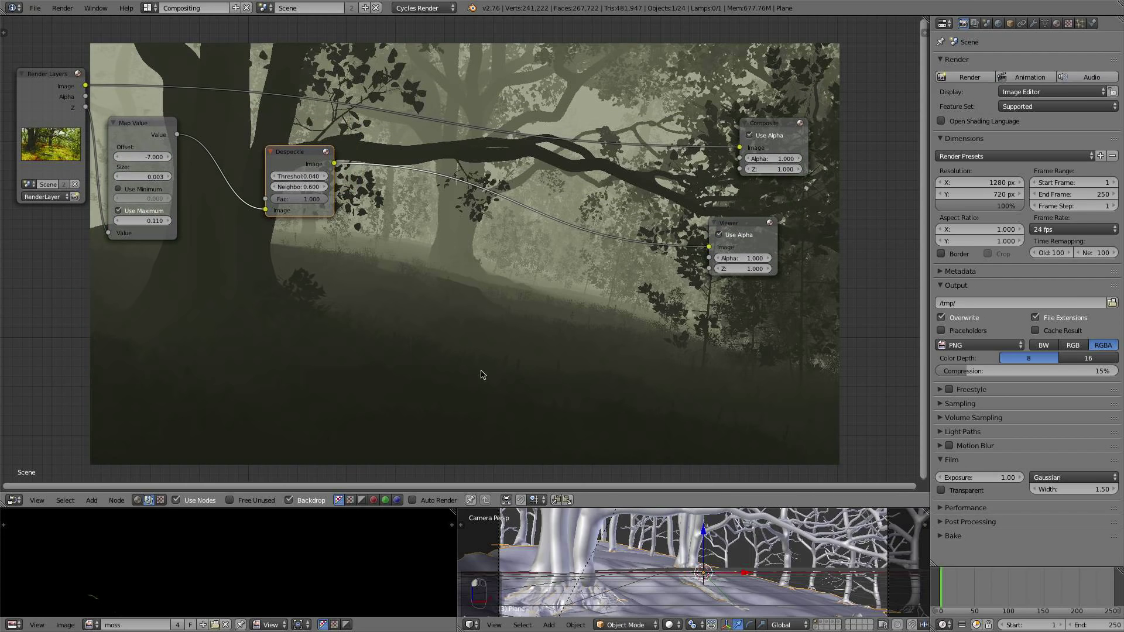
scroll(372, 287, "up", 3)
middle_click_drag(385, 292, 470, 207)
middle_click_drag(406, 188, 514, 229)
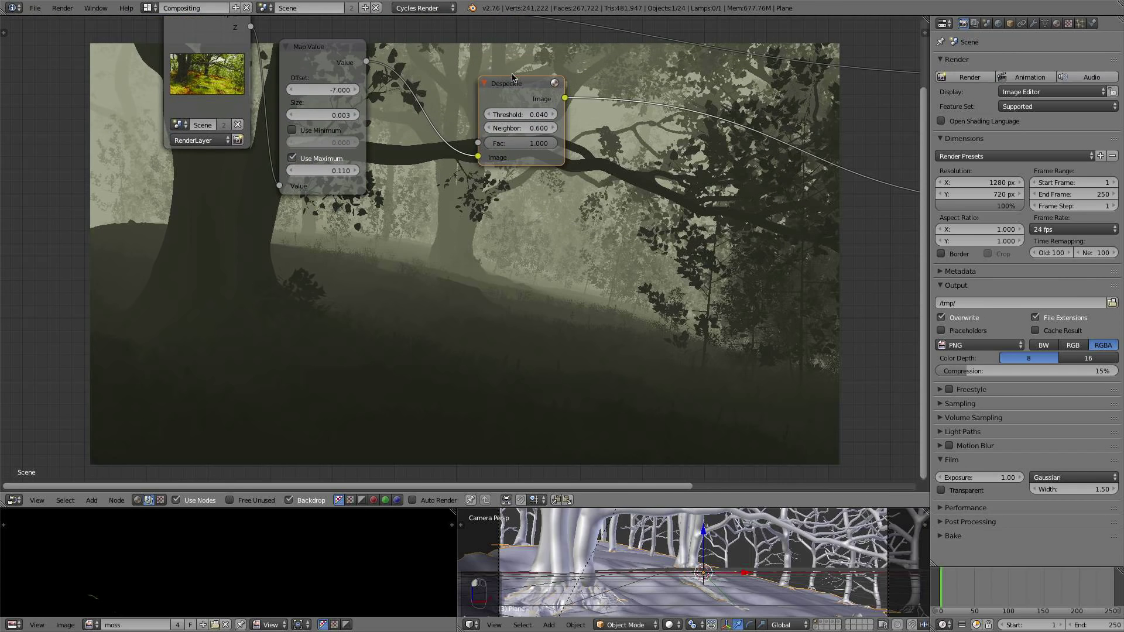
left_click_drag(512, 77, 476, 75)
- Add a Box Mask matte node below the Map Value node and preview its mask in the Viewer
middle_click_drag(464, 308, 371, 269)
key("shift+a")
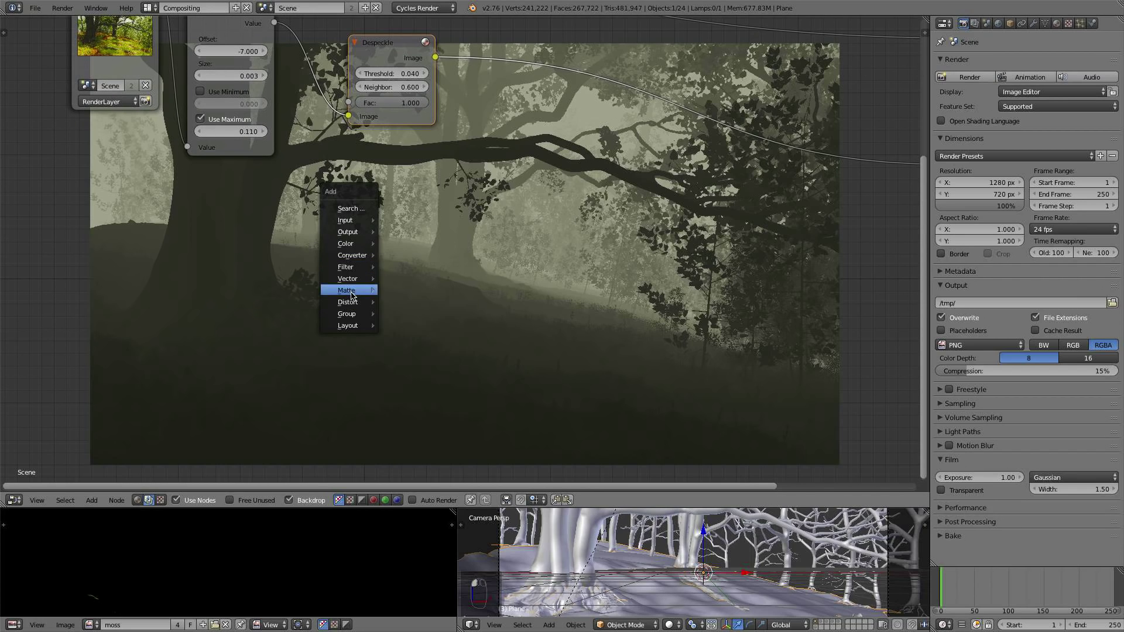
mouse_move(357, 294)
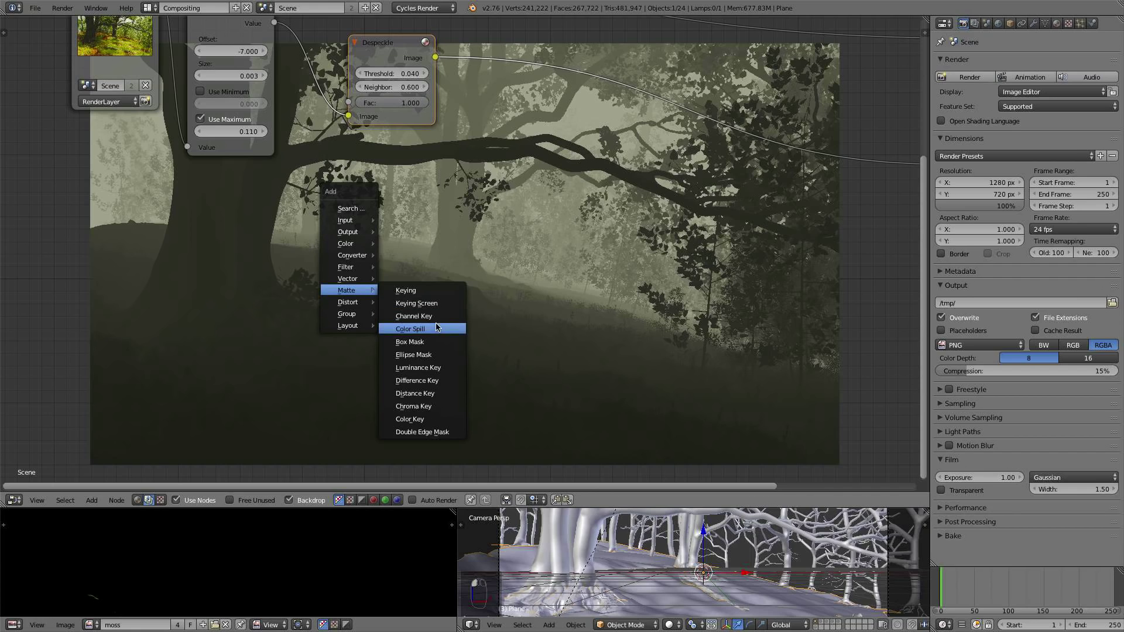
left_click_drag(222, 229, 233, 200)
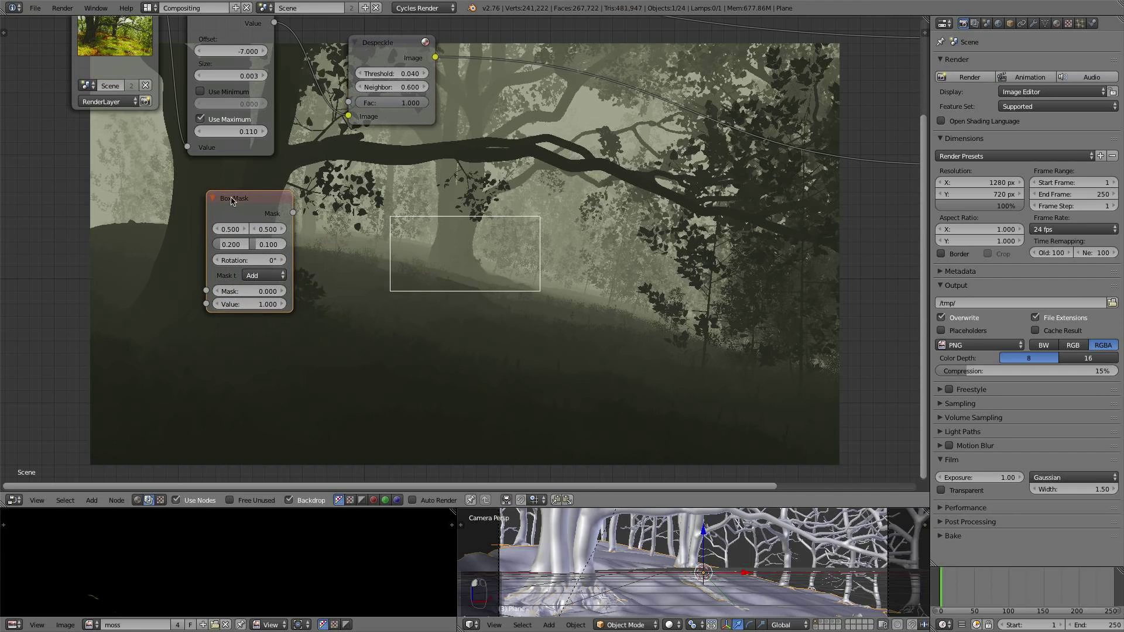
left_click(273, 209, "ctrl+shift")
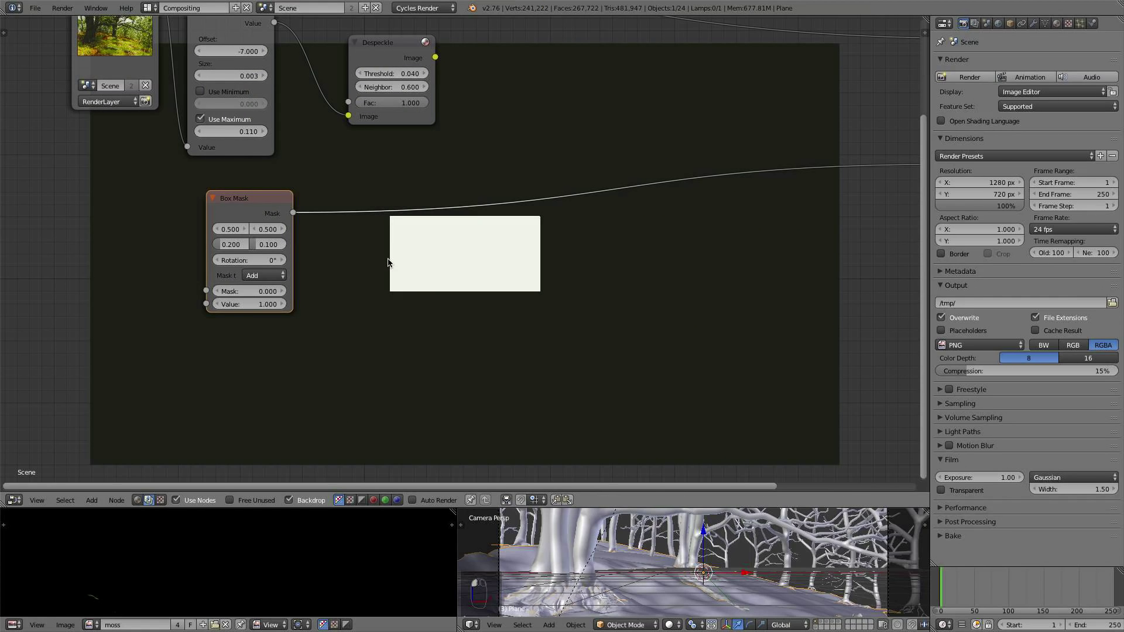
- Set the box mask's width to 1.160, its height to 0.140 and its Y position to 0.100
left_click_drag(231, 248, 401, 248)
left_click_drag(268, 244, 288, 244)
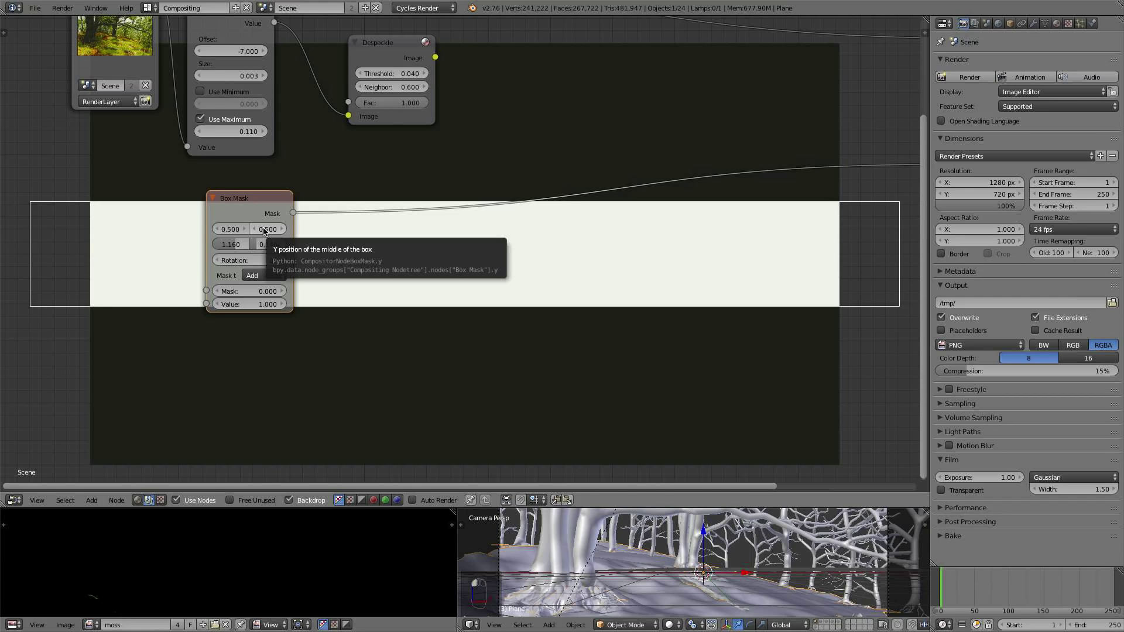
mouse_move(264, 230)
left_mouse_down()
mouse_move(278, 230)
mouse_move(231, 230)
mouse_move(246, 230)
left_mouse_up()
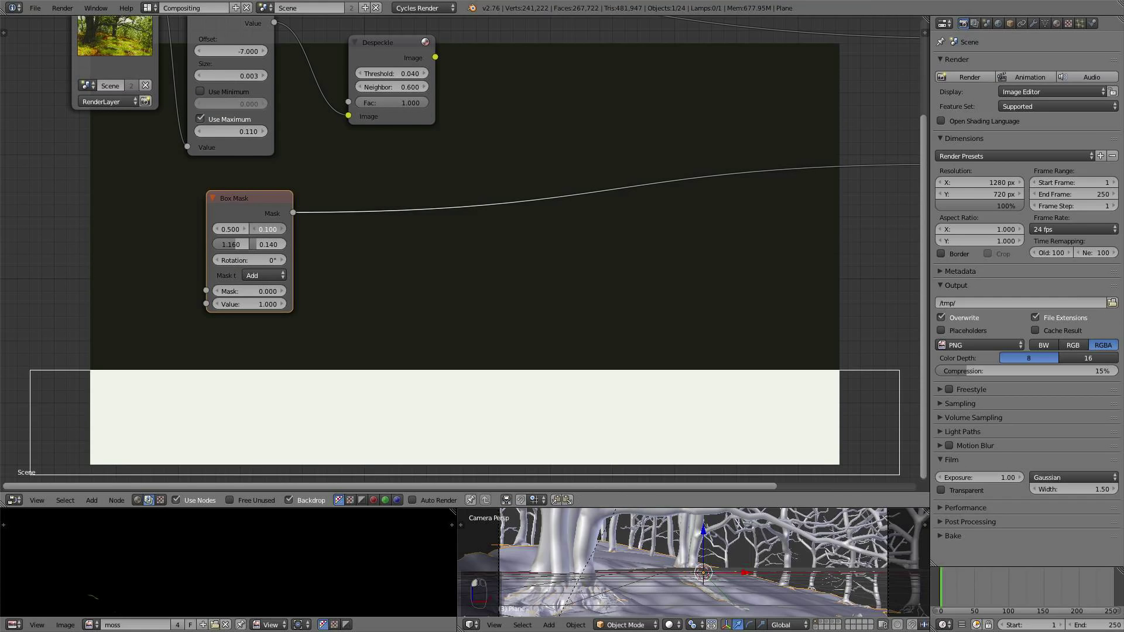
- Add a Blur filter node on the link between the Box Mask and the Viewer
scroll(372, 271, "down", 2)
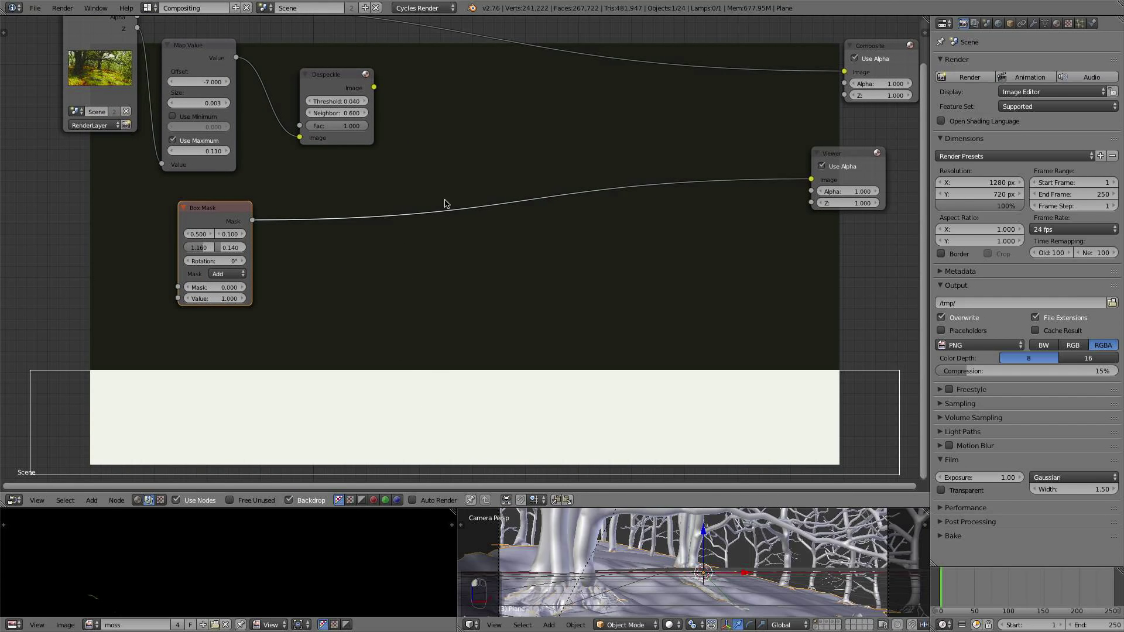
key("shift+a")
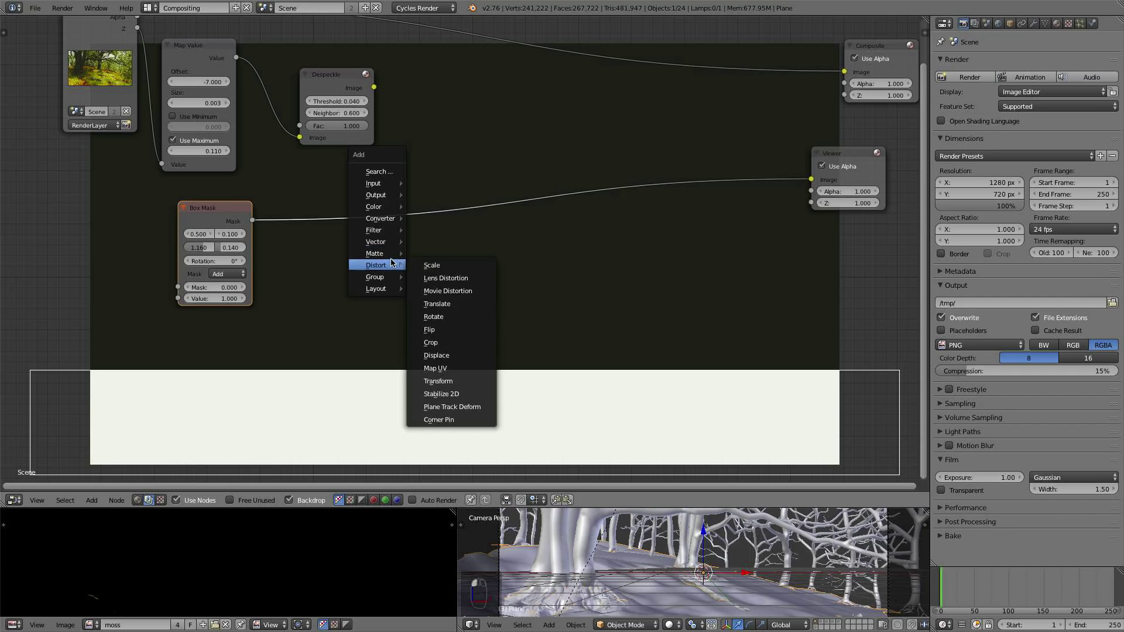
mouse_move(391, 241)
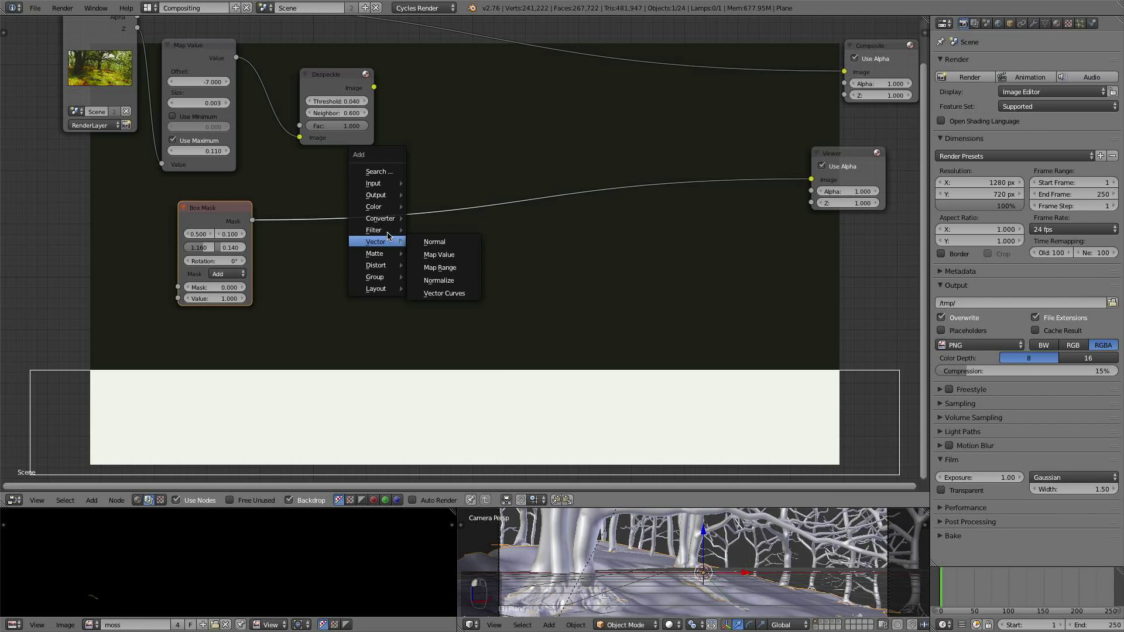
left_click(454, 229)
left_click(285, 199)
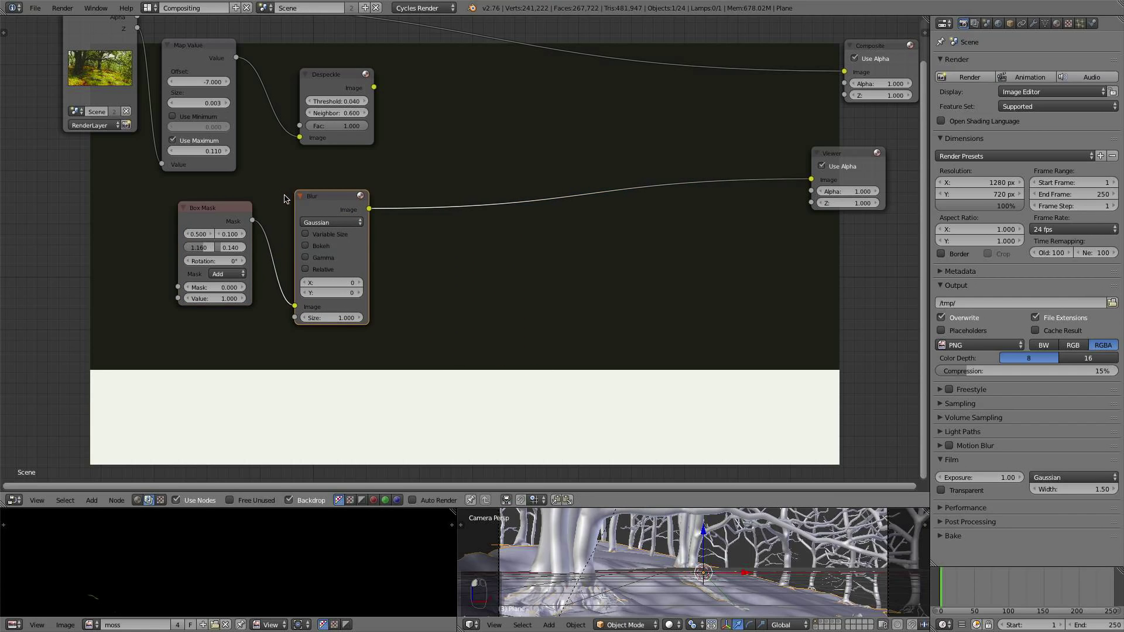
- Switch the Blur node to Fast Gaussian with relative sizing, Y aspect correction and a Y blur of about 28%
left_click(332, 222)
left_click(334, 151)
middle_click_drag(421, 258, 338, 264)
left_click(224, 239)
left_click(251, 265)
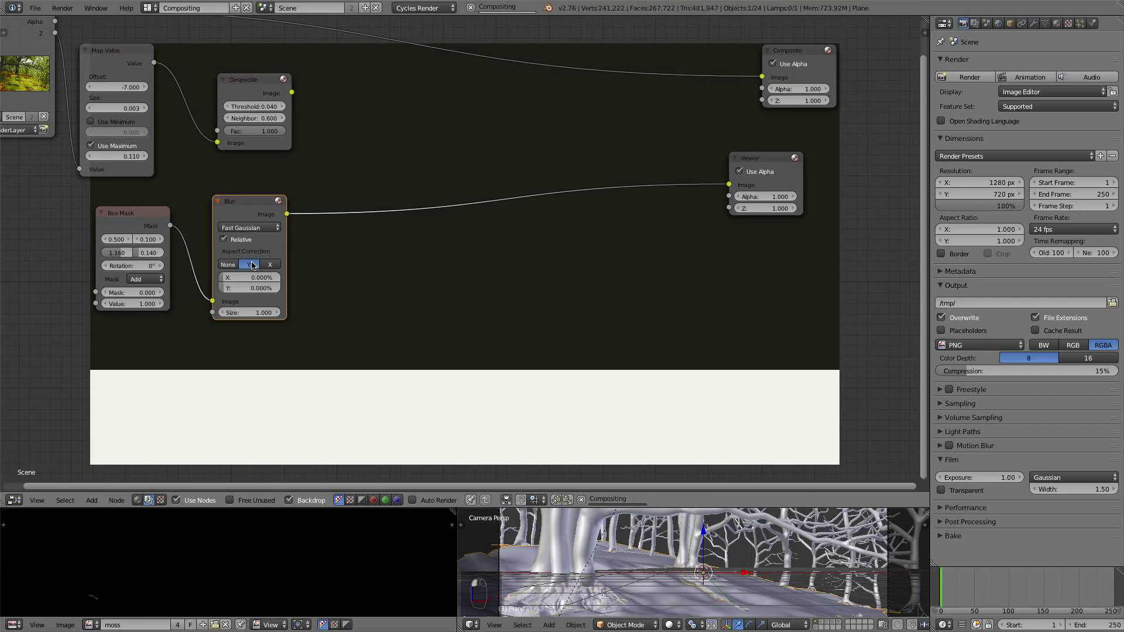
mouse_move(252, 289)
left_mouse_down()
mouse_move(288, 288)
mouse_move(248, 289)
left_mouse_up()
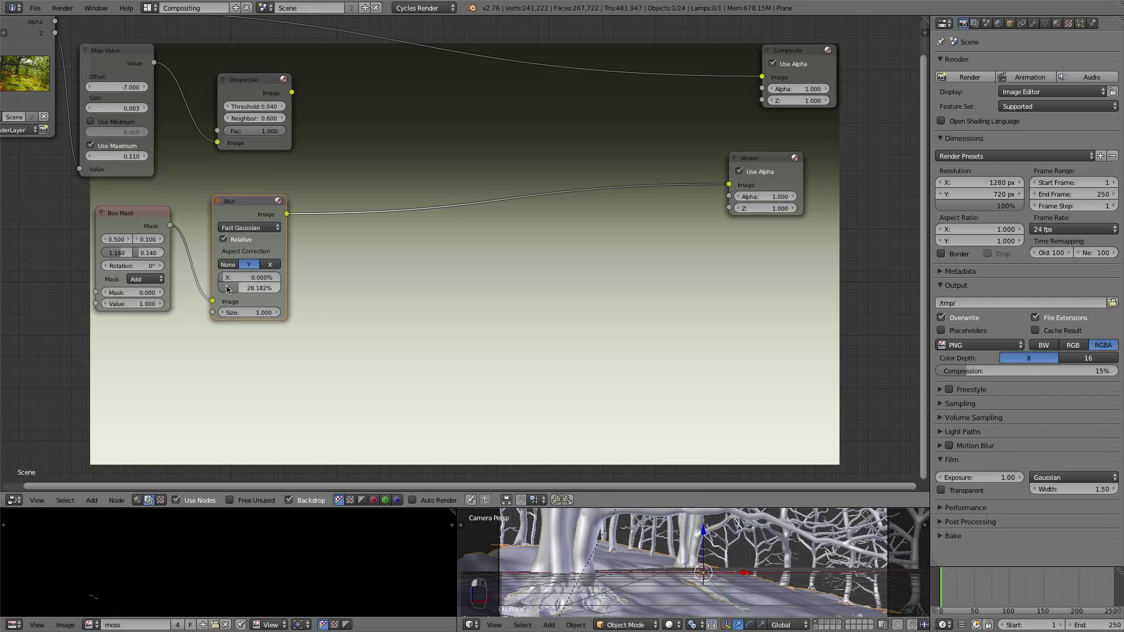
- Set the box mask's Y position to 0.000 after trying 0.200
left_click(160, 240)
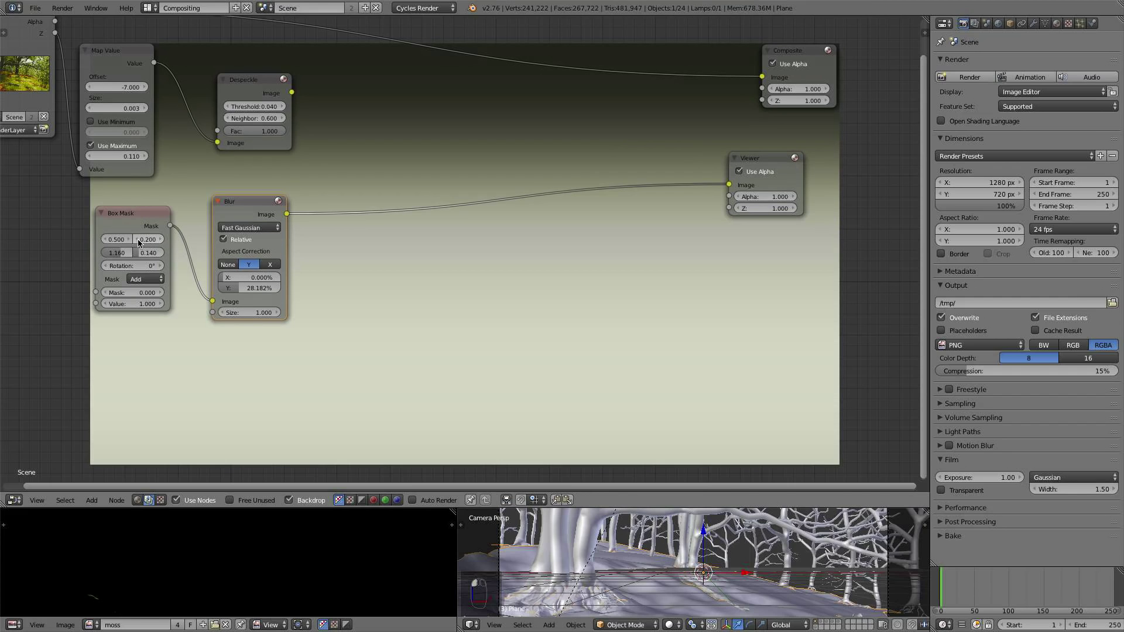
left_click(137, 240)
left_click(137, 240)
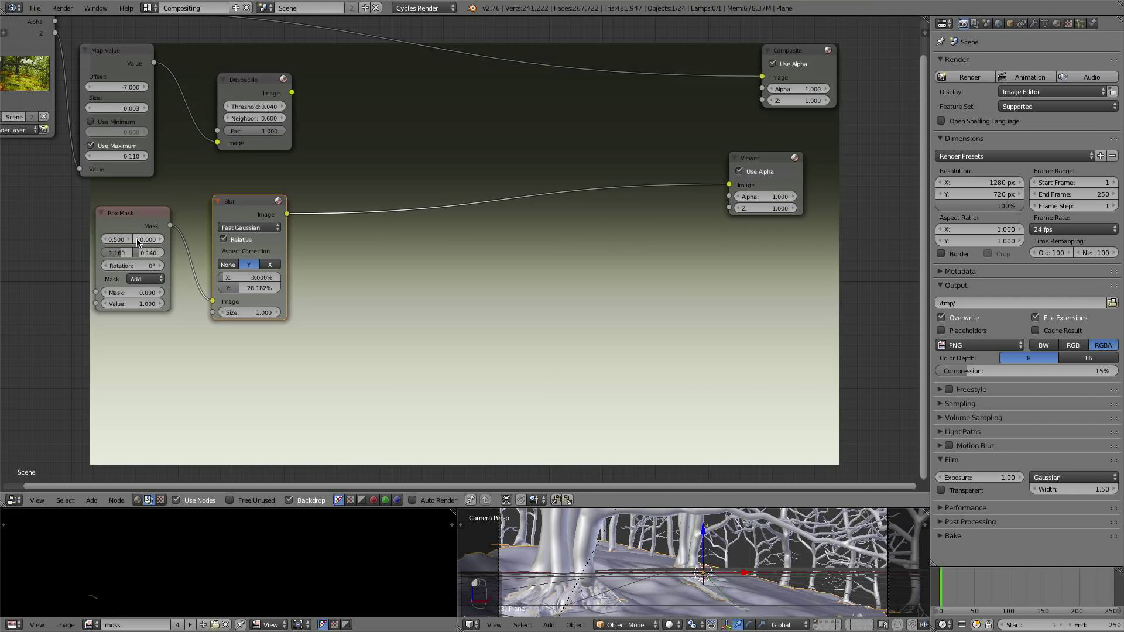
- Set the Blur node's Y amount to 30% after trying 35%
left_click(251, 287)
type("3")
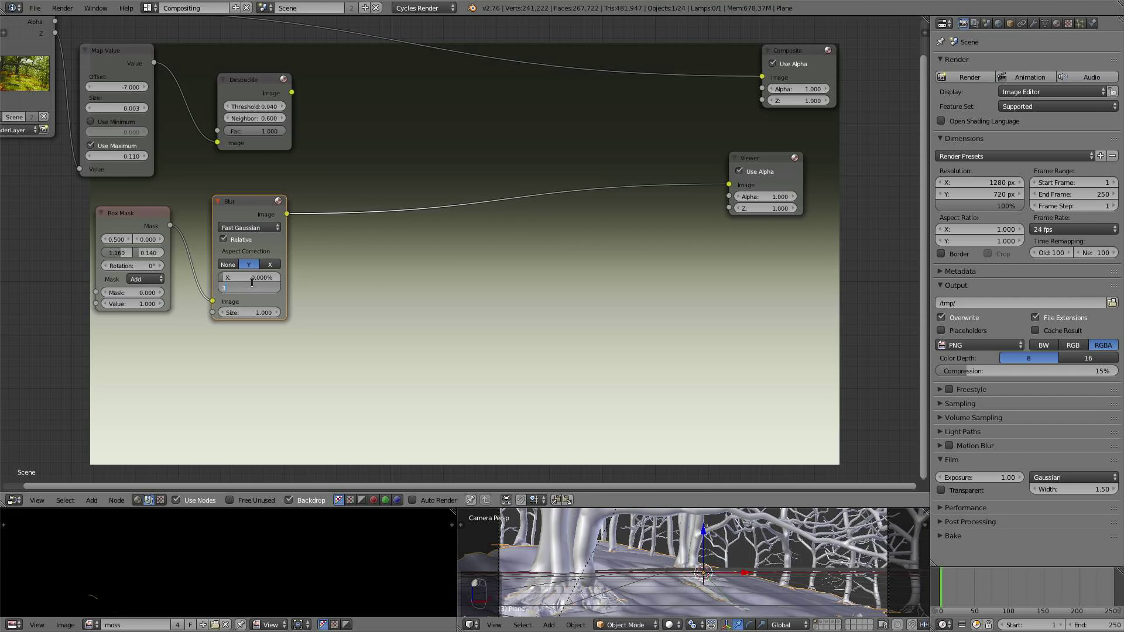
type("5")
key("Return")
left_click(254, 289)
type("3")
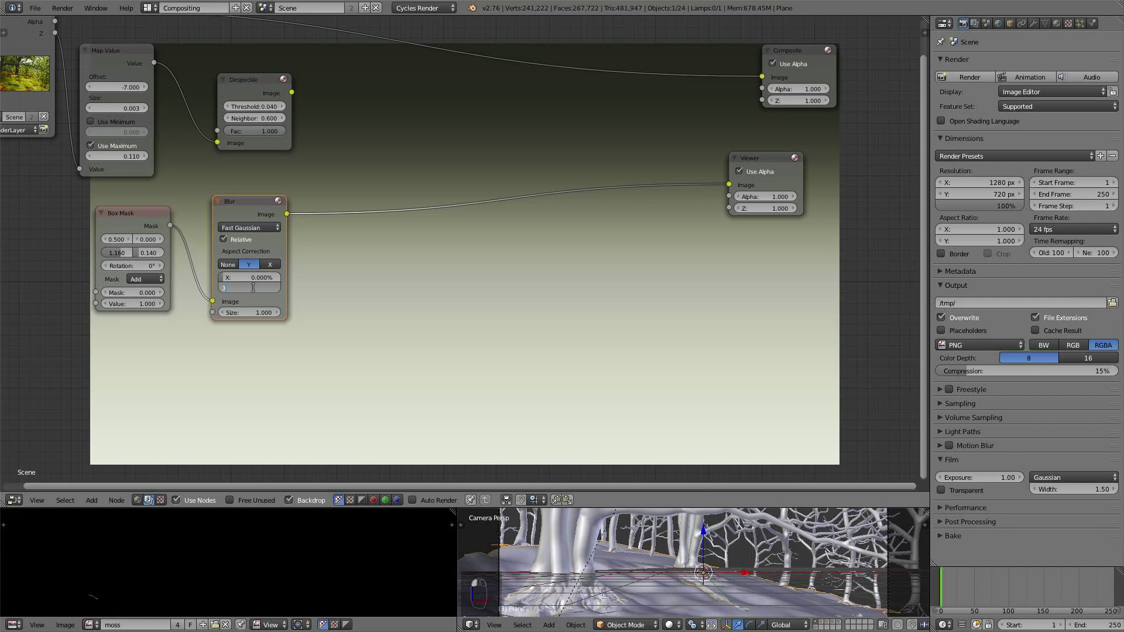
key("Return")
- Align the Blur node beneath Despeckle and shift the Viewer node away to widen the gap between them
scroll(500, 246, "down", 3)
middle_click_drag(507, 245, 247, 264)
scroll(480, 246, "down", 3)
middle_click_drag(324, 243, 407, 250)
scroll(407, 250, "up", 4)
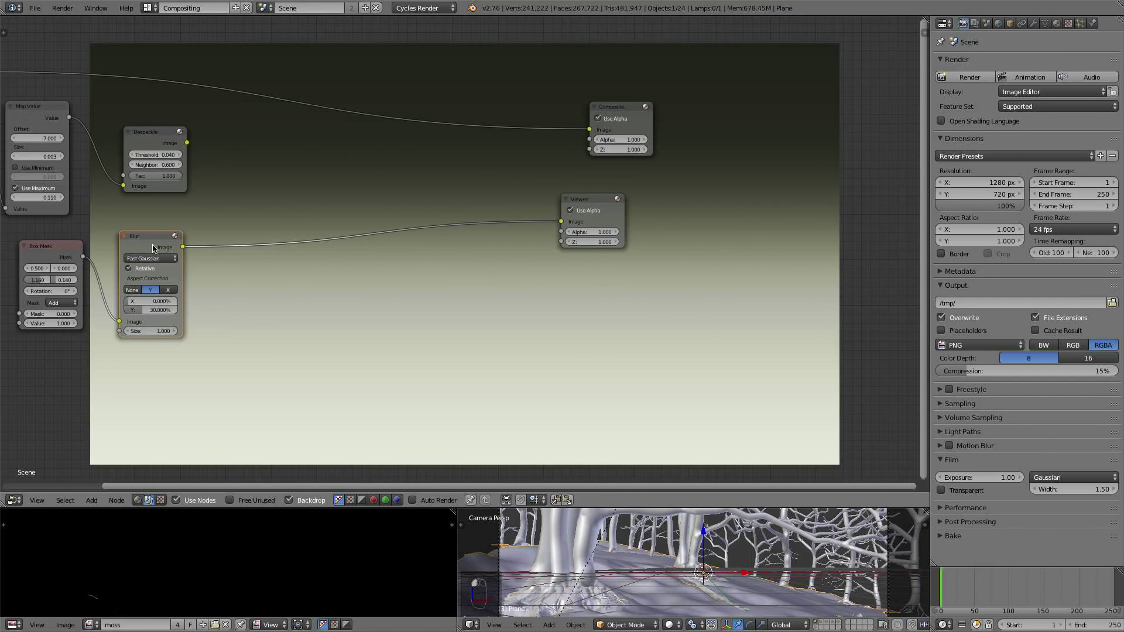
left_click_drag(152, 247, 157, 259)
left_click_drag(581, 201, 642, 209)
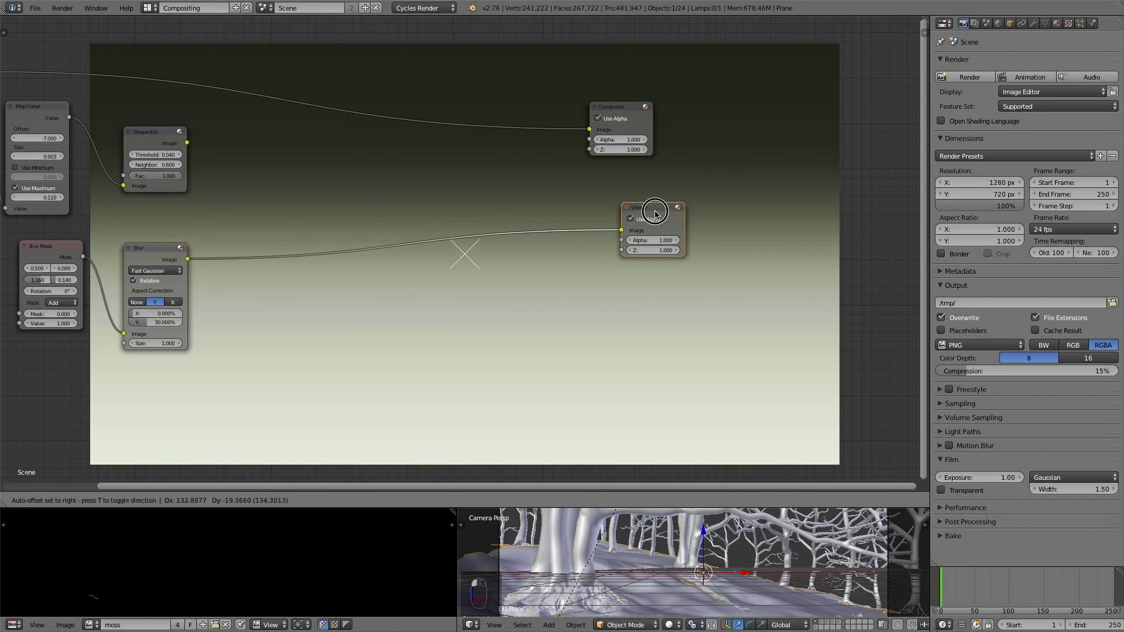
- Add a ColorRamp node fed by the Blur output and preview its Alpha output in the Viewer
key("shift+a")
mouse_move(332, 299)
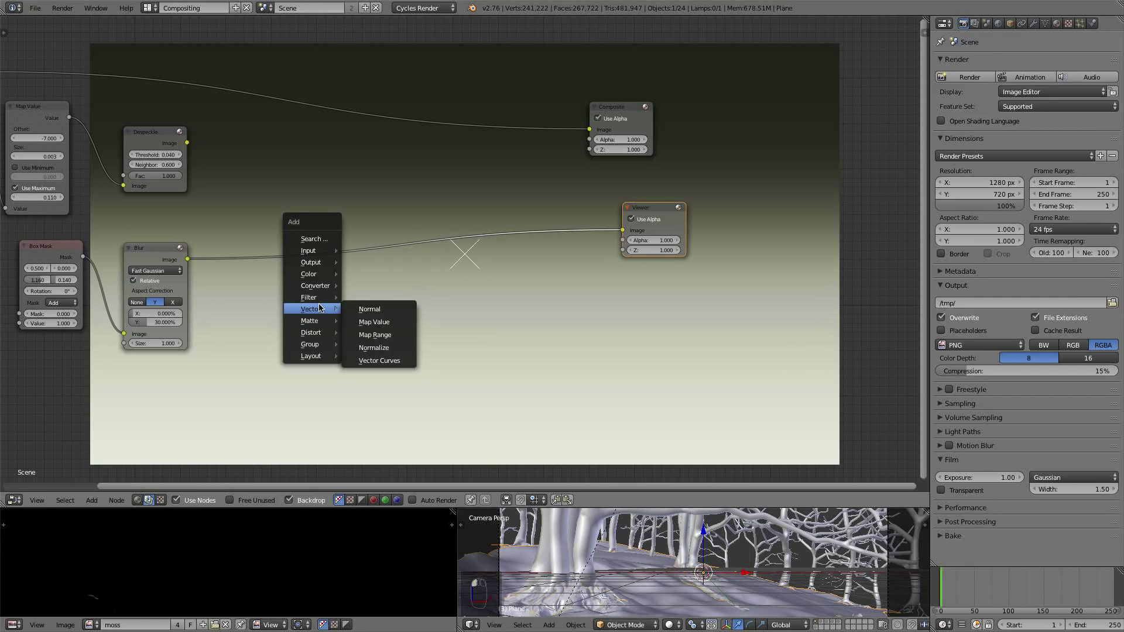
left_click(363, 300)
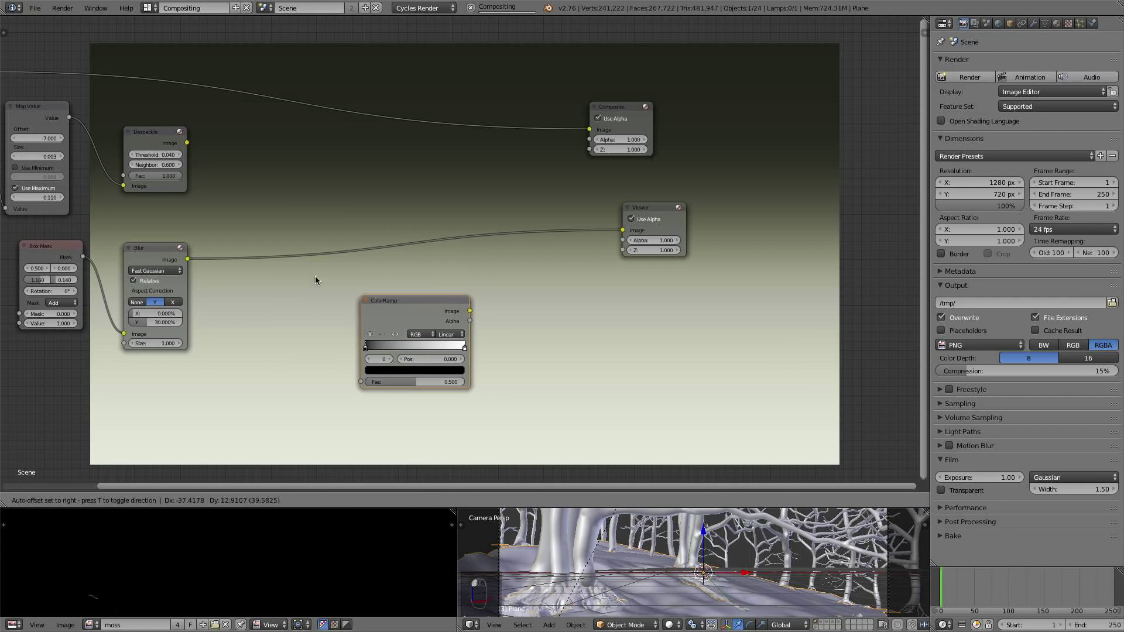
left_click(212, 247)
left_click(286, 267, "ctrl+shift")
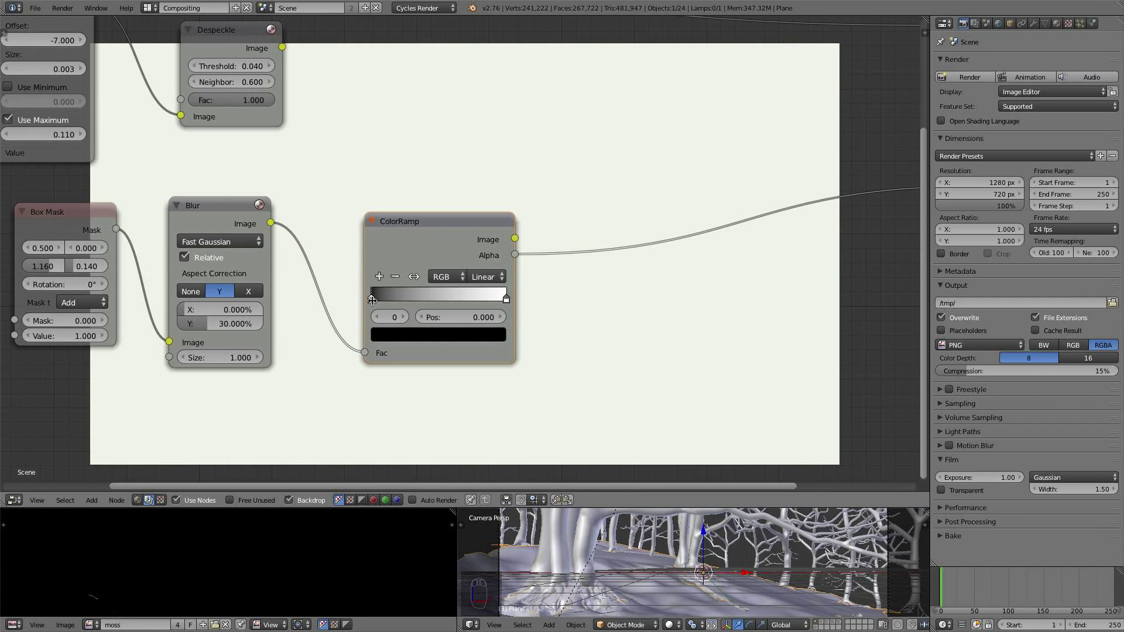
- Preview the ColorRamp's Image output in the Viewer, then move the white stop to 0.369 and colour it light salmon orange
left_click(463, 237, "ctrl+shift")
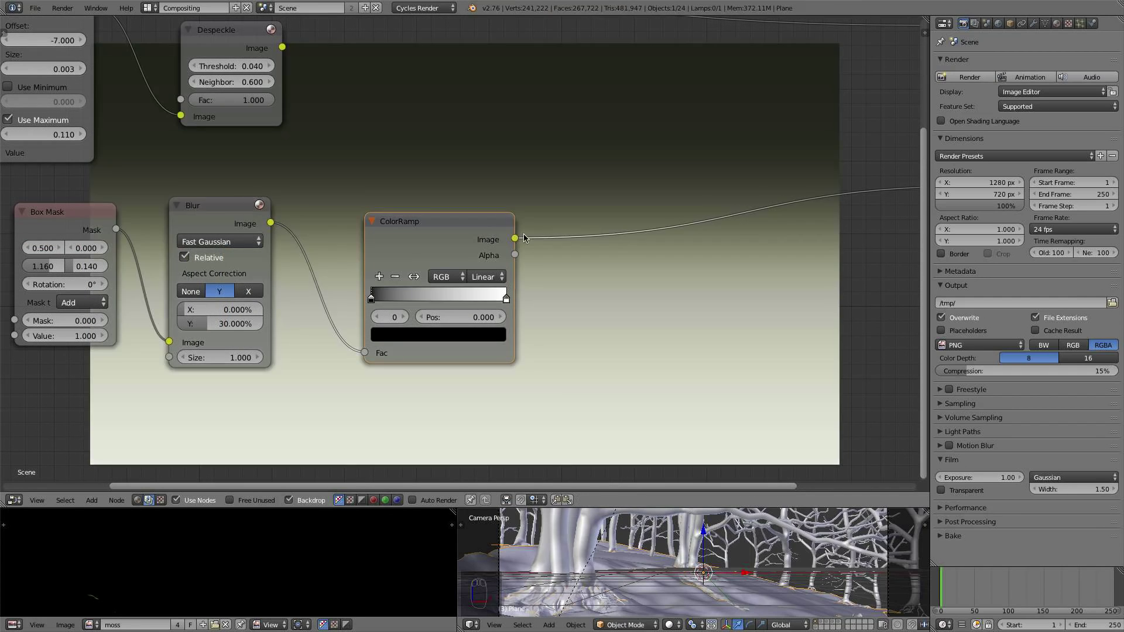
scroll(514, 259, "up", 1)
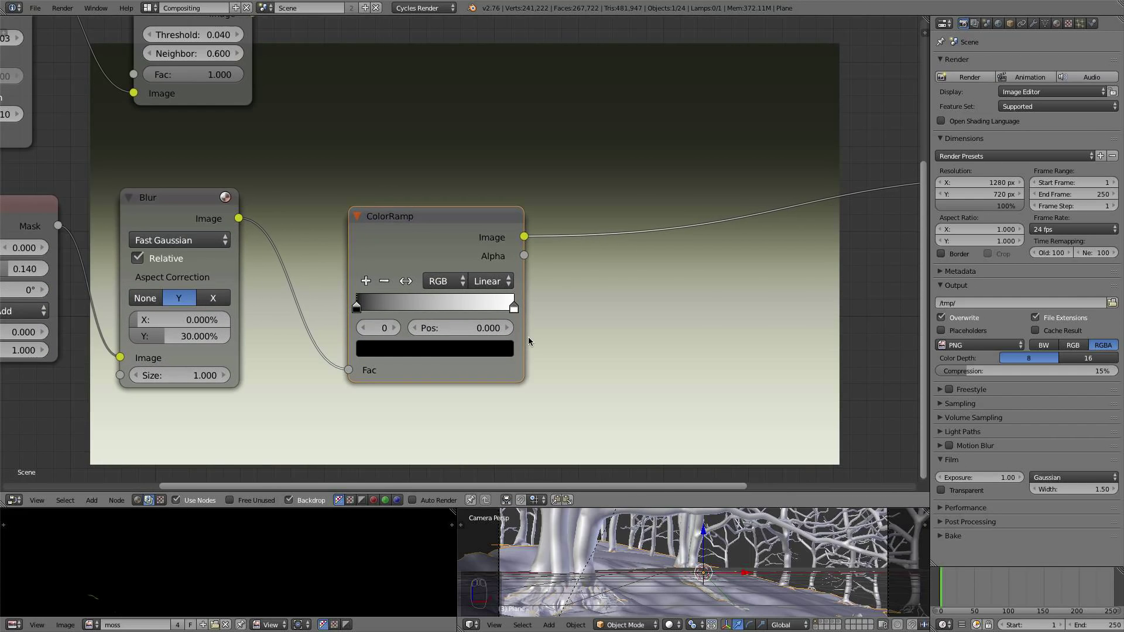
scroll(383, 323, "up", 1)
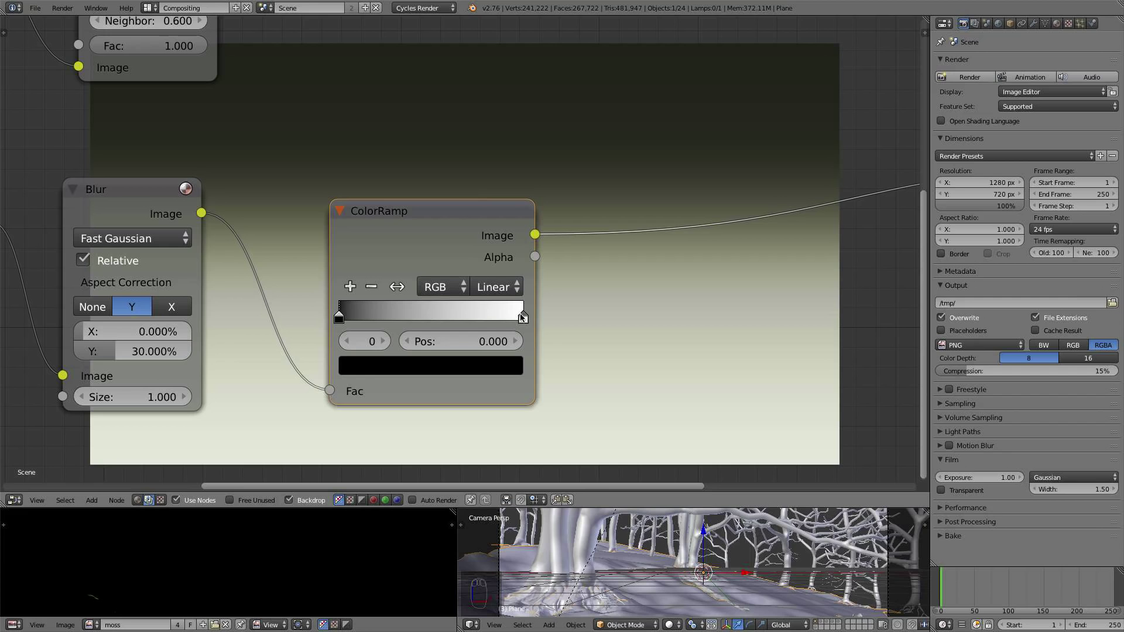
left_click_drag(523, 318, 407, 316)
left_click(415, 368)
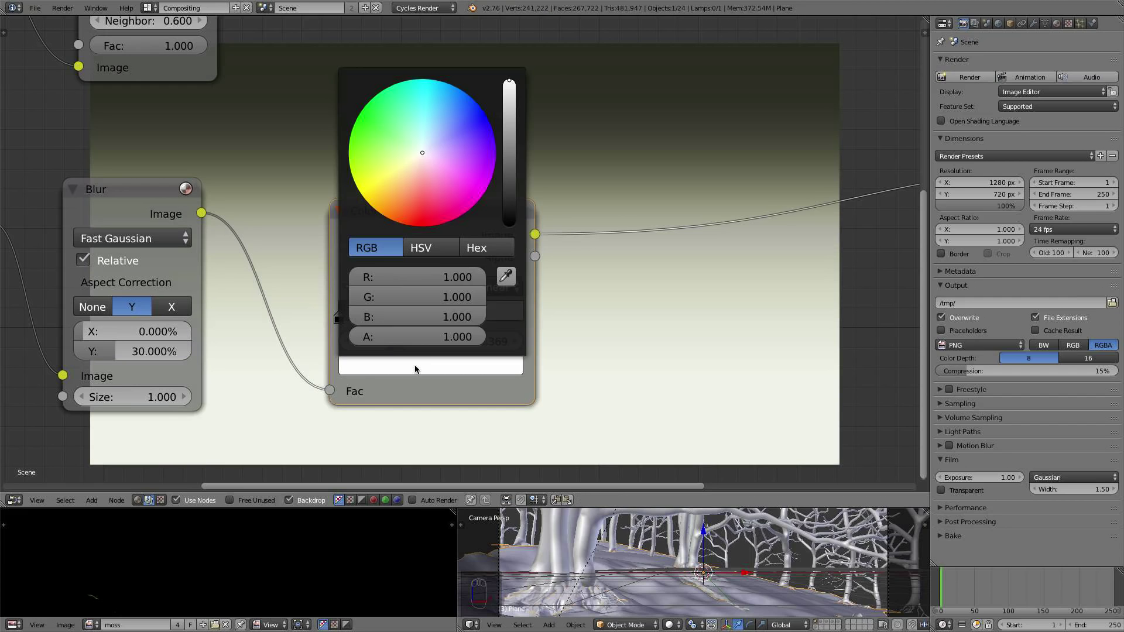
left_click(408, 188)
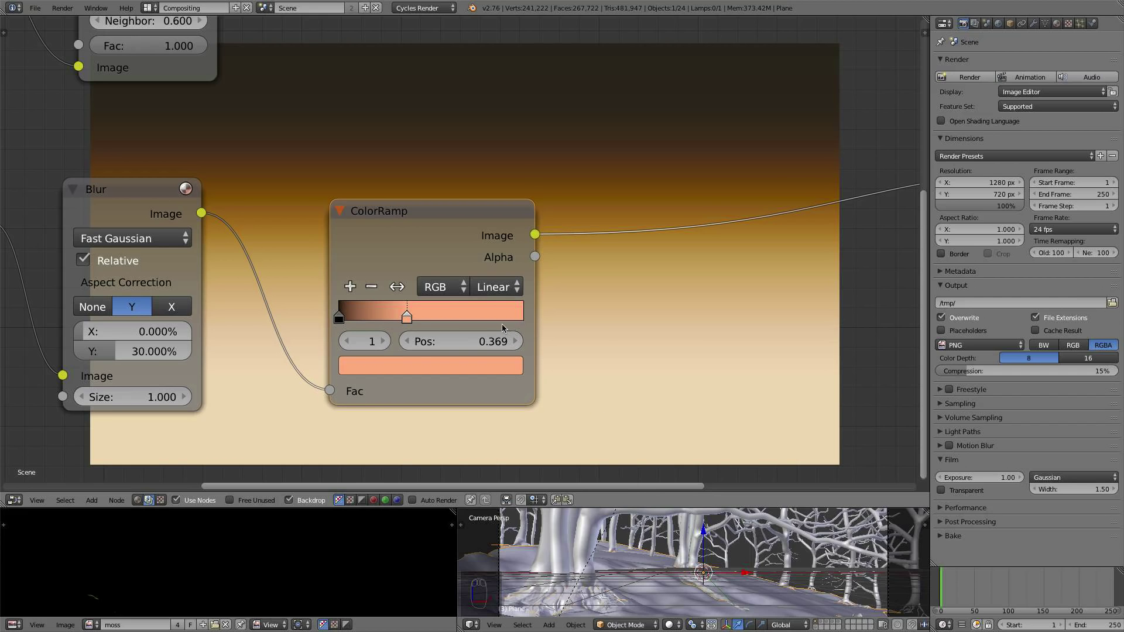
- Recolour the ColorRamp's black stop at position 0.000 to a bright light green
left_click(340, 319)
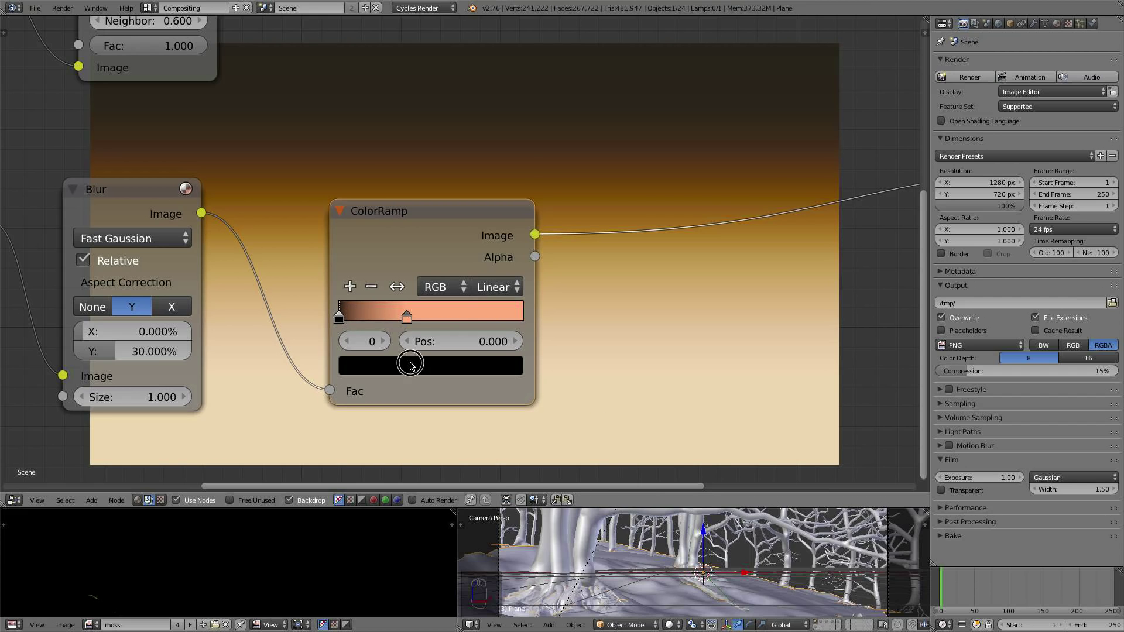
left_click(409, 366)
left_click(508, 124)
left_click(395, 136)
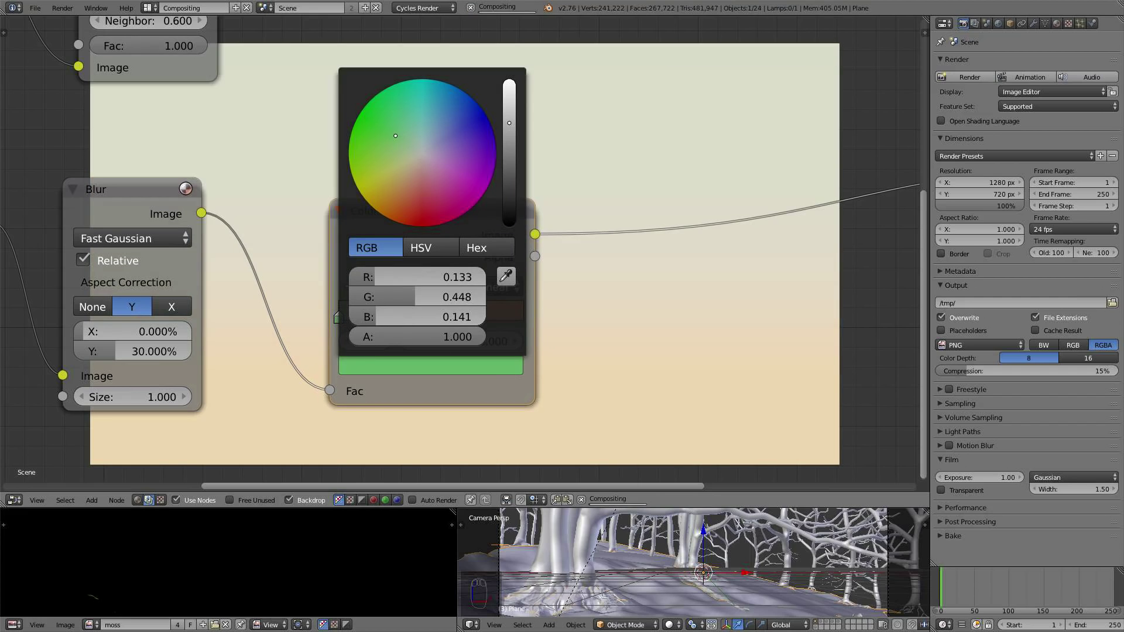
mouse_move(395, 136)
left_mouse_down()
mouse_move(383, 144)
mouse_move(402, 135)
mouse_move(392, 133)
left_mouse_up()
left_click(509, 103)
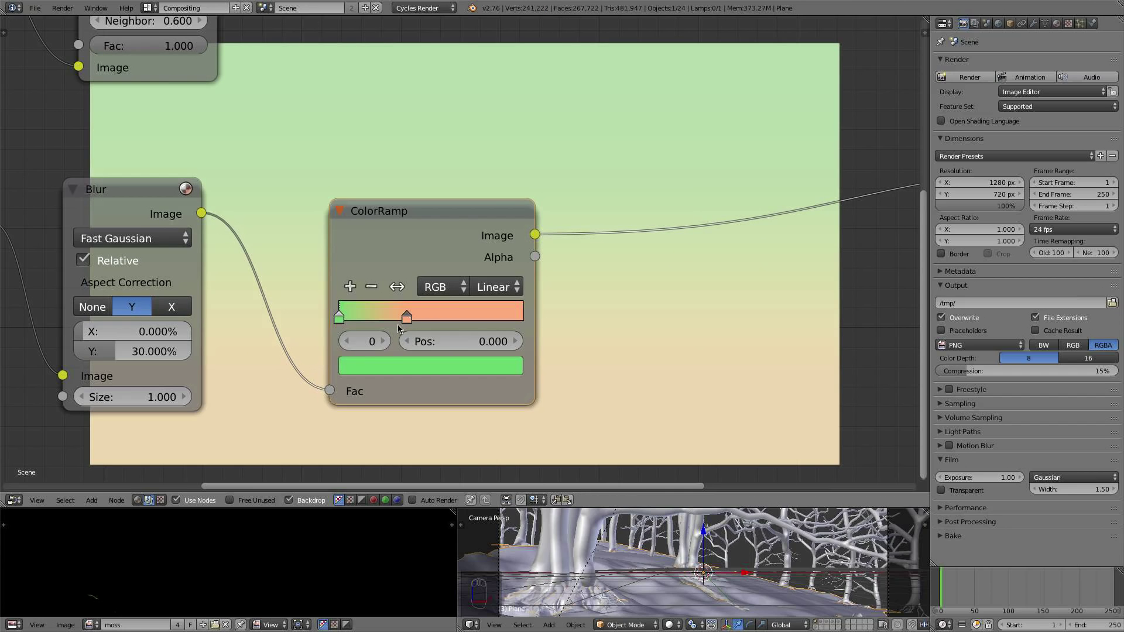
- Move the salmon stop close to the green end of the ramp and add a slightly yellower green stop at 0.053 between them
left_click_drag(398, 325, 360, 318)
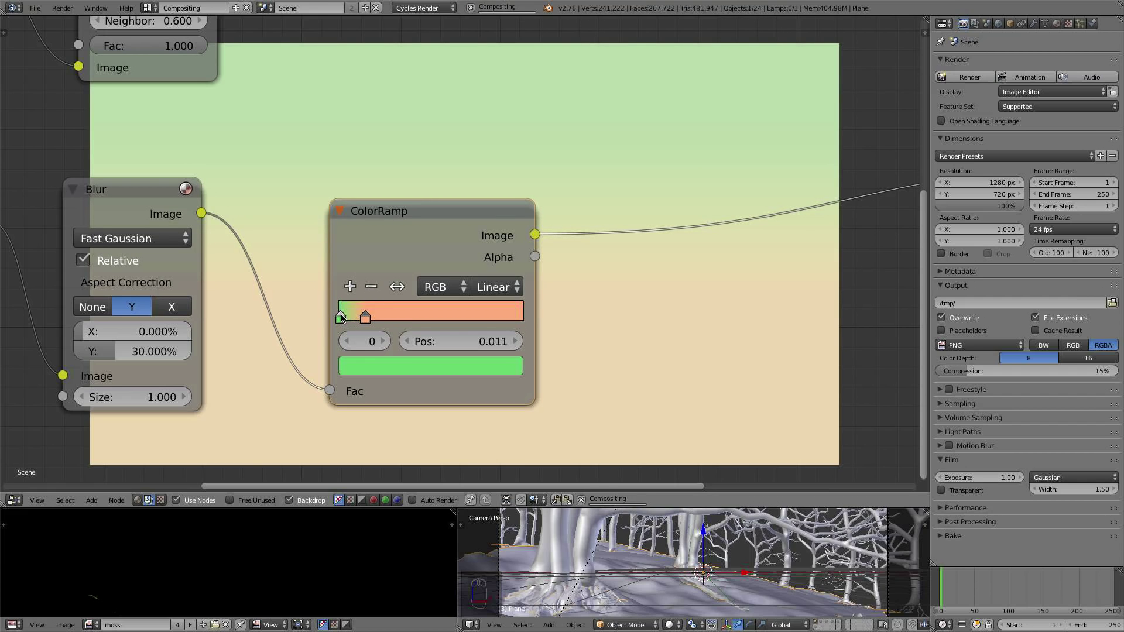
left_click(350, 316, "ctrl")
left_click(375, 362)
left_click(386, 141)
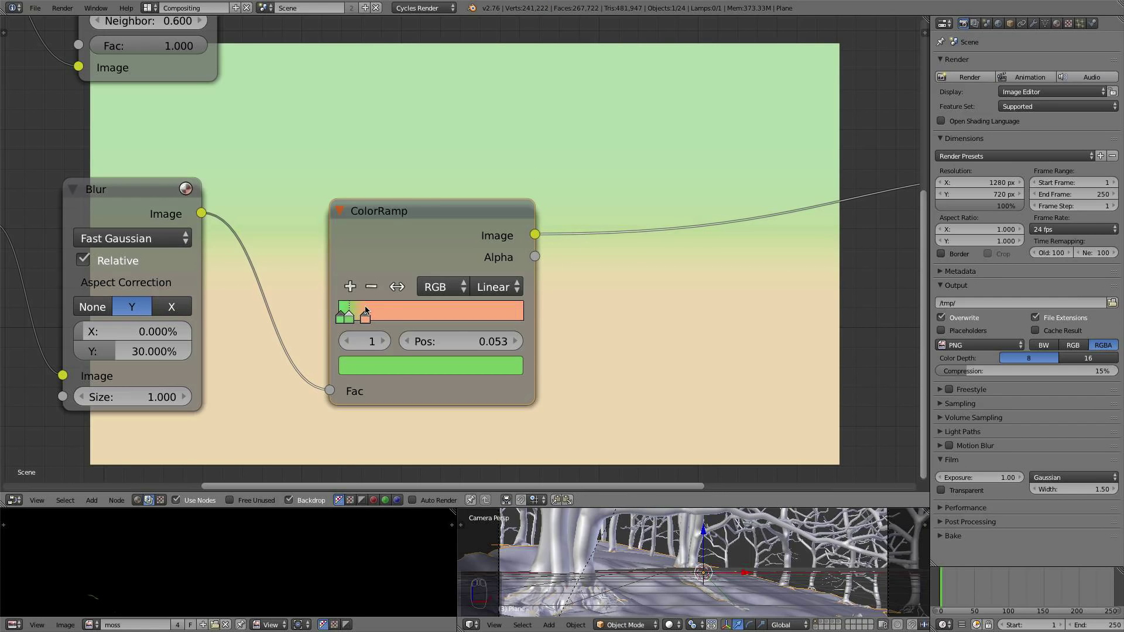
left_click(339, 316)
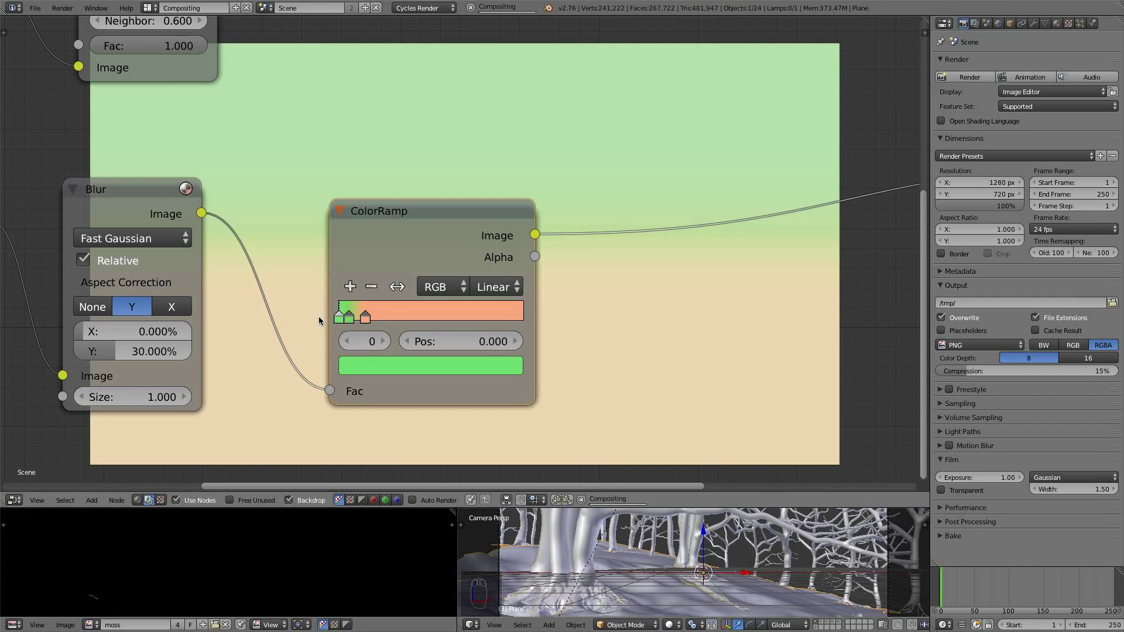
- Set the Blur node's Y amount to 35%
scroll(489, 326, "down", 2)
middle_click_drag(489, 326, 380, 325)
middle_click_drag(224, 314, 439, 319)
scroll(319, 331, "up", 3)
left_click_drag(251, 341, 247, 342)
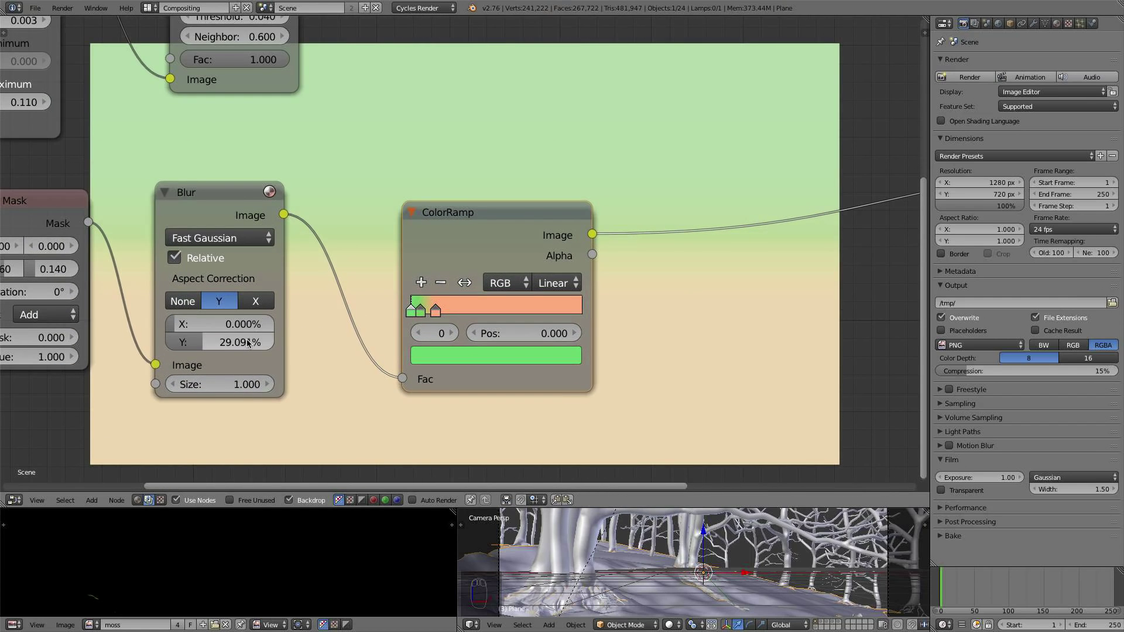
left_click(247, 342)
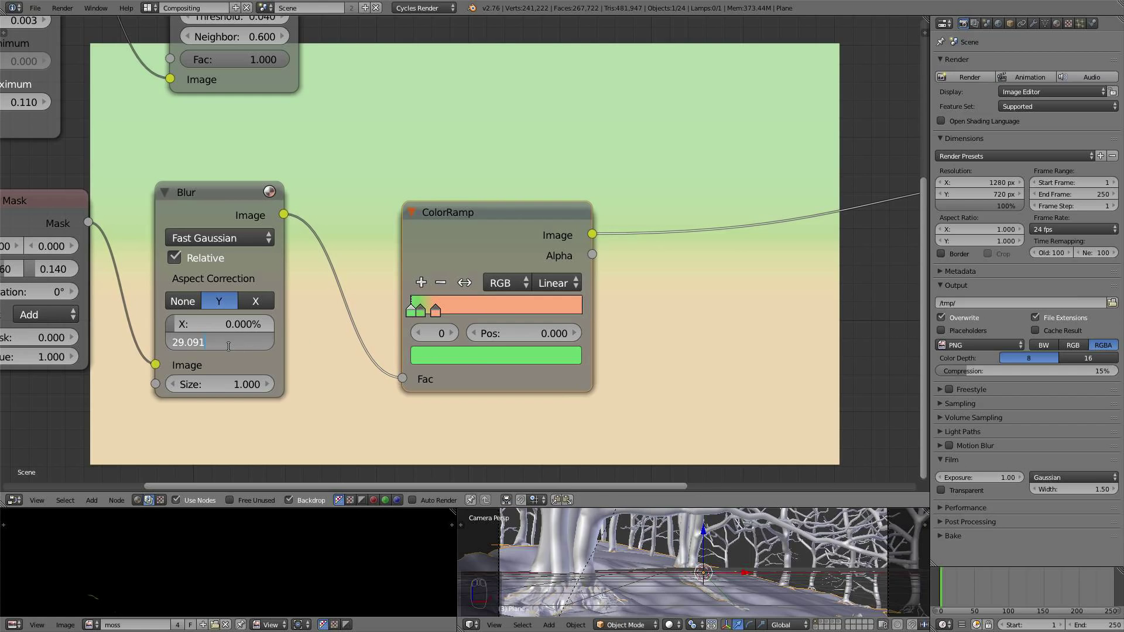
key("Home")
type("35")
key("Return")
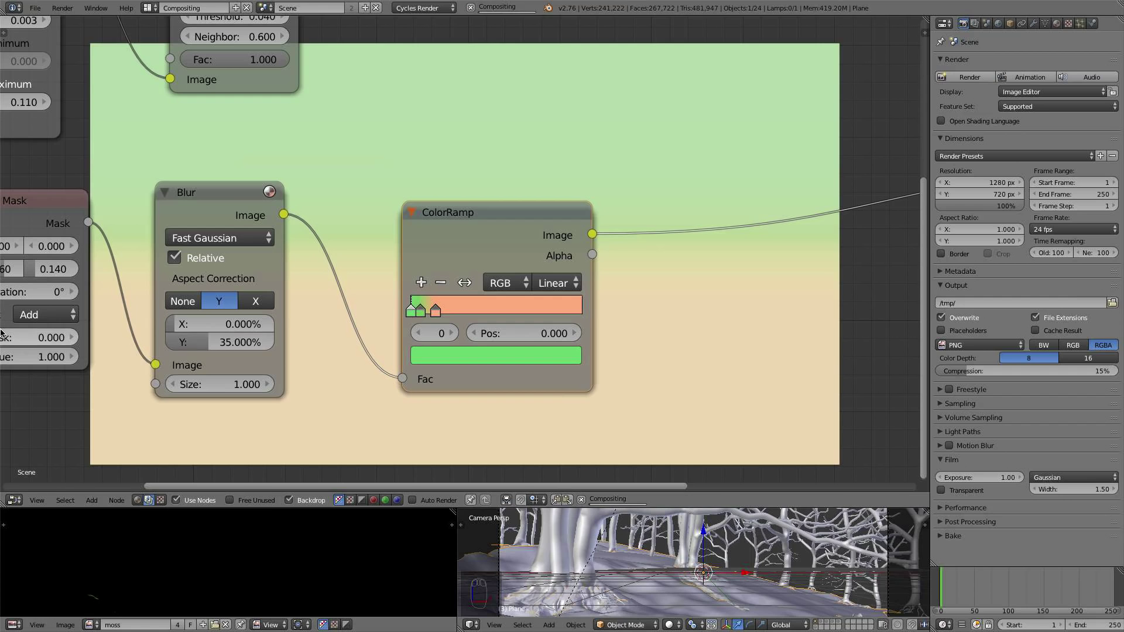
- Set the Box Mask's Y position to 0.100
middle_click_drag(104, 317, 319, 327)
scroll(350, 328, "up", 2)
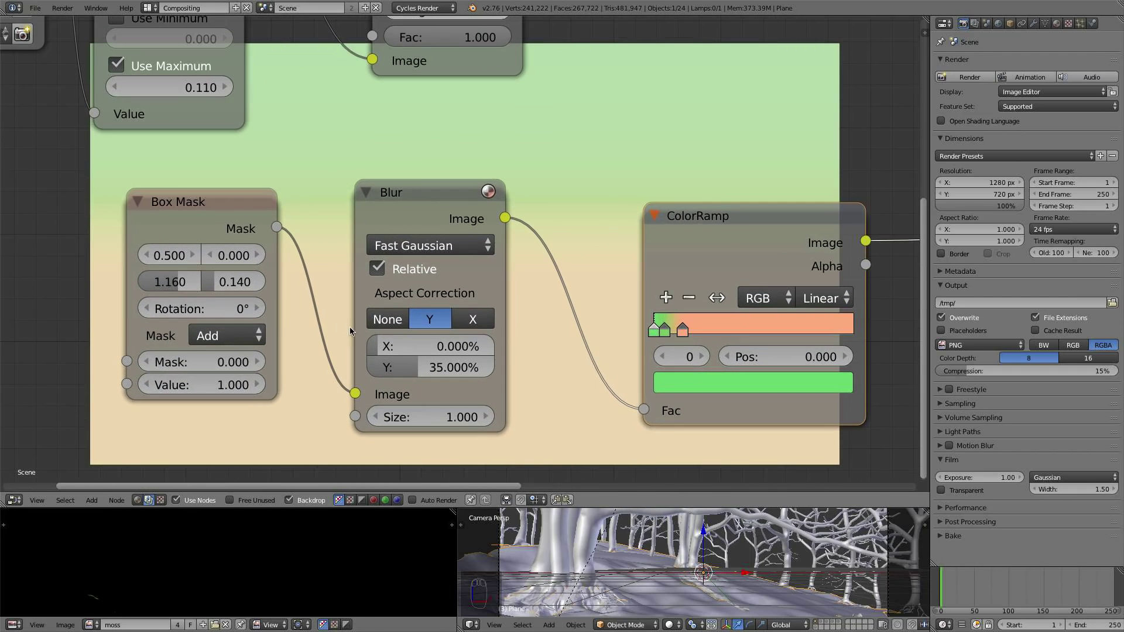
left_click(257, 263)
- Move the ramp's salmon stop to 0.155 and deepen its colour to R 1.000, G 0.236, B 0.116
middle_click_drag(455, 154, 251, 162)
left_click_drag(488, 327, 501, 329)
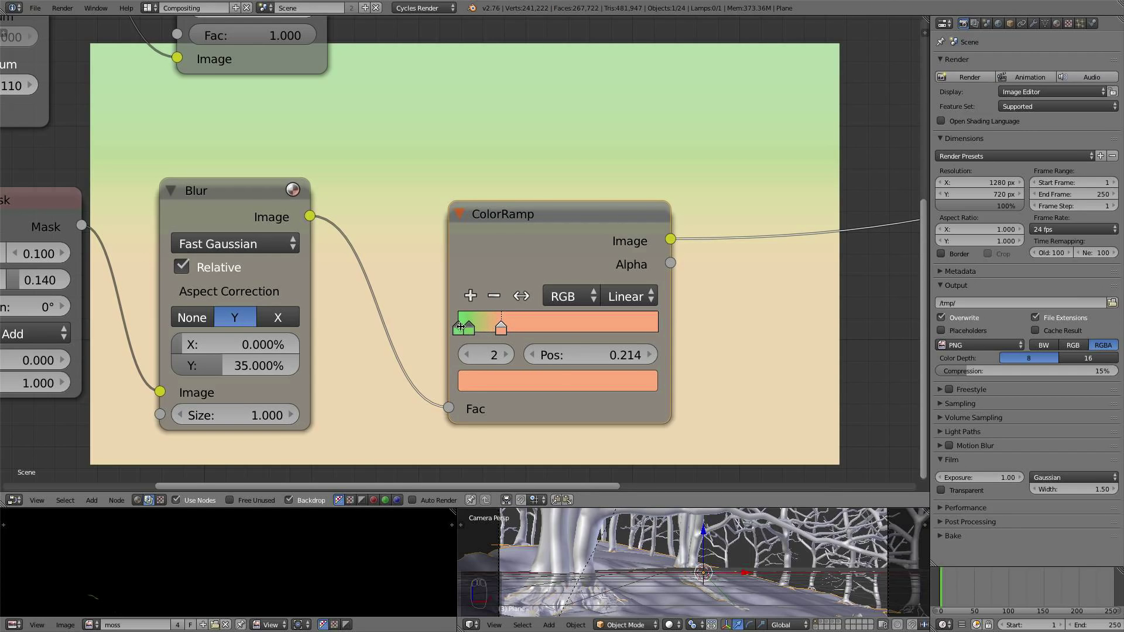
left_click_drag(501, 329, 489, 329)
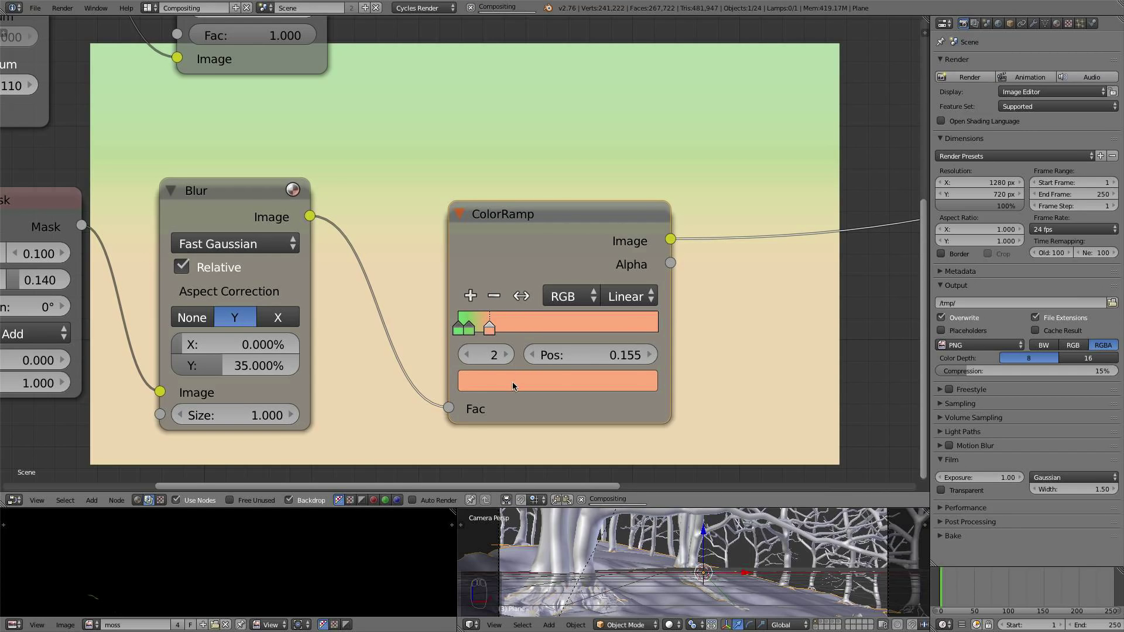
left_click(511, 382)
mouse_move(543, 191)
left_mouse_down()
mouse_move(543, 212)
mouse_move(539, 186)
left_mouse_up()
left_click(540, 208)
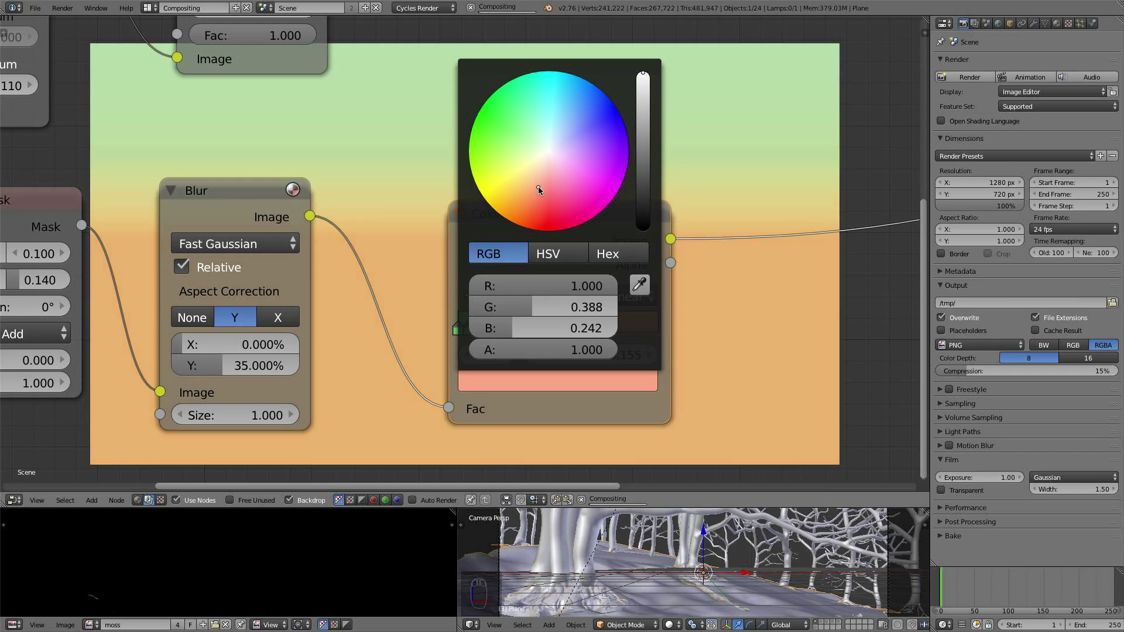
left_click(537, 197)
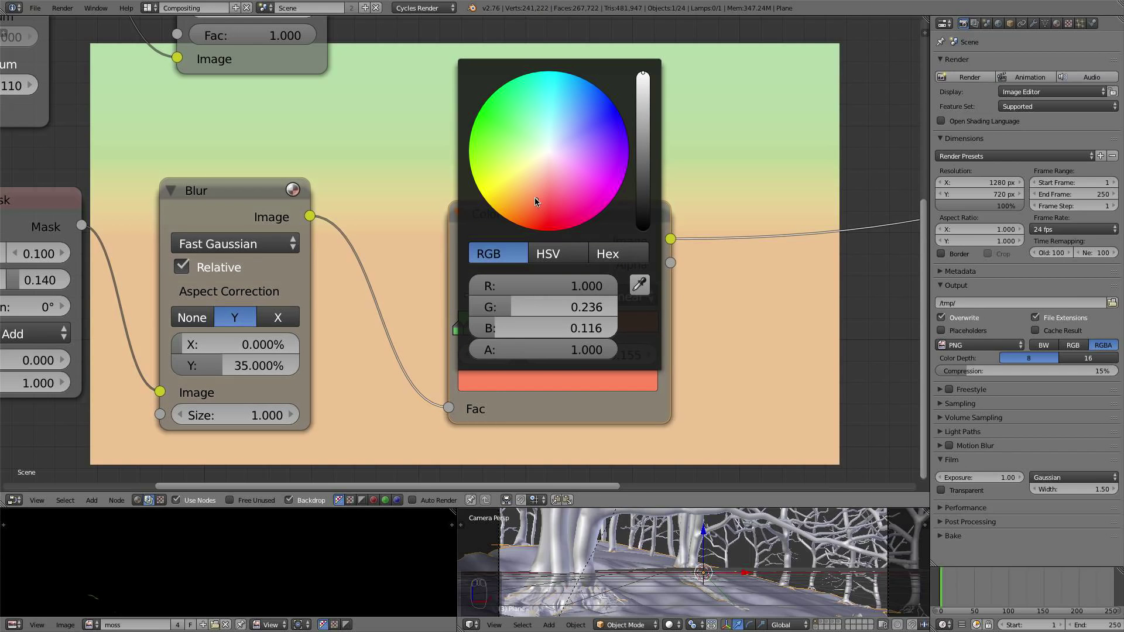
- Compare the Despeckle and ColorRamp outputs in the Viewer, leaving Despeckle's Image output connected to it
middle_click_drag(597, 294, 447, 294)
scroll(447, 295, "down", 2)
scroll(449, 294, "down", 2)
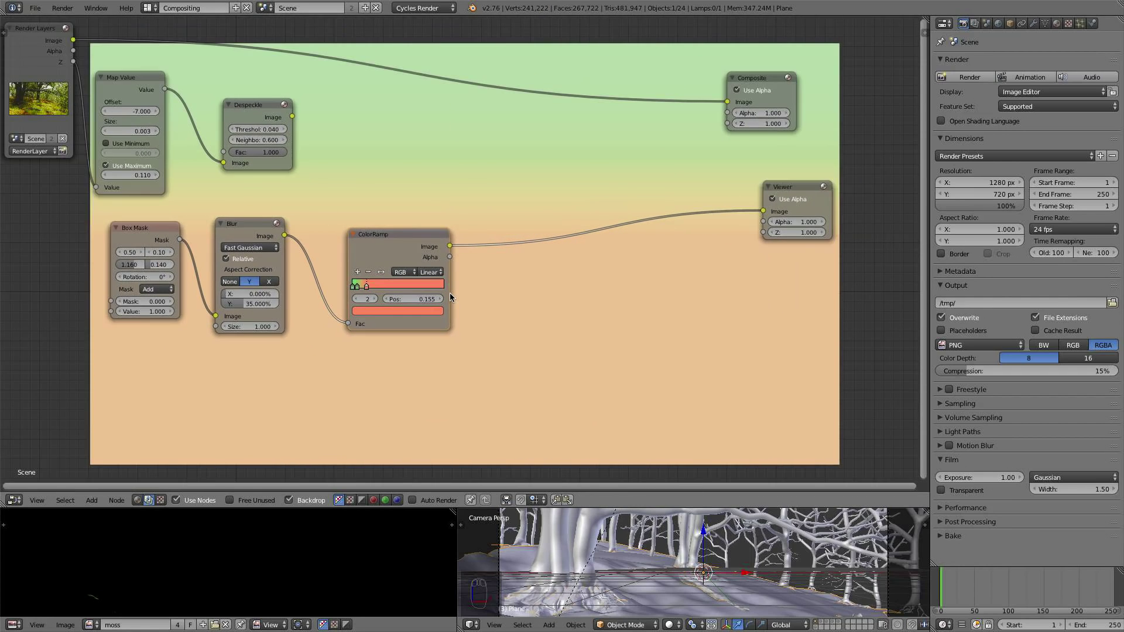
scroll(452, 279, "up", 2)
middle_click_drag(418, 248, 418, 255)
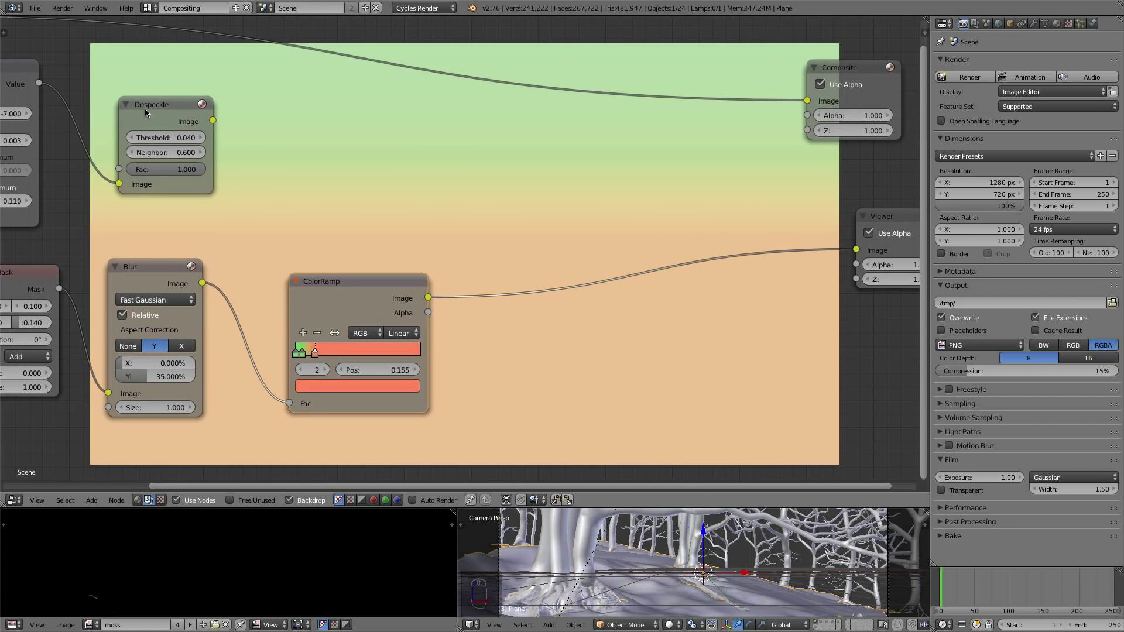
left_click(148, 113, "ctrl+shift")
left_click(409, 299, "ctrl+shift")
middle_click_drag(535, 241, 433, 271)
scroll(410, 275, "down", 1)
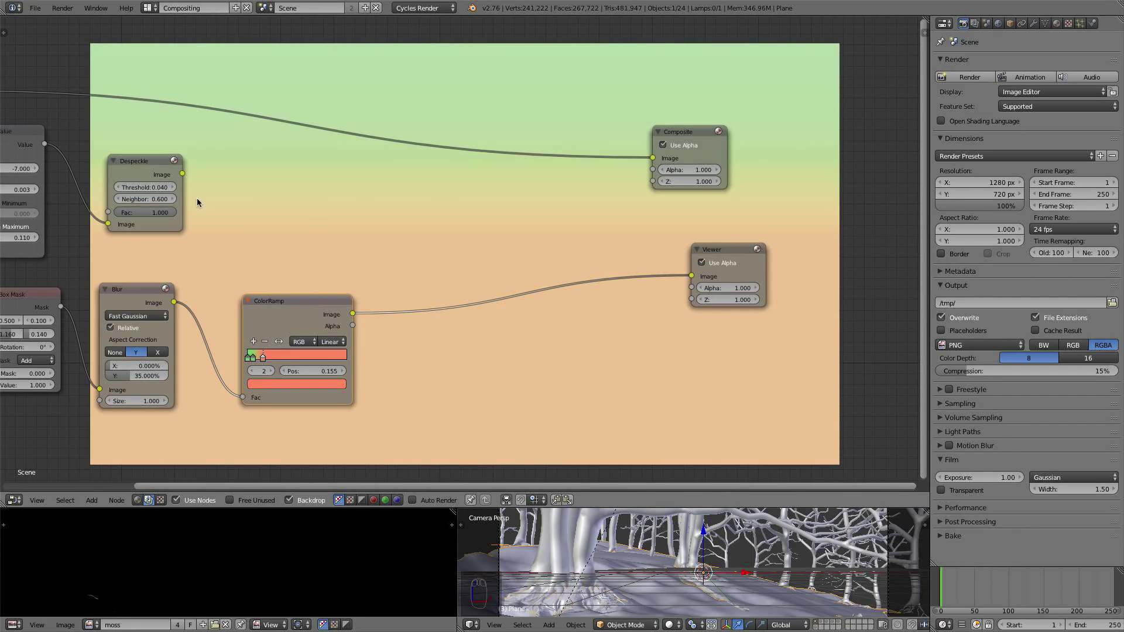
left_click(157, 171, "ctrl+shift")
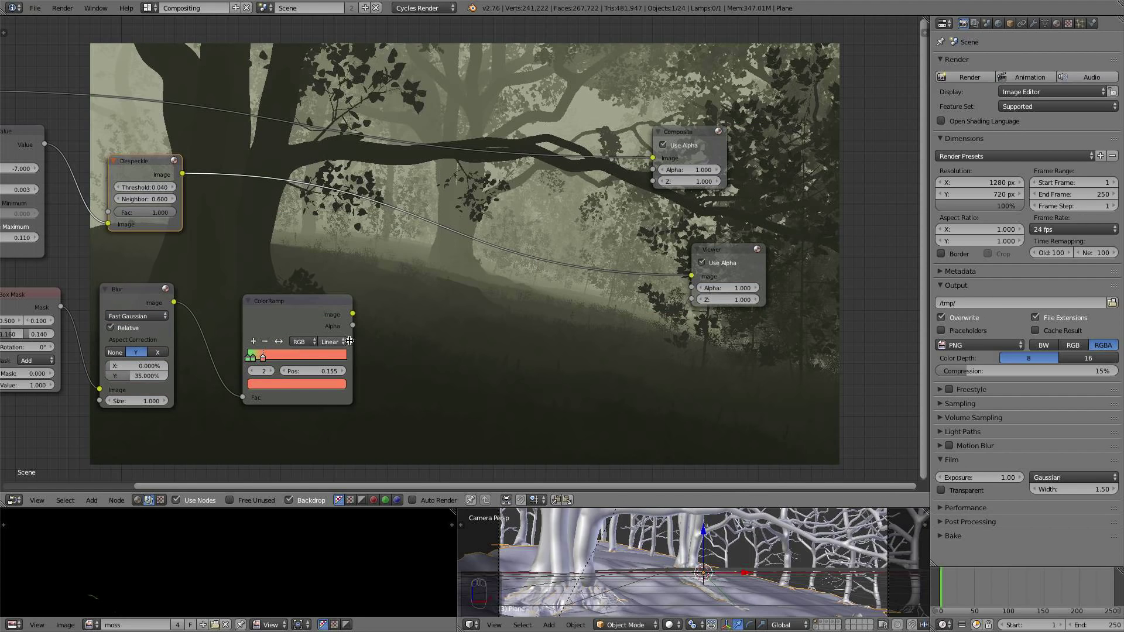
- Insert a Mix node on the link between Despeckle and the Viewer and set its blend mode to Multiply
scroll(457, 258, "up", 1)
key("shift+a")
mouse_move(473, 249)
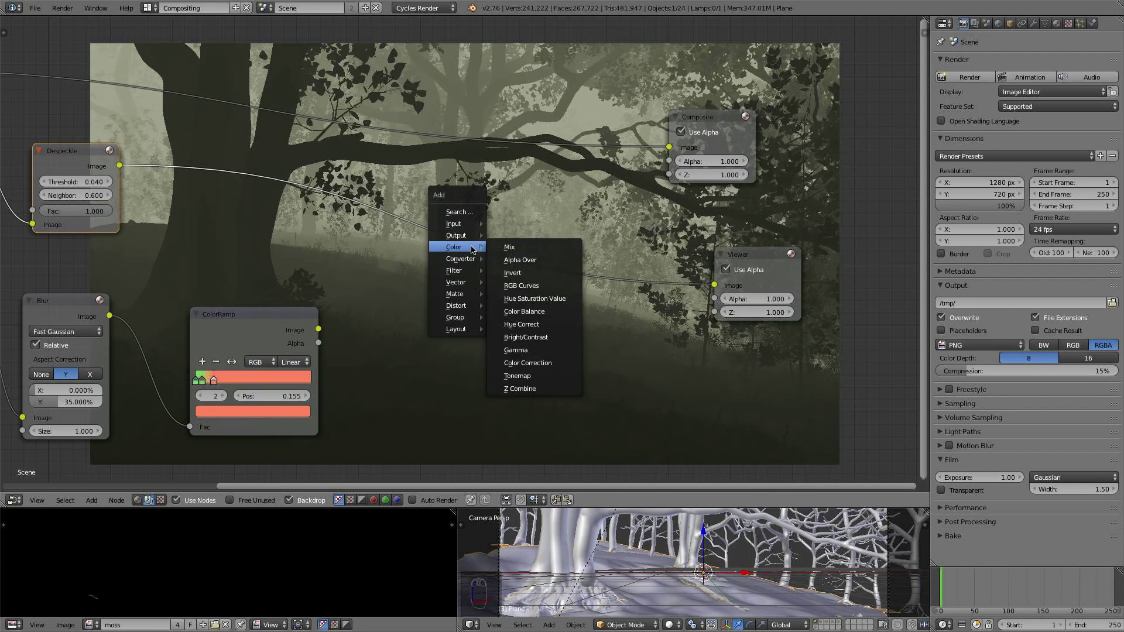
left_click(509, 247)
left_click(530, 233)
left_click(543, 257)
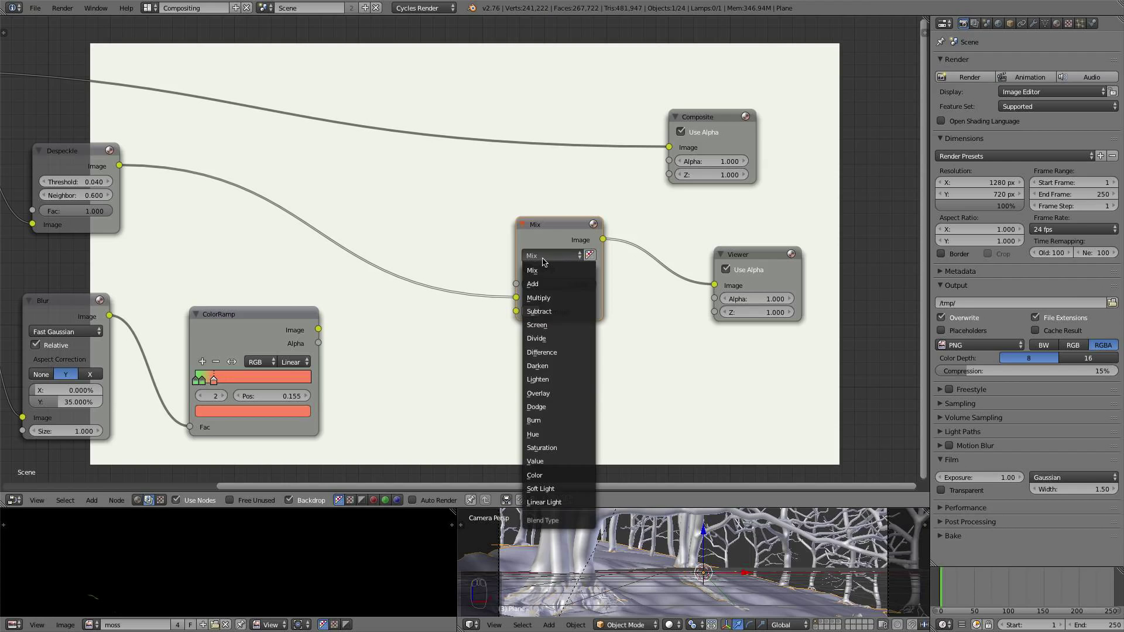
left_click(540, 298)
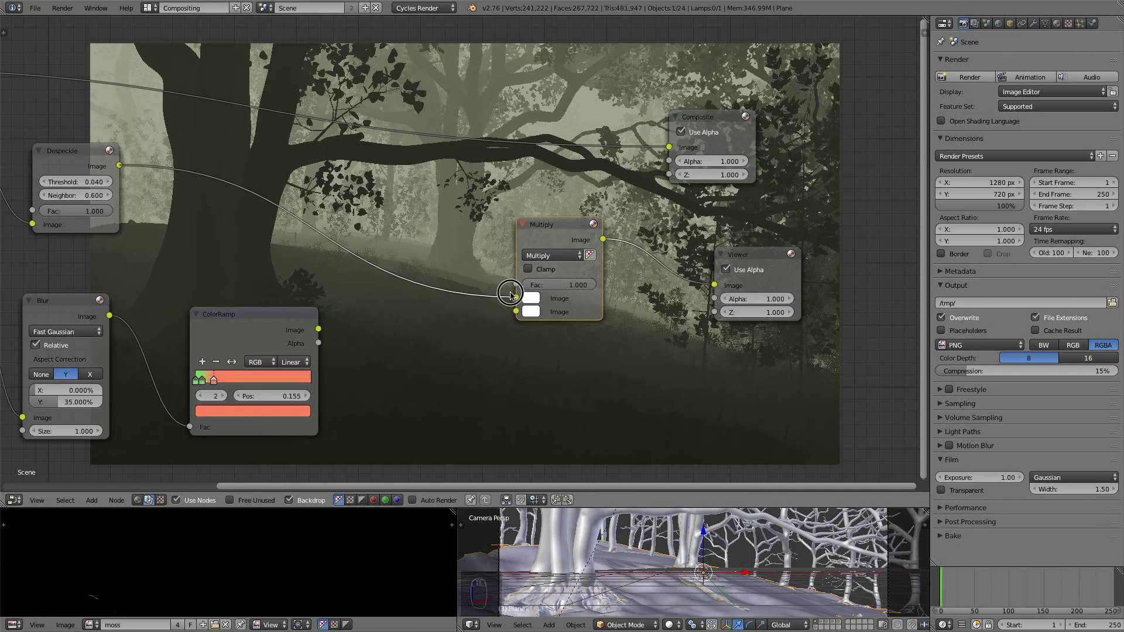
- Reroute Despeckle to the Multiply node's second Image input and connect the ColorRamp's Image output to the first
left_click_drag(511, 295, 525, 315)
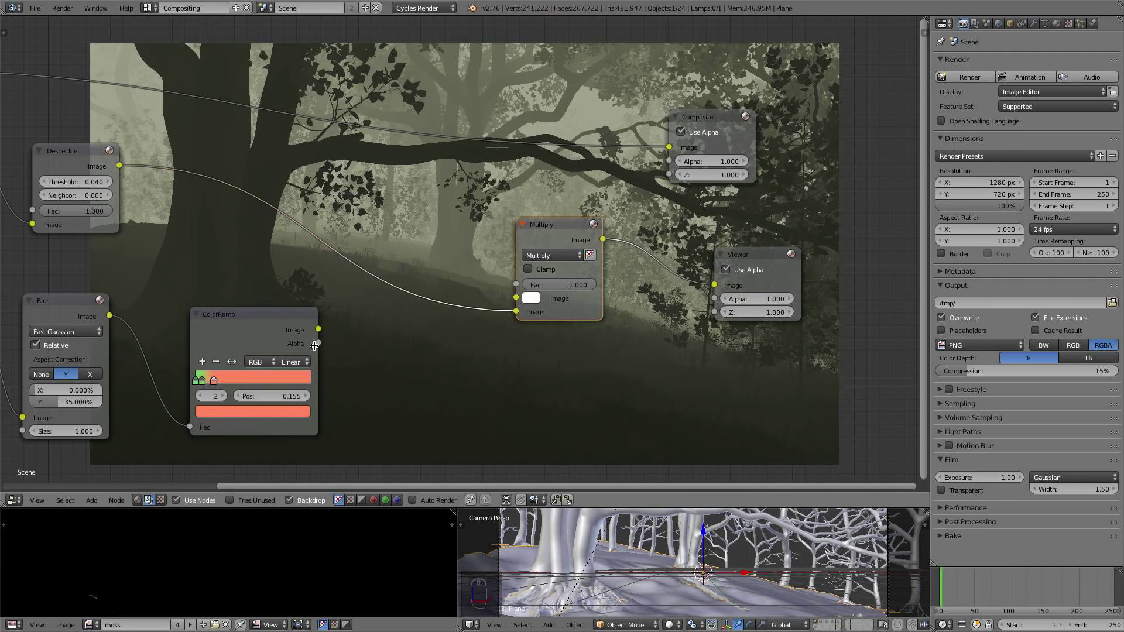
left_click_drag(317, 330, 516, 298)
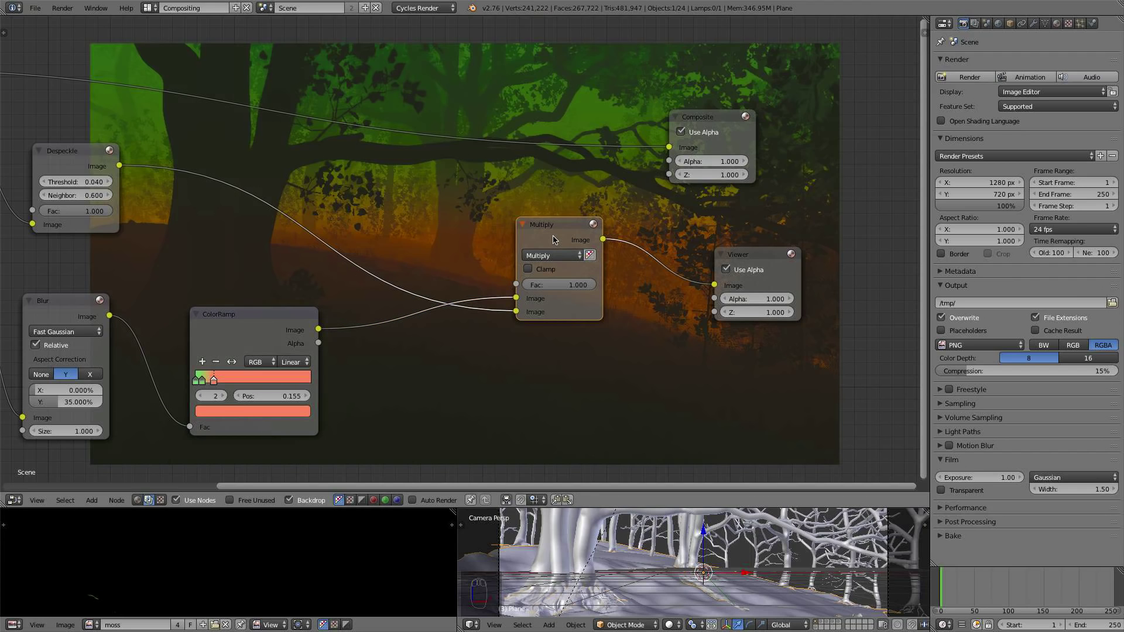
- Spread out the Composite, Viewer and Multiply nodes to make more room in the node layout
scroll(477, 262, "up", 2)
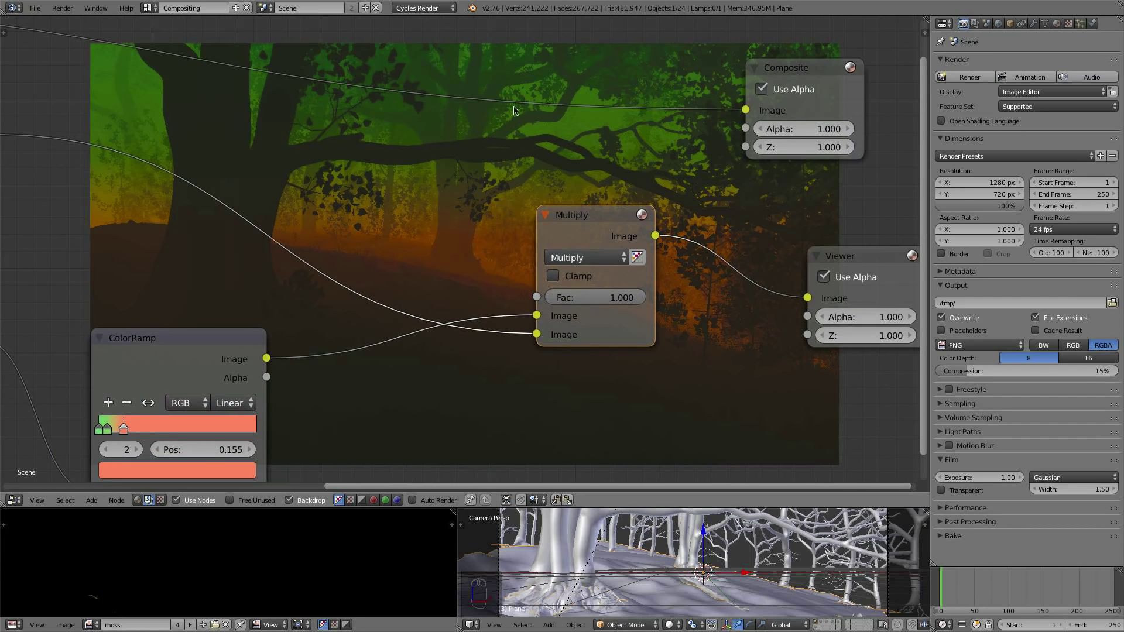
left_click_drag(609, 220, 656, 170)
middle_click_drag(749, 148, 594, 195)
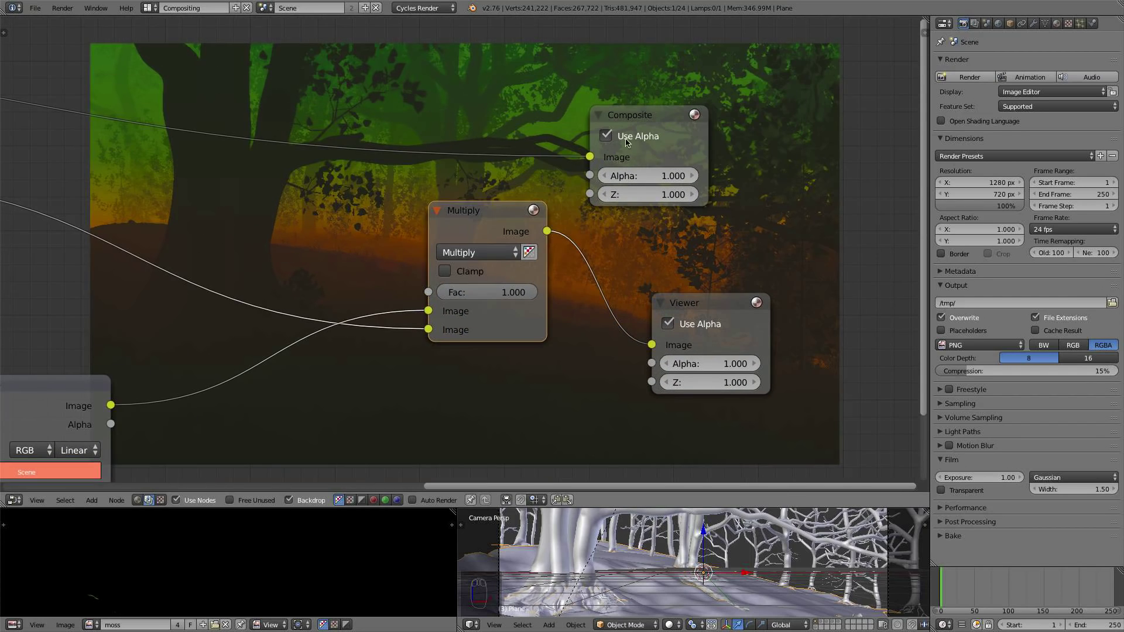
left_click_drag(663, 110, 824, 61)
left_click_drag(703, 303, 770, 275)
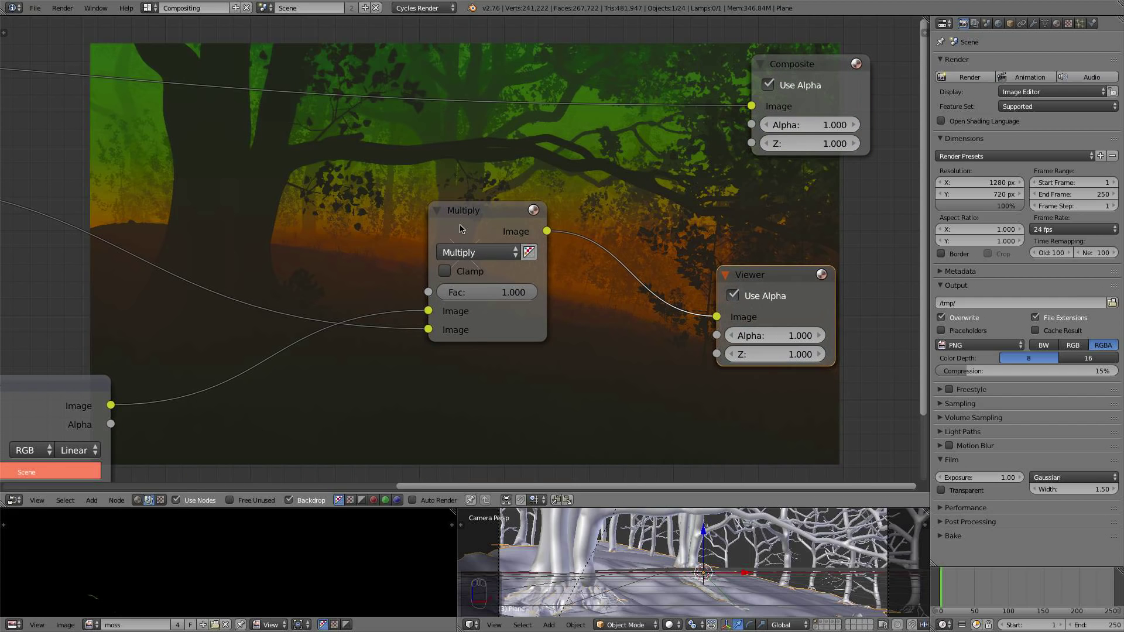
left_click_drag(473, 225, 582, 238)
scroll(526, 335, "up", 1)
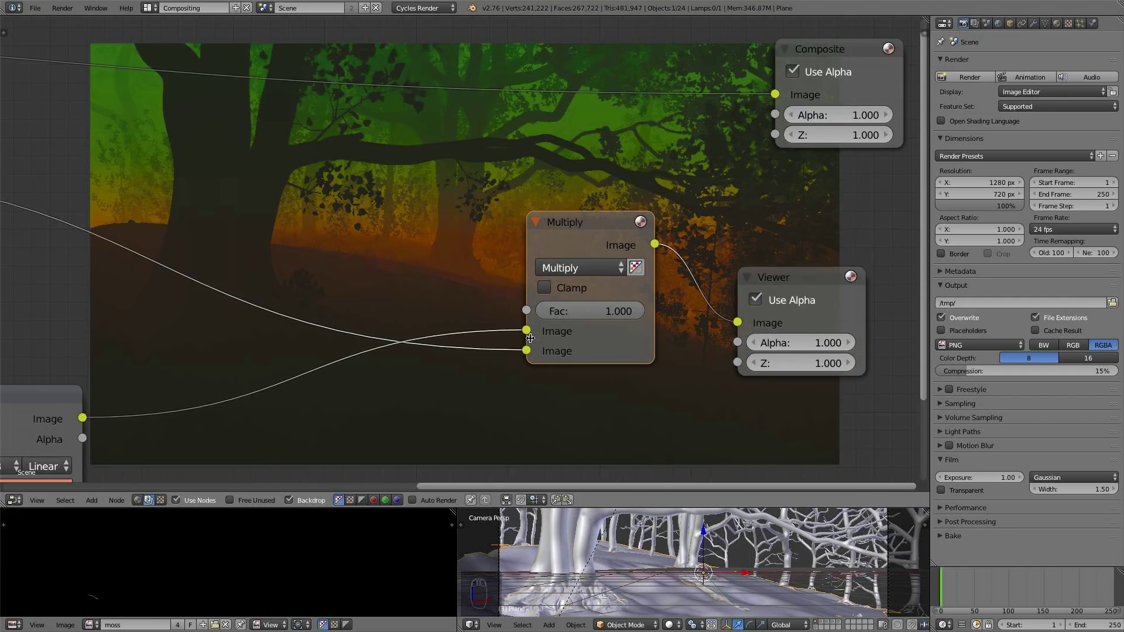
- Add a Sun Beams filter node in the empty space between the ColorRamp and Multiply nodes, below their link
scroll(521, 336, "down", 3)
middle_click_drag(515, 336, 554, 270)
scroll(467, 301, "down", 4)
middle_click_drag(489, 309, 628, 379)
middle_click_drag(497, 339, 578, 289)
middle_click_drag(711, 77, 697, 106)
key("shift+a")
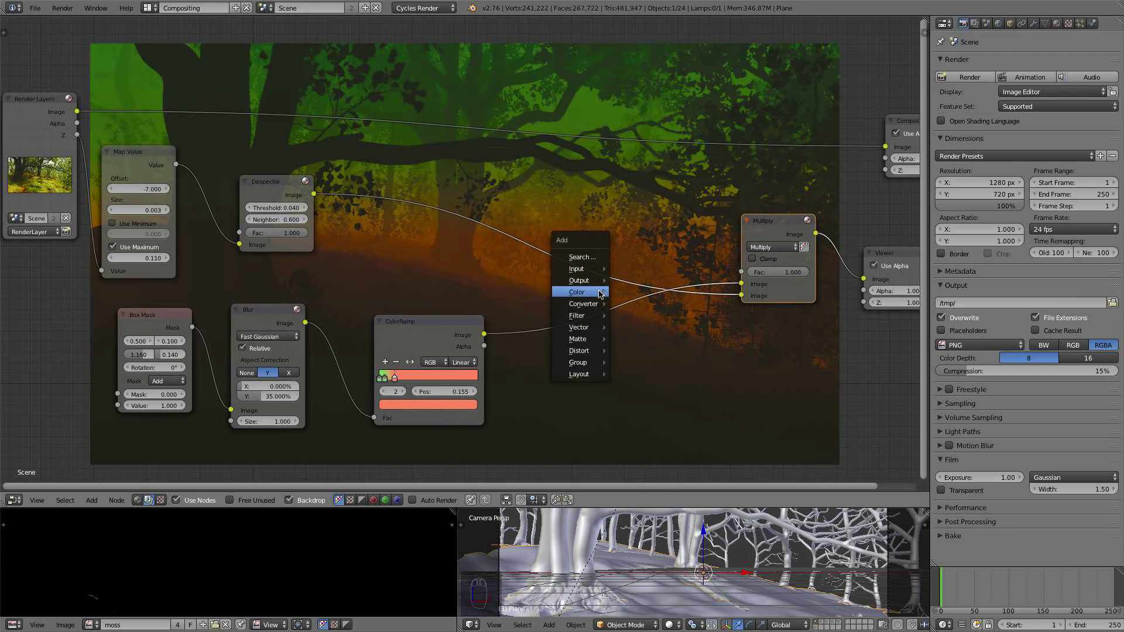
mouse_move(593, 316)
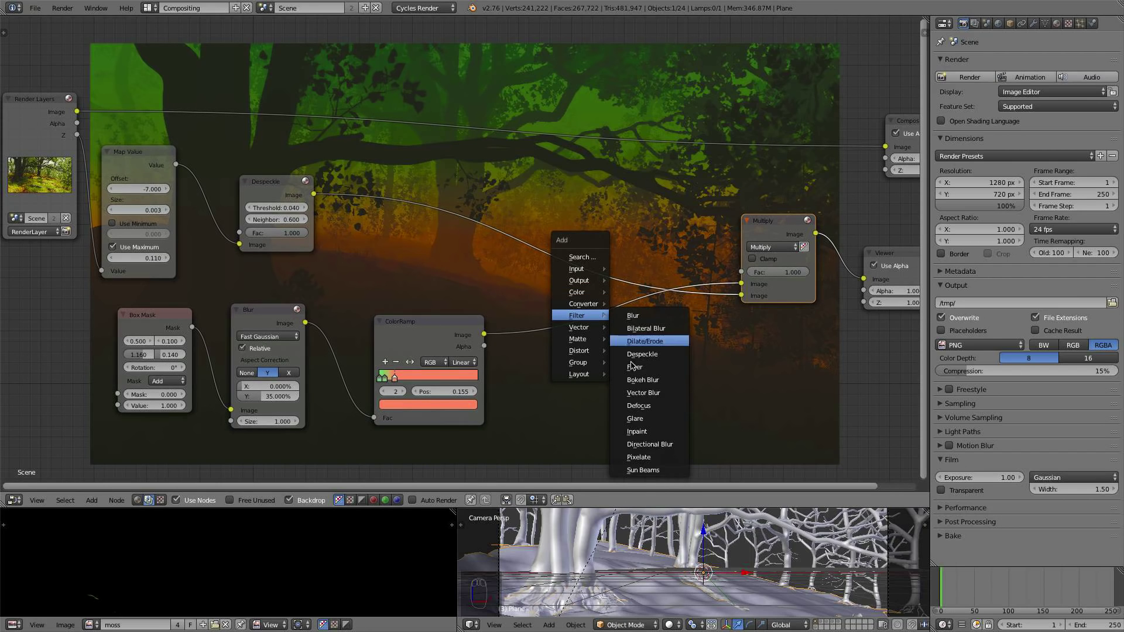
left_click(642, 470)
left_click(570, 376)
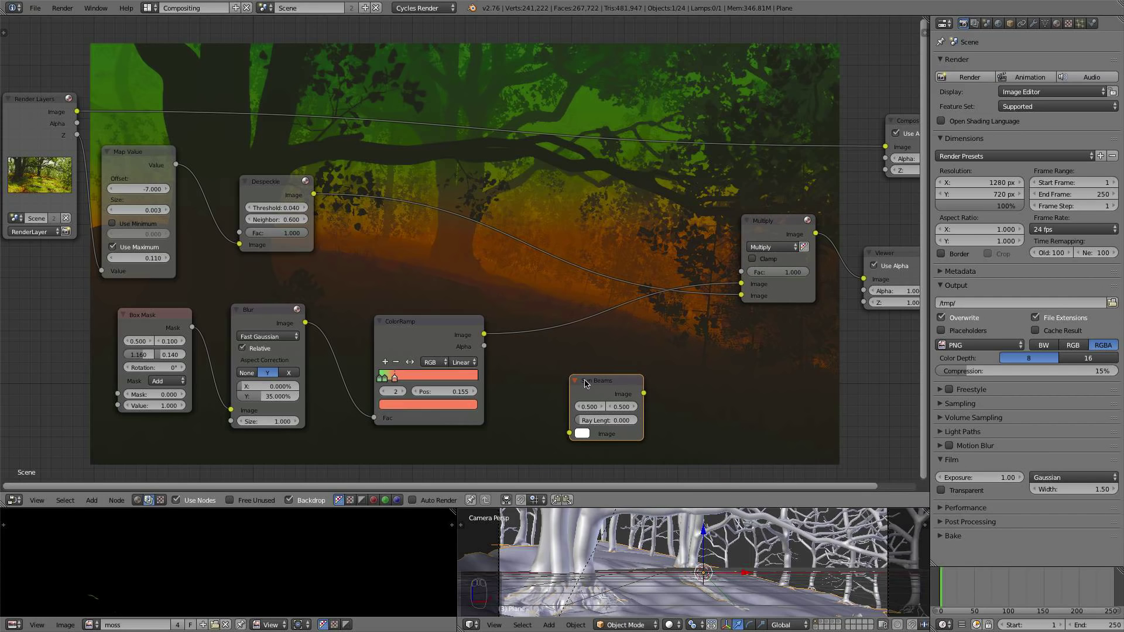
- Move the Sun Beams node to a spot just below the coloured ColorRamp node
left_click_drag(591, 382, 584, 386)
middle_click_drag(584, 371, 613, 295)
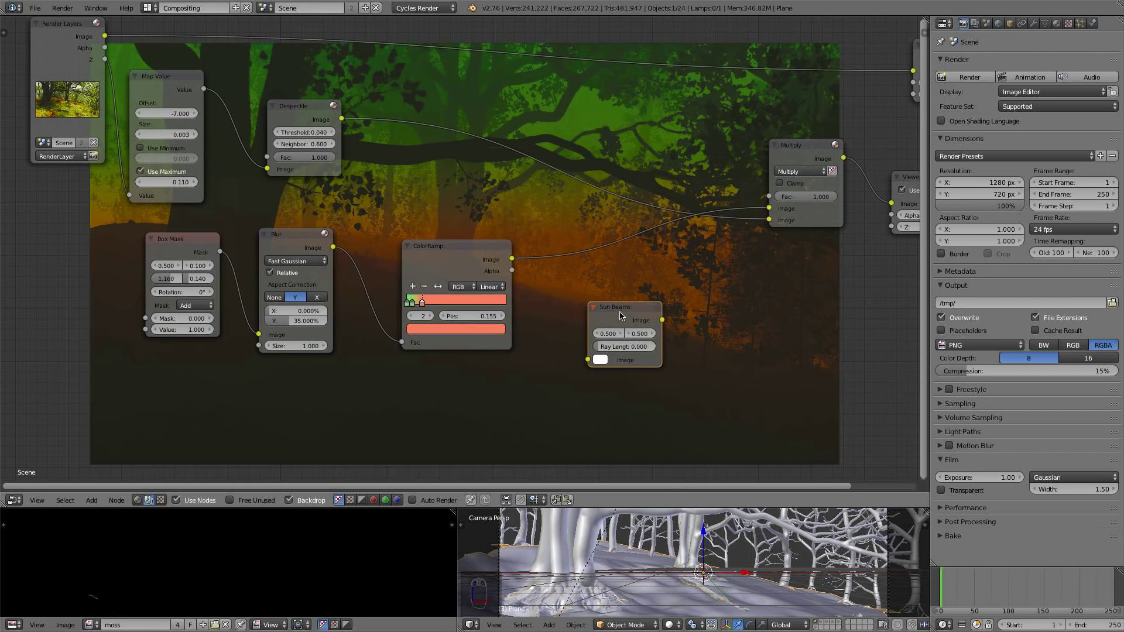
left_click_drag(640, 317, 555, 378)
middle_click_drag(550, 374, 641, 331)
scroll(641, 330, "down", 1)
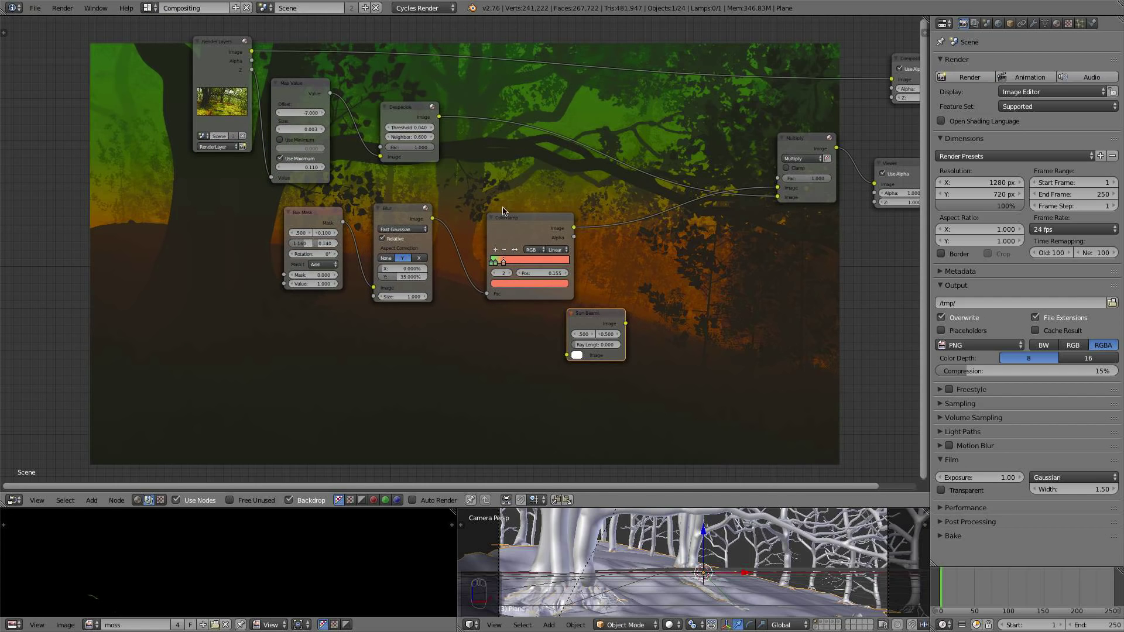
scroll(460, 292, "up", 2)
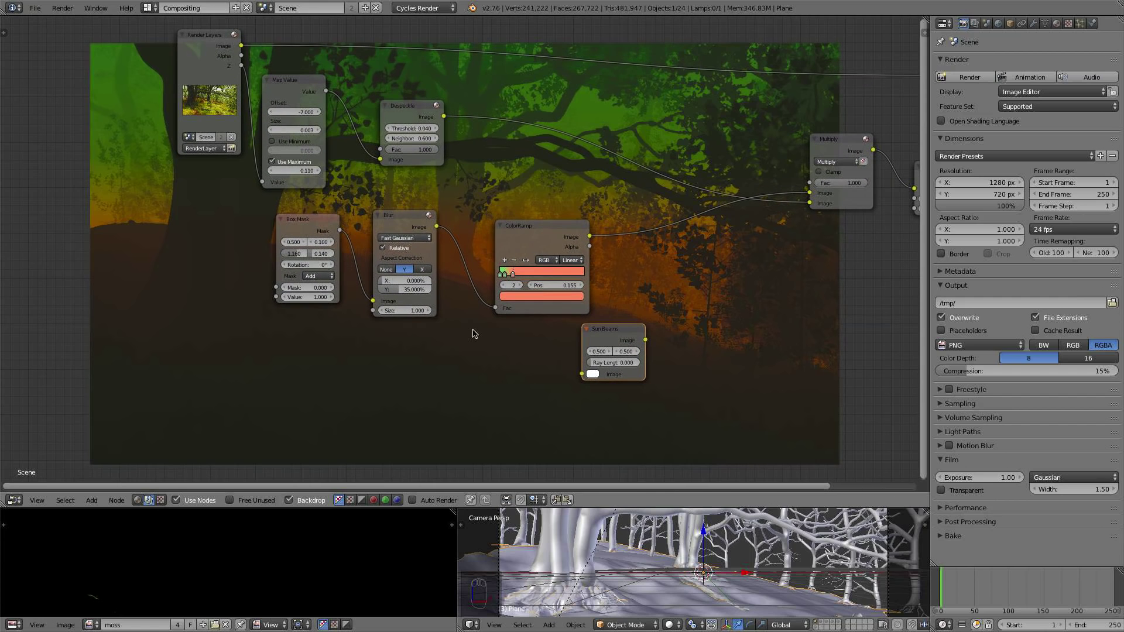
- Add a second ColorRamp node fed by the Render Layers Image output, connect it to Sun Beams' Image input, and preview the ramp in the Viewer
key("shift+a")
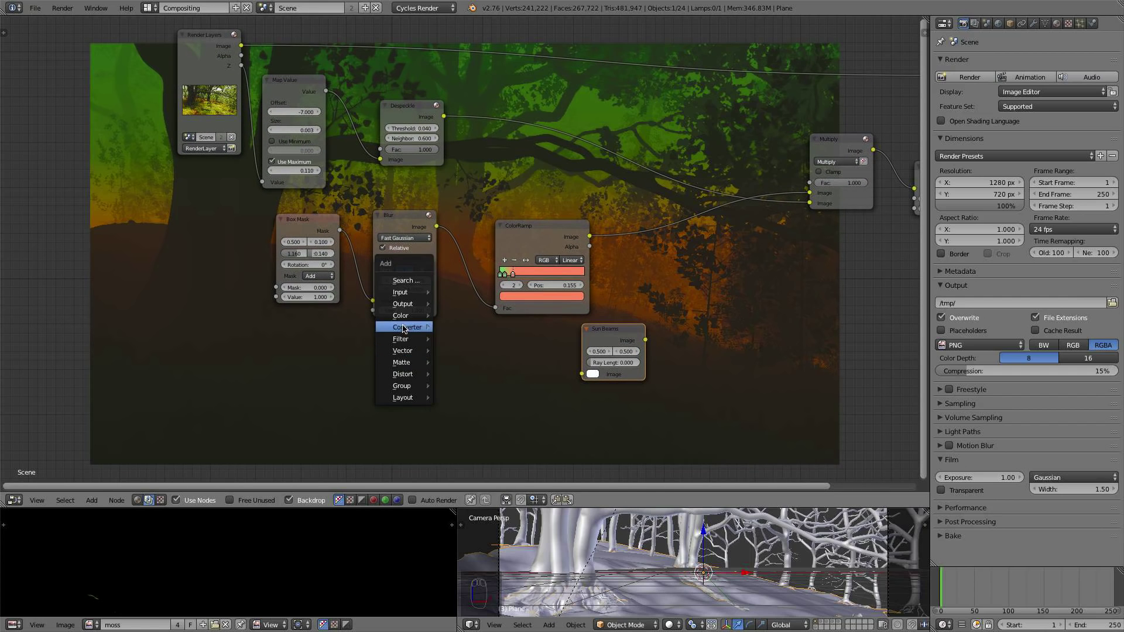
mouse_move(410, 328)
left_click(468, 339)
left_click(409, 341)
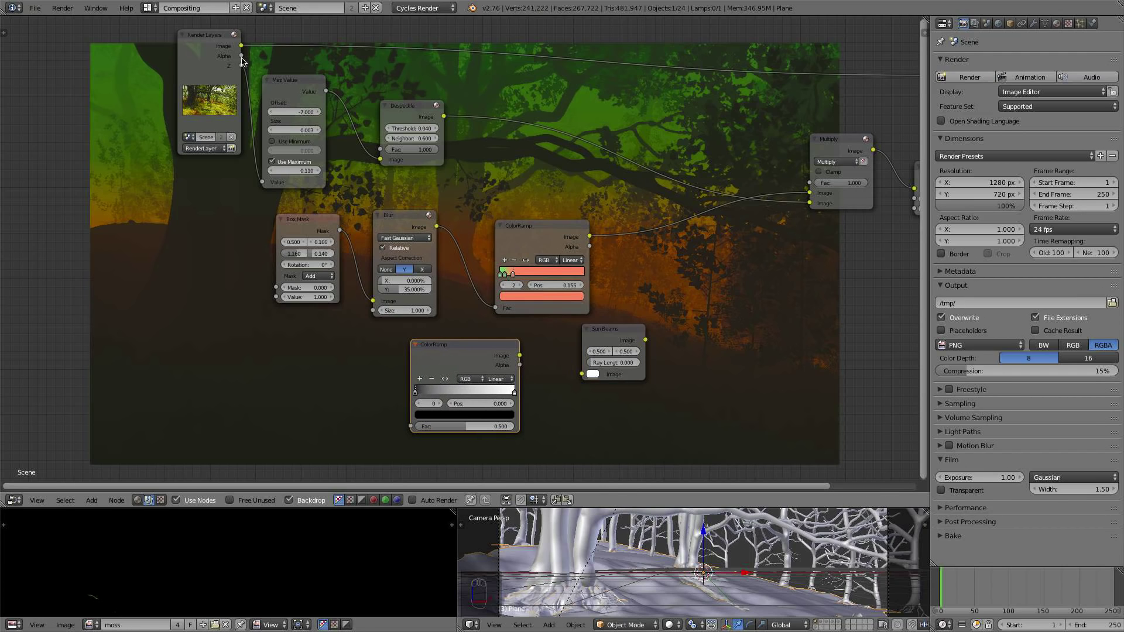
left_click_drag(241, 44, 435, 414)
left_click_drag(555, 350, 583, 374)
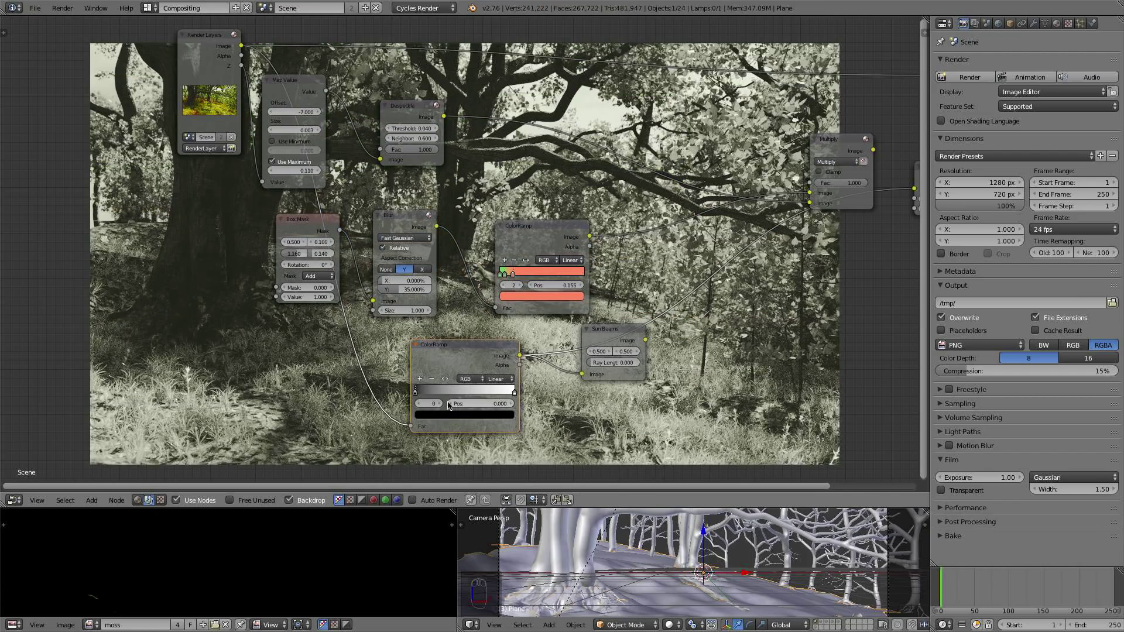
- Move the new ColorRamp's black stop to position 0.286
middle_click_drag(637, 415, 542, 293)
scroll(440, 355, "up", 7)
left_click_drag(216, 320, 266, 315)
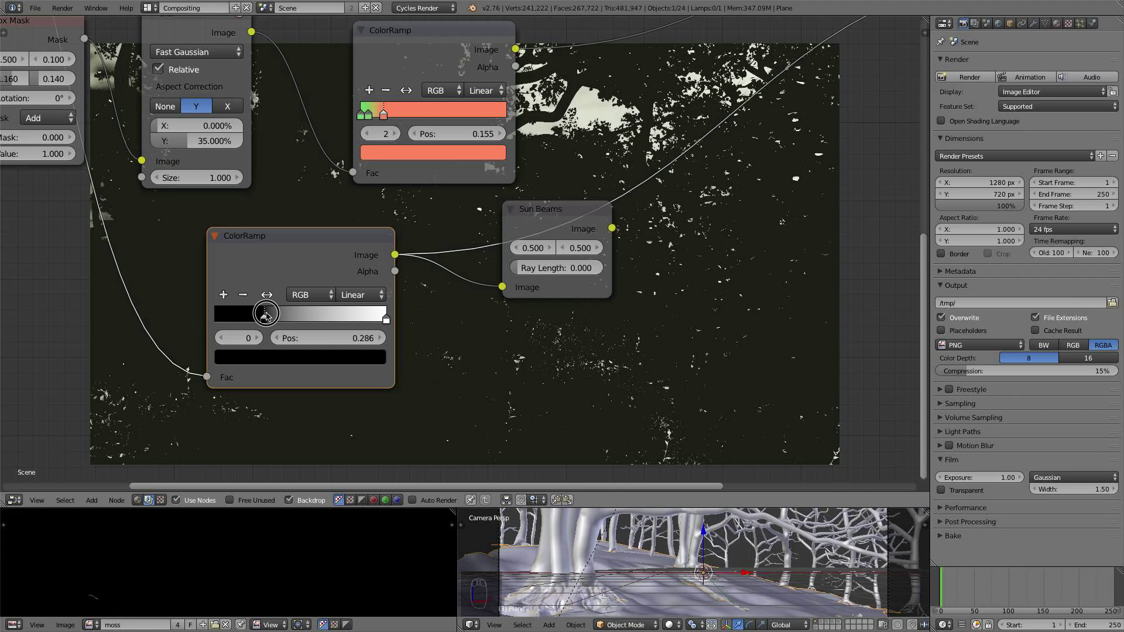
- Preview the Sun Beams output in the Viewer and set the node's Ray Length to 0.3
scroll(646, 171, "down", 2)
middle_click_drag(613, 247, 426, 288)
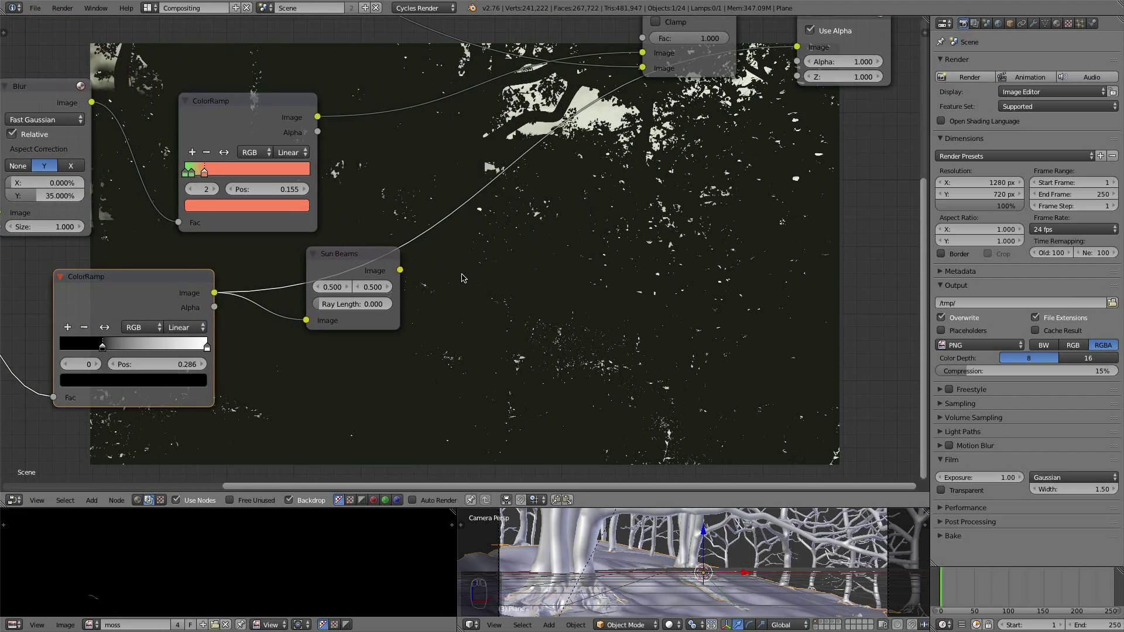
scroll(426, 287, "up", 4)
left_click_drag(336, 271, 332, 302)
scroll(424, 254, "up", 1)
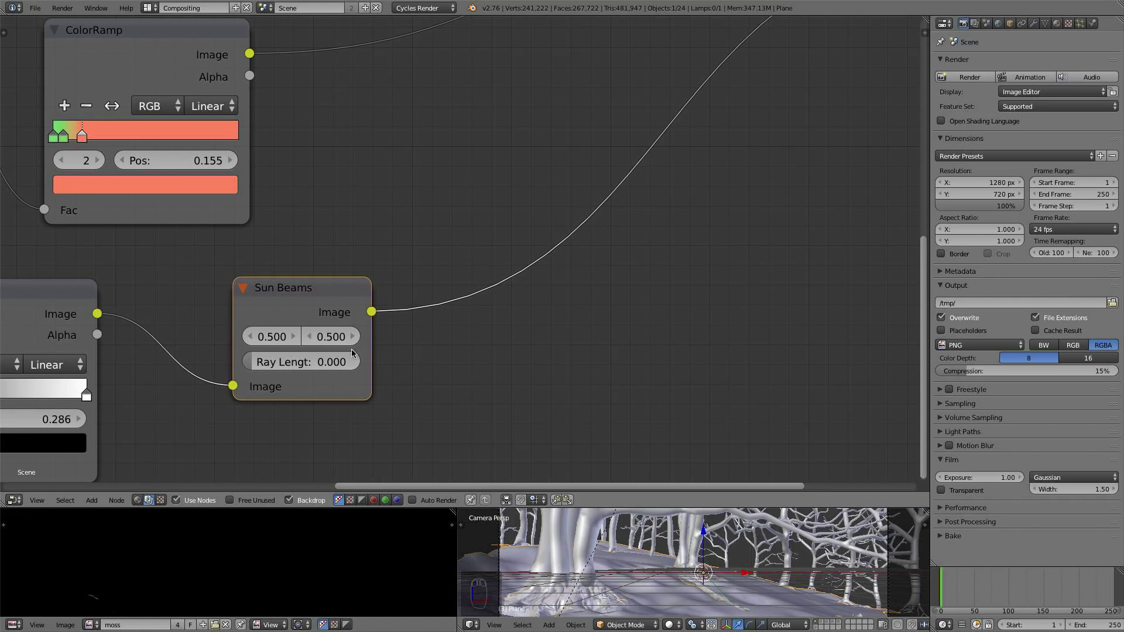
left_click(312, 358)
type(".")
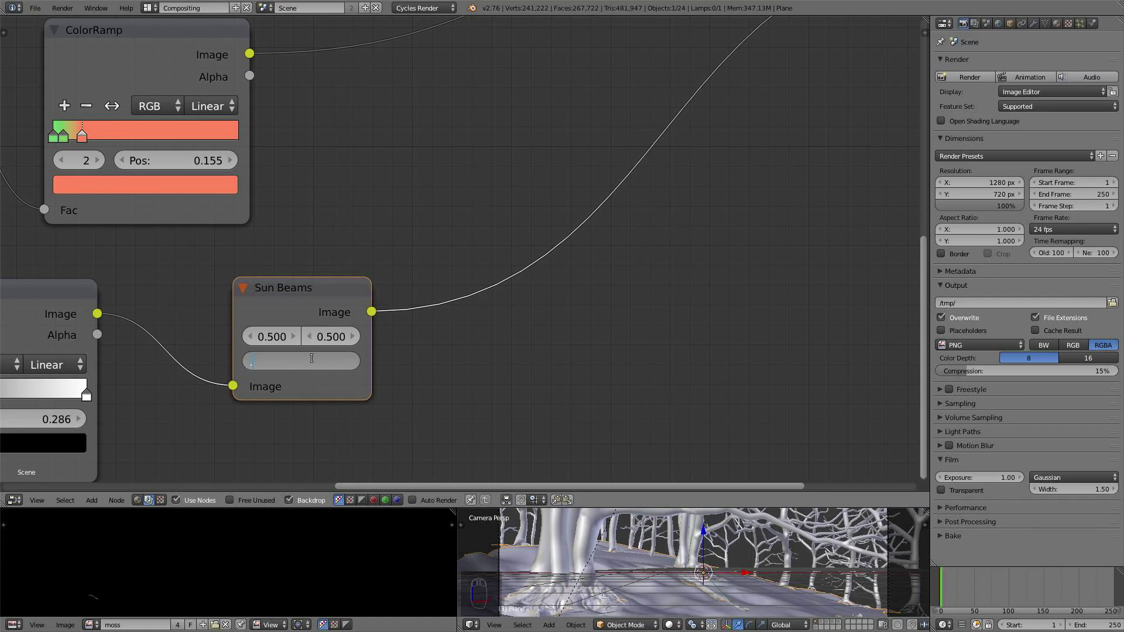
type("3")
key("Return")
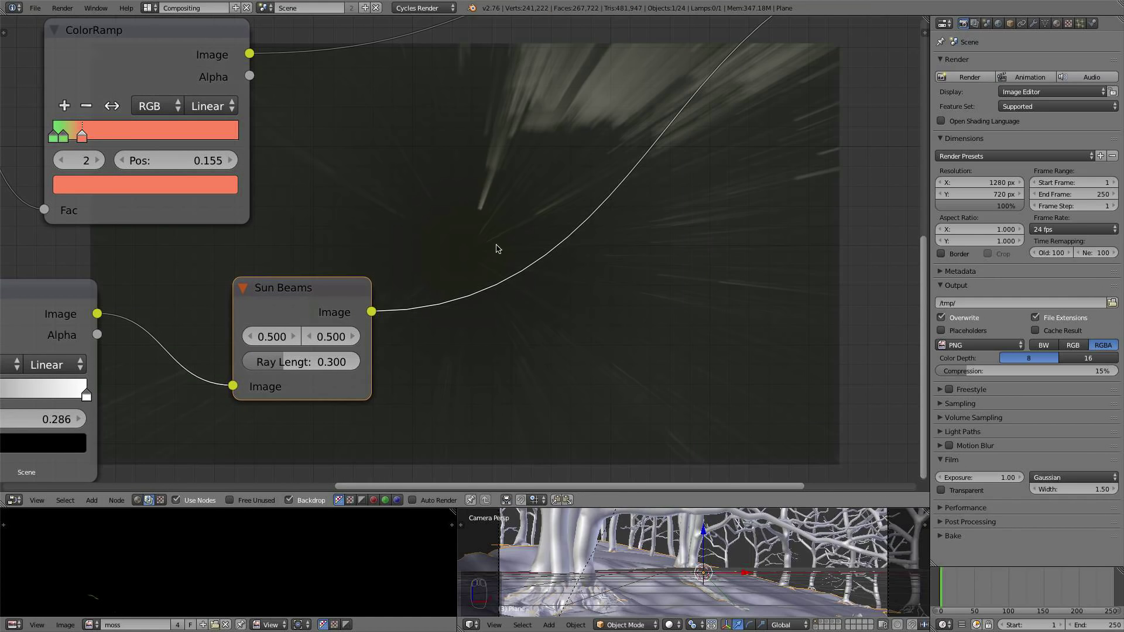
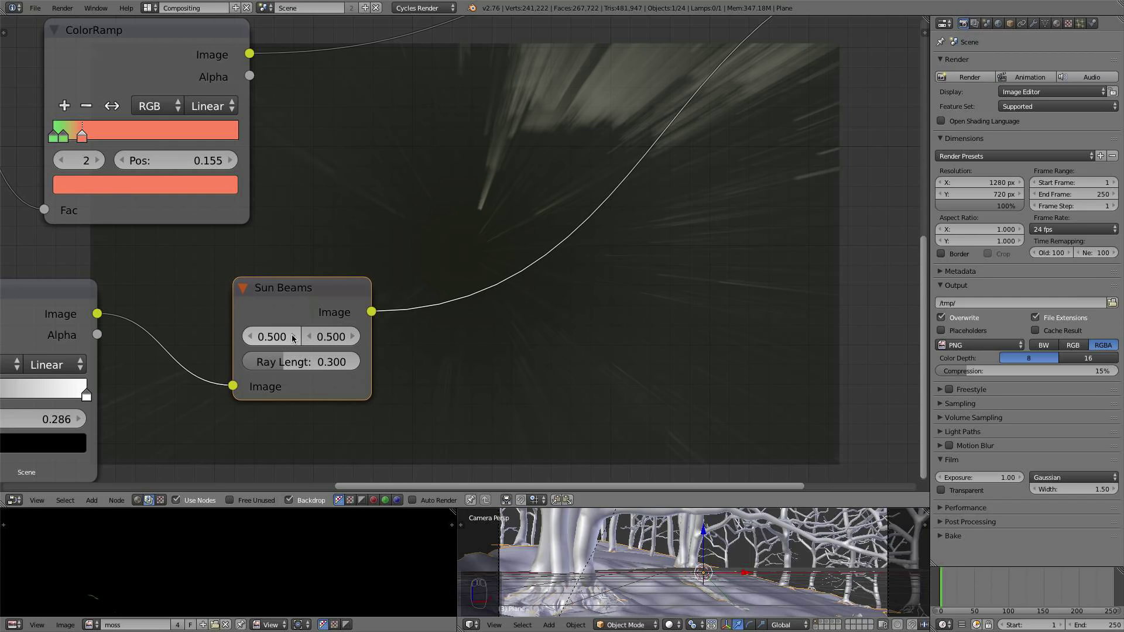
- Try 0.9 for the Sun Beams source's vertical position and settle on 1.3
left_click(327, 337)
type(".")
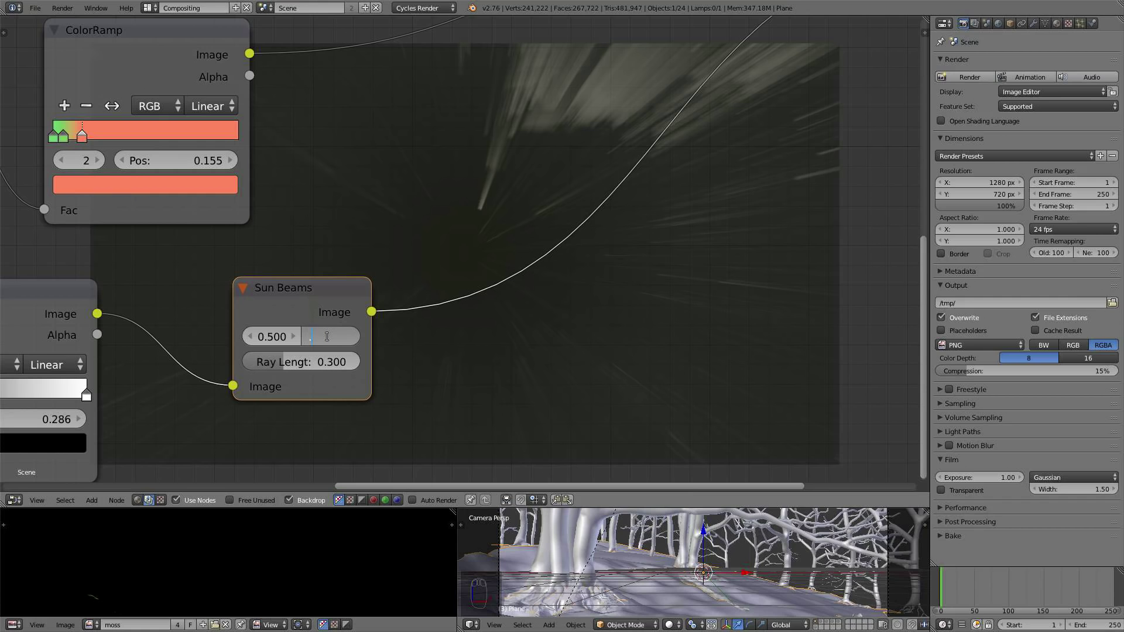
type("9")
key("Return")
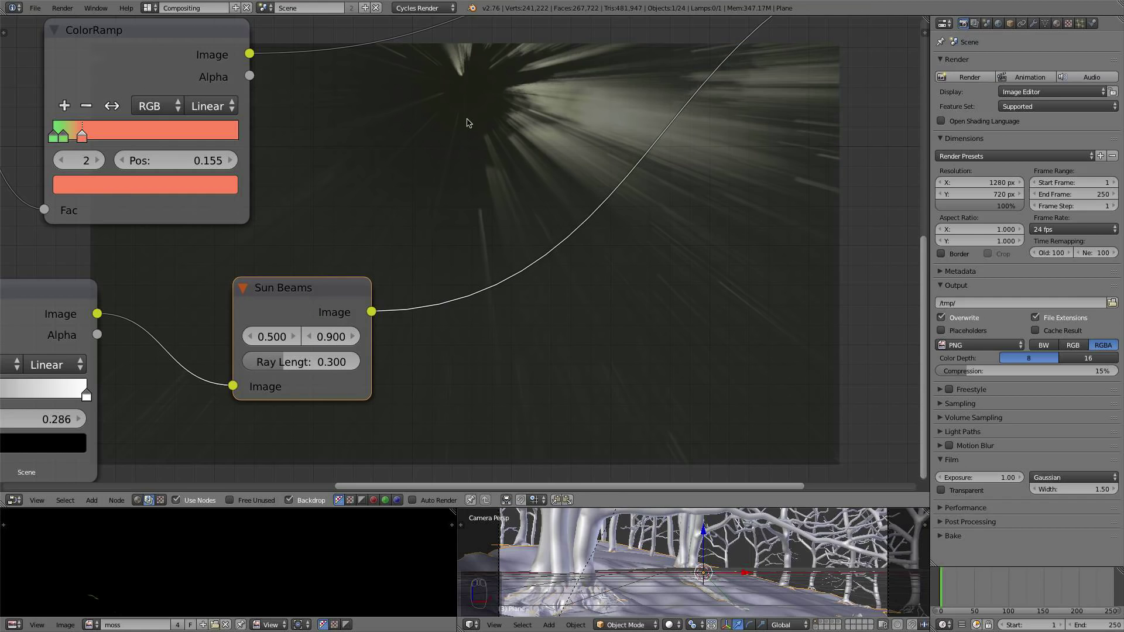
scroll(515, 293, "down", 1)
left_click(357, 325)
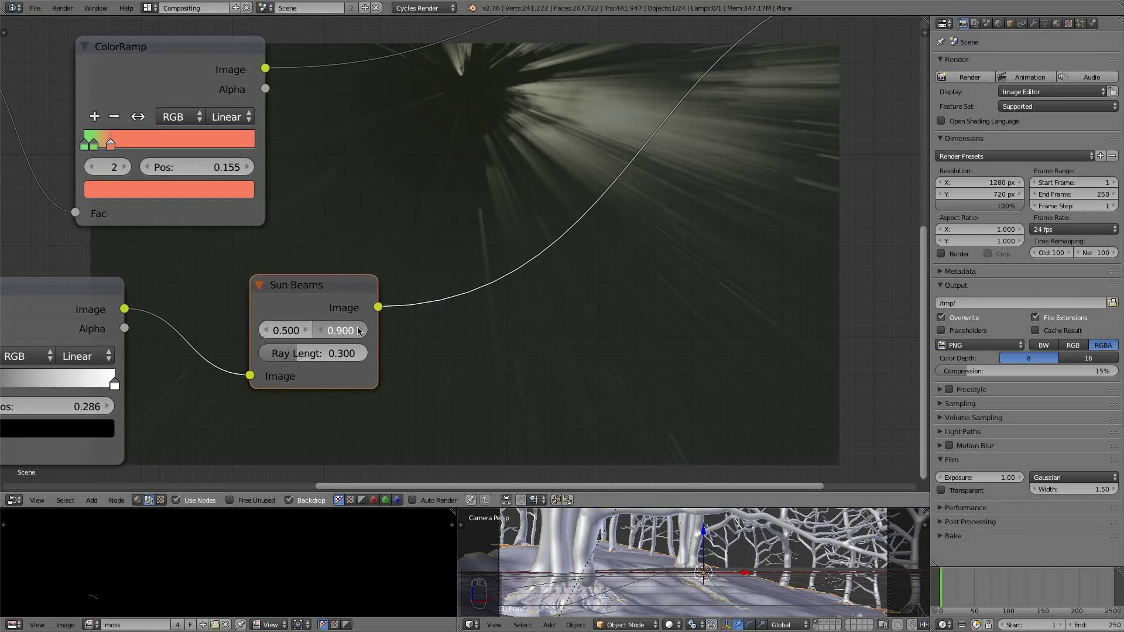
scroll(508, 170, "down", 2)
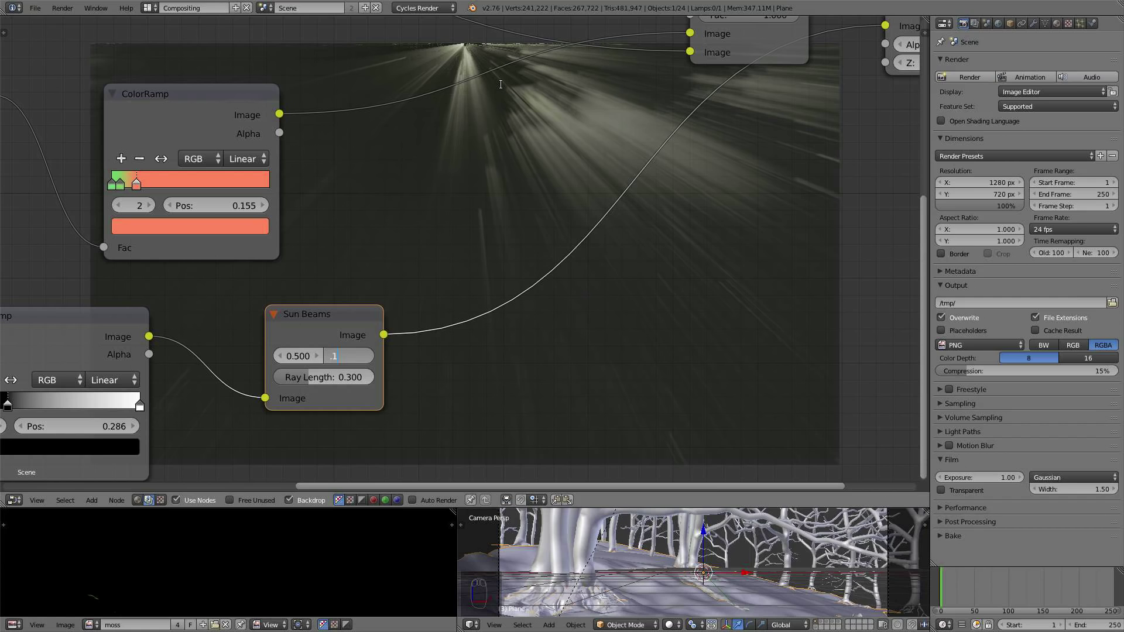
key("Return")
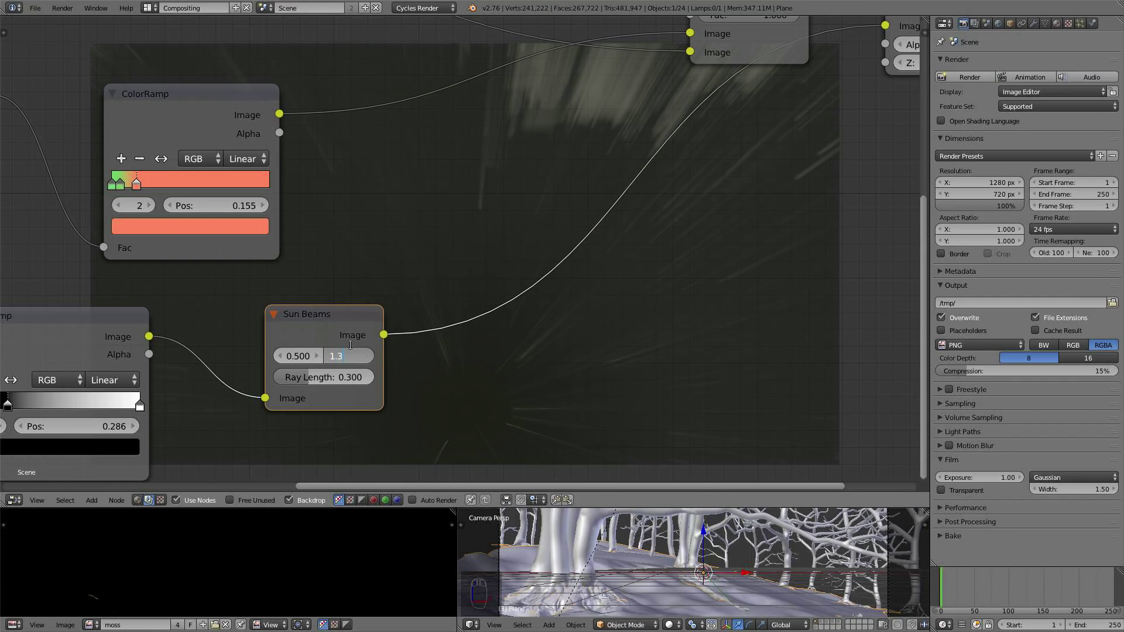
key("Return")
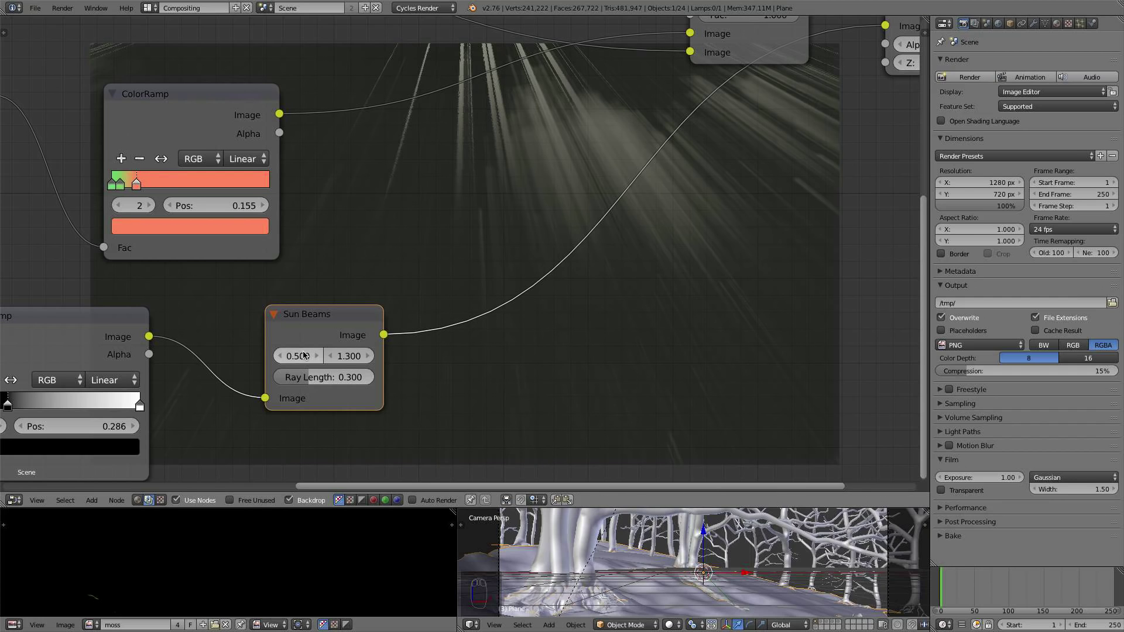
- Try 0.9, 1.1 and 1.0 for the Sun Beams source's horizontal position and settle on 0.8
type(".9")
key("Return")
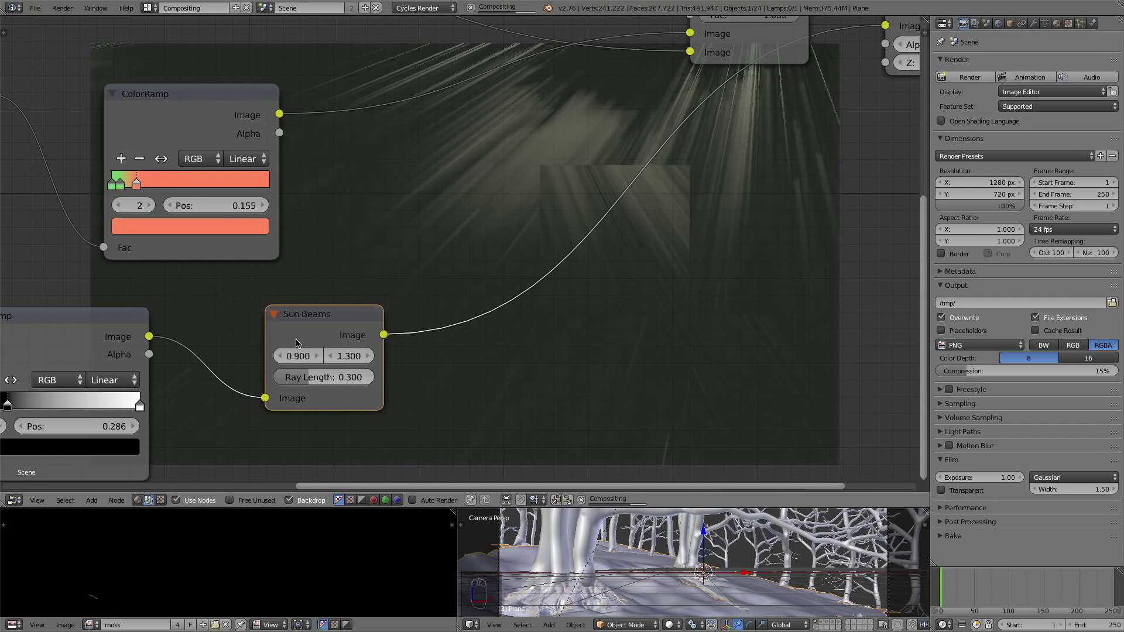
middle_click_drag(547, 195, 613, 177)
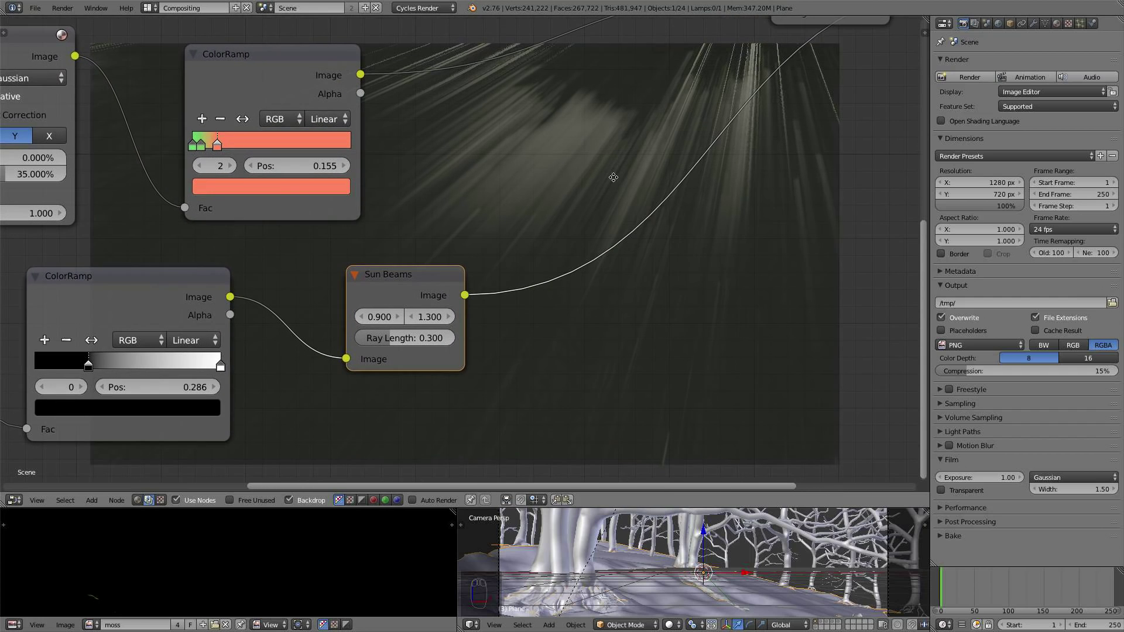
left_click_drag(380, 316, 398, 317)
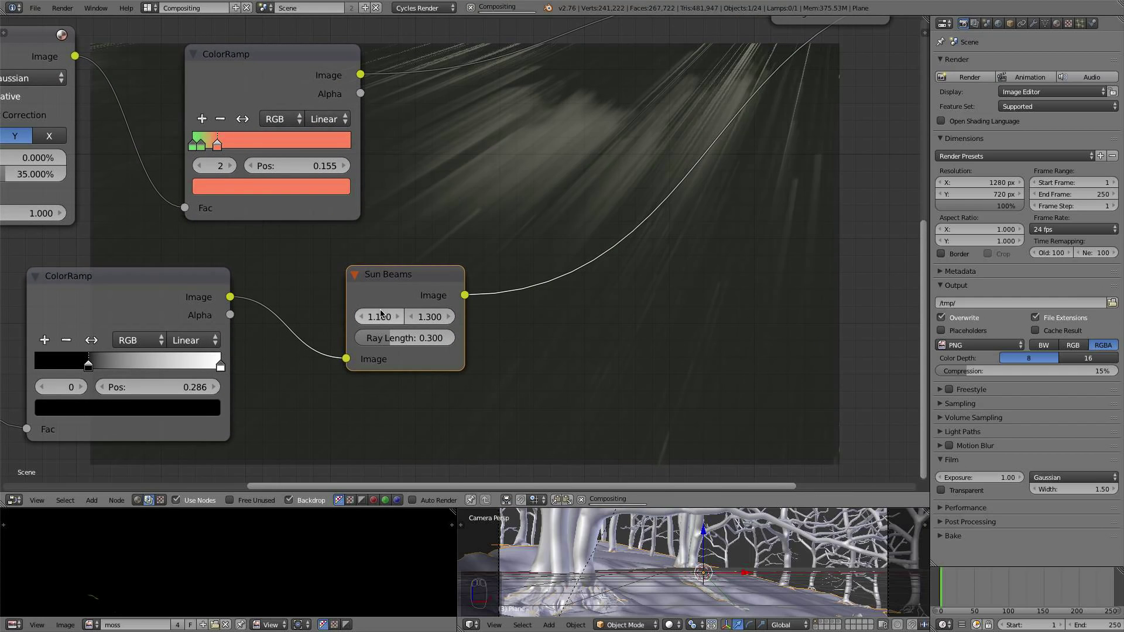
left_click(363, 316)
left_click(364, 316)
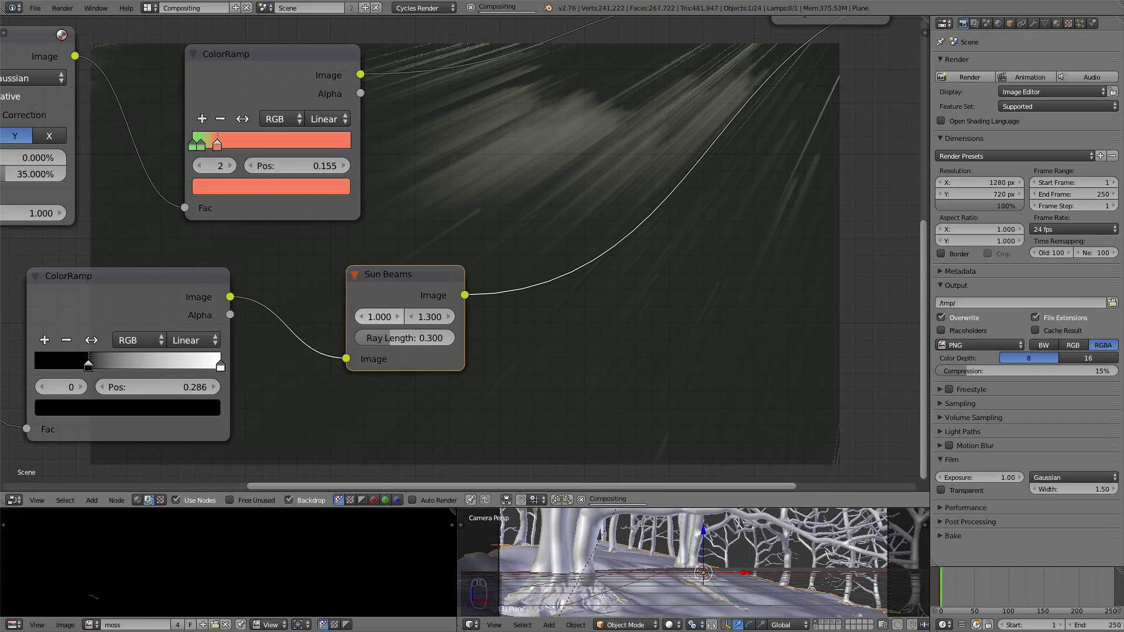
left_click(359, 316)
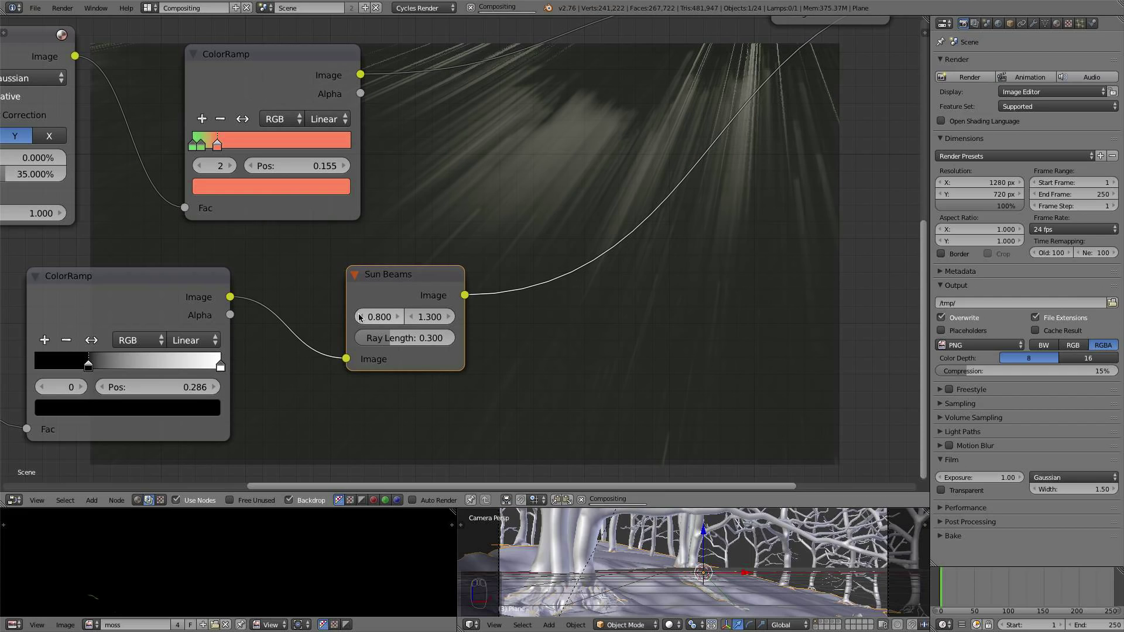
- Try a Sun Beams Ray Length of 0.2 and settle on 0.4
left_click(421, 339)
type("0.")
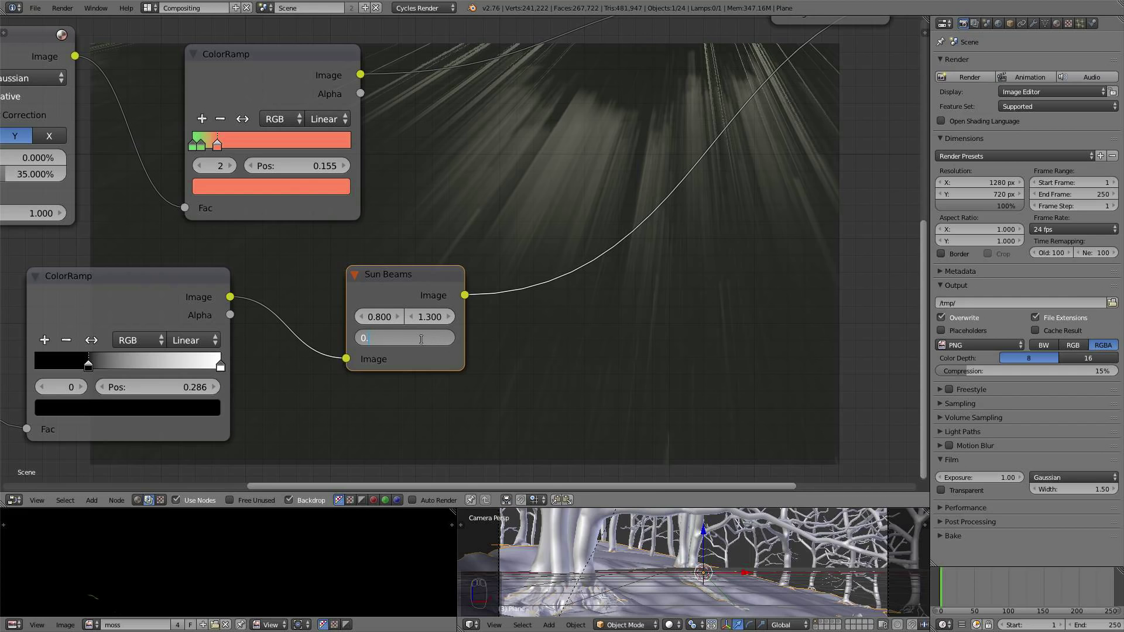
type("2")
key("Return")
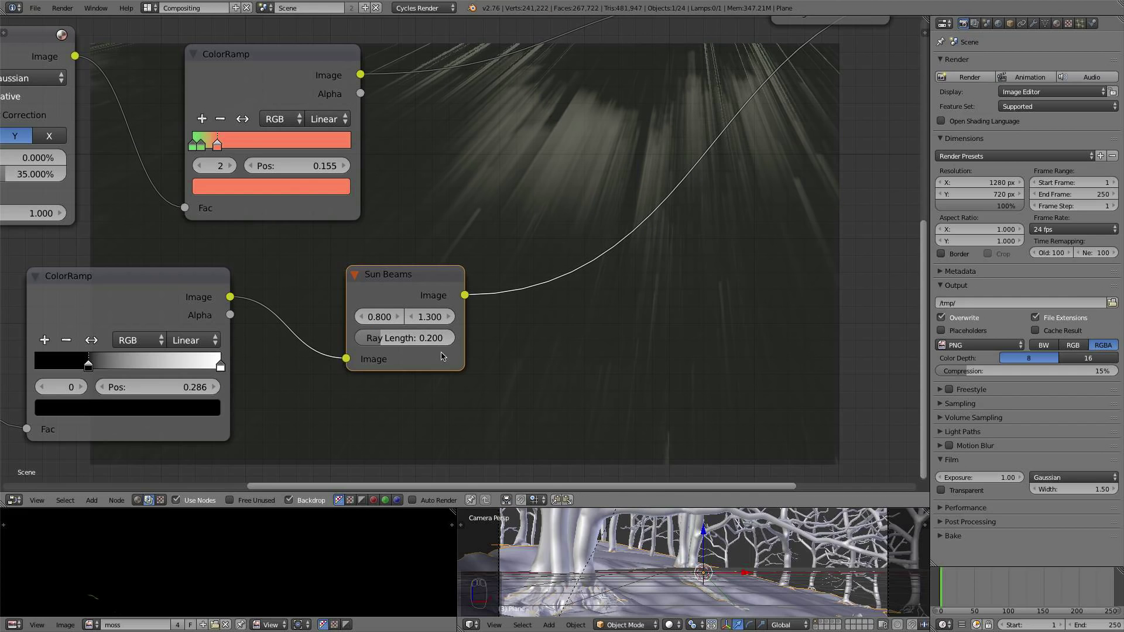
middle_click_drag(459, 356, 605, 328)
left_click(571, 315)
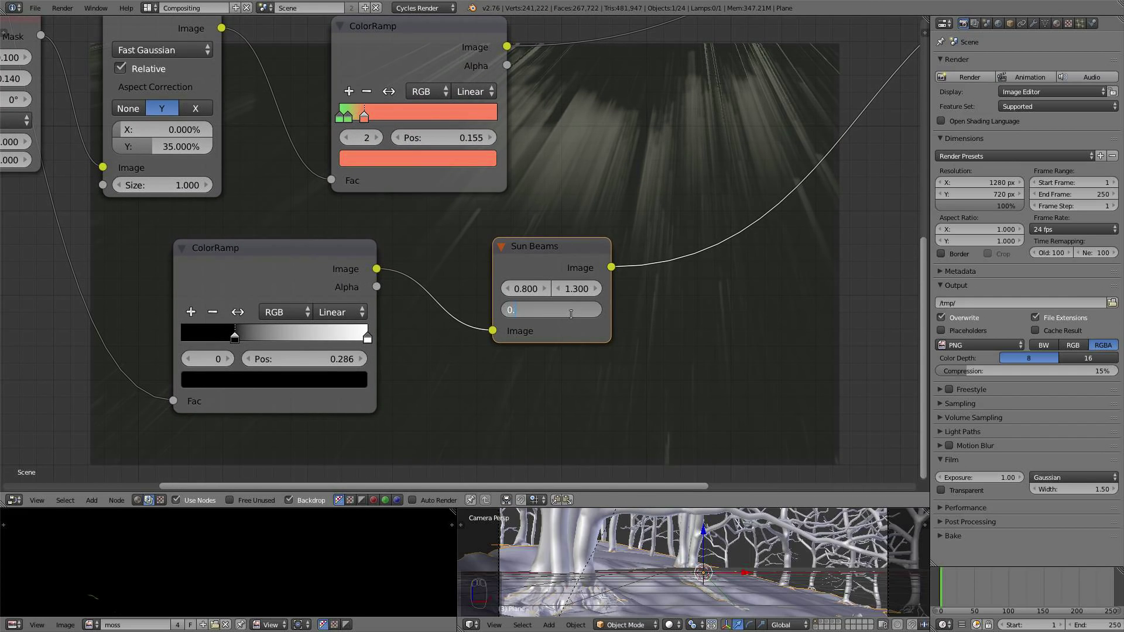
type("0.4")
key("Return")
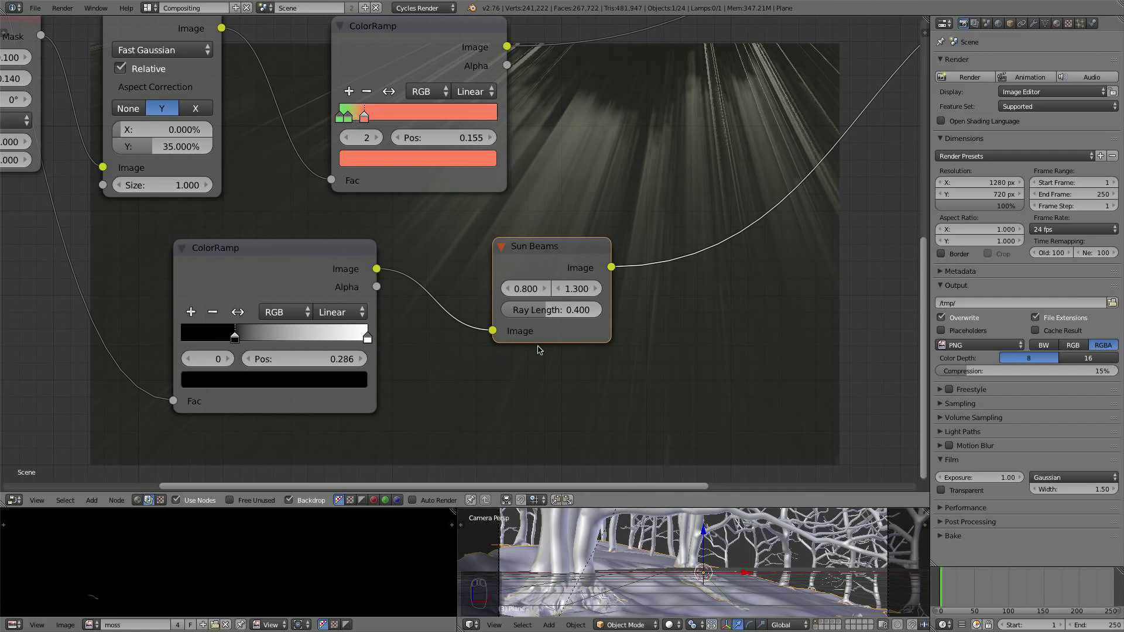
- Tighten the contrast of the ColorRamp feeding Sun Beams, with the black stop at 0.350 and the white stop at 0.836
middle_click_drag(493, 352, 541, 342)
mouse_move(291, 330)
left_mouse_down()
mouse_move(263, 327)
mouse_move(279, 326)
left_mouse_up()
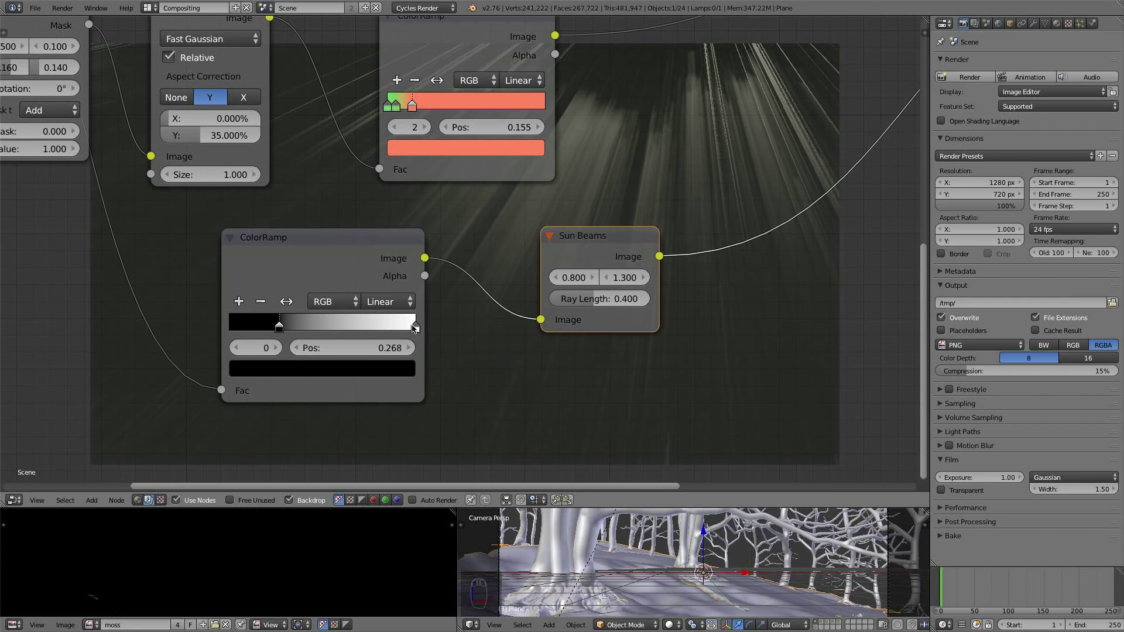
left_click_drag(414, 328, 384, 327)
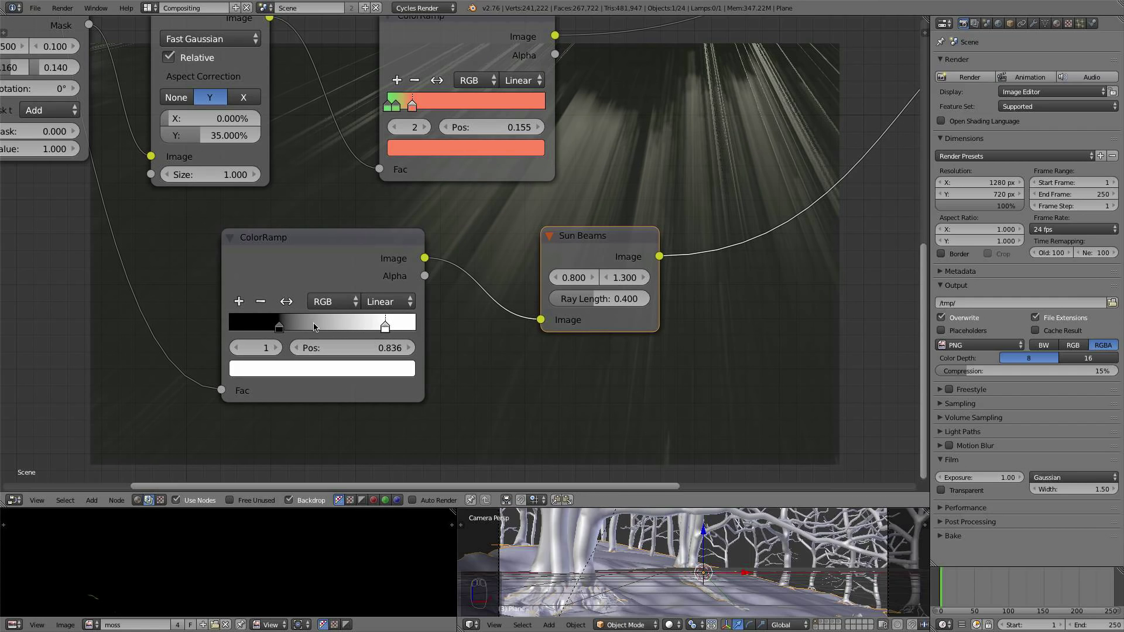
left_click_drag(287, 326, 301, 327)
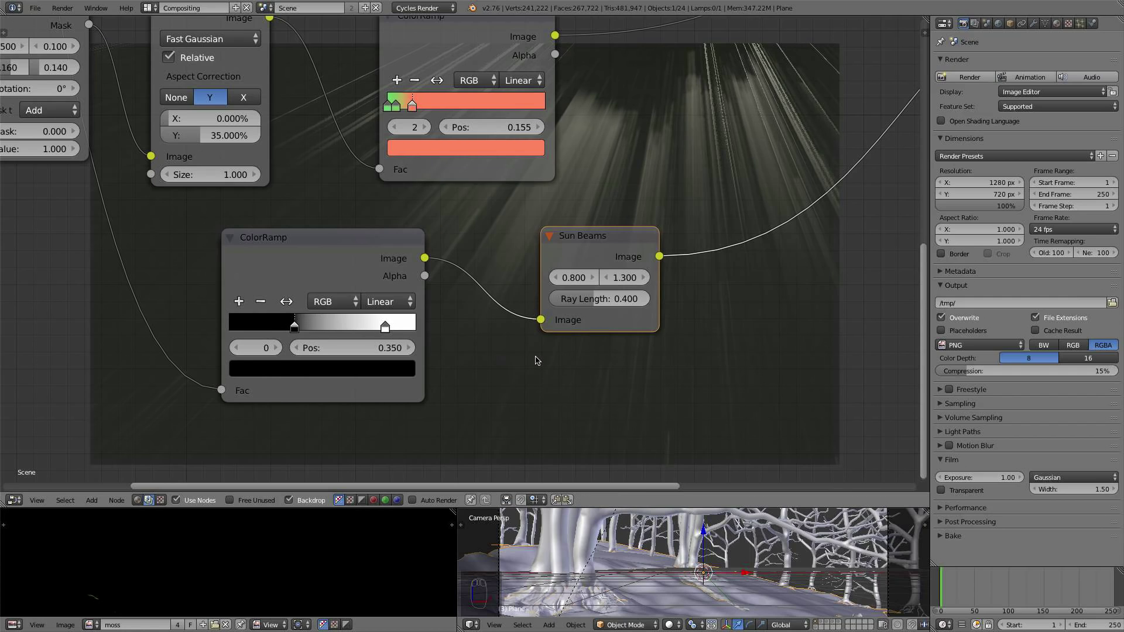
- Nudge the Sun Beams, Multiply and Despeckle nodes apart to make room for another node
scroll(529, 361, "down", 1)
middle_click_drag(485, 375, 266, 427)
scroll(433, 334, "down", 2)
middle_click_drag(450, 335, 532, 337)
scroll(521, 335, "up", 2)
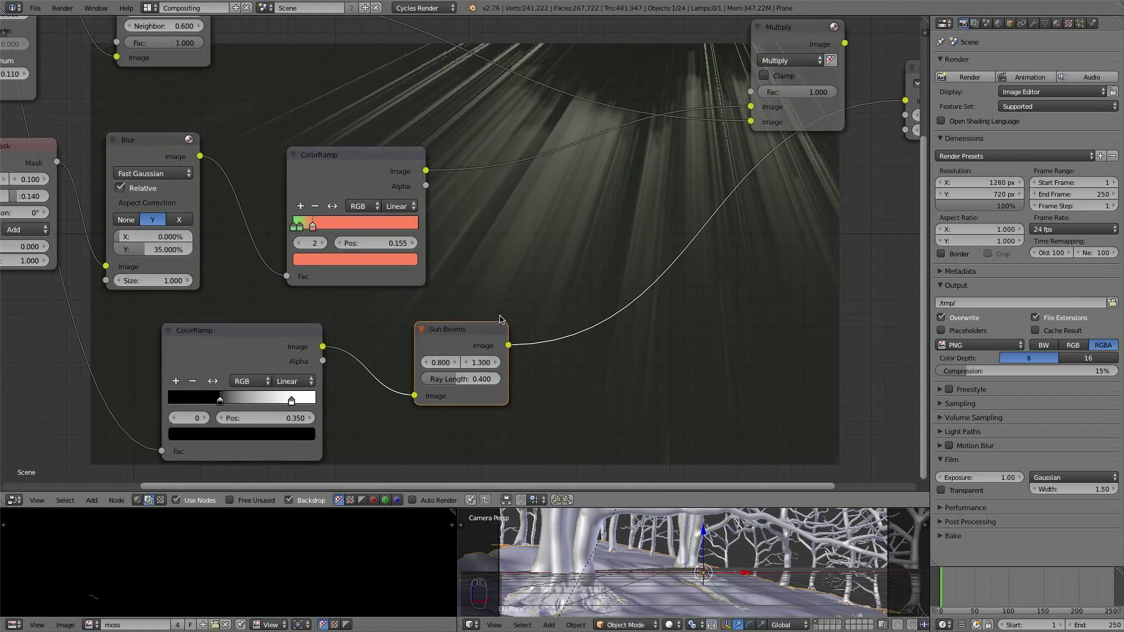
scroll(495, 320, "down", 1)
left_click_drag(476, 327, 461, 337)
middle_click_drag(672, 191, 642, 246)
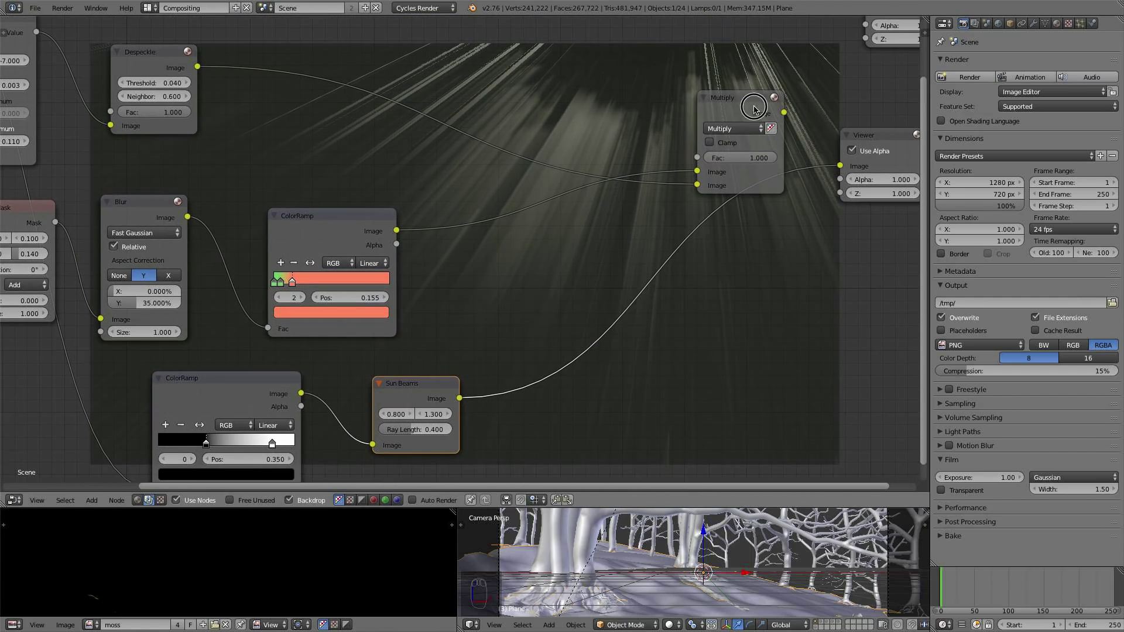
left_click_drag(755, 108, 773, 98)
left_click_drag(167, 67, 175, 74)
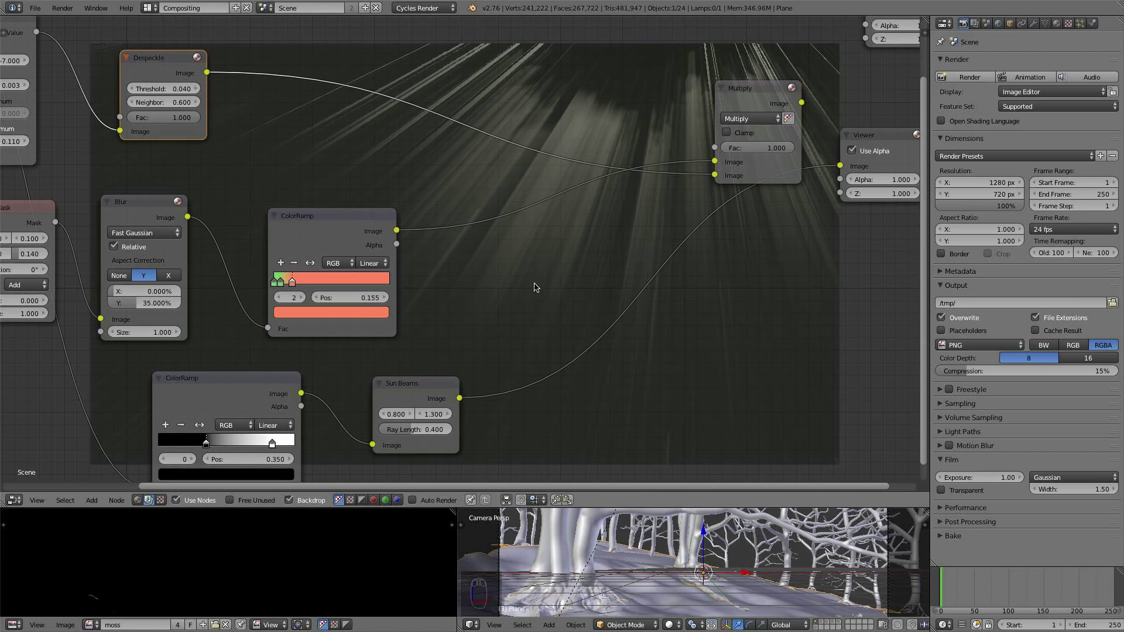
- Add a Mix node in the empty space between the Sun Beams and Multiply nodes
key("shift+a")
mouse_move(494, 272)
left_click(568, 272)
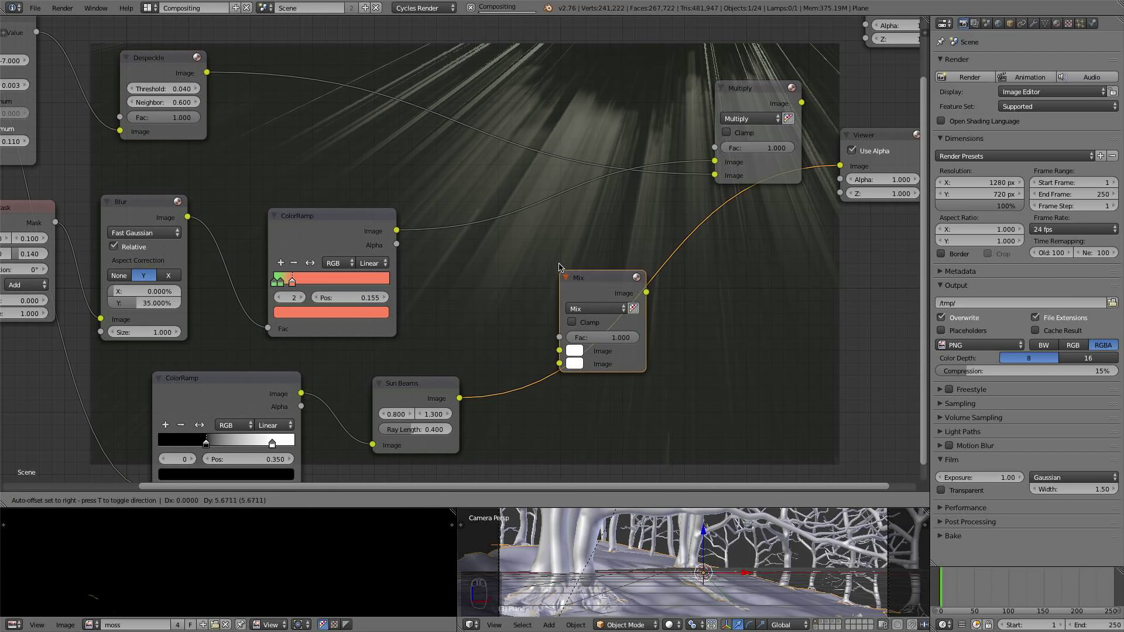
- Insert the new Mix node on the link between Despeckle and the Multiply mix node, and set its blend mode to Screen
left_click(508, 92)
left_click_drag(514, 95, 566, 152)
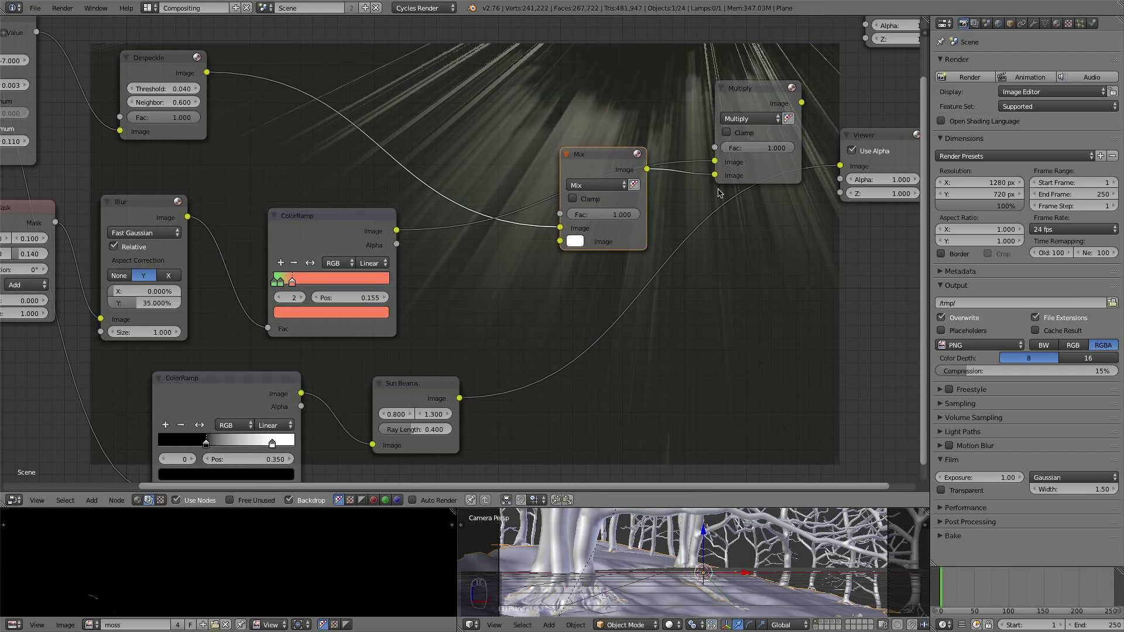
left_click(588, 185)
left_click(594, 243)
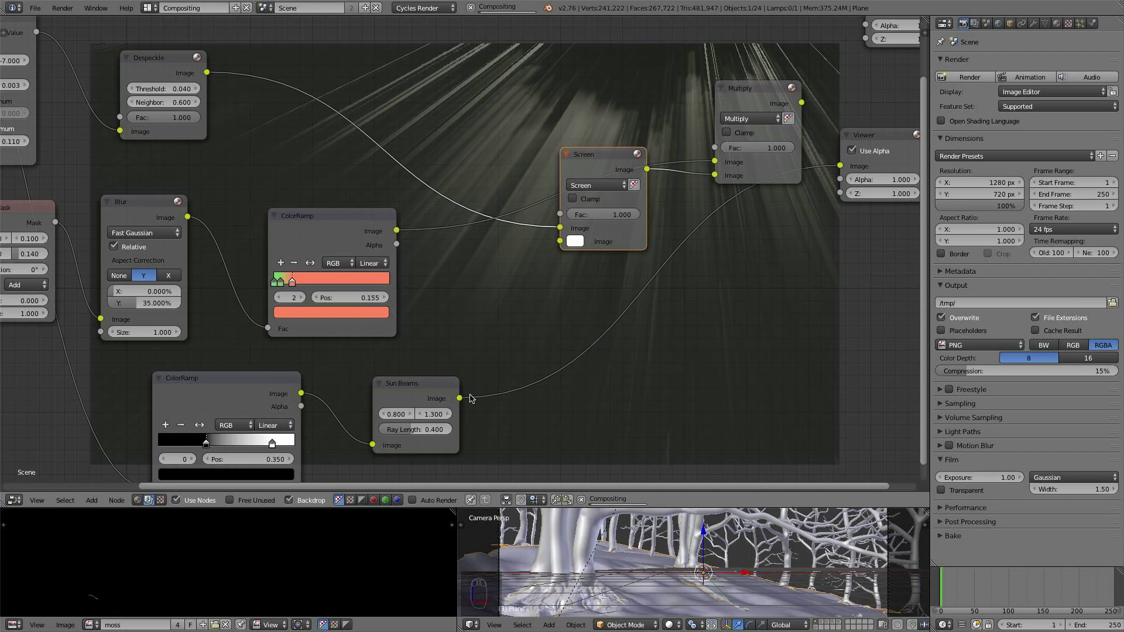
- Connect the Sun Beams output to the Screen node's second image input and preview the Multiply mix node's result
key("g")
left_click(446, 403)
left_click_drag(459, 398, 536, 247)
middle_click_drag(573, 301, 489, 347)
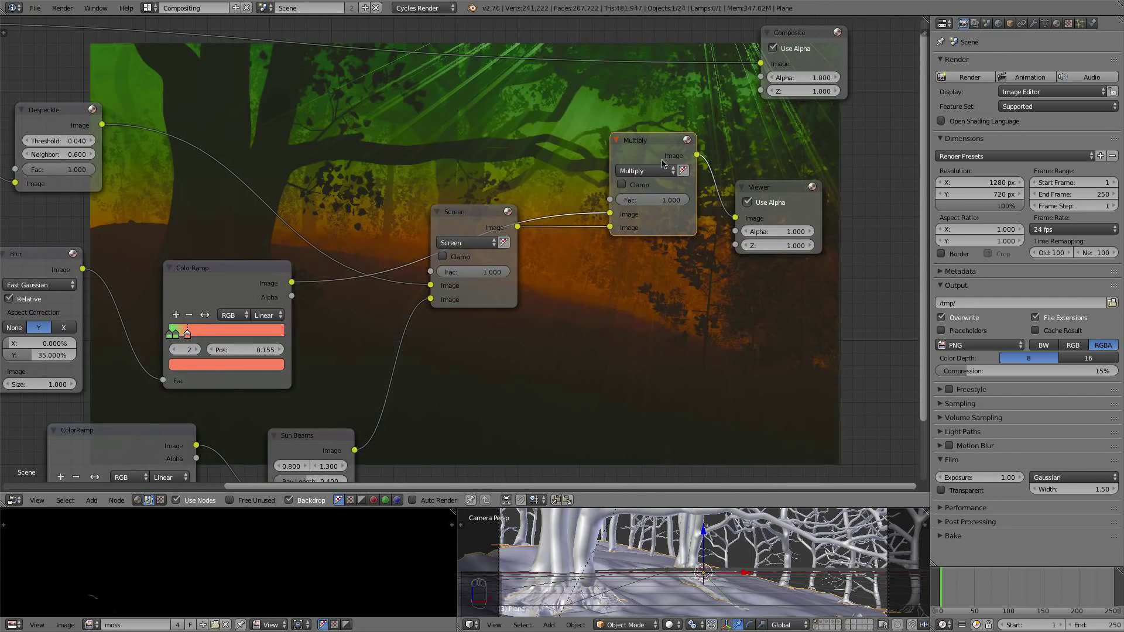
- Move the white stop of the ColorRamp feeding Sun Beams to position 1.000
scroll(645, 230, "down", 2)
middle_click_drag(645, 230, 764, 230)
scroll(679, 212, "up", 4)
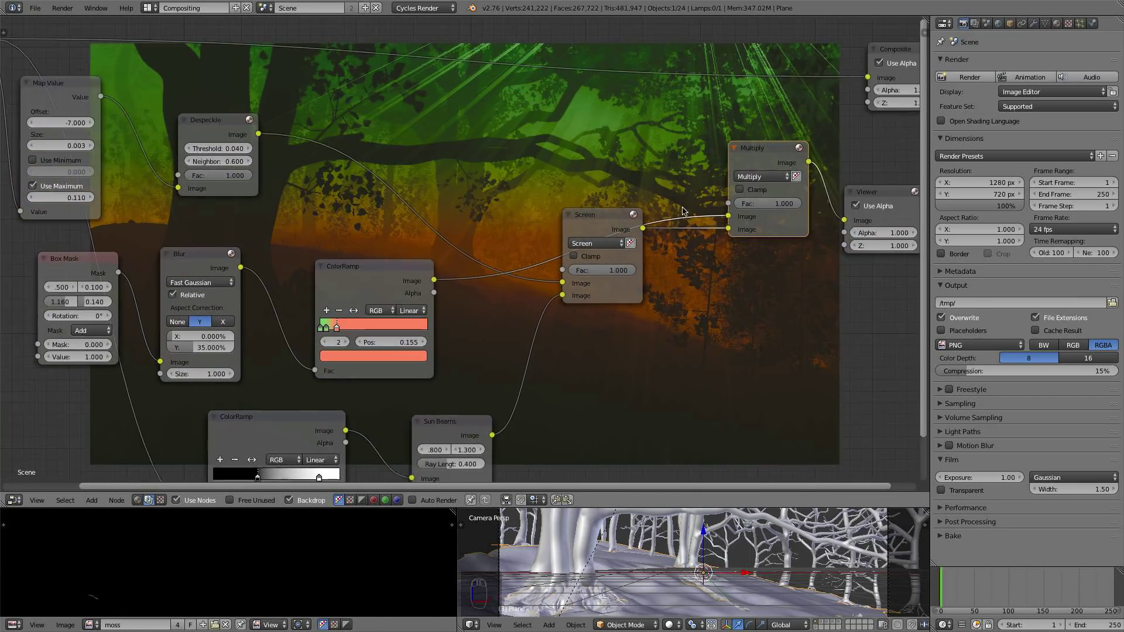
scroll(654, 224, "up", 4)
middle_click_drag(629, 234, 634, 206)
middle_click_drag(324, 489, 329, 307)
left_click_drag(233, 413, 266, 415)
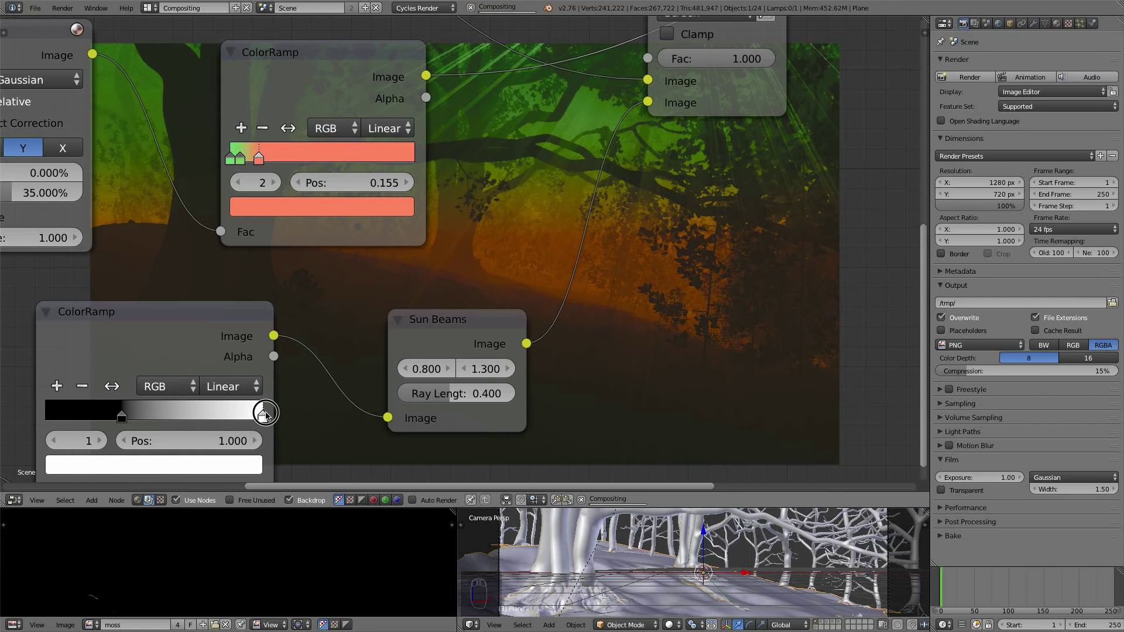
- Examine the light rays in the backdrop preview with the nodes moved out of the way
scroll(622, 292, "down", 4)
middle_click_drag(621, 293, 273, 115)
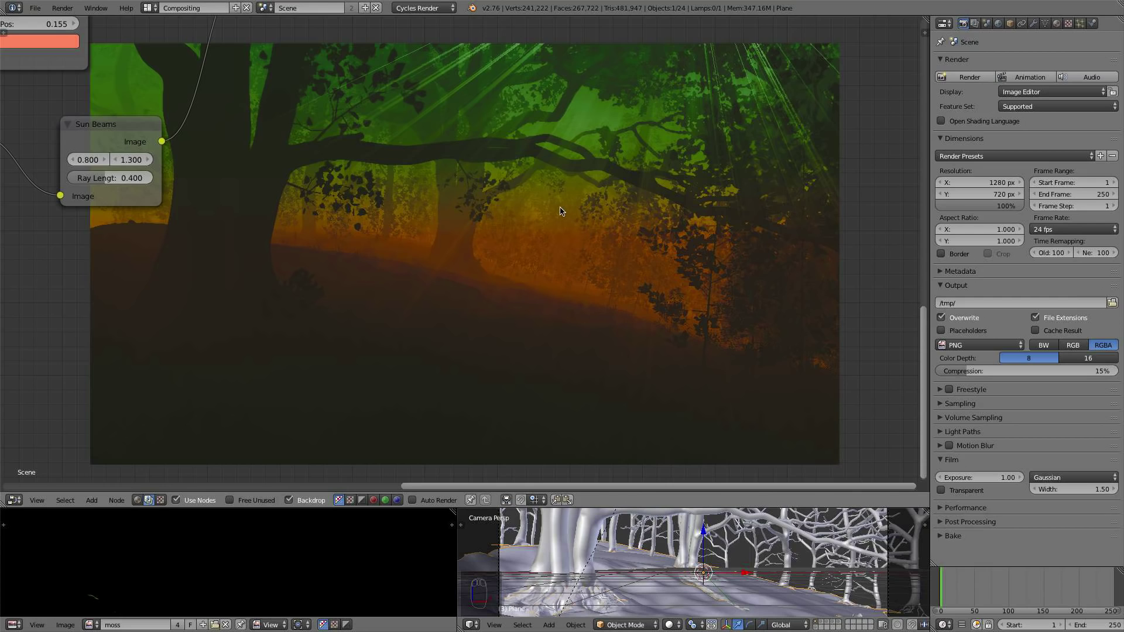
scroll(562, 211, "down", 2)
middle_click_drag(560, 212, 704, 295)
scroll(441, 274, "up", 3)
middle_click_drag(384, 266, 603, 295)
scroll(688, 225, "down", 3)
scroll(562, 305, "up", 7)
middle_click_drag(619, 240, 533, 245)
scroll(532, 244, "up", 3)
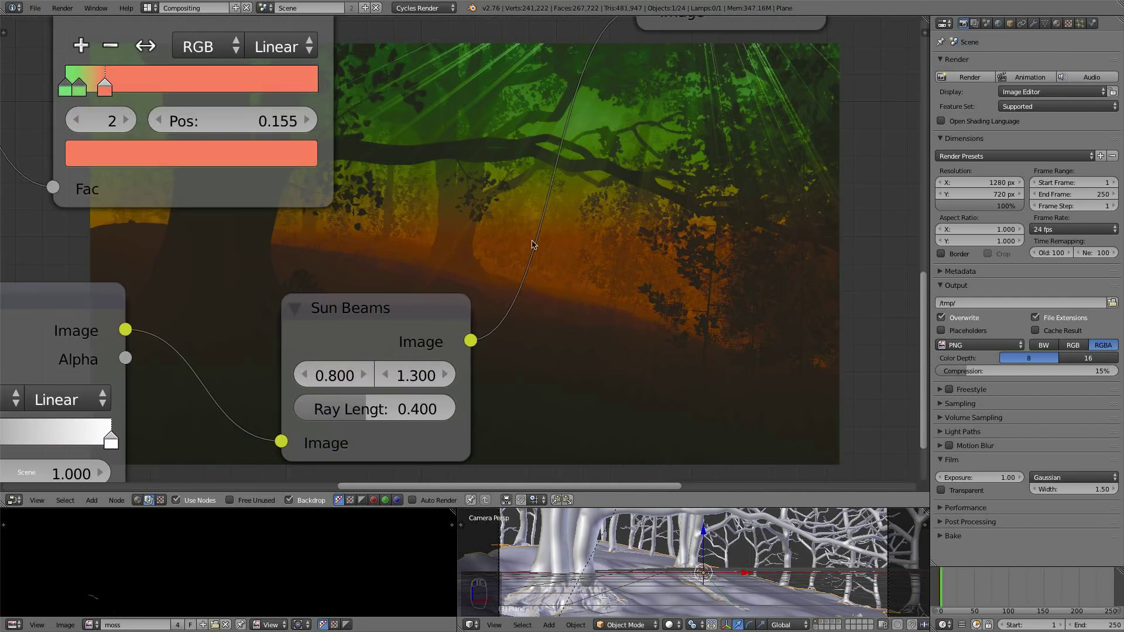
- Add a Math node on the link between Sun Beams and the Screen node
scroll(561, 240, "down", 1)
key("shift+a")
mouse_move(562, 240)
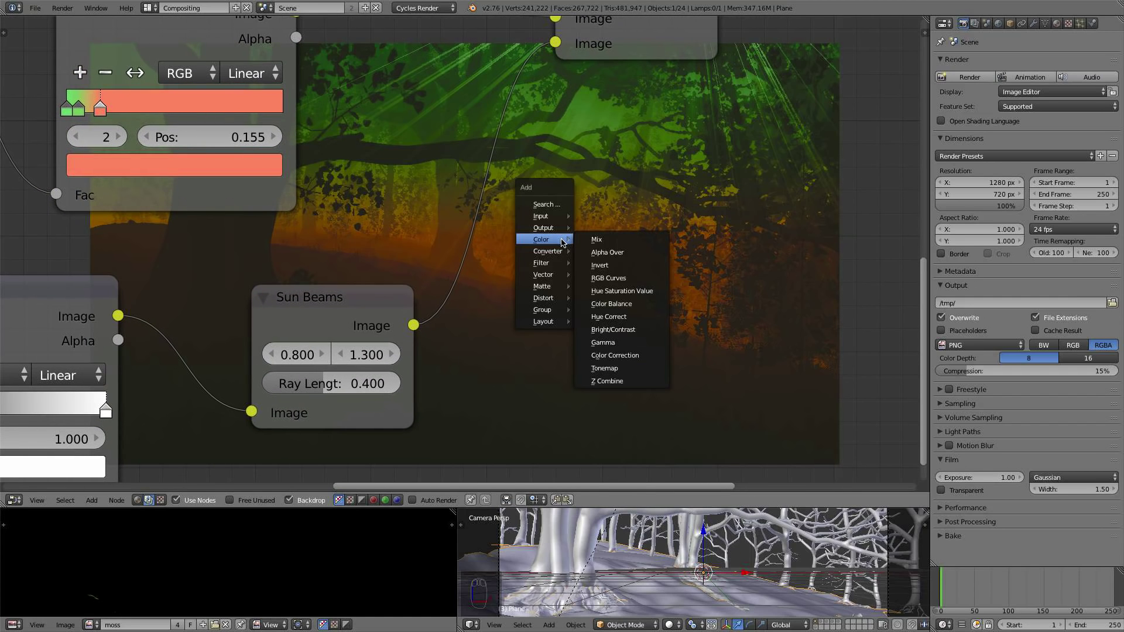
mouse_move(549, 274)
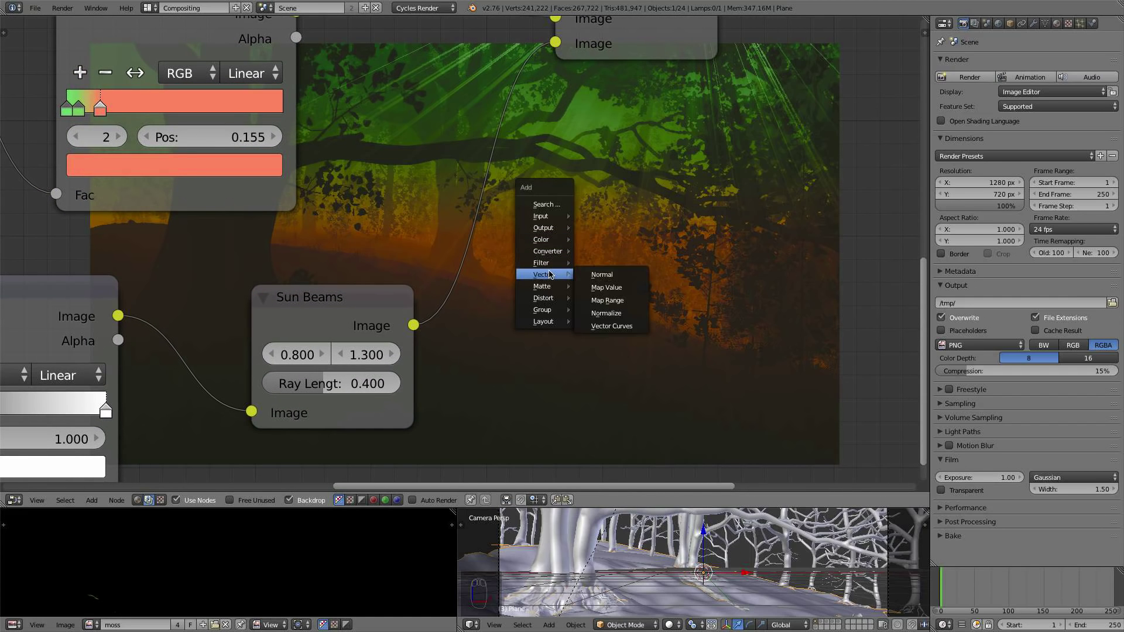
left_click(603, 251)
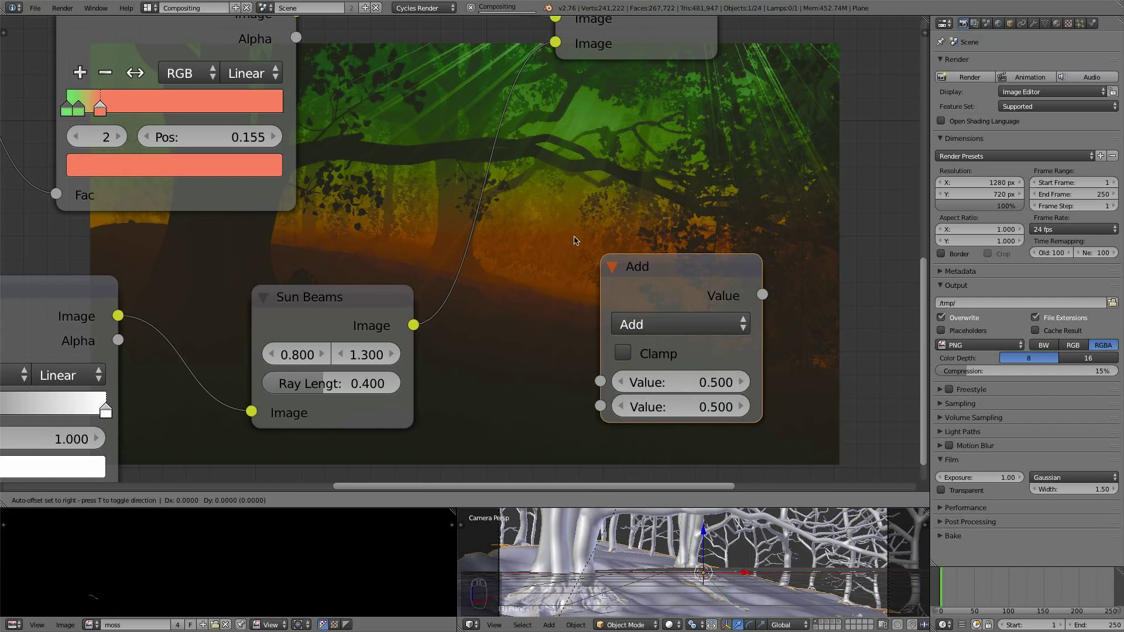
left_click(449, 104)
- Set the Math node's operation to Multiply with a second value of 1.300
left_click(556, 221)
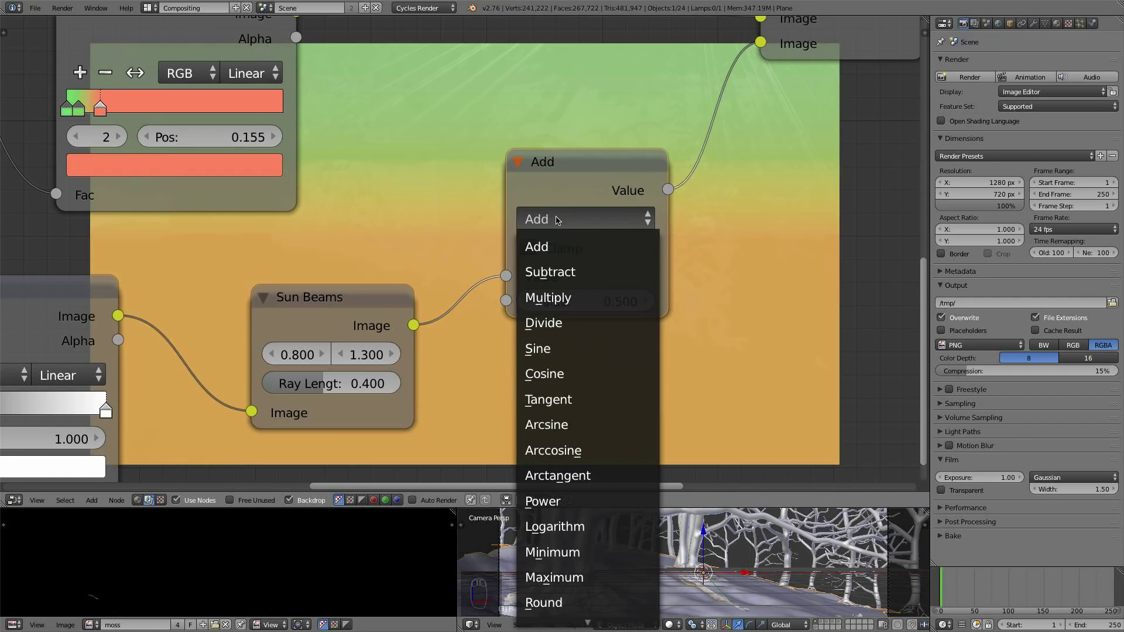
left_click(575, 295)
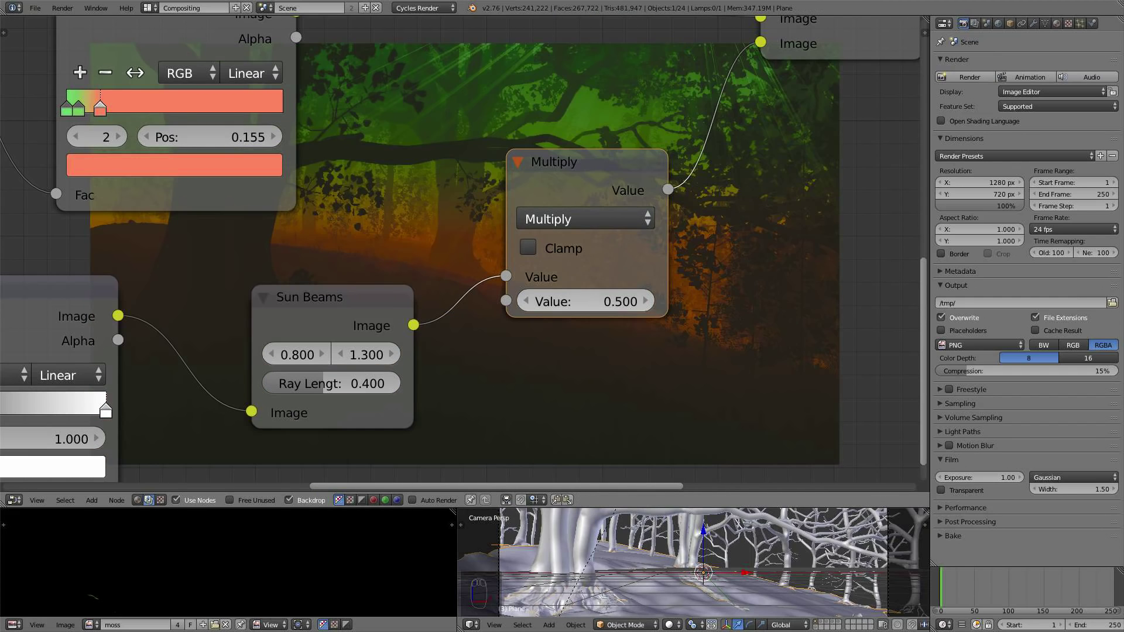
mouse_move(591, 298)
left_mouse_down()
mouse_move(629, 299)
mouse_move(612, 299)
left_mouse_up()
- Preview the black-and-white ColorRamp's output and move its black stop to position 0.286
scroll(479, 370, "down", 1)
scroll(479, 371, "down", 1)
left_click(211, 296, "ctrl+shift")
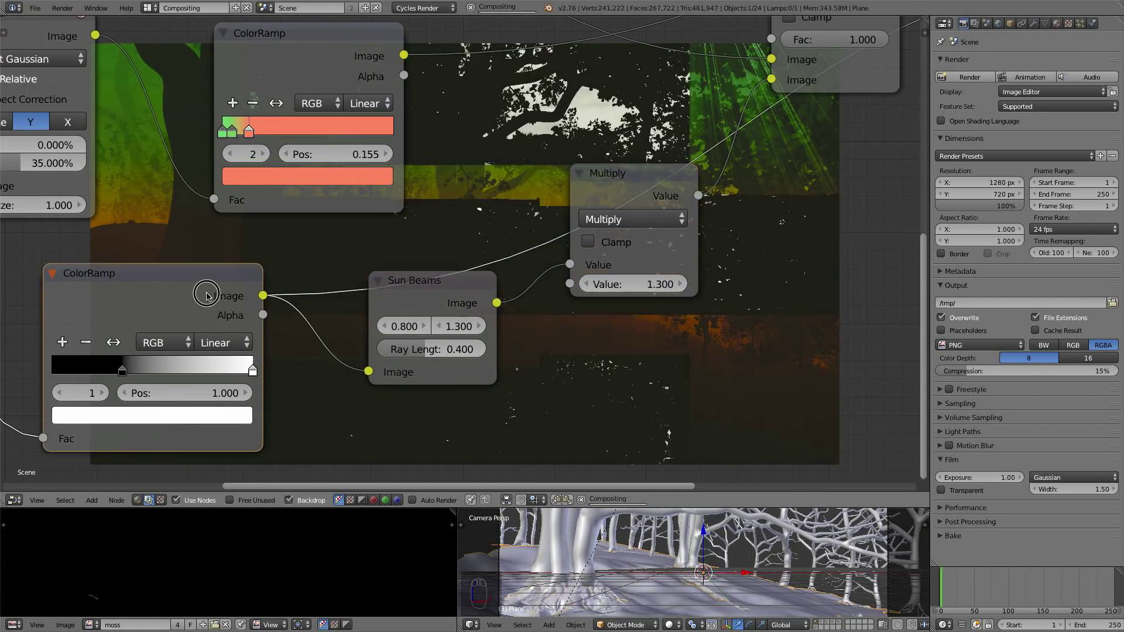
scroll(439, 187, "up", 2)
middle_click_drag(439, 188, 525, 56)
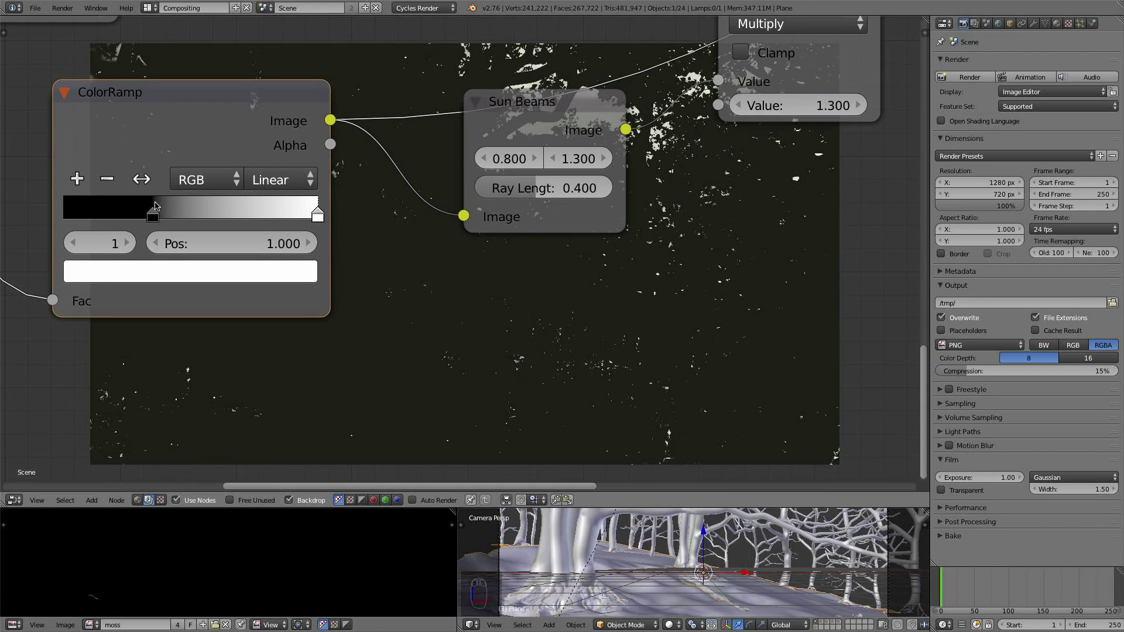
left_click_drag(152, 216, 136, 218)
- Switch the Viewer back to the output of the Multiply mix node that follows Screen
scroll(413, 244, "down", 3)
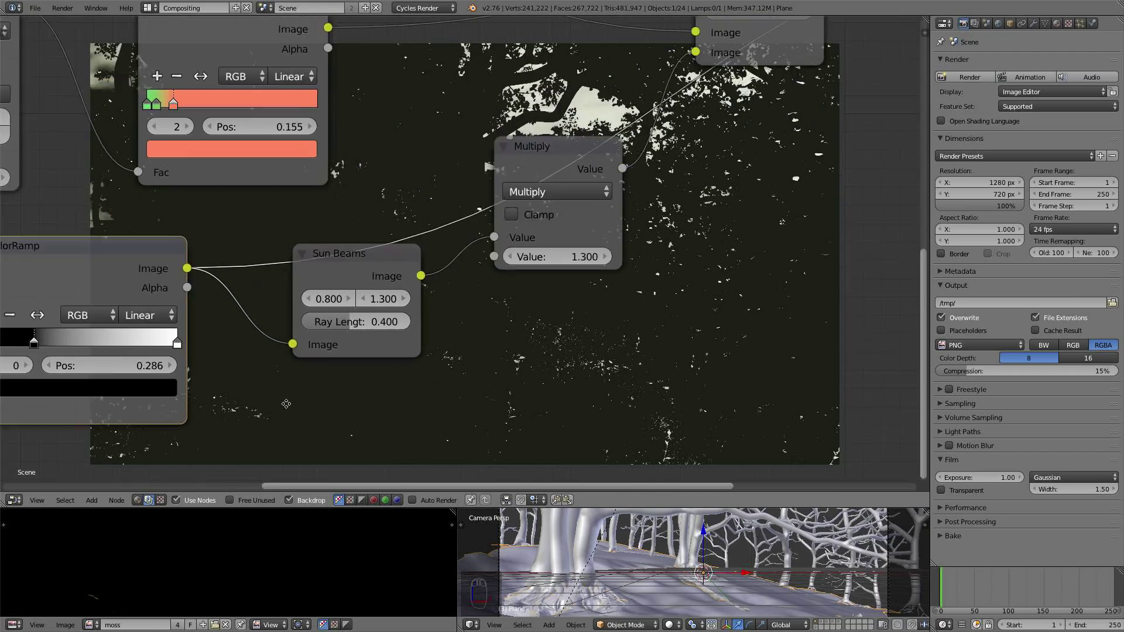
middle_click_drag(723, 234, 605, 316)
left_click(700, 56, "ctrl+shift")
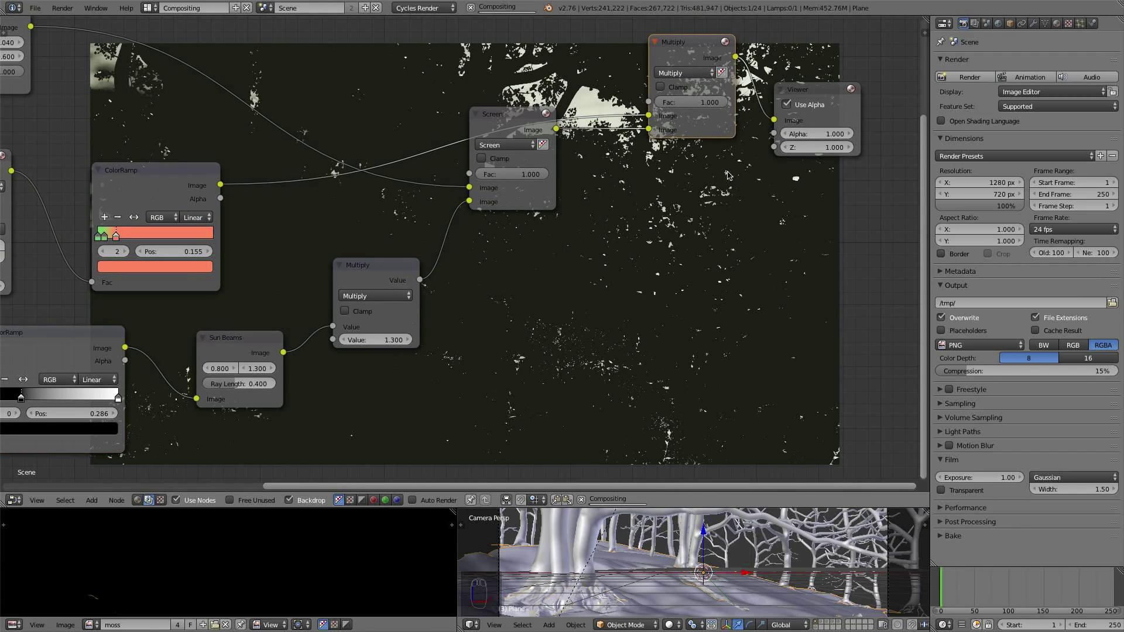
- Move the Viewer and Composite nodes farther away from the Multiply mix node to make room for another node
scroll(727, 175, "down", 1)
middle_click_drag(727, 175, 429, 268)
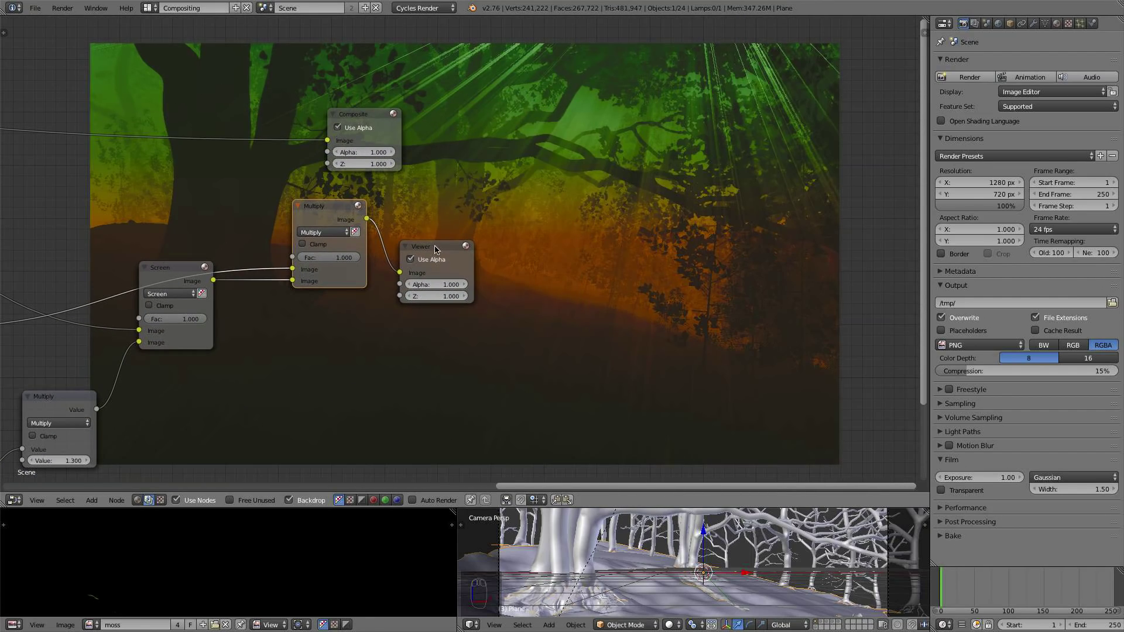
left_click_drag(435, 249, 583, 259)
left_click_drag(360, 115, 569, 119)
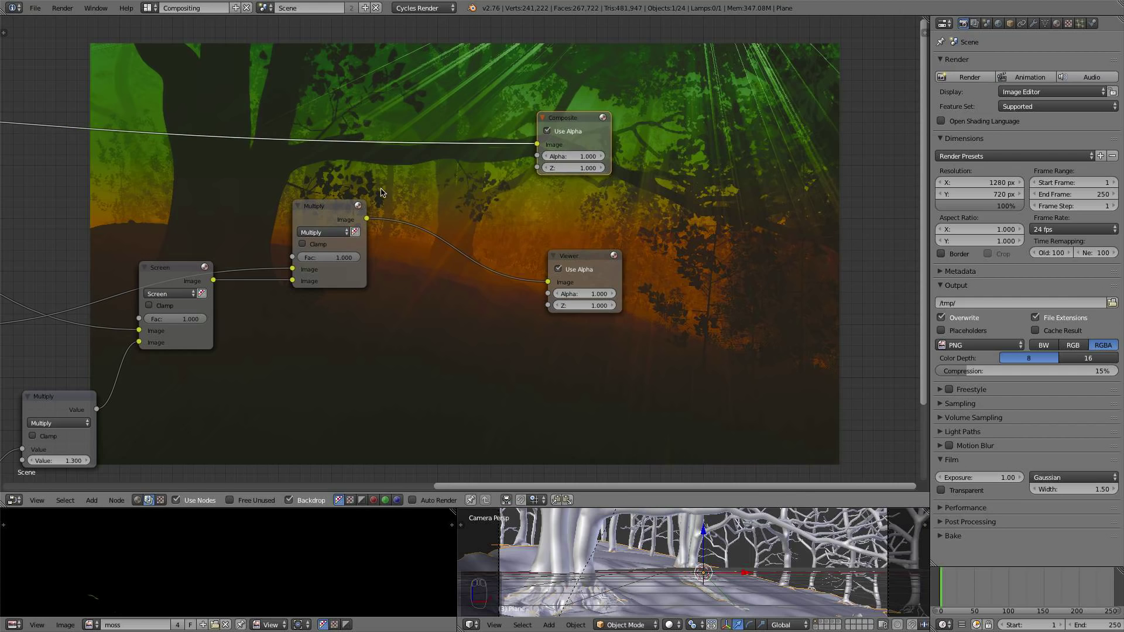
- Insert a Mix node on the link from Render Layers to Composite and set its blend mode to Add
middle_click_drag(383, 195, 647, 309)
scroll(490, 276, "down", 1)
scroll(377, 273, "down", 1)
middle_click_drag(375, 272, 428, 257)
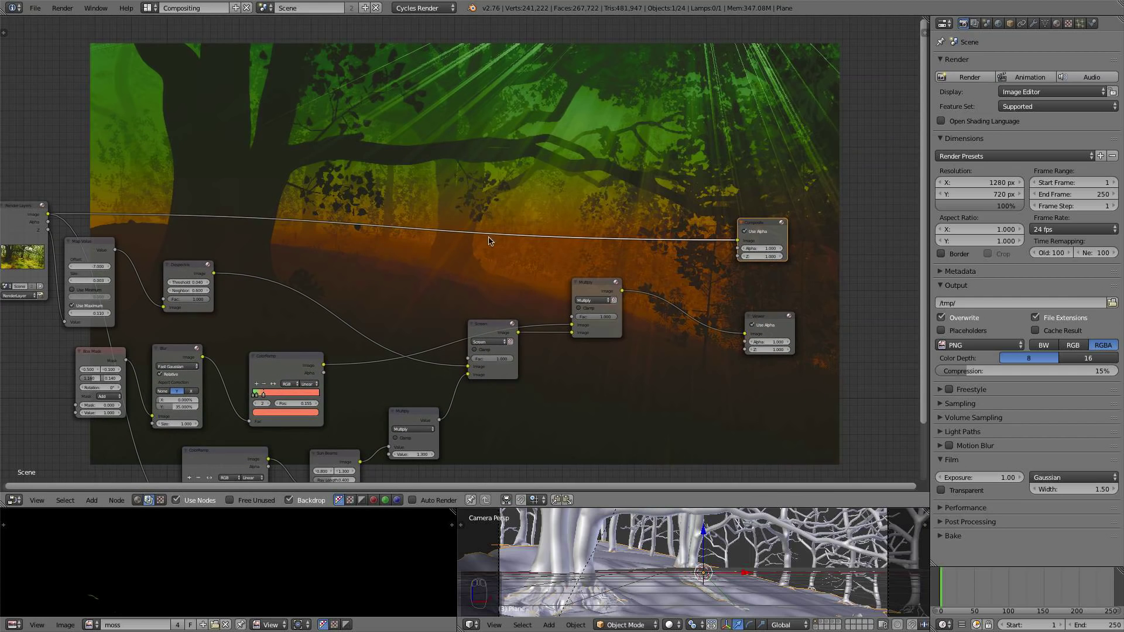
scroll(489, 240, "up", 2)
key("shift+a")
mouse_move(576, 167)
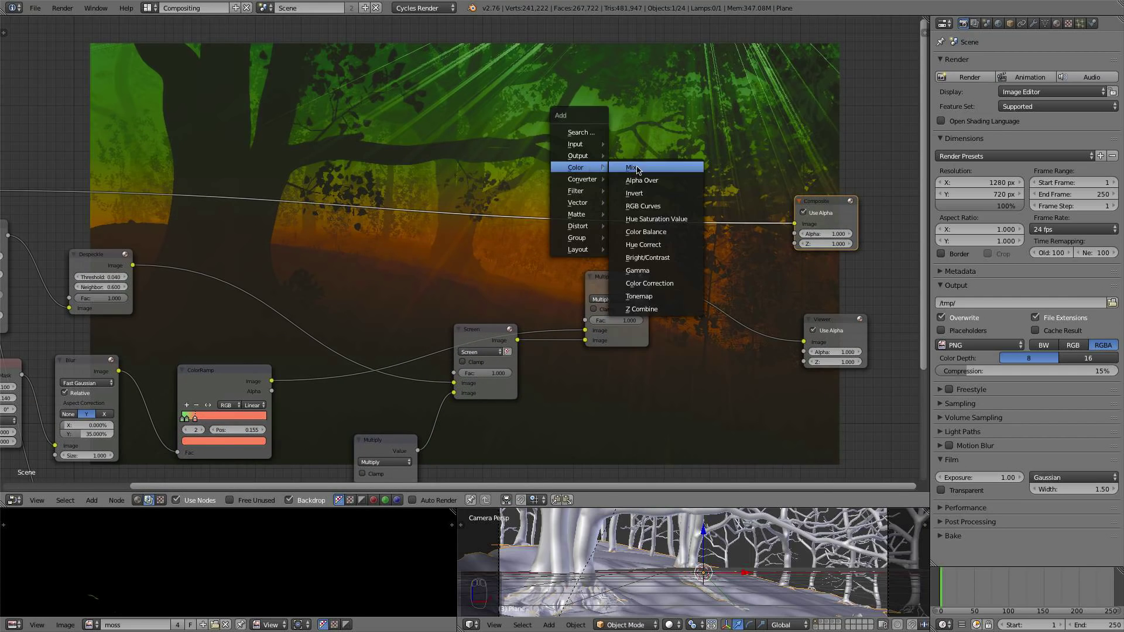
left_click(637, 169)
left_click(654, 172)
left_click(666, 197)
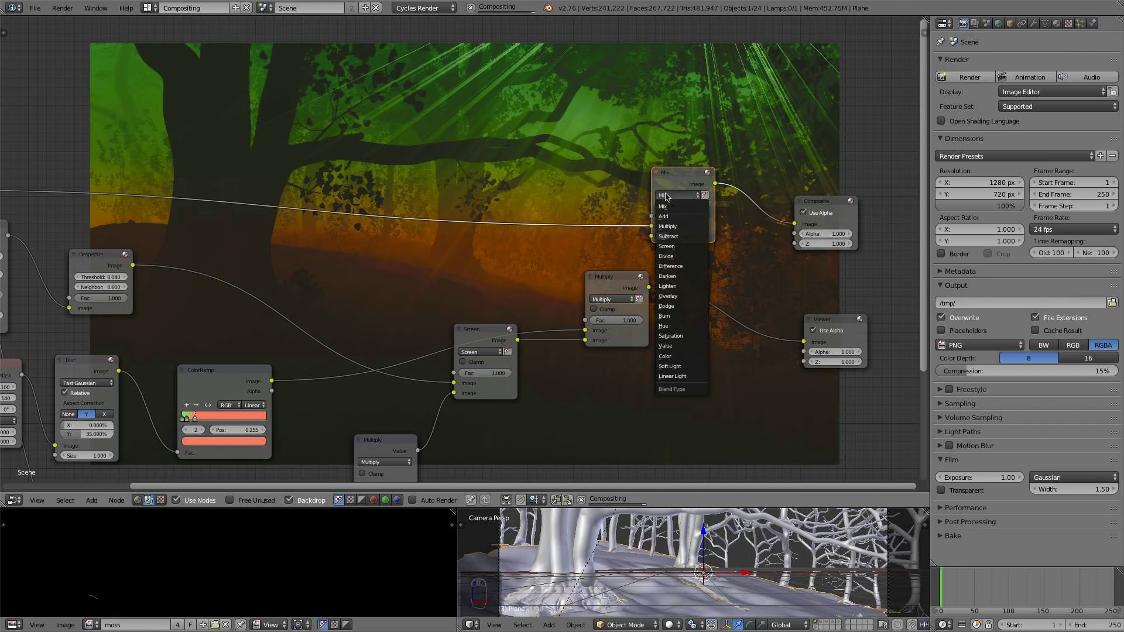
left_click(679, 217)
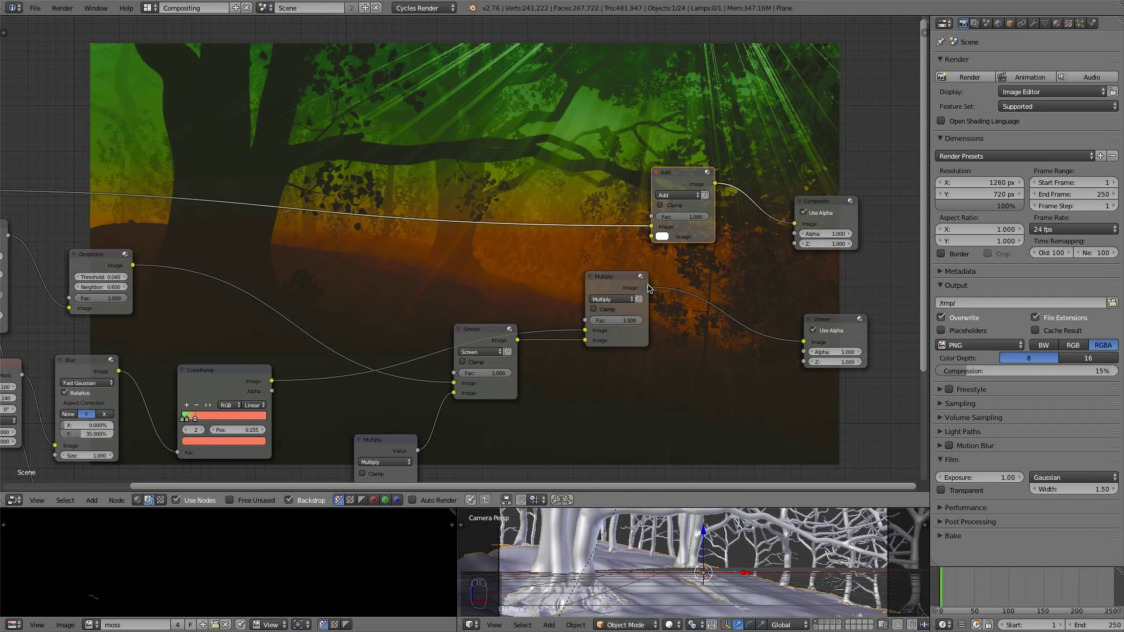
- Connect the Multiply mix node's output to the Add node's second image input and preview the Add node
mouse_move(648, 284)
left_mouse_down()
mouse_move(637, 255)
mouse_move(646, 278)
left_mouse_up()
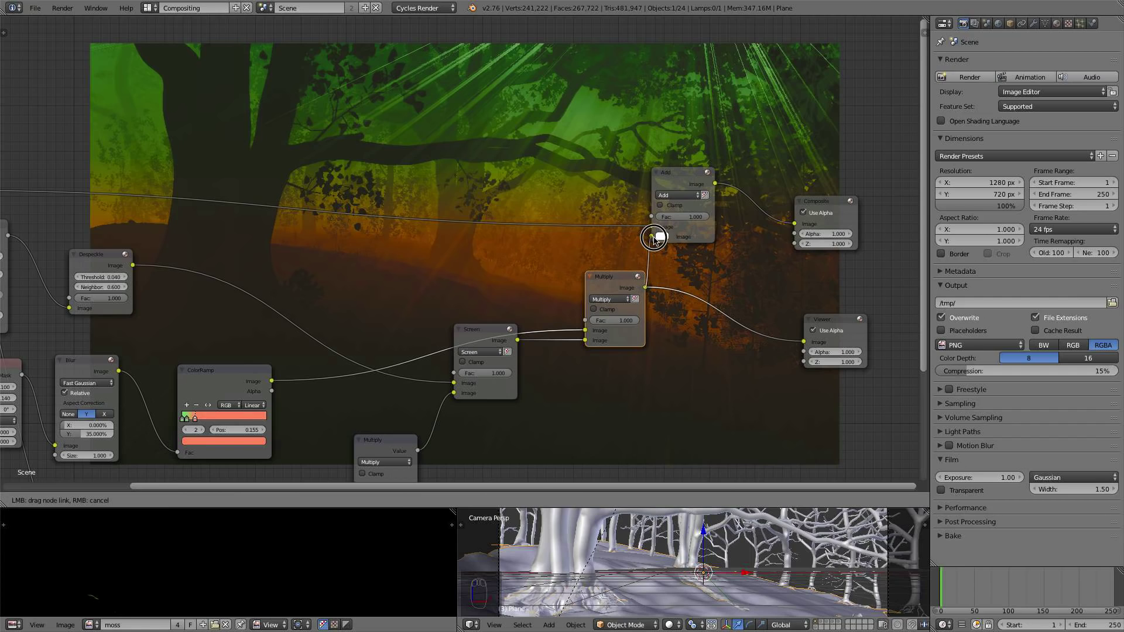
left_click_drag(654, 237, 655, 240)
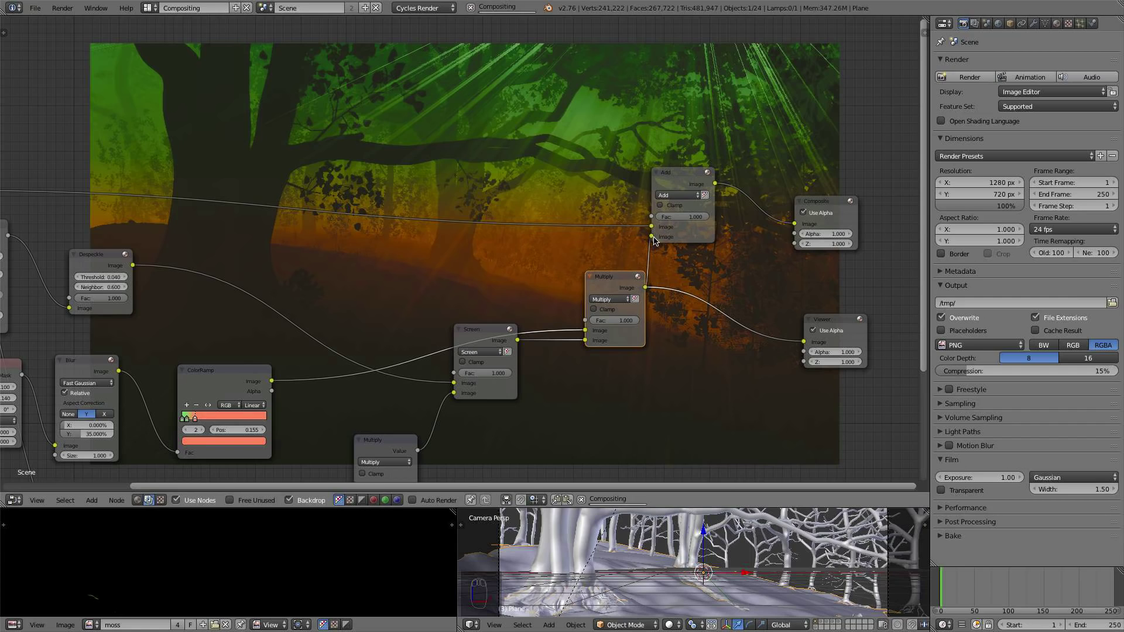
left_click(674, 177)
- Shrink the backdrop and compare the original Render Layers image with the Add node's output
scroll(558, 254, "down", 2)
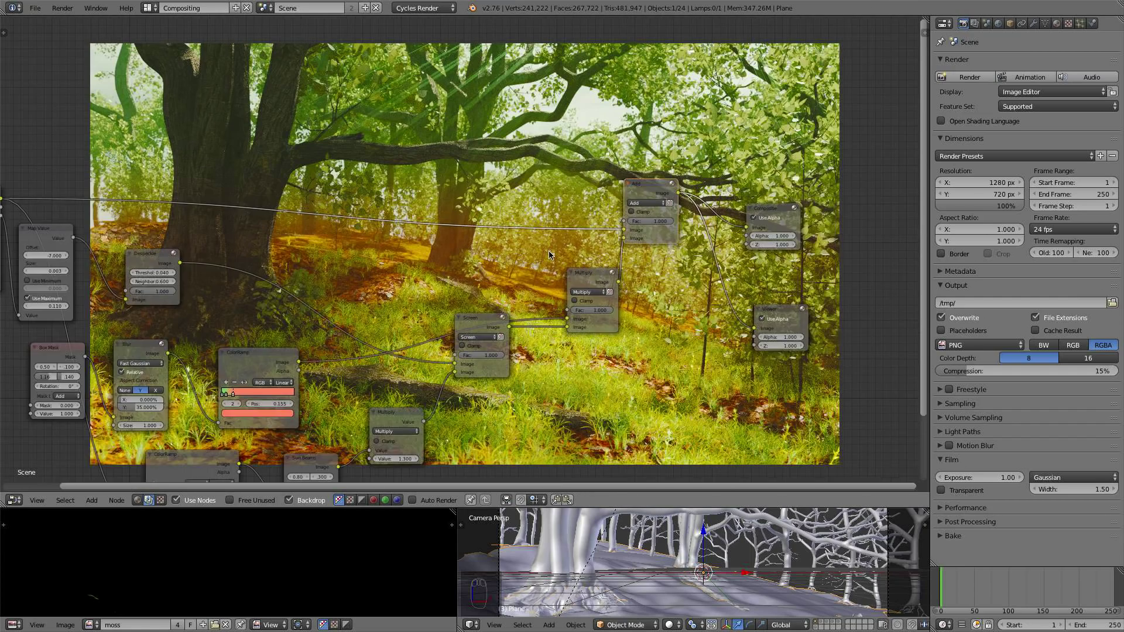
middle_click_drag(557, 256, 572, 317)
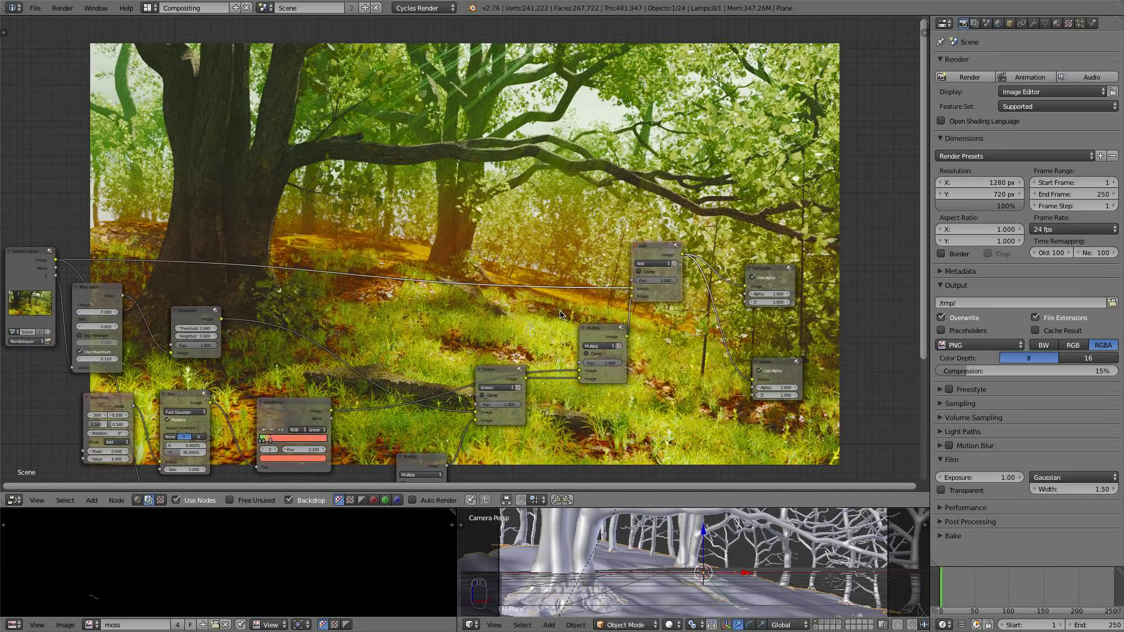
key("v")
middle_click_drag(260, 300, 338, 203)
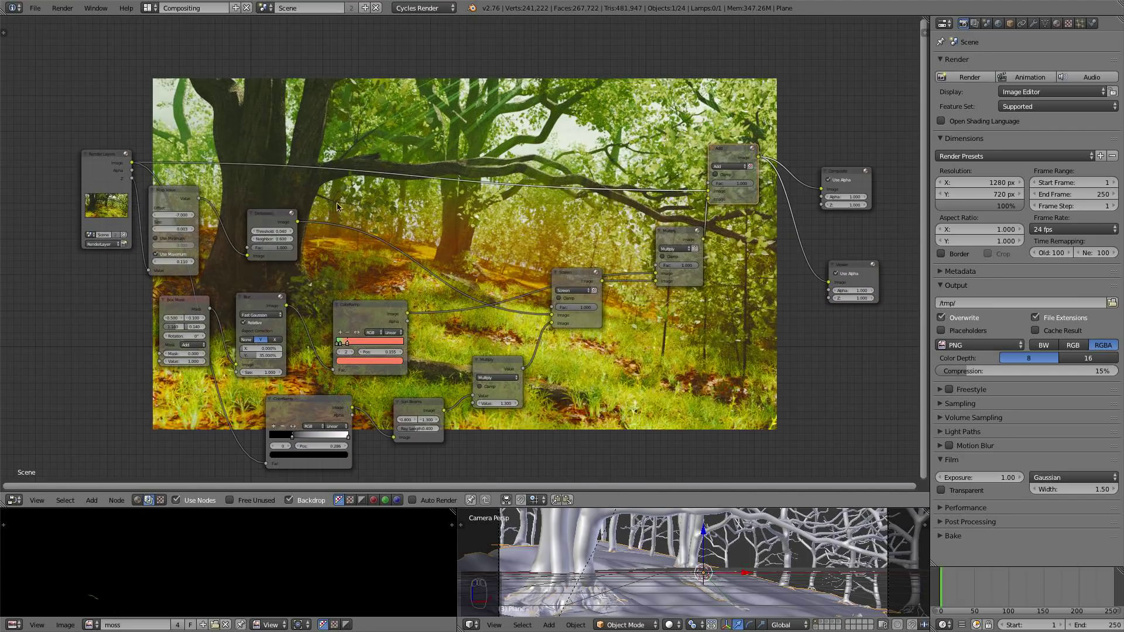
left_click(100, 174, "ctrl+shift")
left_click(746, 156, "ctrl+shift")
- Set the Sun Beams node's vertical source position to 1.500
scroll(701, 229, "down", 3)
middle_click_drag(701, 229, 622, 132)
scroll(404, 230, "up", 10)
middle_click_drag(297, 454, 483, 285)
scroll(483, 285, "up", 4)
middle_click_drag(154, 248, 461, 222)
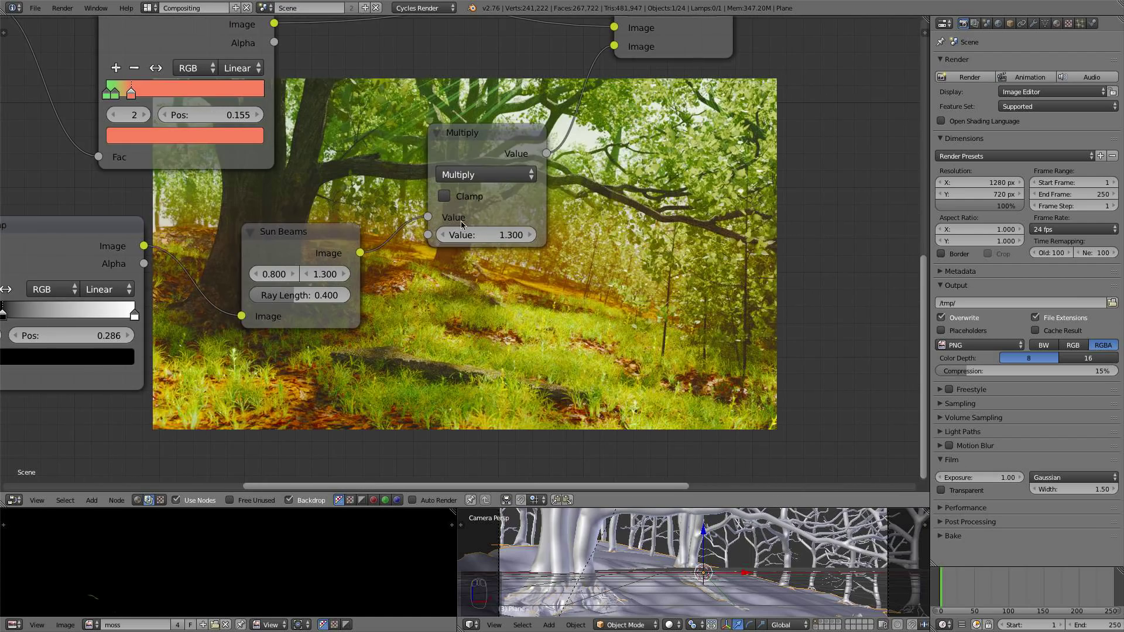
scroll(462, 224, "left", 5, "ctrl")
scroll(461, 224, "up", 3)
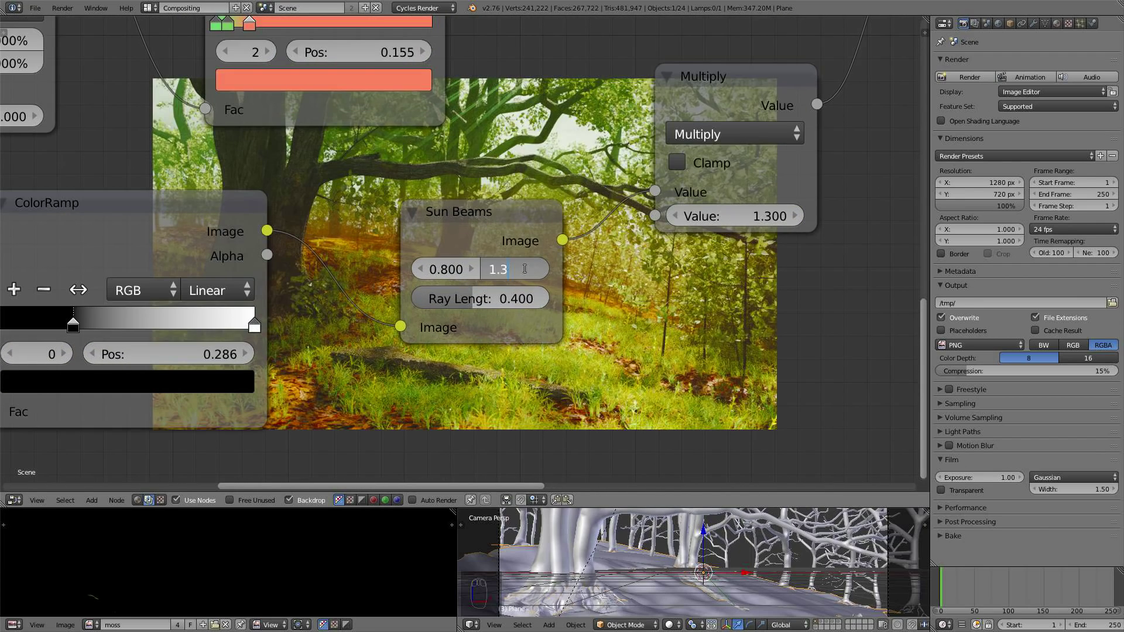
key("Return")
scroll(522, 258, "up", 1)
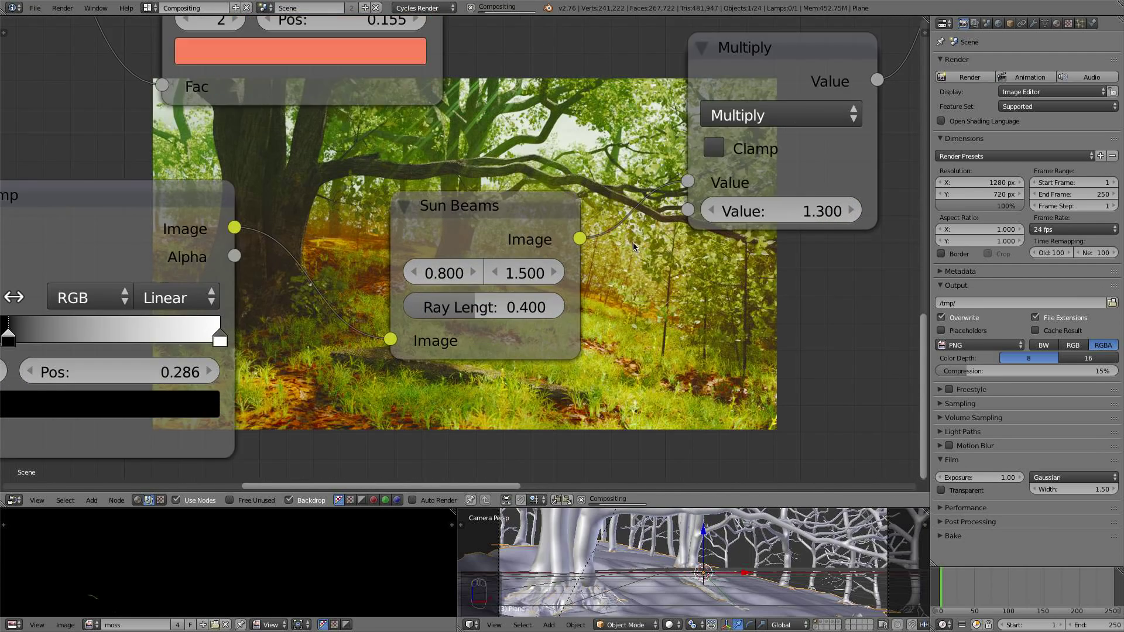
- Spread the Sun Beams node and the Multiply math node apart to make space between them
middle_click_drag(610, 229, 466, 148)
middle_click_drag(421, 197, 595, 267)
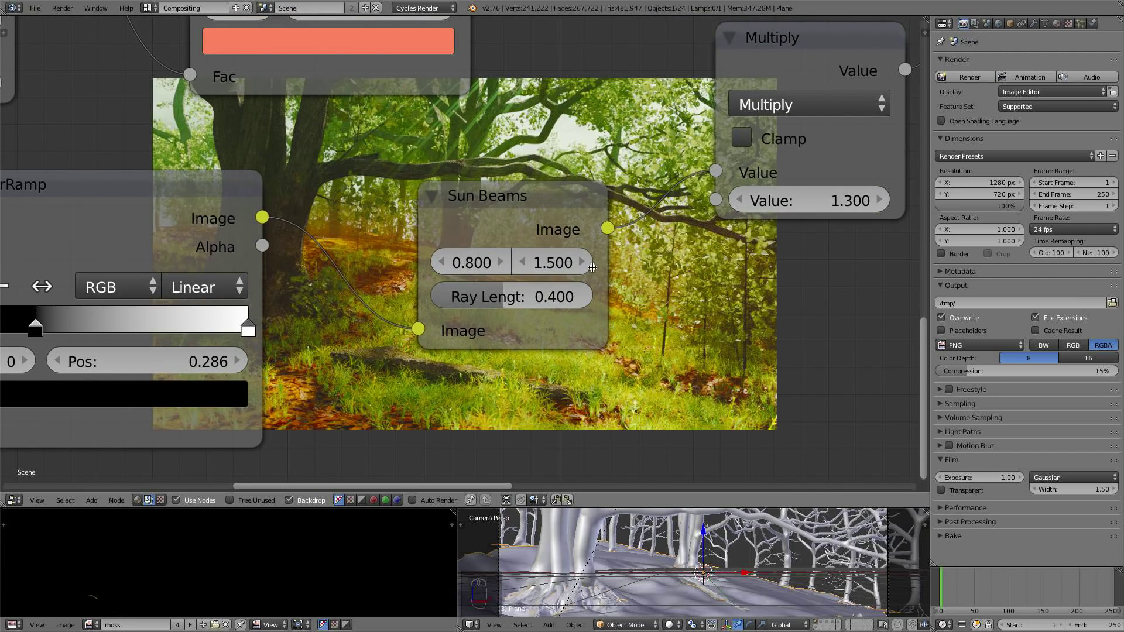
scroll(283, 208, "down", 2)
scroll(507, 185, "down", 2)
middle_click_drag(490, 196, 279, 233)
left_click_drag(464, 172, 525, 153)
left_click_drag(277, 270, 268, 273)
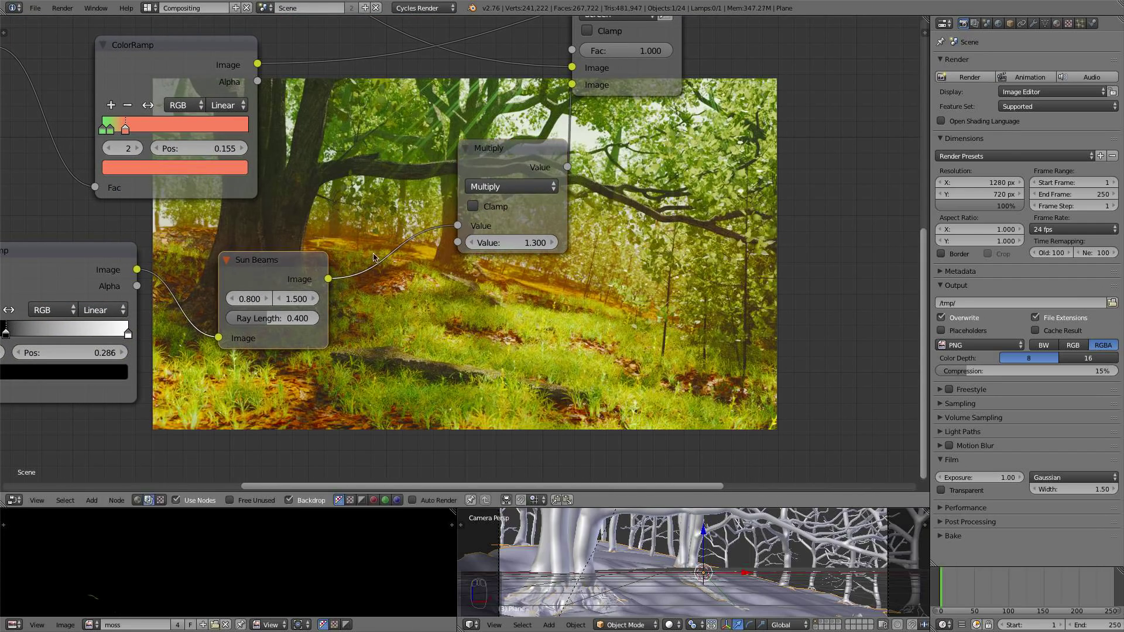
left_click_drag(529, 150, 555, 126)
- Add a Blur filter node on the link between Sun Beams and the Multiply math node
scroll(565, 224, "up", 2)
key("shift+a")
mouse_move(499, 275)
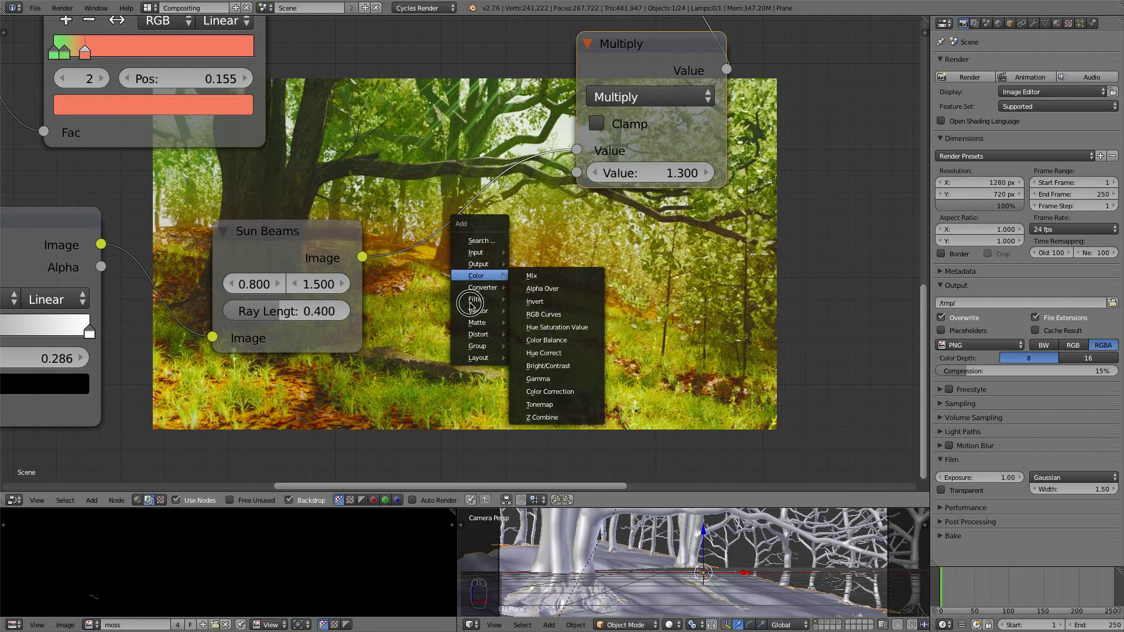
mouse_move(476, 303)
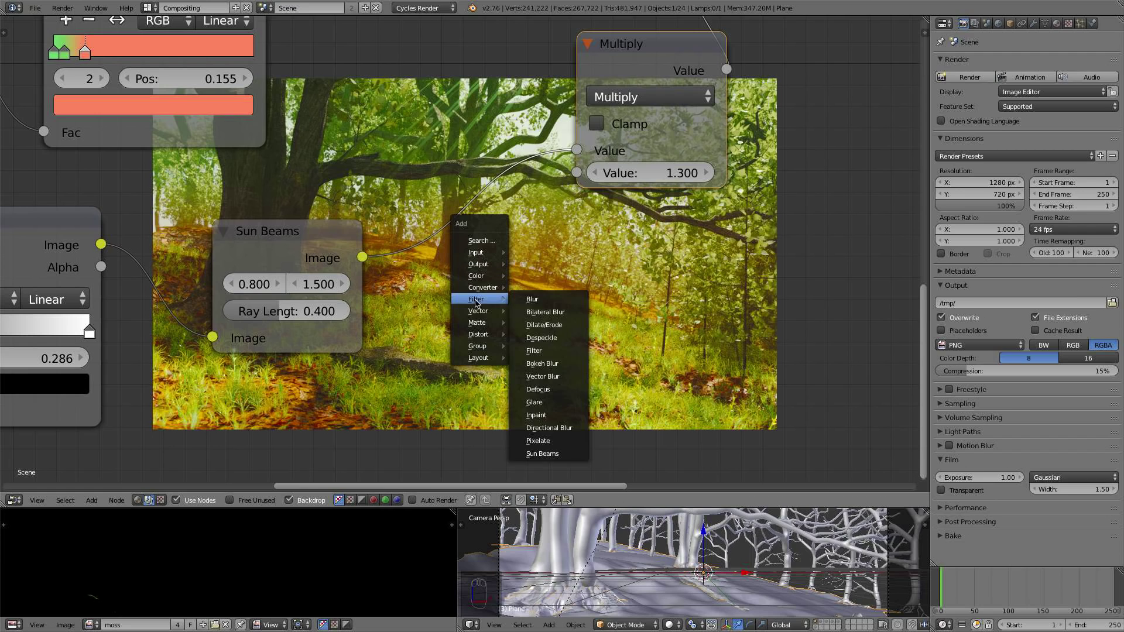
left_click(540, 298)
left_click(503, 253)
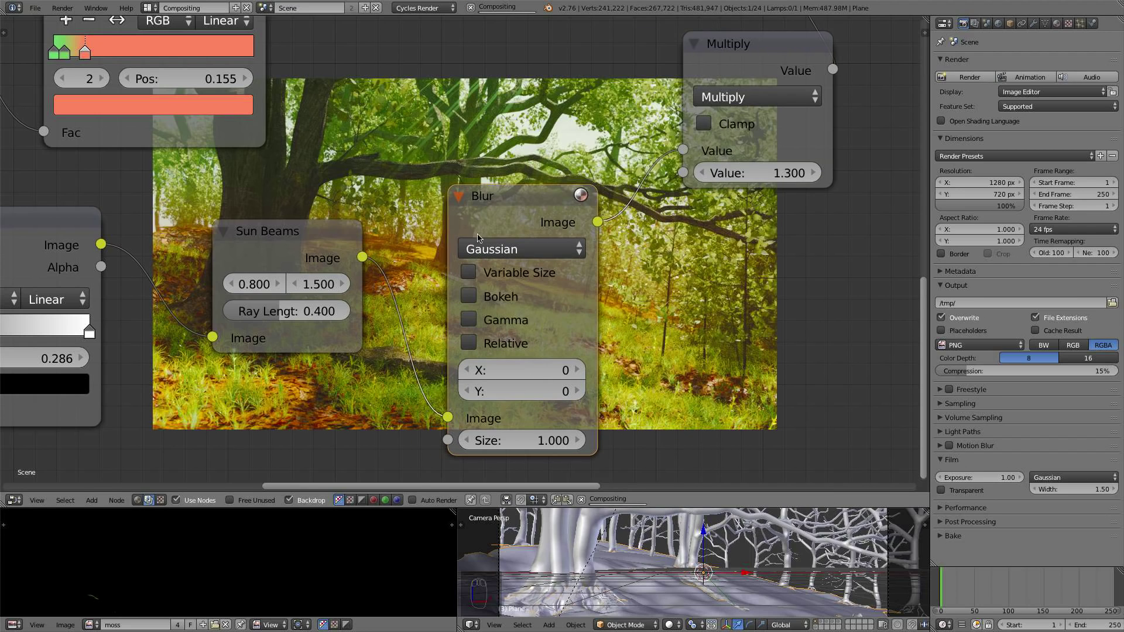
- Set the new Blur node to Fast Gaussian with Relative sizing and Y aspect correction
left_click(502, 253)
left_click(503, 105)
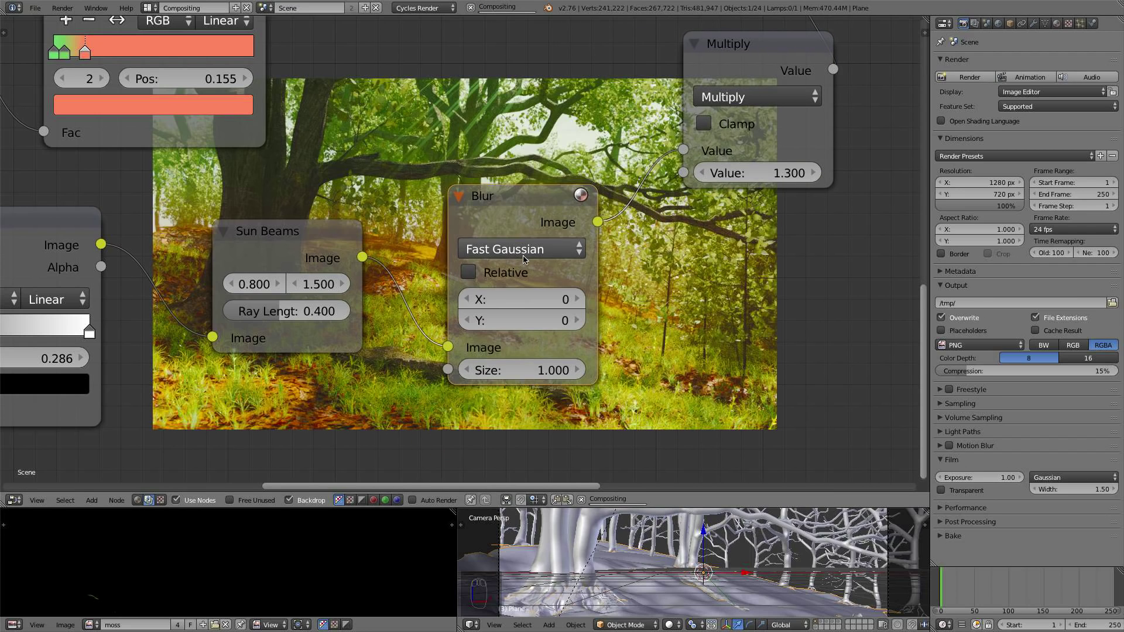
left_click(495, 269)
left_click(521, 322)
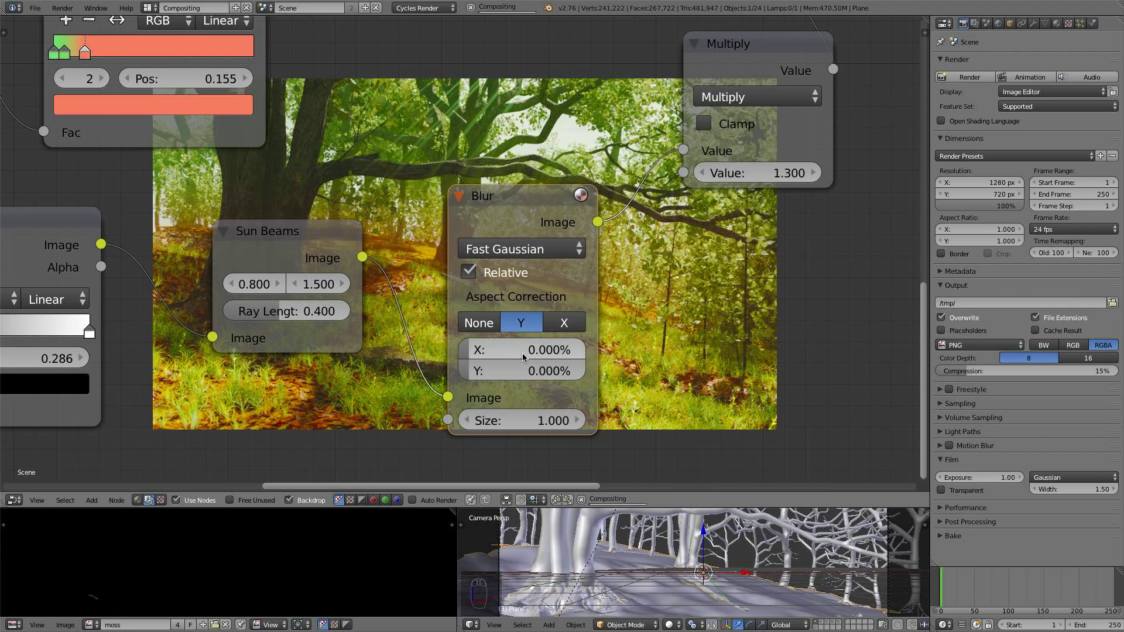
- Set the sun beams Blur node's X and Y sizes to 0.5%
left_click(522, 353)
key("BackSpace")
key("Return")
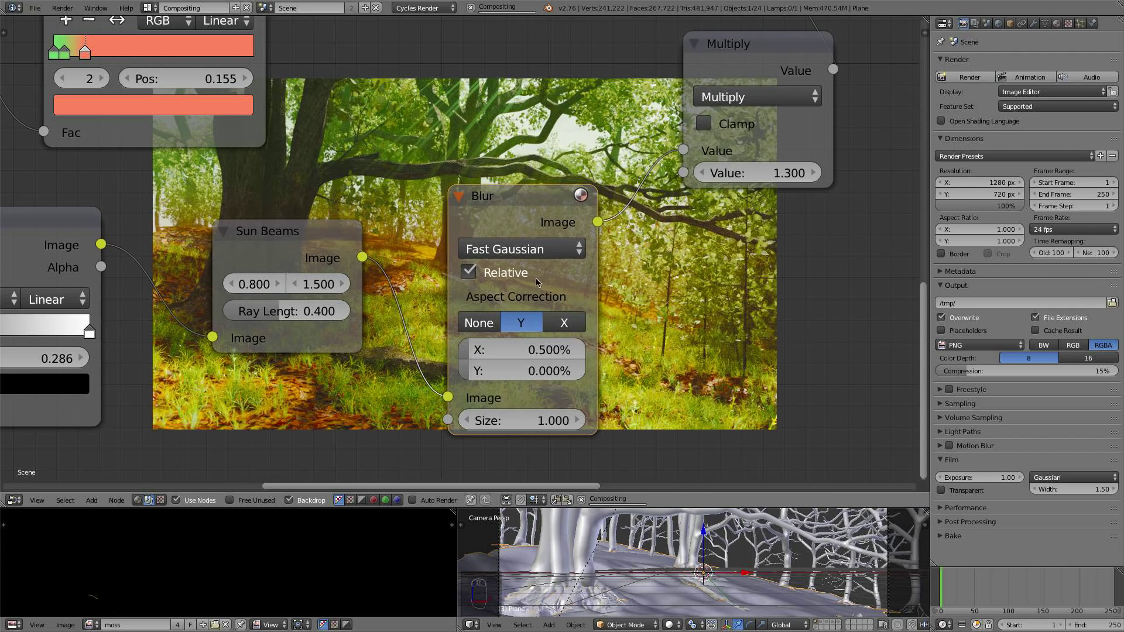
left_click(529, 370)
type(".5")
key("Return")
- Move the red stop of the mist's green-to-red ColorRamp much closer to its green stops
middle_click_drag(577, 163, 384, 50)
scroll(463, 150, "down", 2)
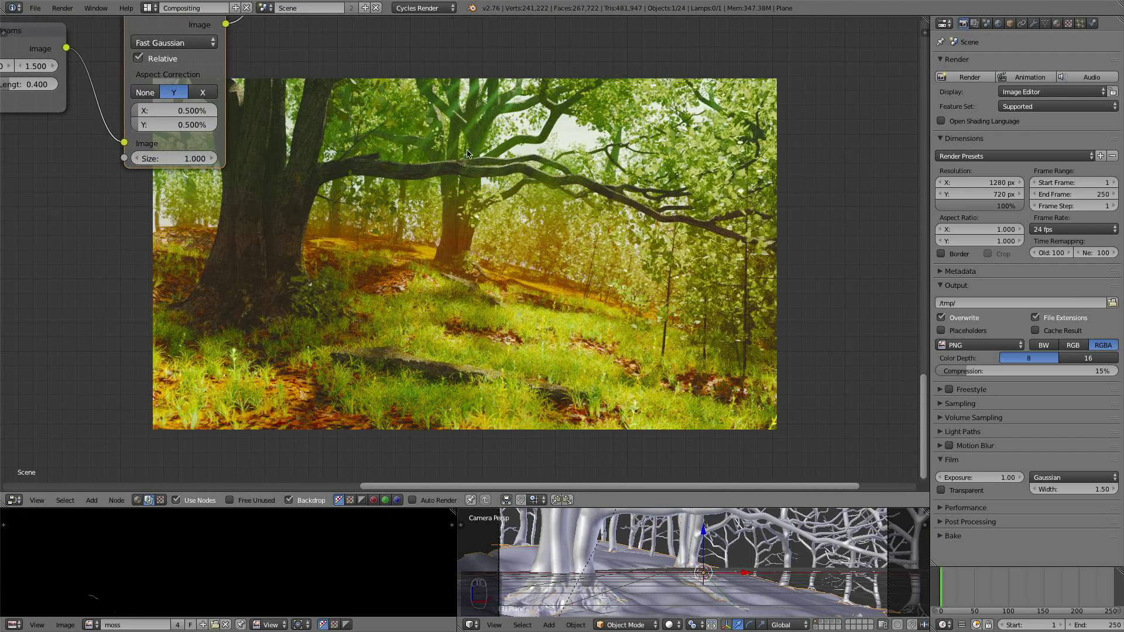
middle_click_drag(553, 198, 741, 373)
middle_click_drag(476, 244, 563, 274)
scroll(528, 280, "up", 4)
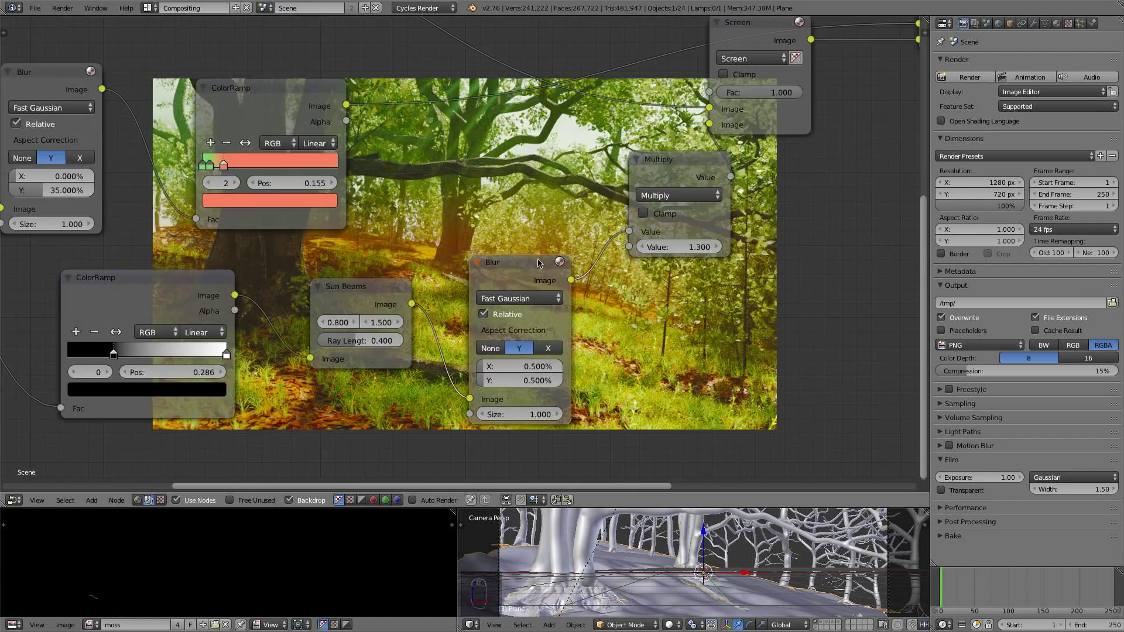
middle_click_drag(521, 236, 708, 326)
scroll(443, 291, "down", 3)
scroll(586, 279, "up", 9)
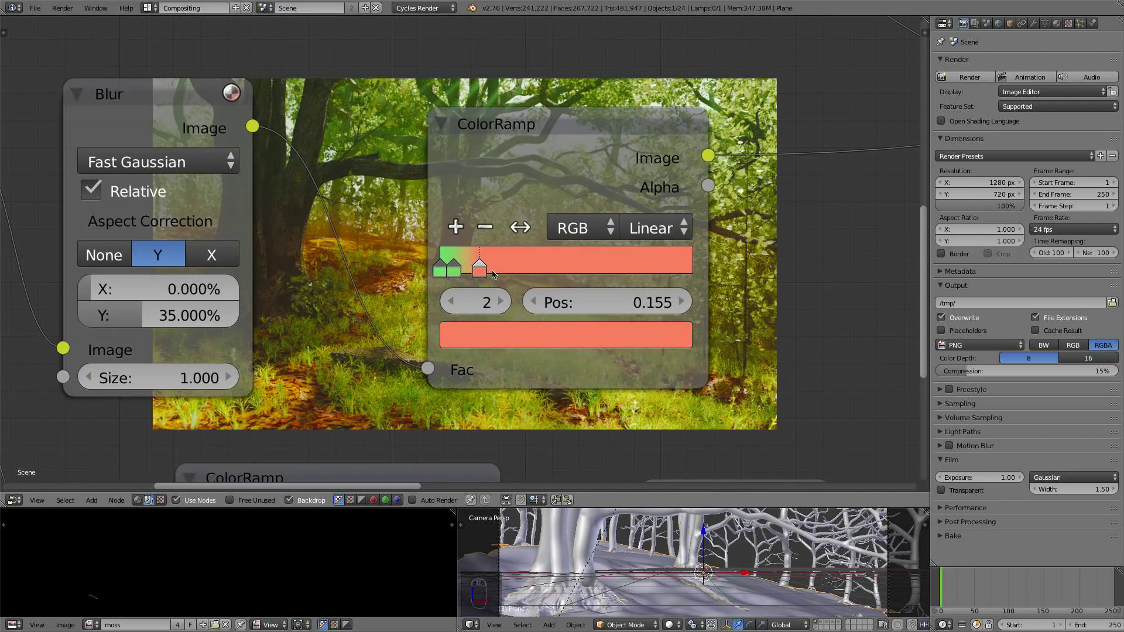
left_click_drag(480, 272, 450, 271)
scroll(450, 270, "down", 2)
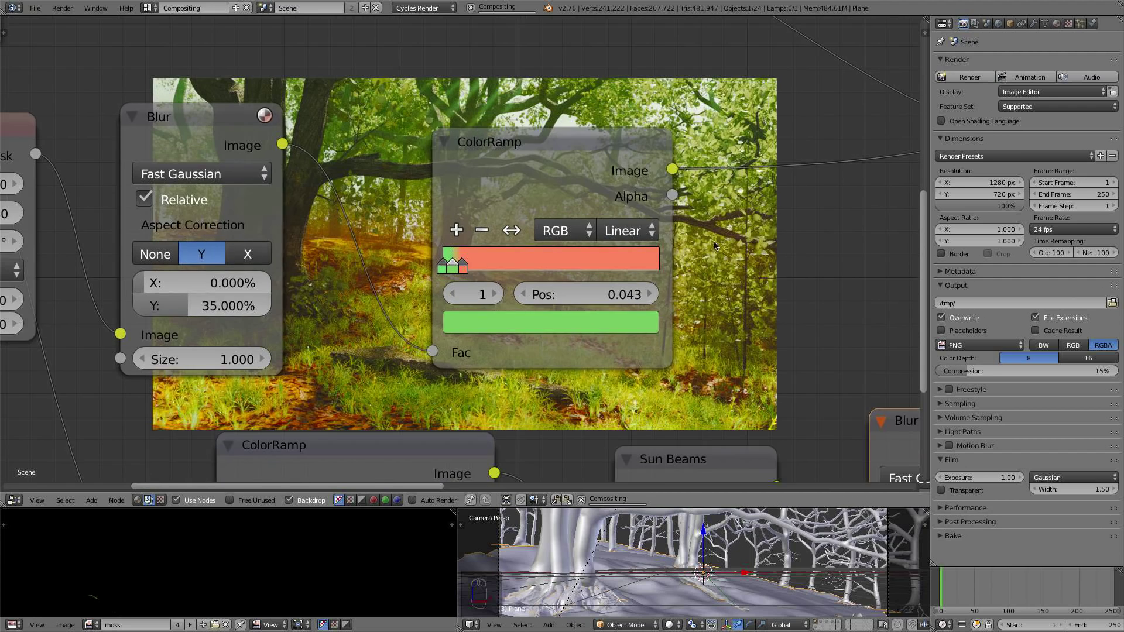
- Fine-tune the mist ColorRamp, placing the second green stop at about 0.053 and the red stop at about 0.1
middle_click_drag(615, 256, 276, 223)
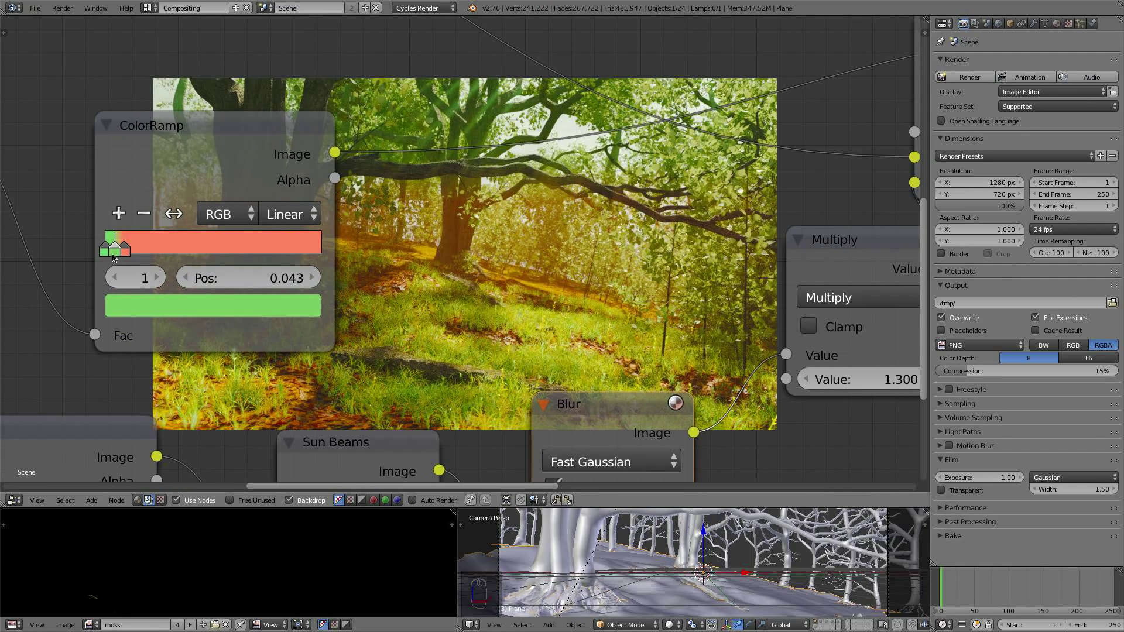
left_click_drag(114, 259, 108, 254)
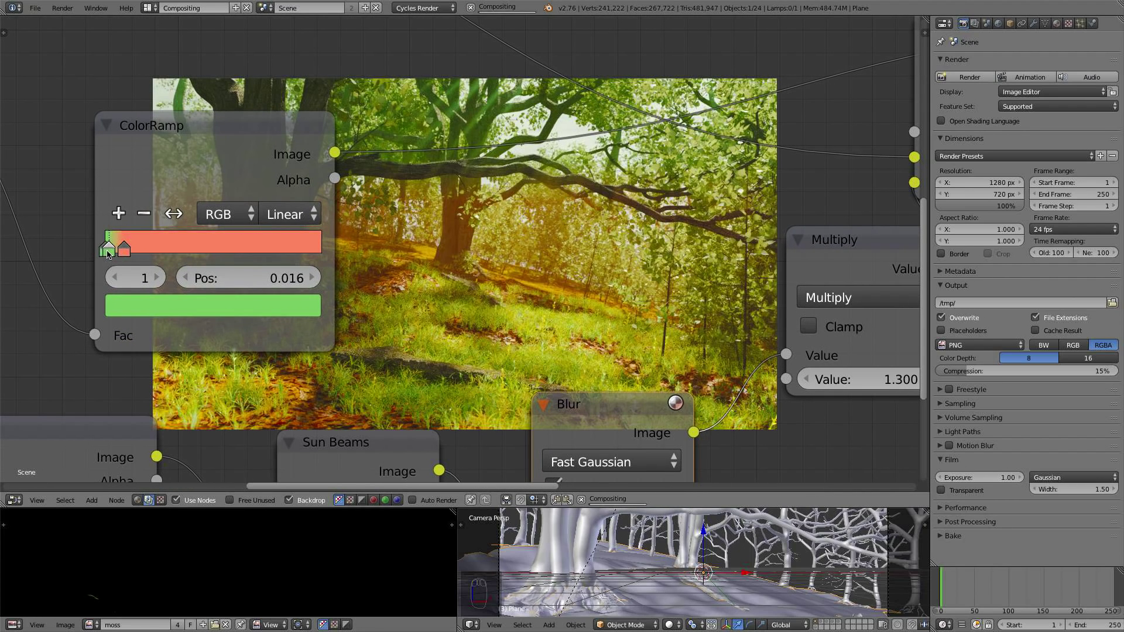
left_click(126, 250)
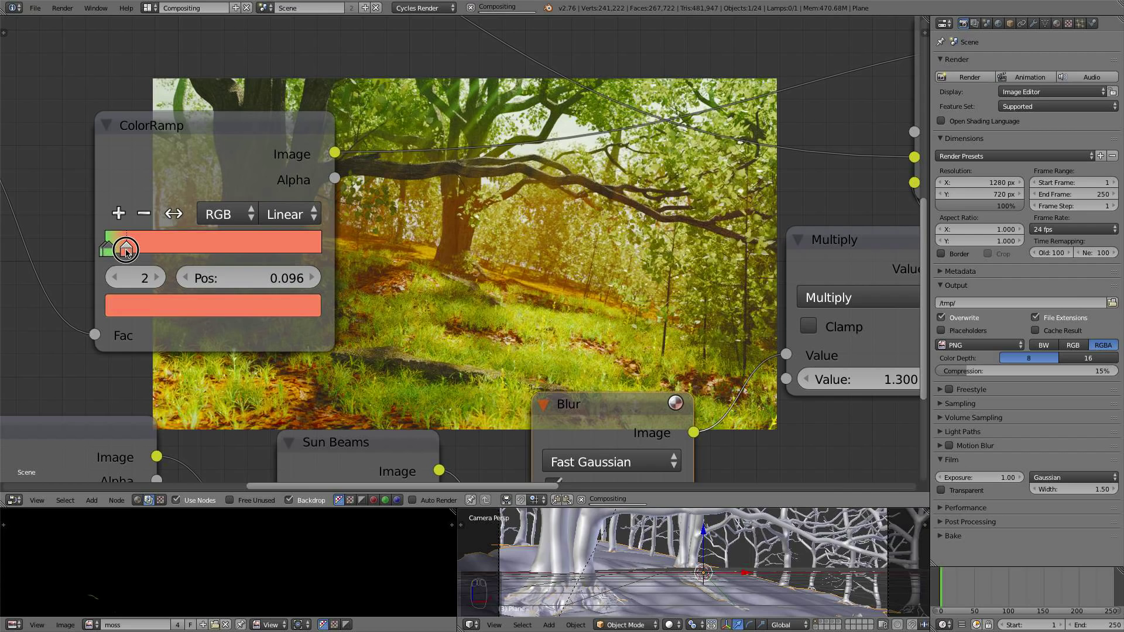
mouse_move(126, 250)
left_mouse_down()
mouse_move(114, 249)
mouse_move(122, 252)
left_mouse_up()
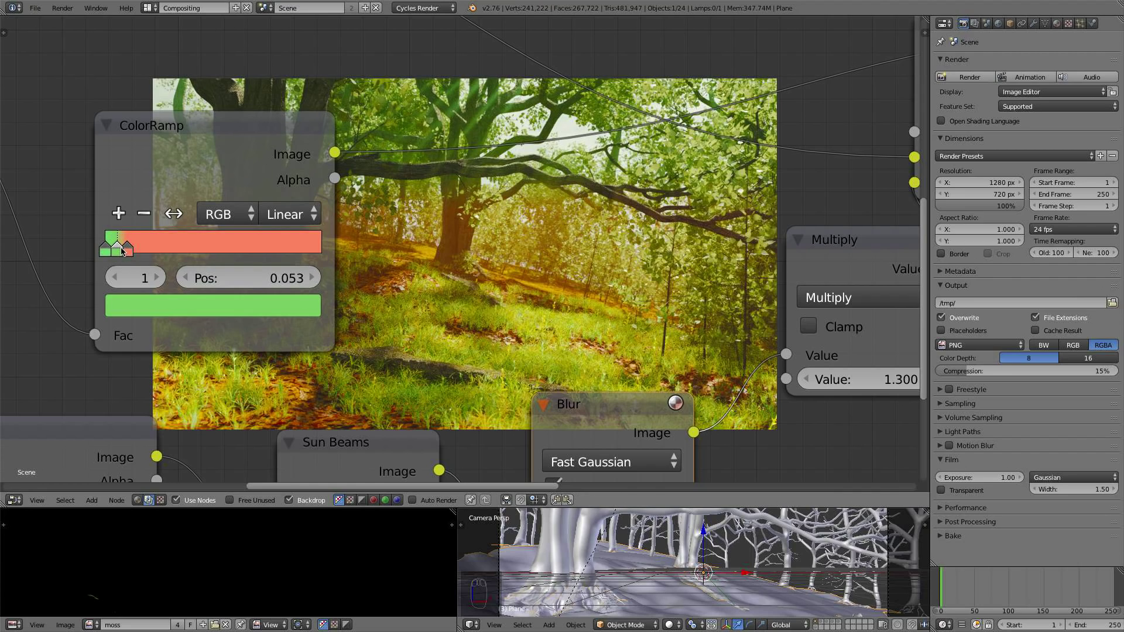
- Set the Add mix node's factor to 0.8
scroll(292, 263, "down", 5)
middle_click_drag(597, 275, 300, 329)
scroll(696, 288, "down", 5)
middle_click_drag(694, 244, 647, 307)
scroll(648, 306, "up", 2)
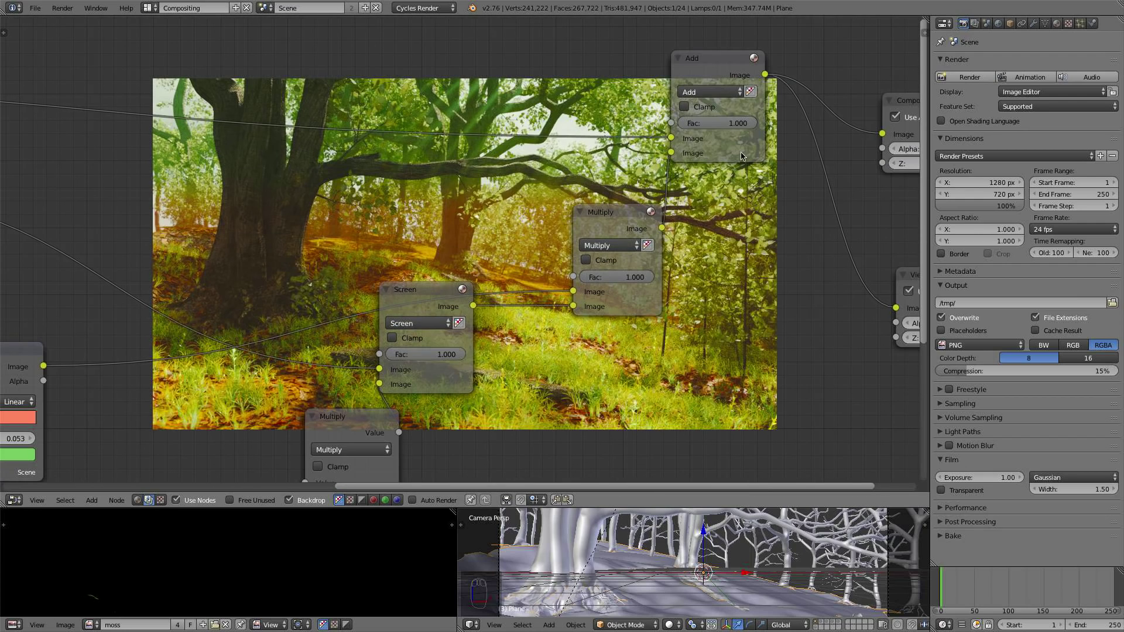
left_click(729, 123)
type(".8")
key("Return")
scroll(607, 221, "down", 1)
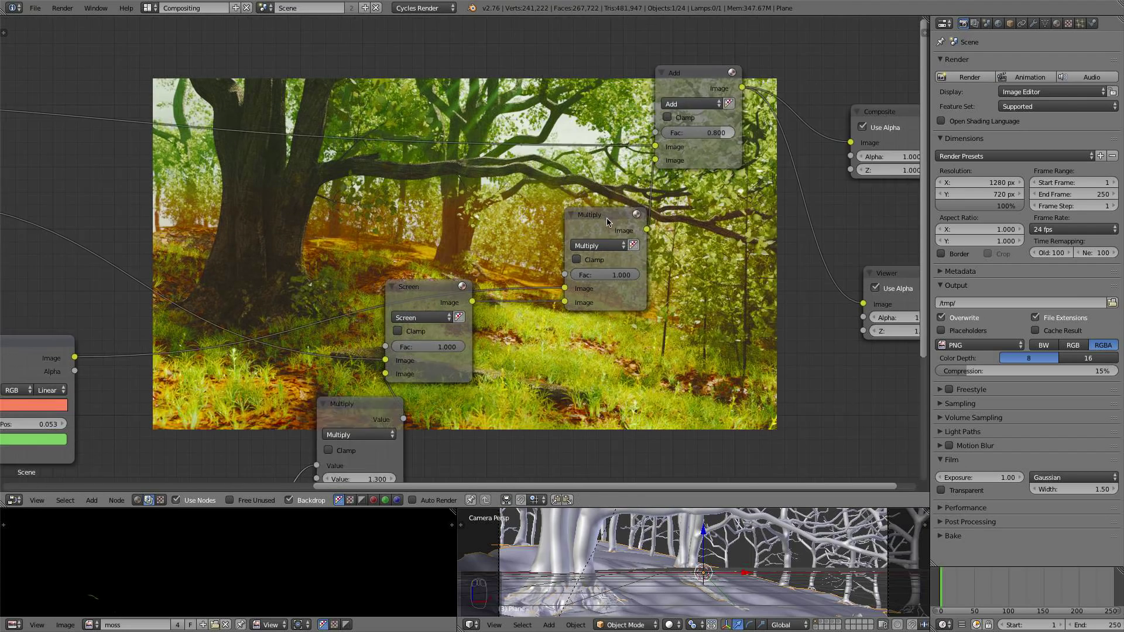
- Try a value of 2.5 on the sun beams' Multiply math node and settle on 1.000
scroll(607, 222, "down", 4)
middle_click_drag(607, 223, 701, 113)
scroll(588, 291, "up", 3)
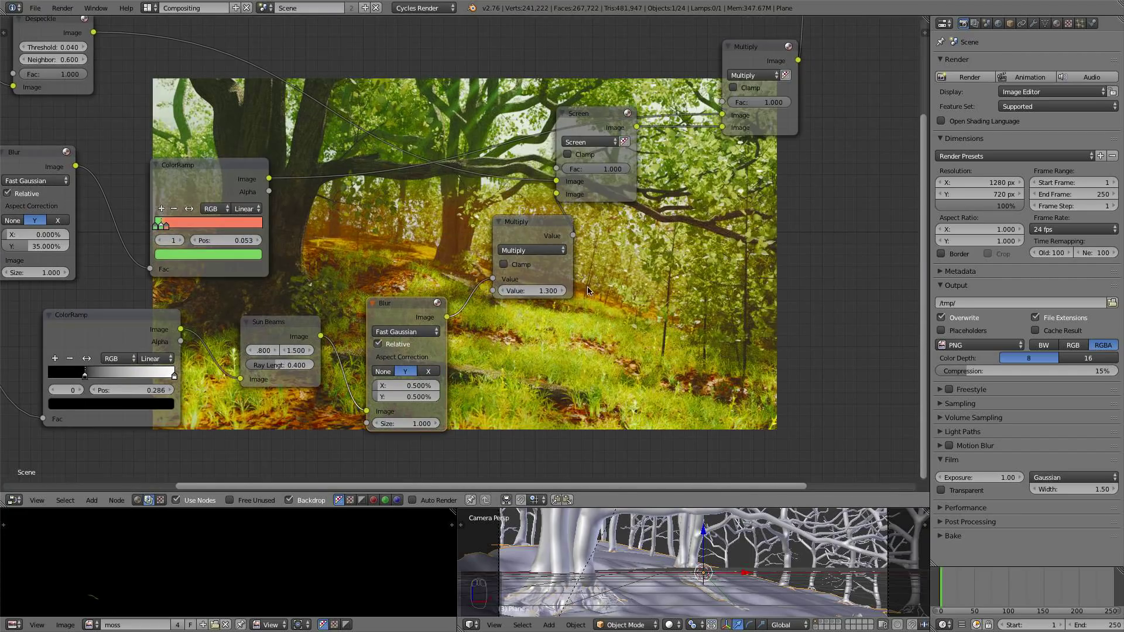
left_click_drag(526, 295, 547, 296)
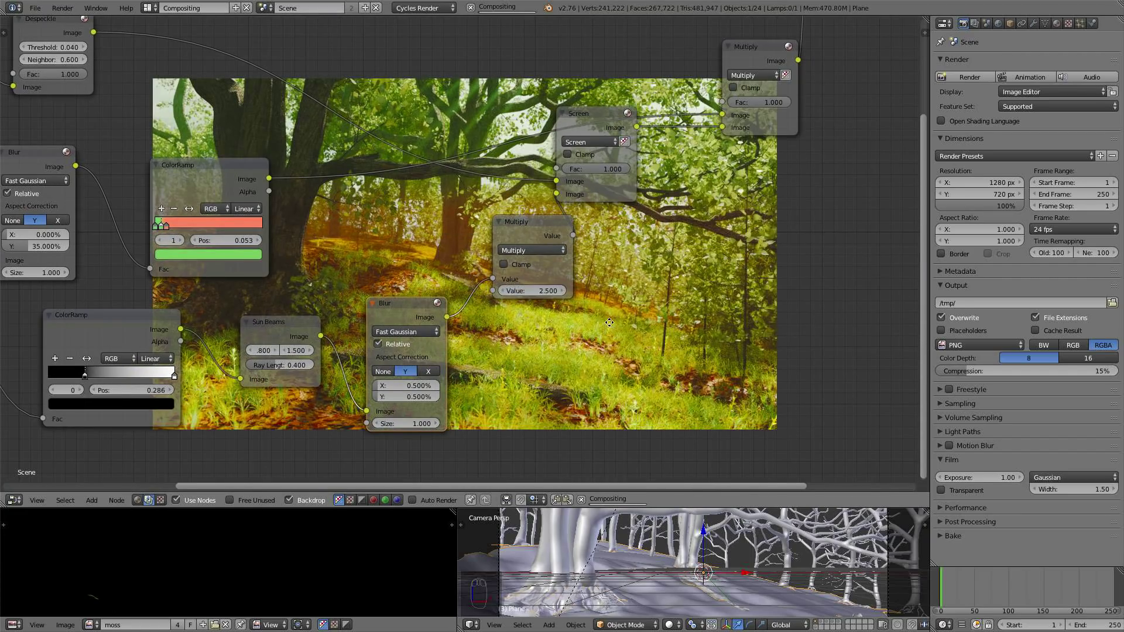
middle_click_drag(547, 296, 551, 353)
left_click_drag(551, 353, 544, 353)
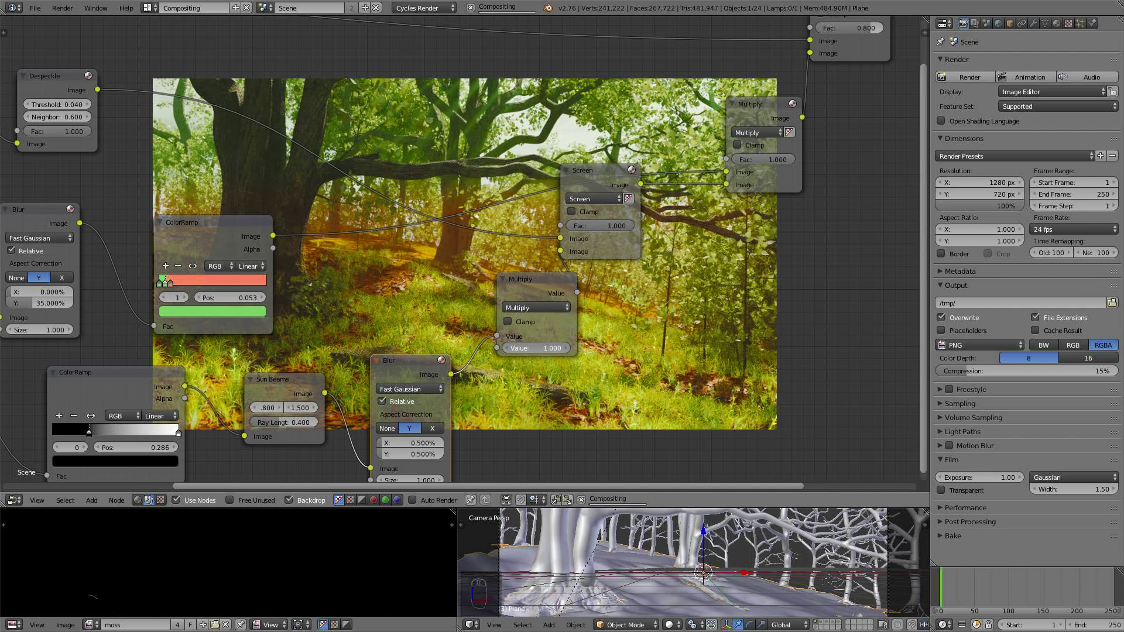
- Show the scene's Color Management settings
scroll(703, 312, "down", 4)
middle_click_drag(715, 310, 809, 255)
left_click(987, 24)
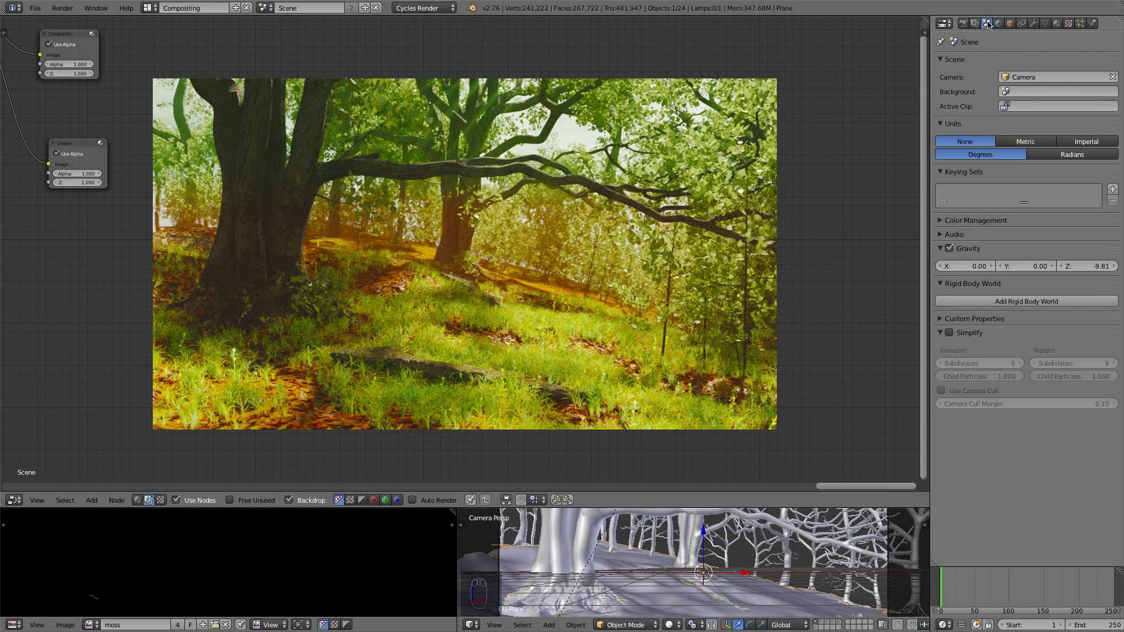
left_click(956, 222)
scroll(623, 319, "up", 2)
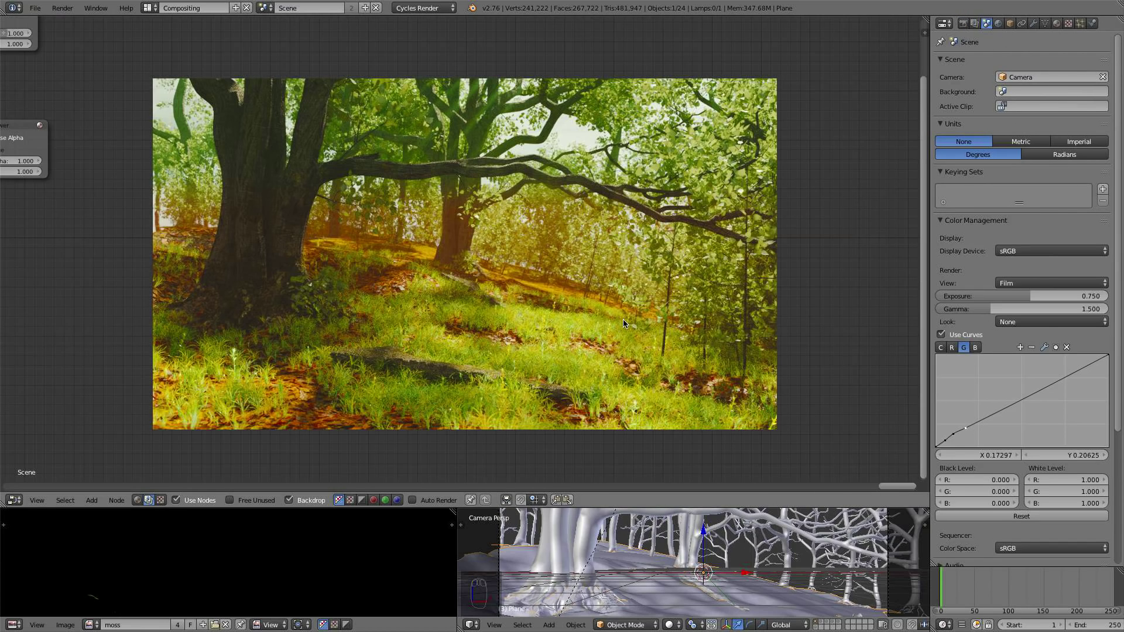
- Adjust the shadow point of the red Color Management curve to about X 0.146, Y 0.175
scroll(433, 339, "down", 1)
scroll(461, 300, "down", 3)
scroll(462, 304, "up", 1)
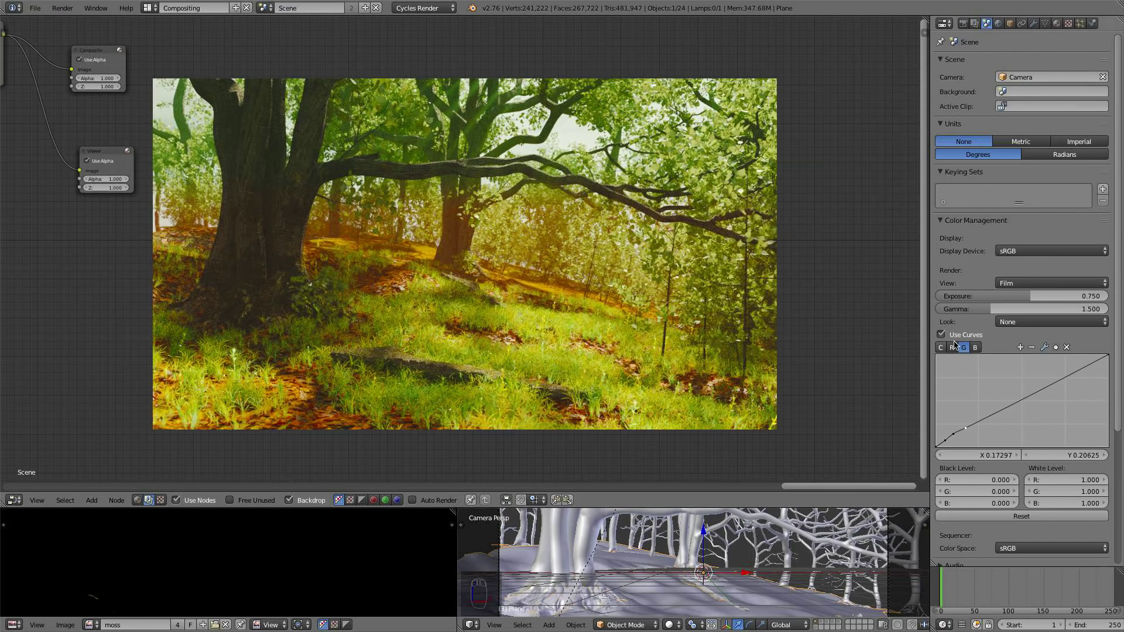
left_click(951, 348)
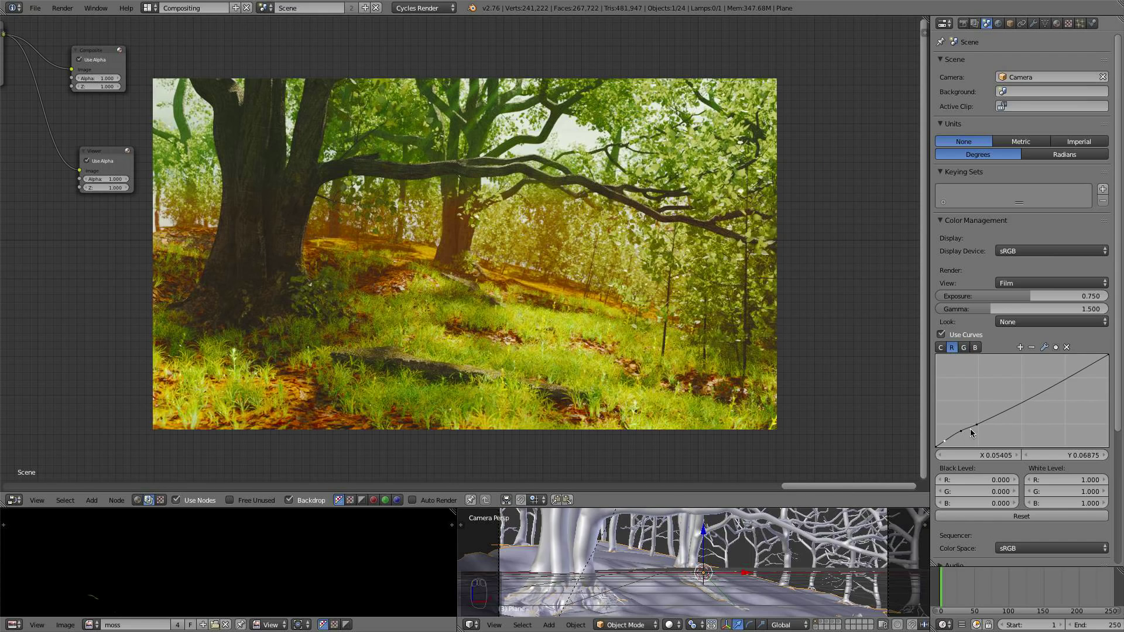
left_click_drag(963, 432, 960, 430)
- Undo a shift of the blue curve's darkest point, and place its second shadow point at about X 0.144, Y 0.175
left_click(973, 348)
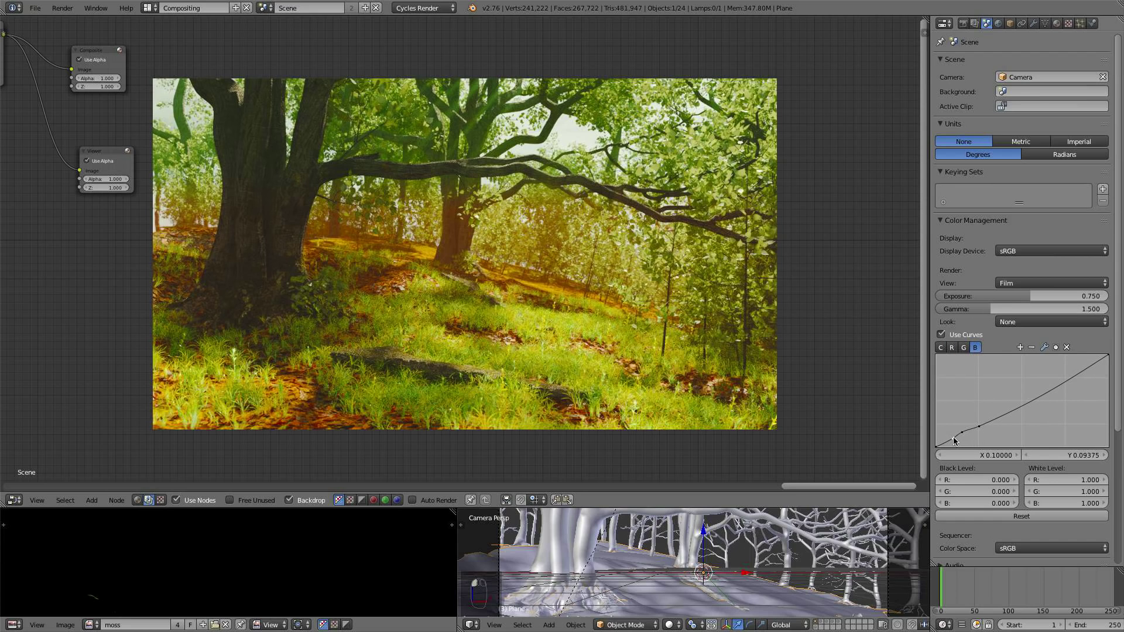
left_click_drag(954, 439, 951, 439)
key("ctrl+z")
left_click_drag(968, 435, 960, 431)
- Fine-tune the shadow points at the dark end of the green Color Management curve
left_click(964, 347)
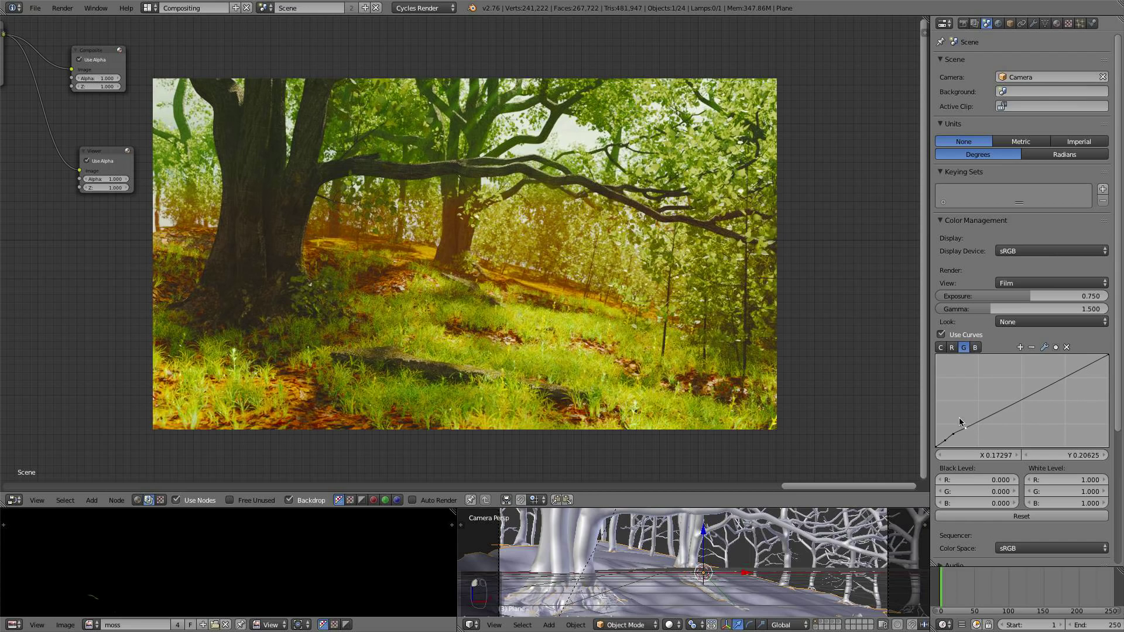
left_click_drag(948, 444, 944, 441)
left_click_drag(956, 434, 968, 429)
left_click(943, 441)
left_click_drag(942, 442, 944, 444)
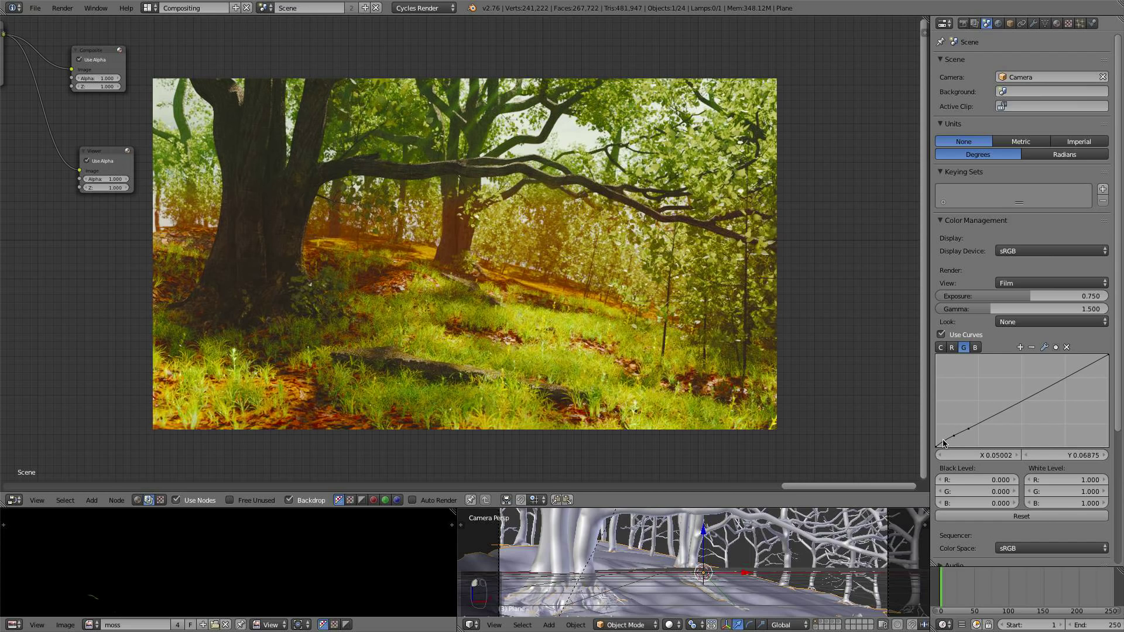
left_click_drag(943, 443, 943, 440)
- On the combined curve, place the shadow points at about X 0.057, Y 0.056 and X 0.124, Y 0.144
left_click(939, 347)
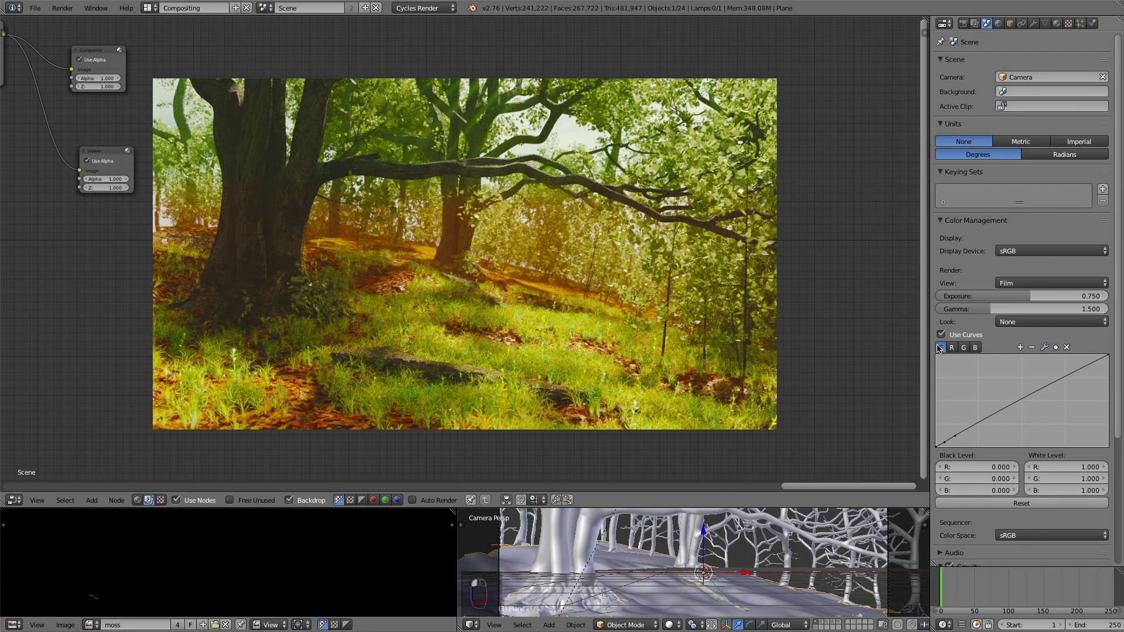
left_click(945, 442)
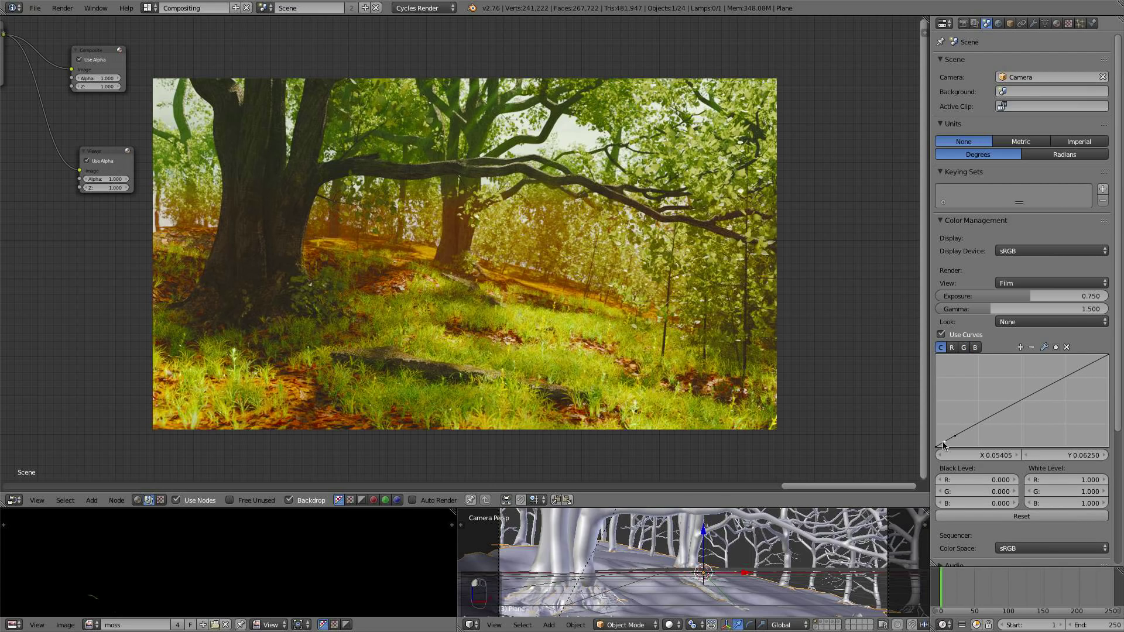
left_click_drag(944, 442, 944, 446)
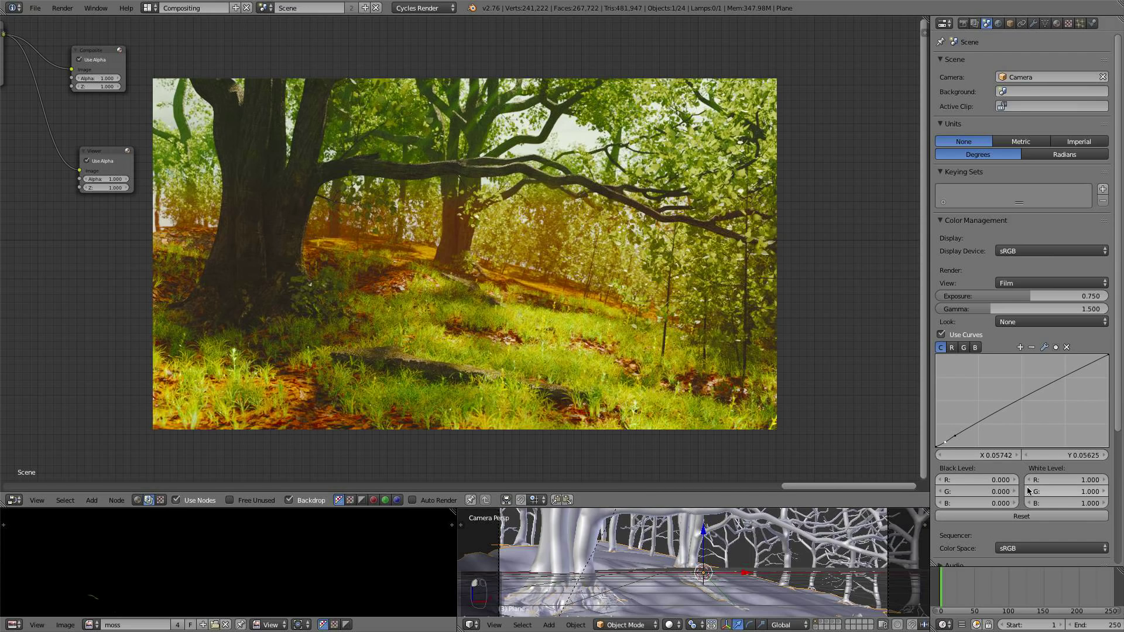
left_click(958, 434)
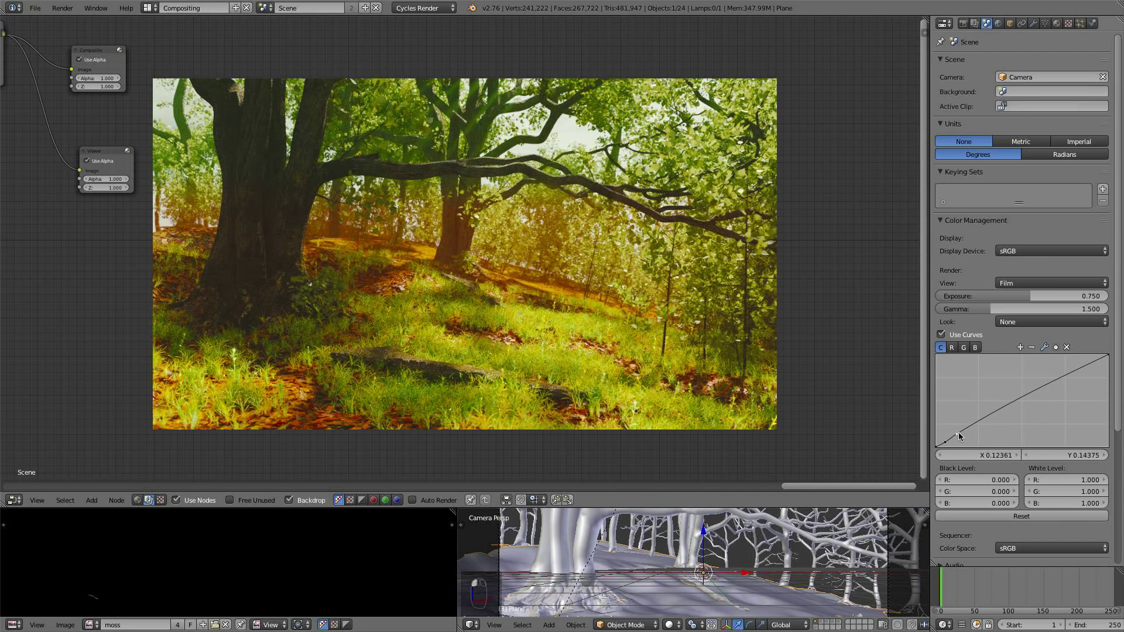
- Raise the blue curve's lower midtones and add a highlight point at about X 0.727, Y 0.706
left_click(975, 347)
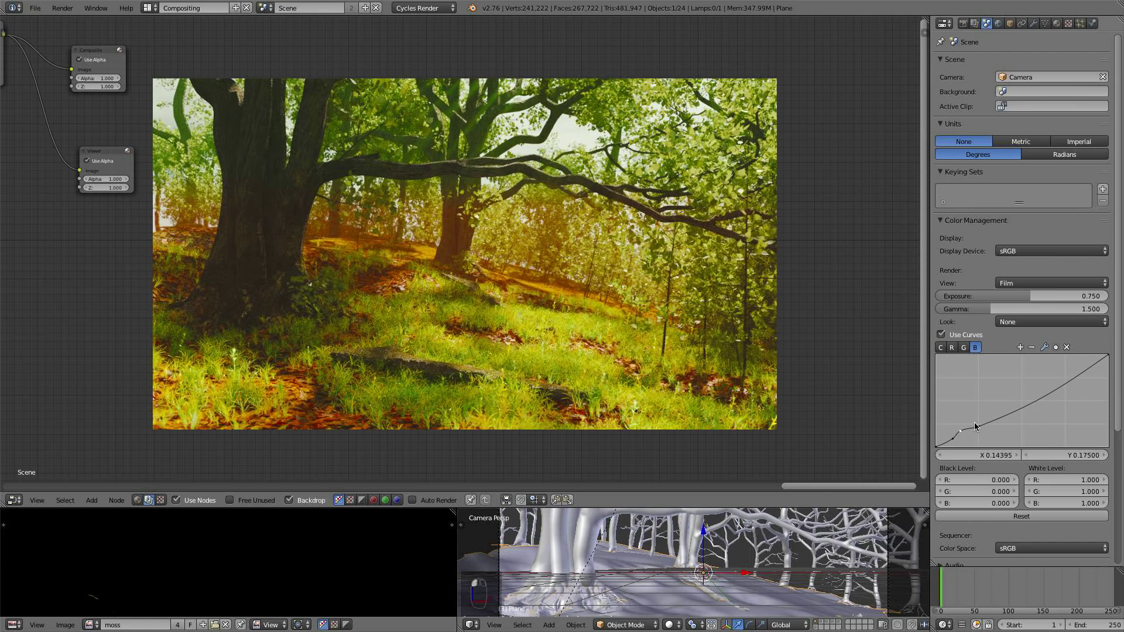
left_click(979, 426)
left_click_drag(979, 426, 979, 422)
mouse_move(1057, 385)
left_mouse_down()
mouse_move(1070, 398)
mouse_move(1048, 374)
mouse_move(1062, 383)
left_mouse_up()
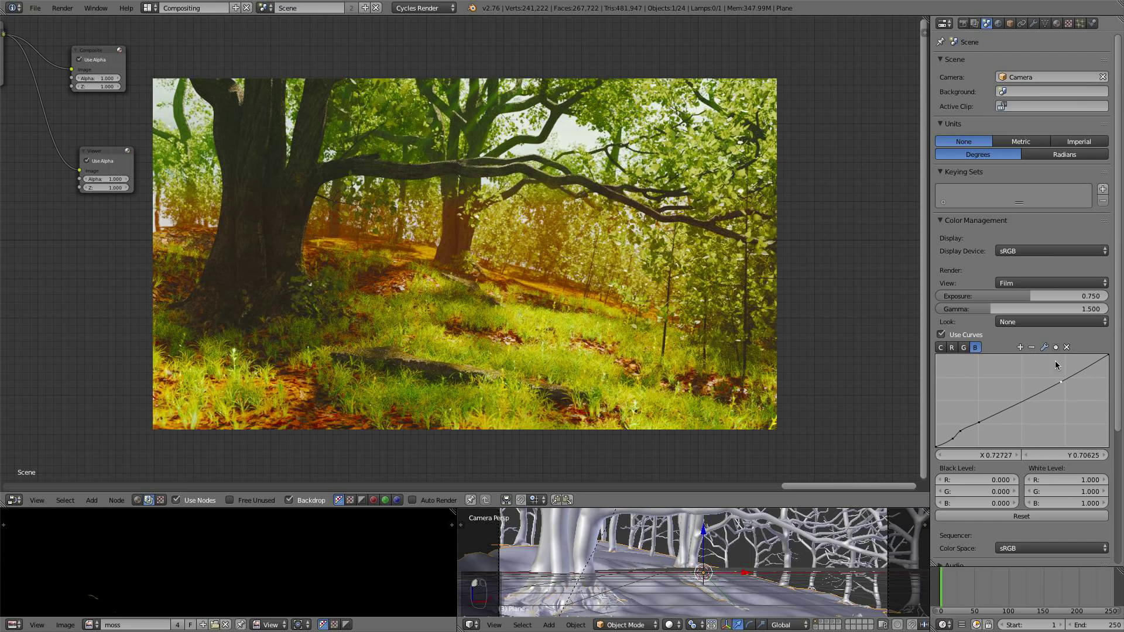
left_click(953, 438)
left_click_drag(957, 433, 964, 424)
- Refine the red curve's shadows, moving its darkest adjustable point to about X 0.081, Y 0.081
left_click(951, 348)
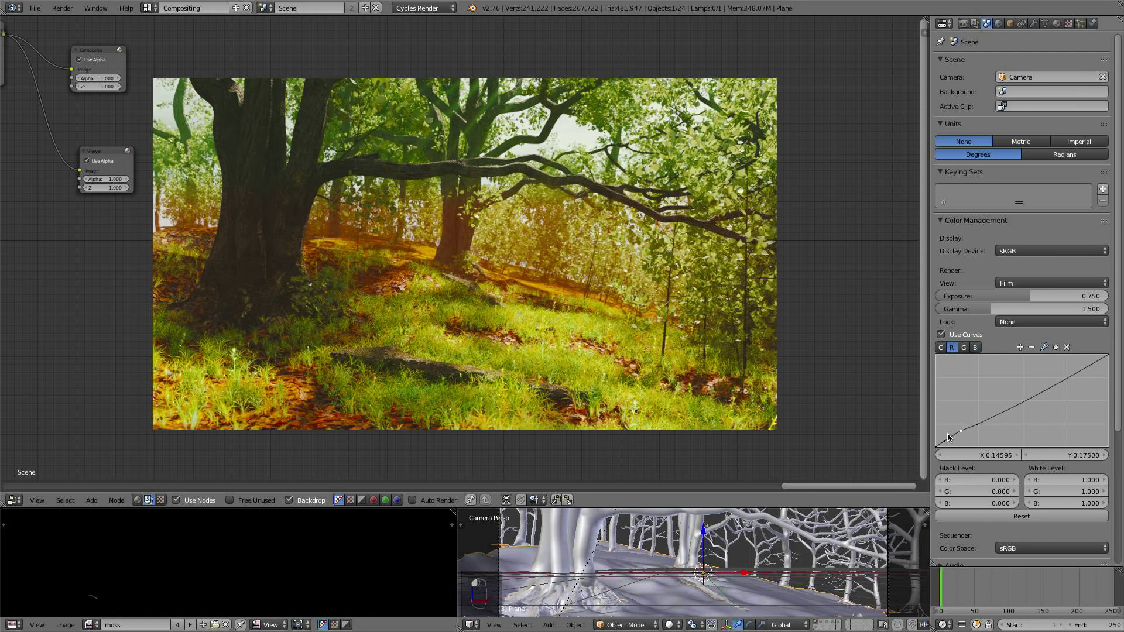
left_click_drag(961, 430, 961, 431)
left_click(946, 443)
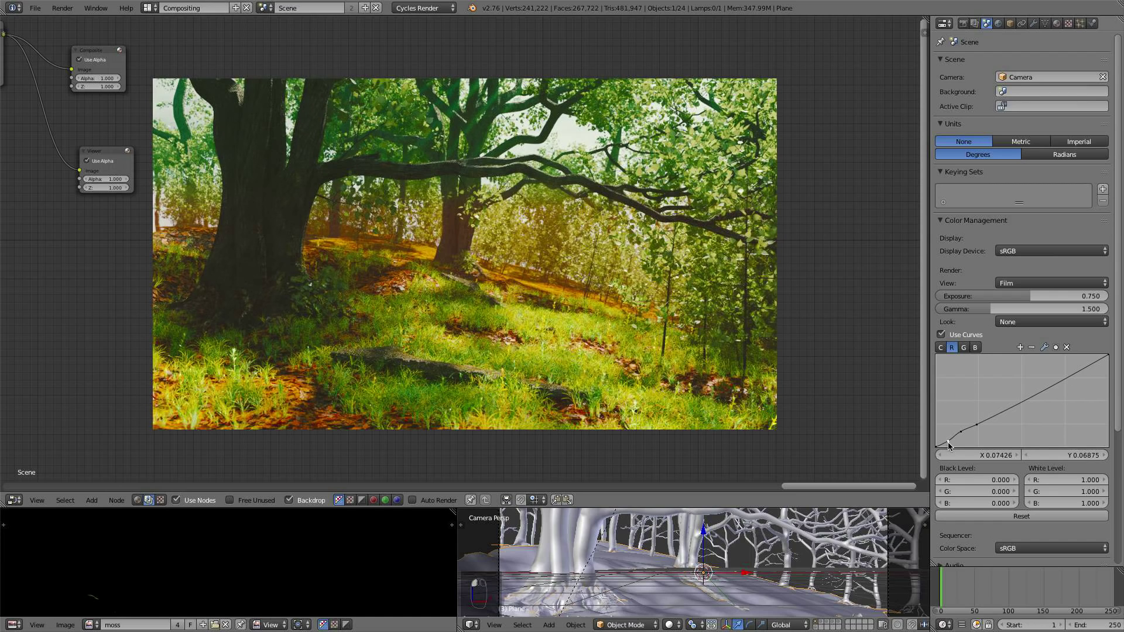
left_click_drag(949, 446, 947, 440)
left_click_drag(948, 442, 946, 439)
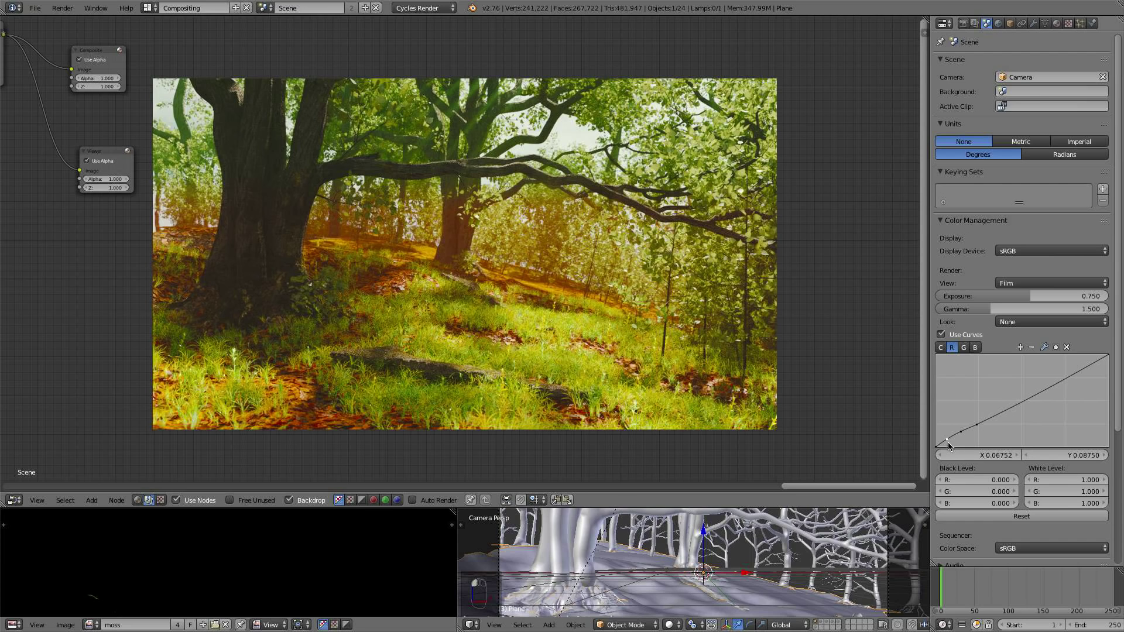
left_click_drag(946, 439, 946, 439)
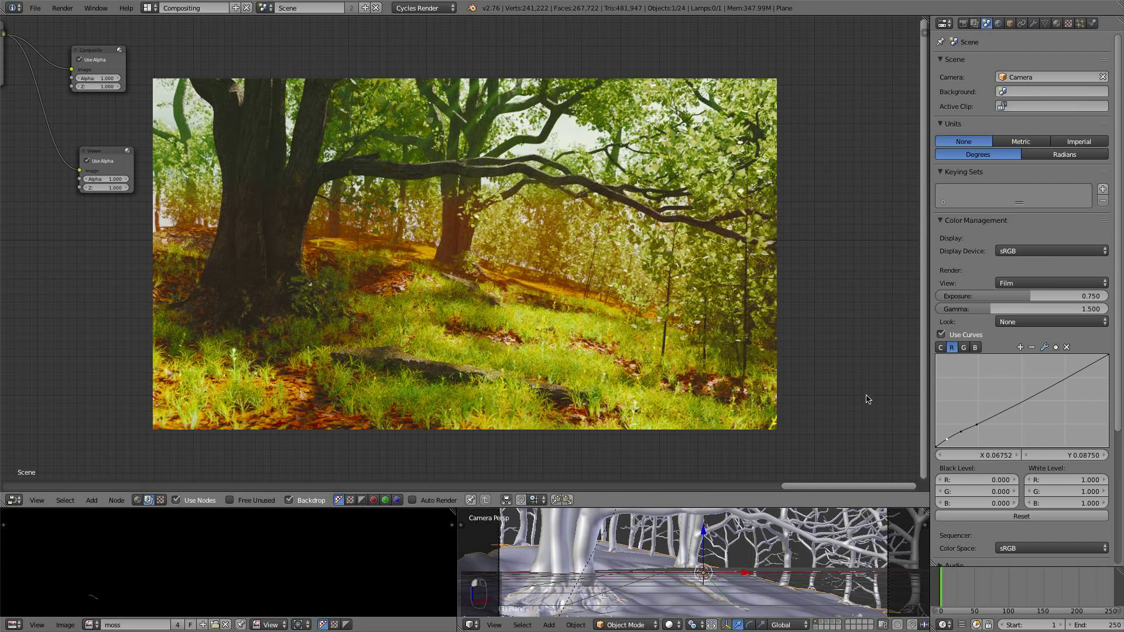
left_click_drag(948, 439, 949, 442)
- Shrink the backdrop and examine the colour-graded forest image as a whole
scroll(391, 287, "down", 4)
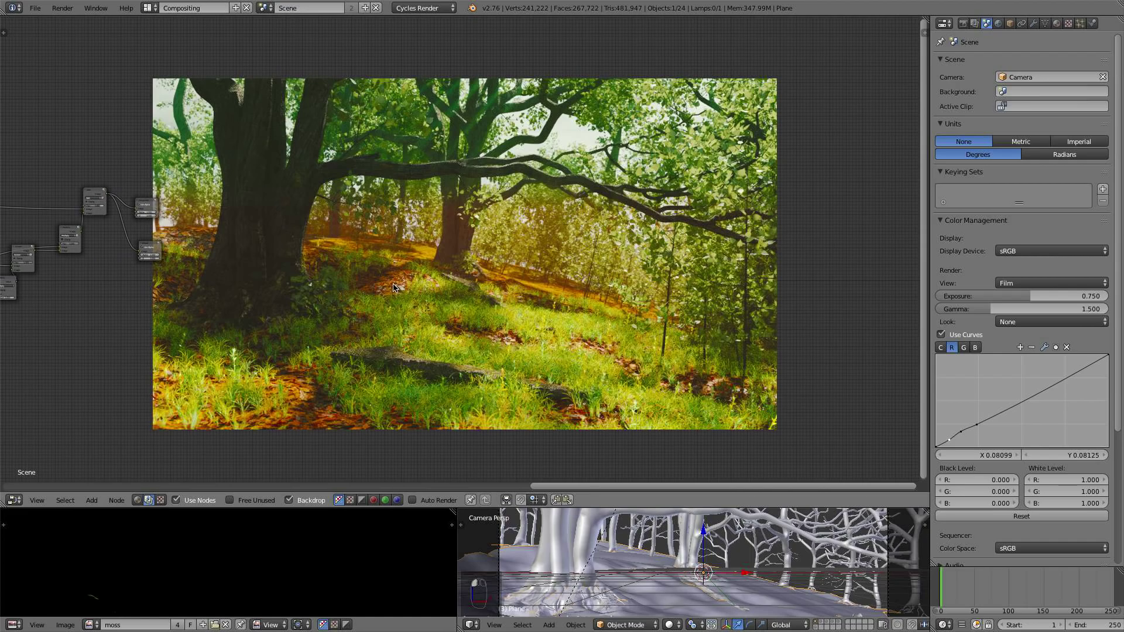
key("v")
key("v")
scroll(445, 269, "up", 1)
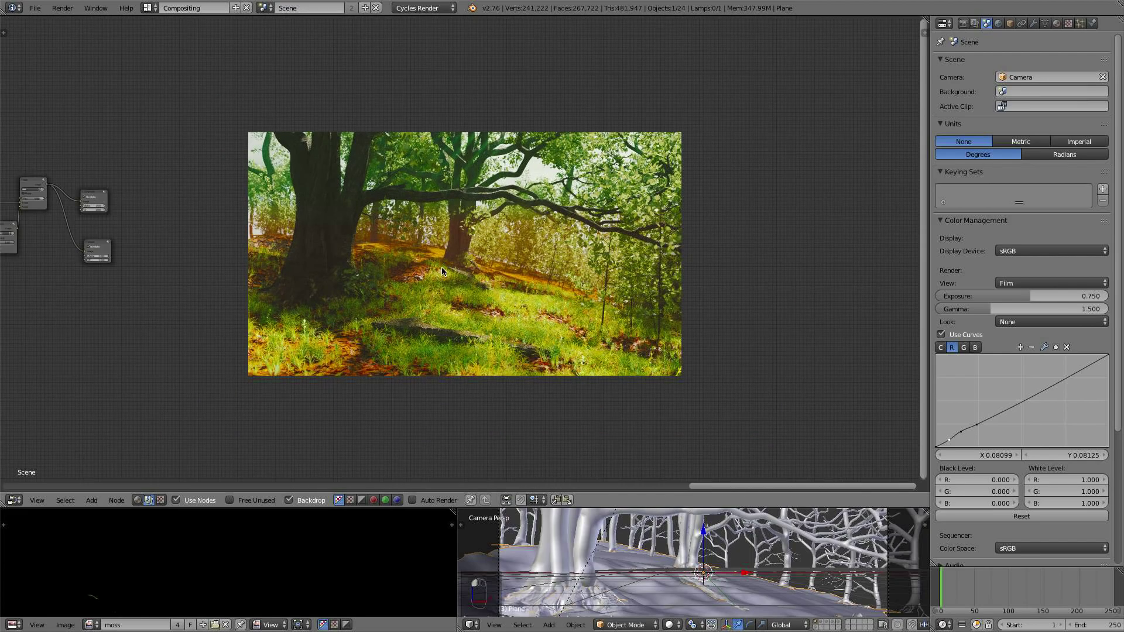
- Preview the Sun Beams node's output and set its source's vertical position to 1.1
scroll(441, 267, "down", 3)
middle_click_drag(441, 267, 518, 218)
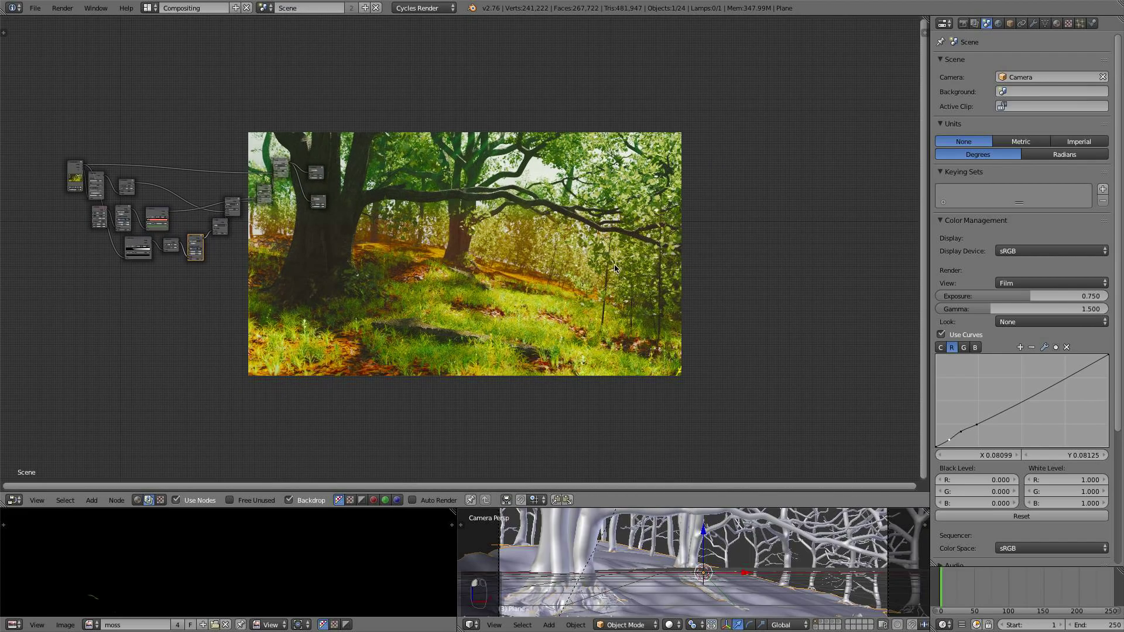
middle_click_drag(399, 238, 358, 205)
scroll(358, 205, "up", 7)
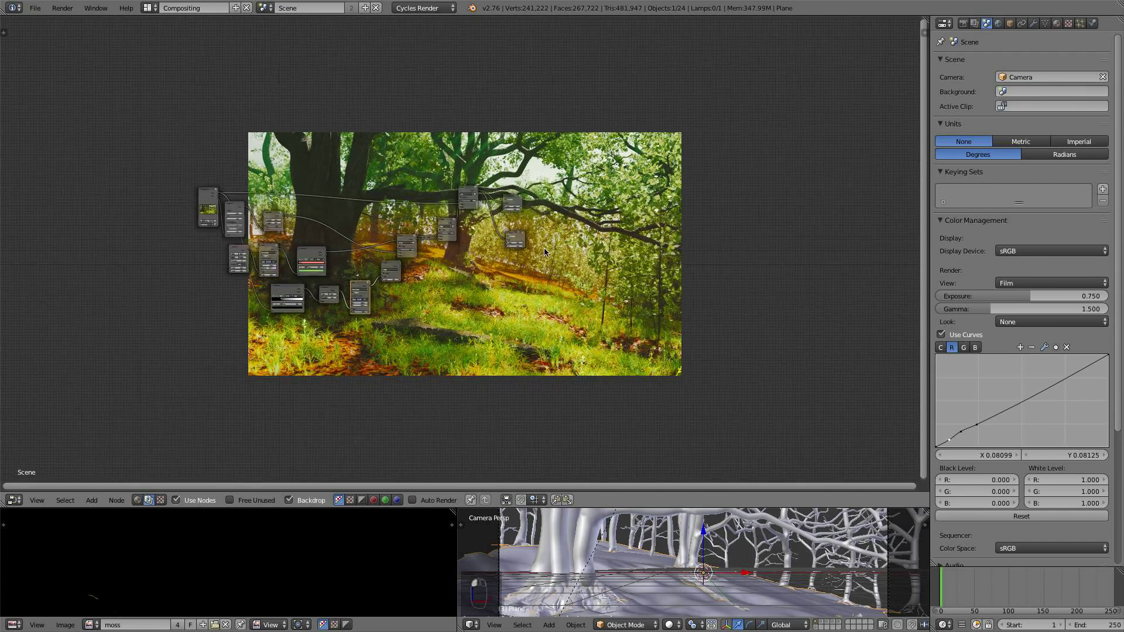
scroll(421, 259, "up", 5)
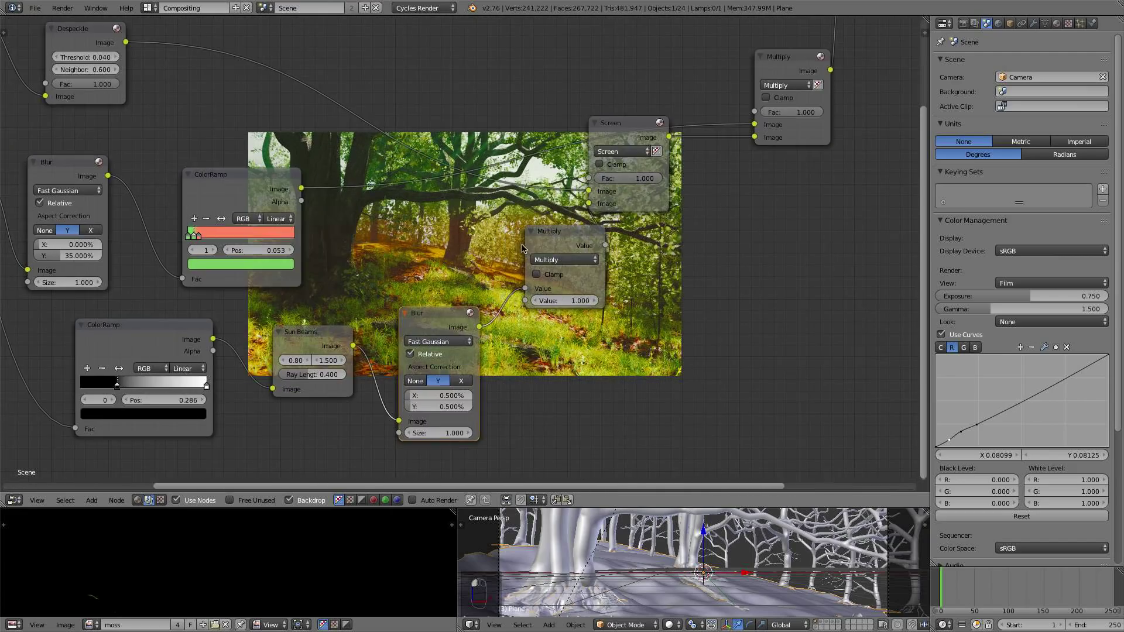
left_click(398, 329, "ctrl+shift")
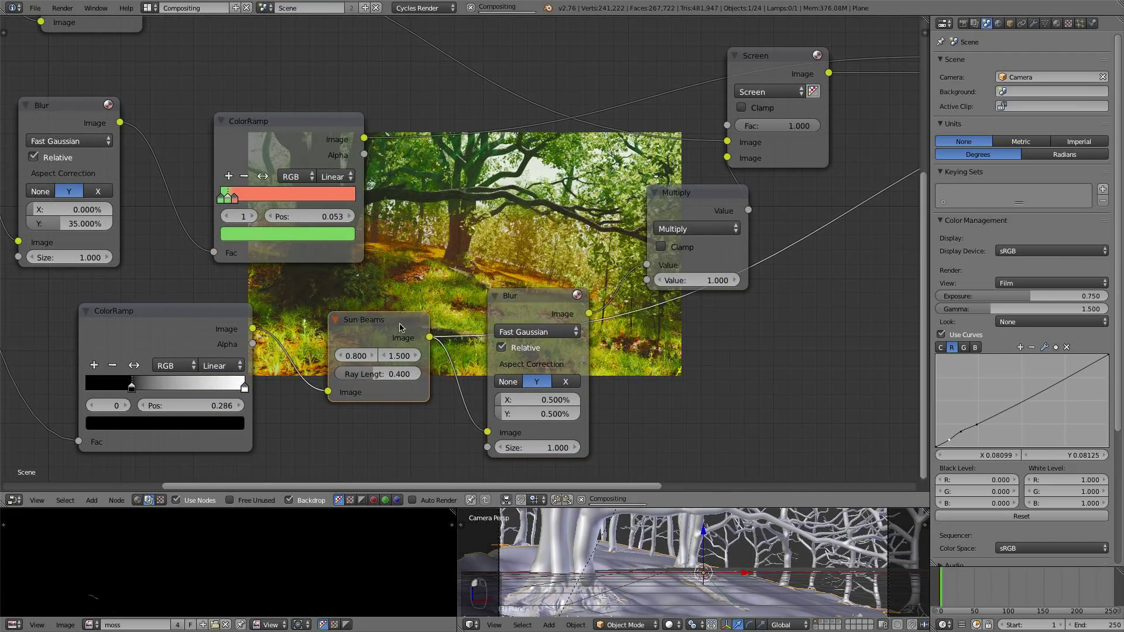
middle_click_drag(435, 252, 566, 161)
scroll(454, 251, "up", 1)
left_click(548, 268)
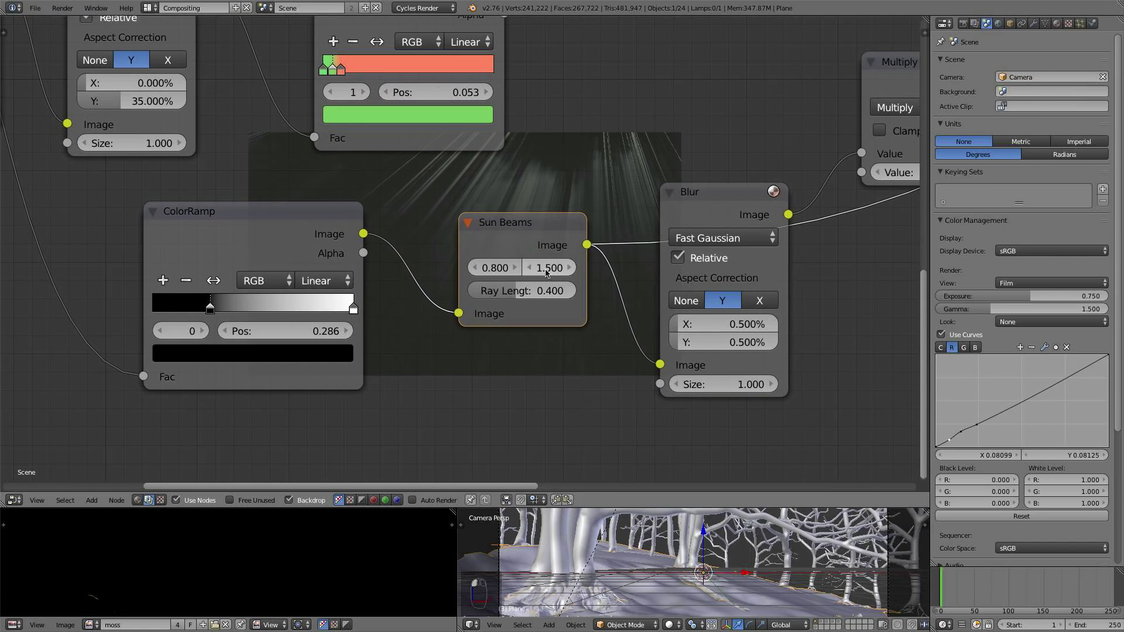
type("1.1")
key("Return")
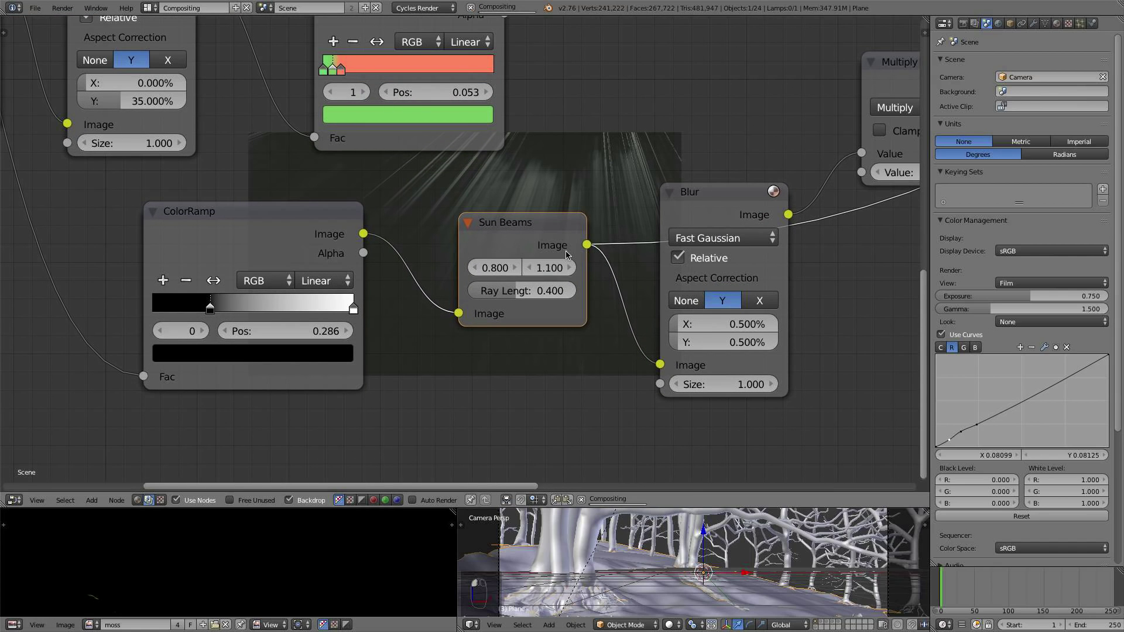
- Preview the combined image at the final Add node to check the adjusted sun beams
scroll(684, 196, "down", 2)
middle_click_drag(803, 56, 600, 129)
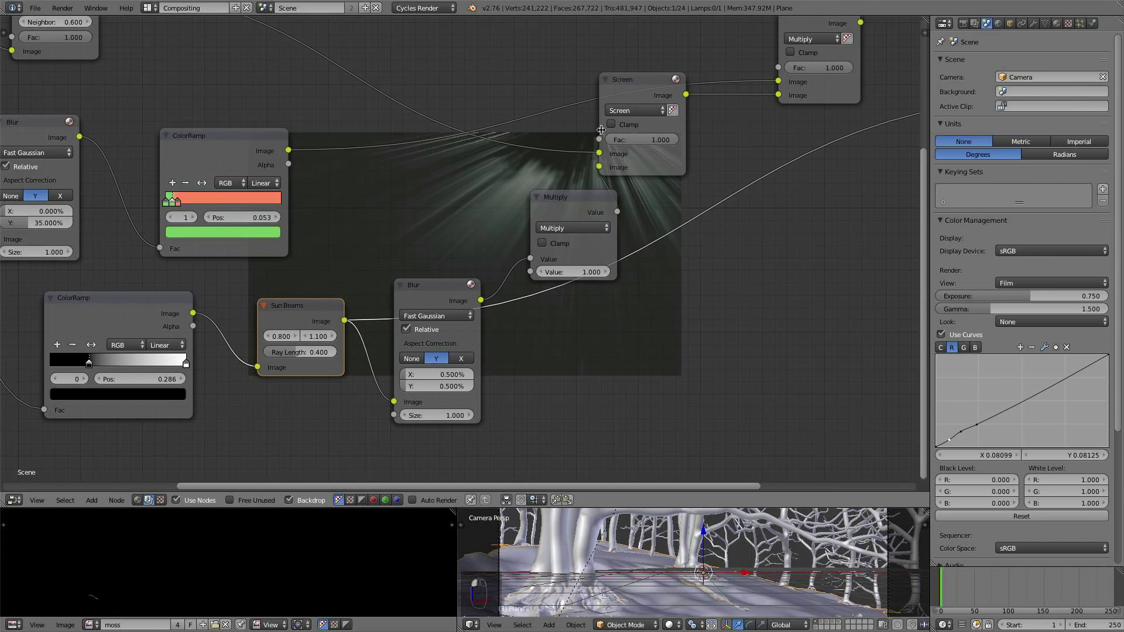
scroll(619, 216, "down", 3)
scroll(580, 237, "down", 3)
middle_click_drag(536, 302, 466, 344)
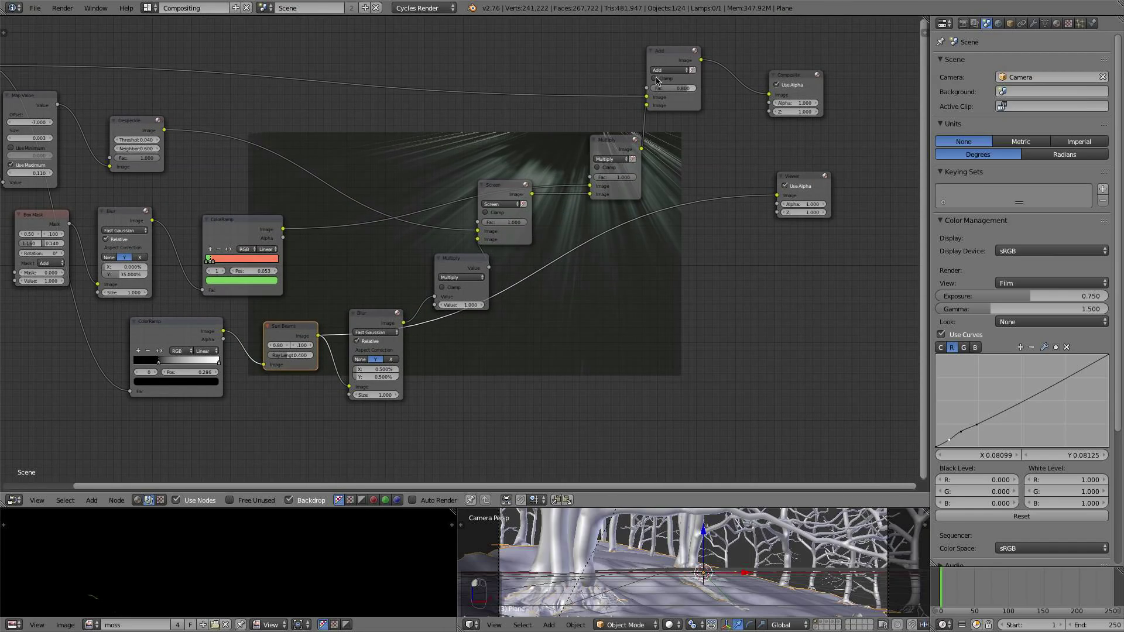
left_click(668, 55, "ctrl+shift")
- Preview the outputs of the sun-beam Blur, the Multiply math node and the Screen node one after another
middle_click_drag(670, 209, 630, 171)
scroll(470, 253, "up", 8)
left_click(248, 307, "ctrl+shift")
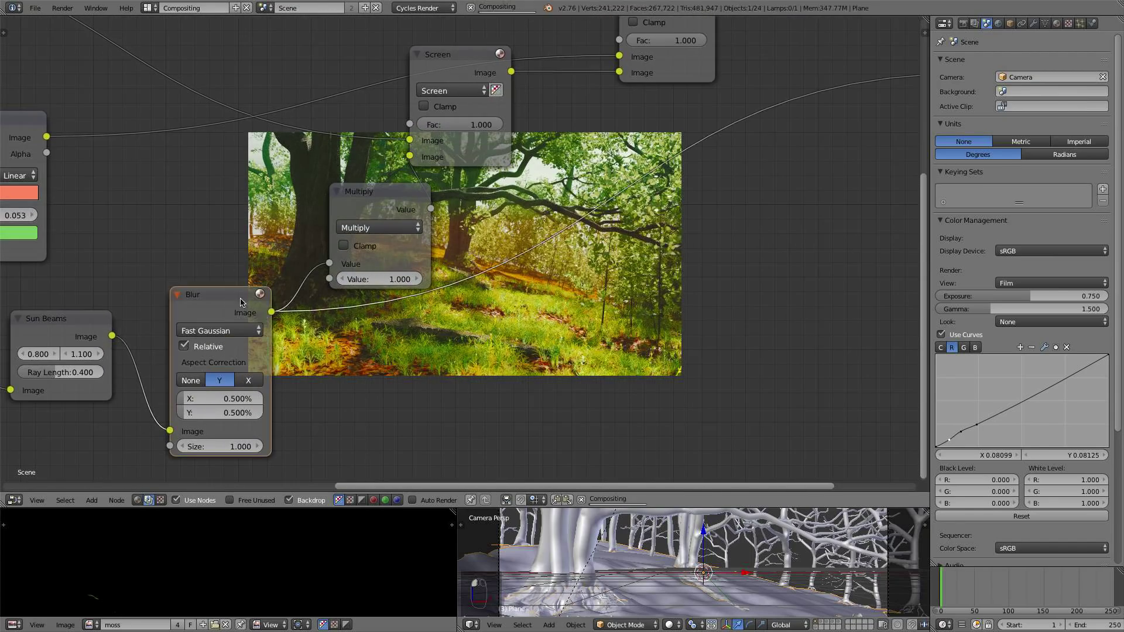
left_click(396, 199, "ctrl+shift")
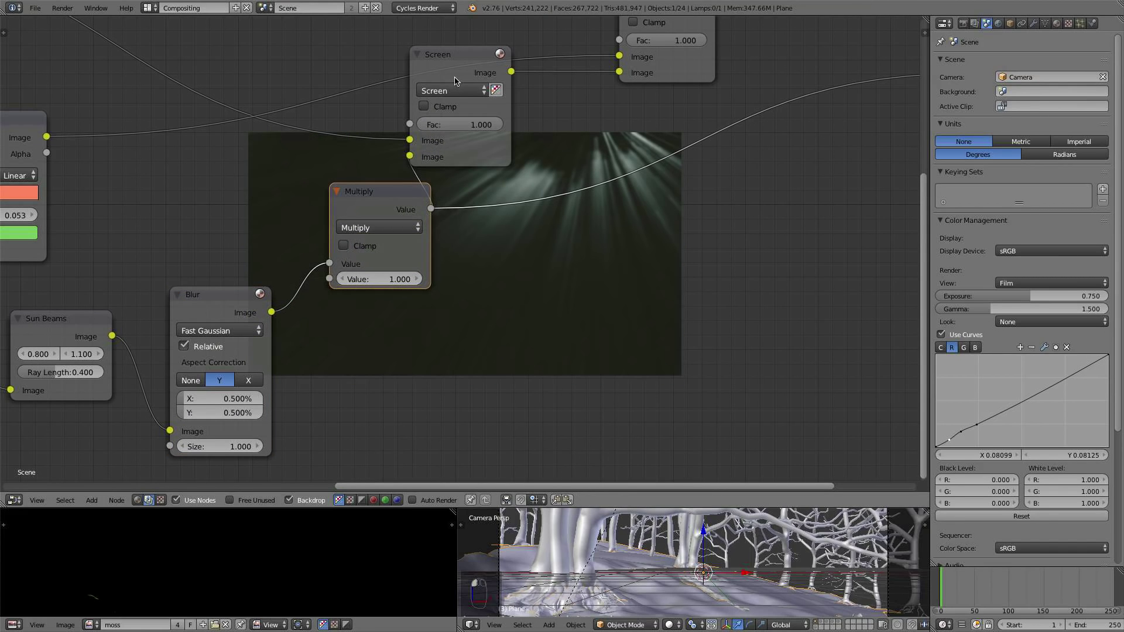
left_click(463, 70, "ctrl+shift")
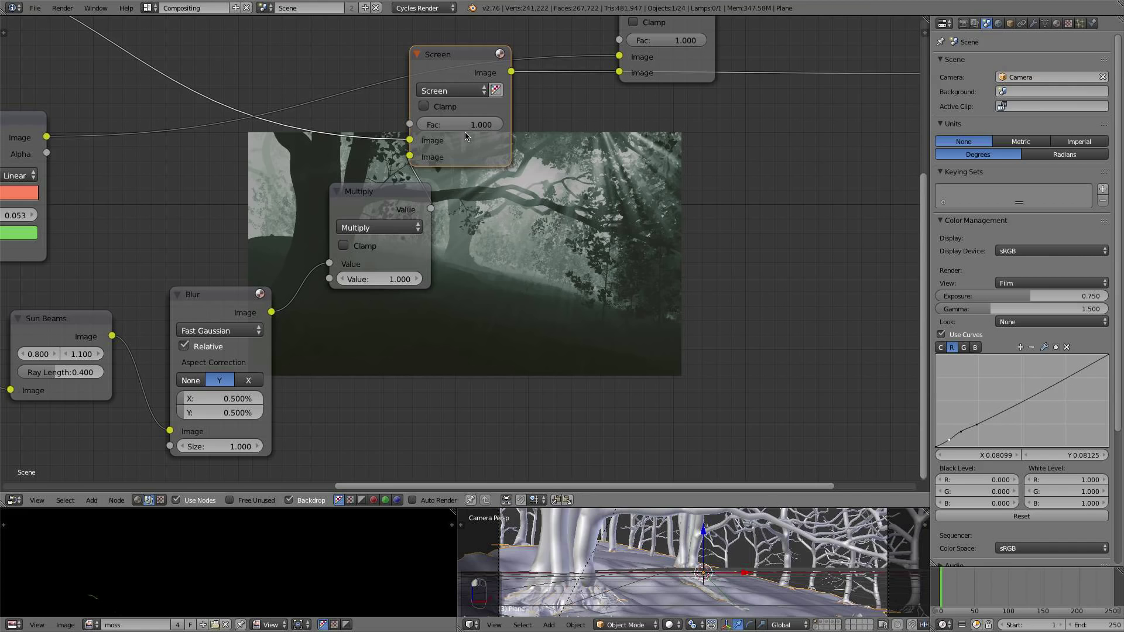
- Set the sun-beam Multiply math node's value to 1.5 and preview the final Add node's output
left_click(382, 278)
type("1.5")
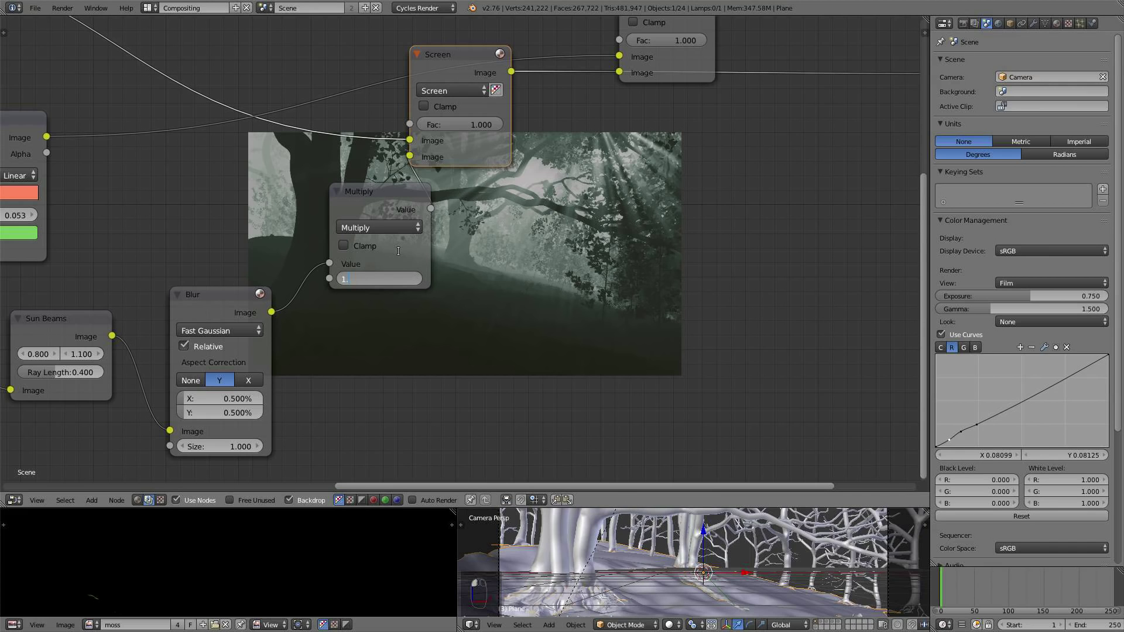
key("Return")
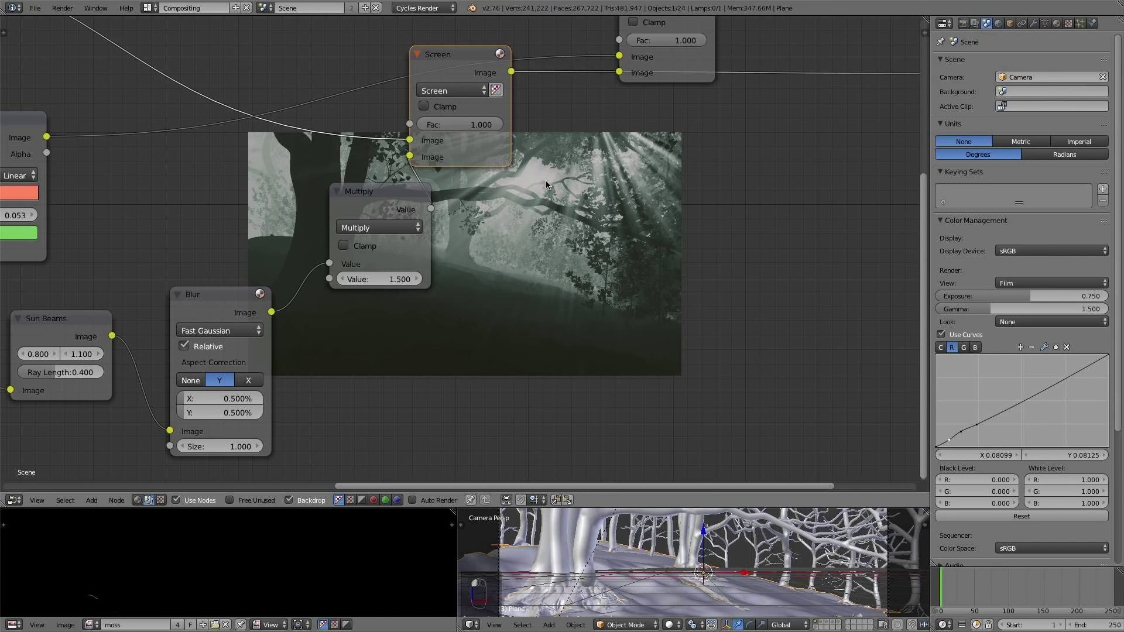
scroll(573, 252, "down", 3)
middle_click_drag(661, 193, 690, 129)
left_click(637, 220, "ctrl+shift")
scroll(696, 145, "up", 4)
middle_click_drag(600, 322, 625, 214)
- Strengthen the sun beams by setting the Multiply math node's value to 2 and then 2.4
left_click(446, 453)
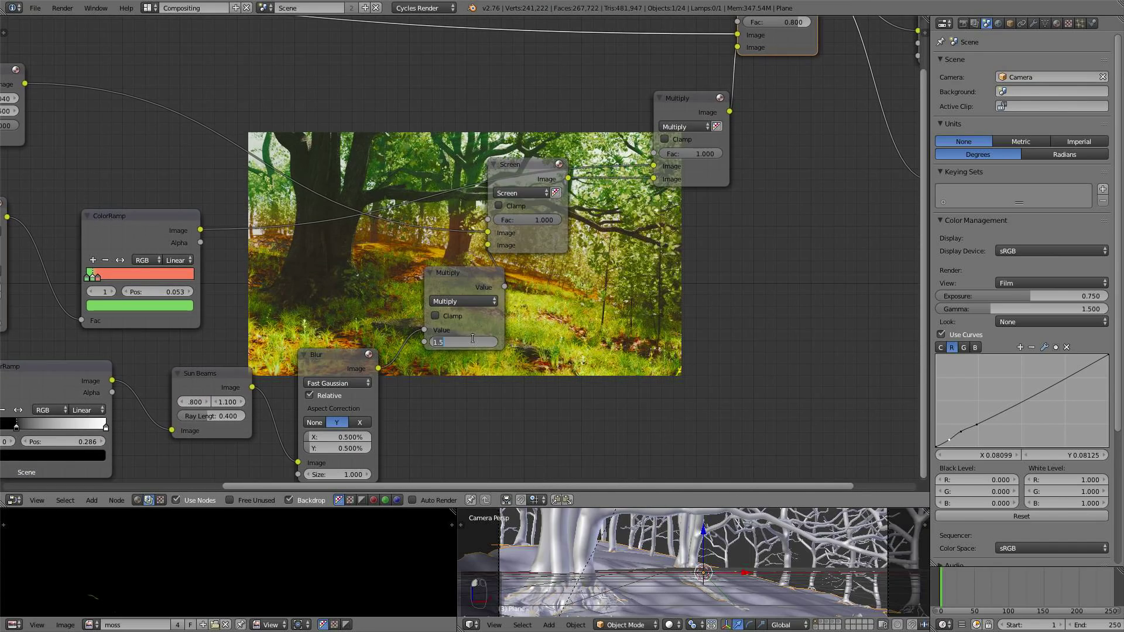
type("2")
key("Return")
middle_click_drag(648, 319, 758, 271)
left_click(605, 329)
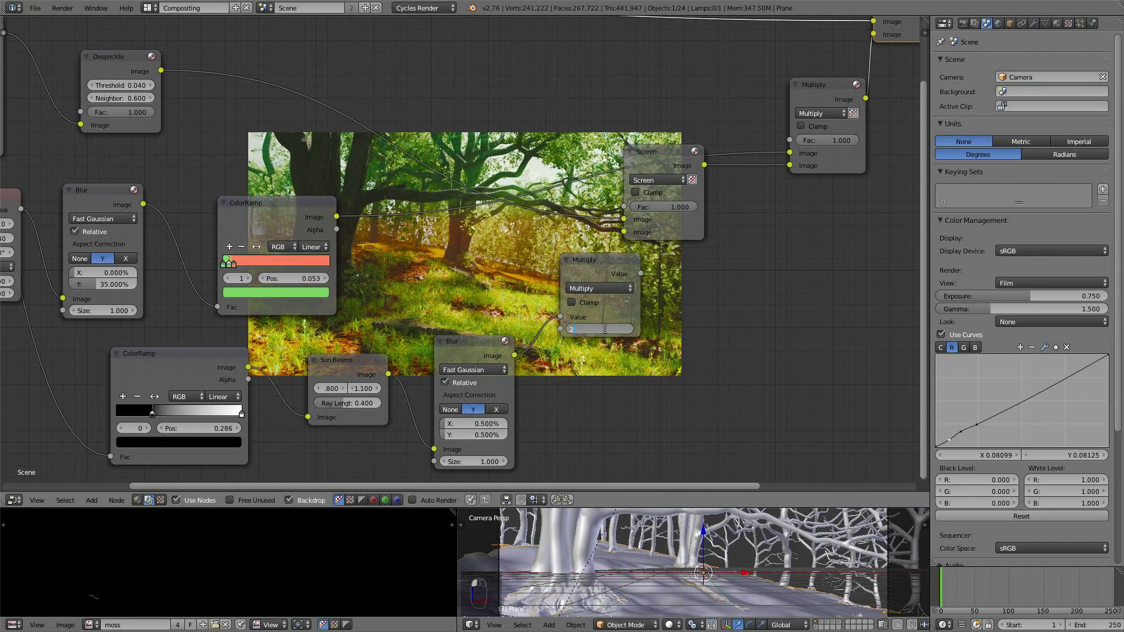
key("Return")
- Set the Sun Beams ray length to 0.5 and the Multiply math node's value to 2.8
middle_click_drag(837, 292, 802, 272)
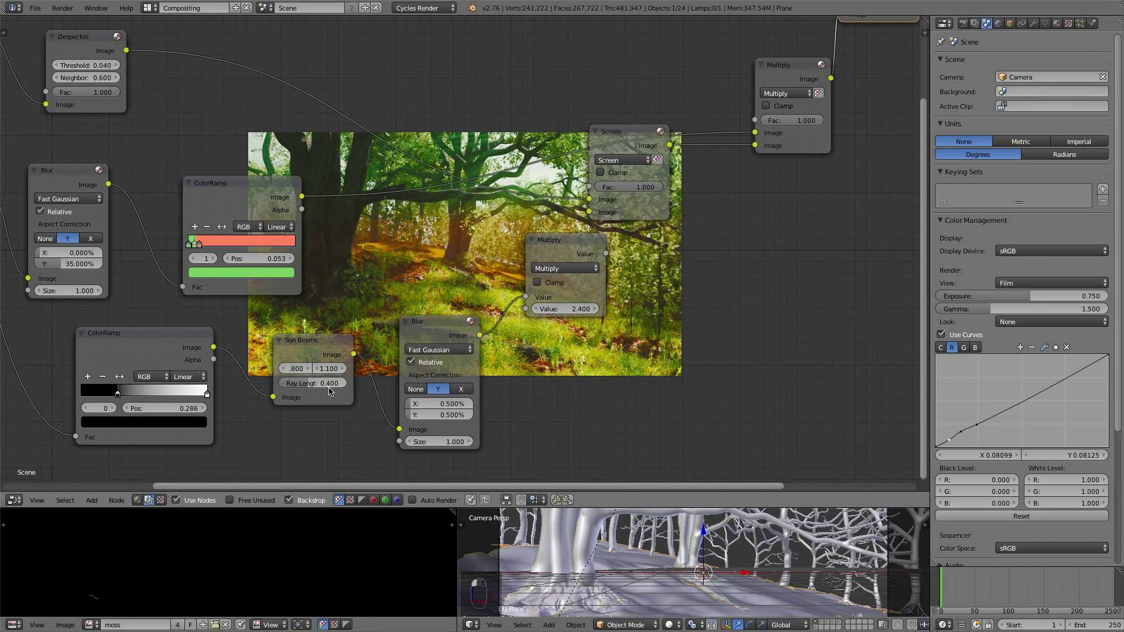
key("Return")
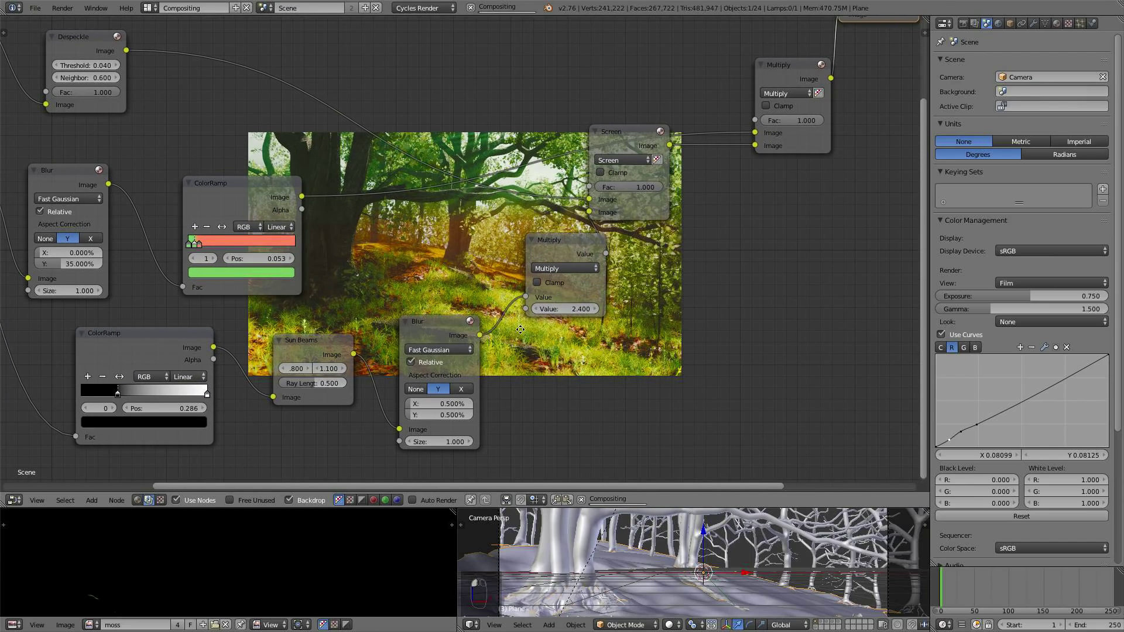
middle_click_drag(414, 202, 410, 330)
scroll(520, 270, "up", 2)
left_click(429, 389)
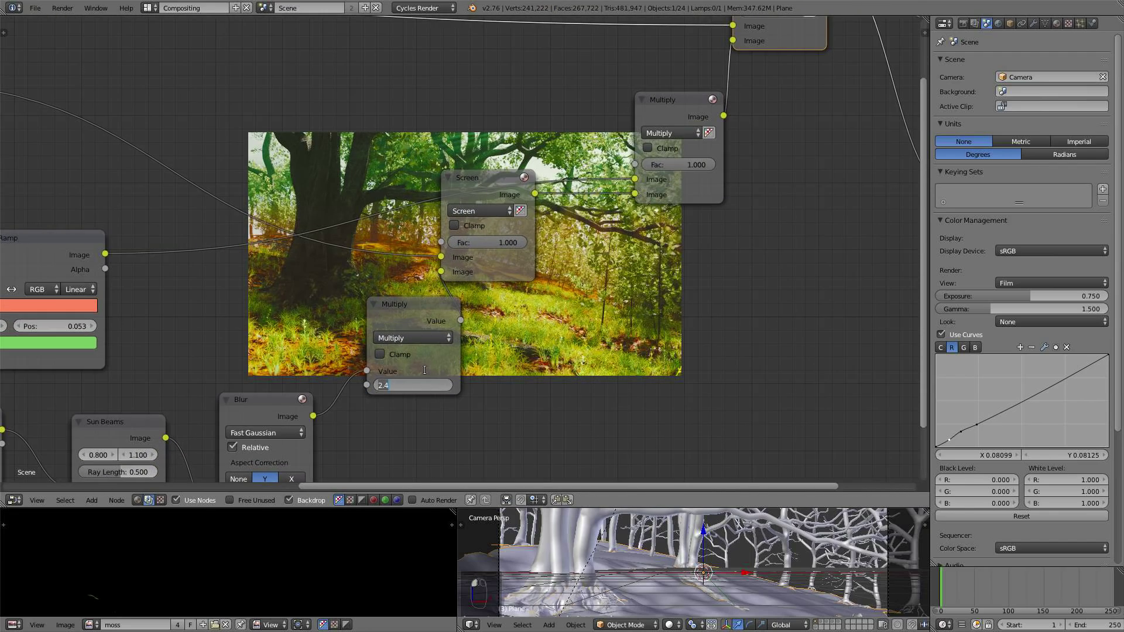
type("2.8")
key("Return")
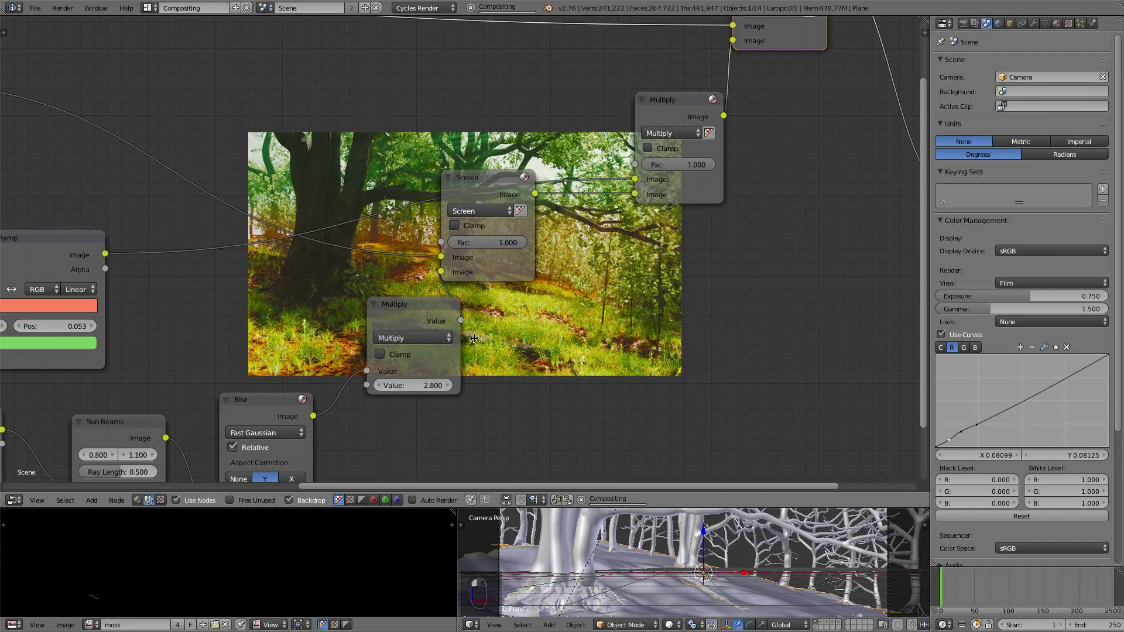
- Move the Composite and Viewer nodes further away from the Add node to make room for another node
middle_click_drag(650, 323, 353, 164)
scroll(355, 164, "down", 1)
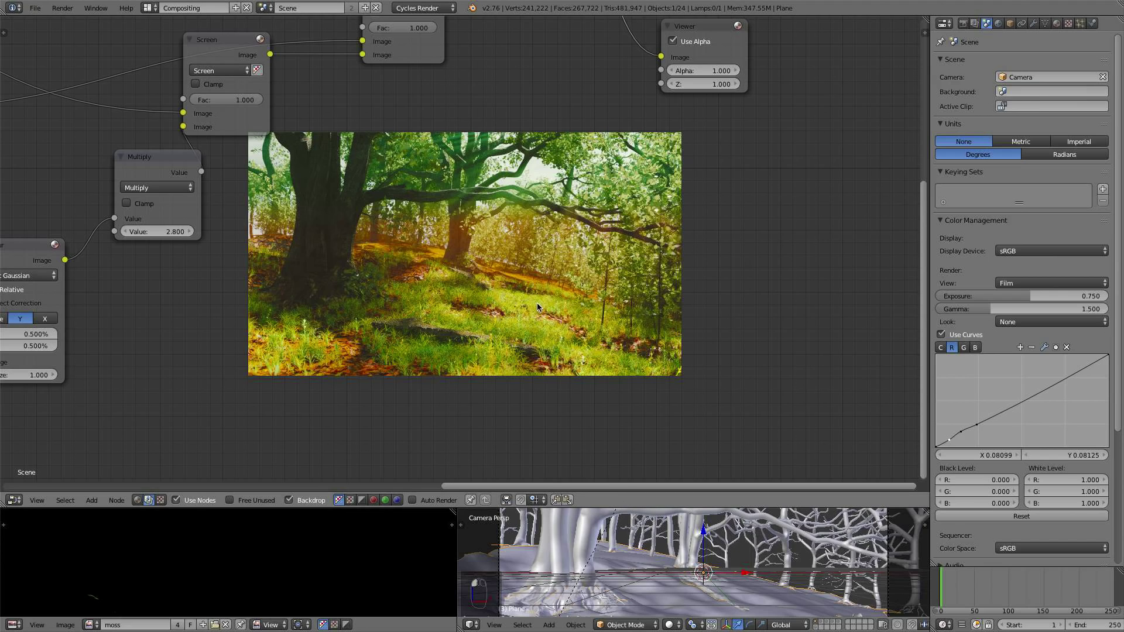
scroll(531, 275, "up", 3)
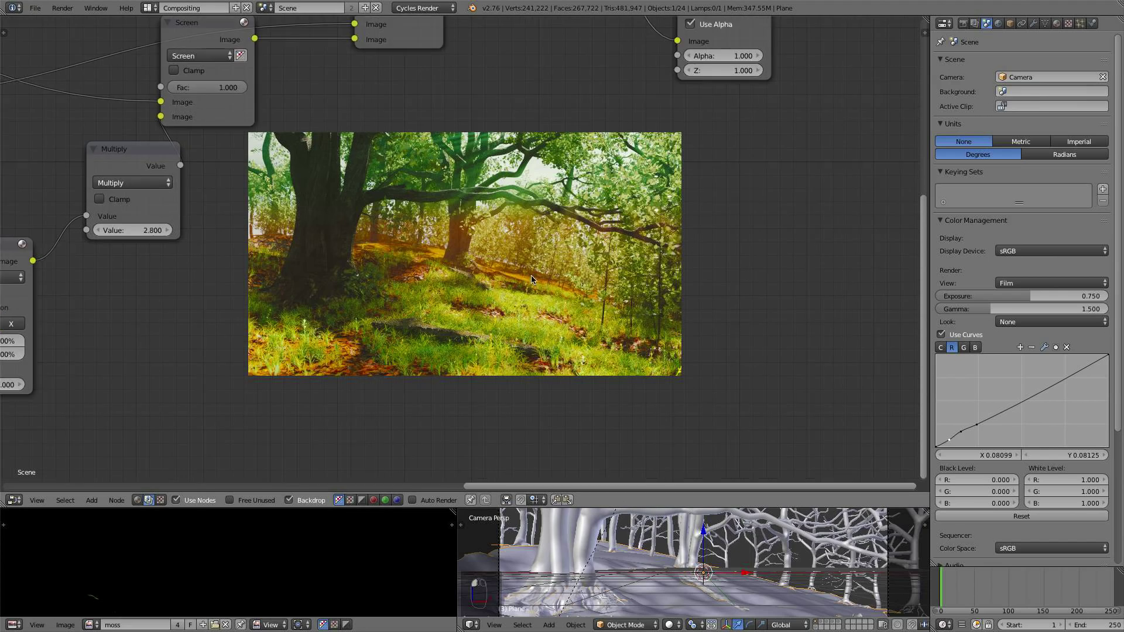
scroll(538, 269, "down", 3)
middle_click_drag(601, 156, 430, 391)
scroll(494, 190, "down", 1)
left_click_drag(518, 125, 598, 128)
left_click_drag(536, 283, 631, 289)
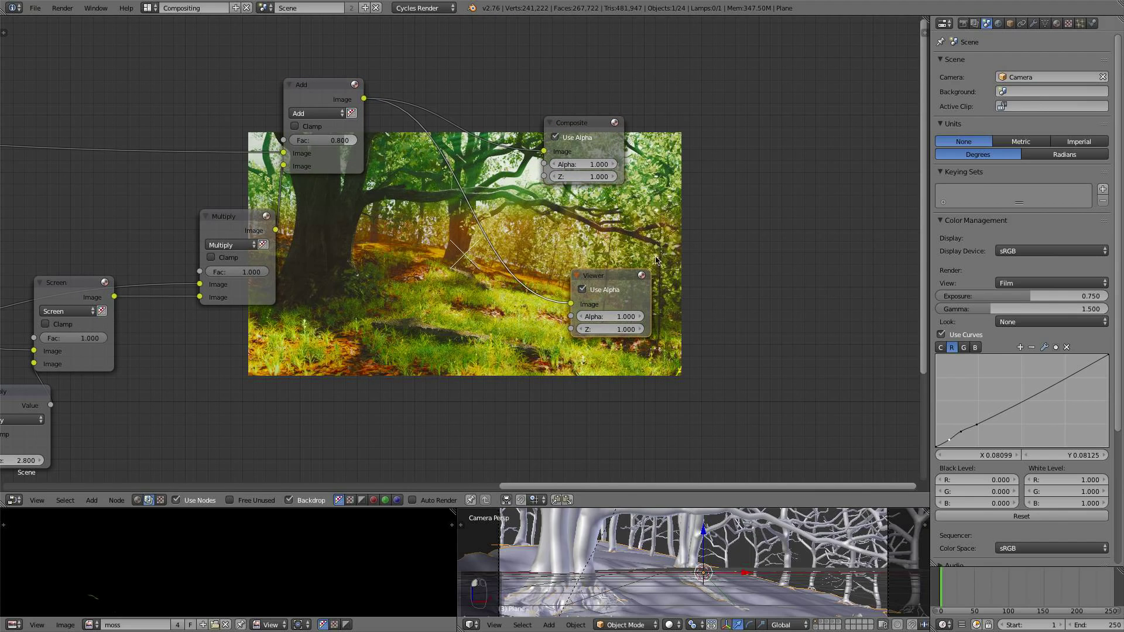
scroll(656, 261, "up", 2)
key("shift+a")
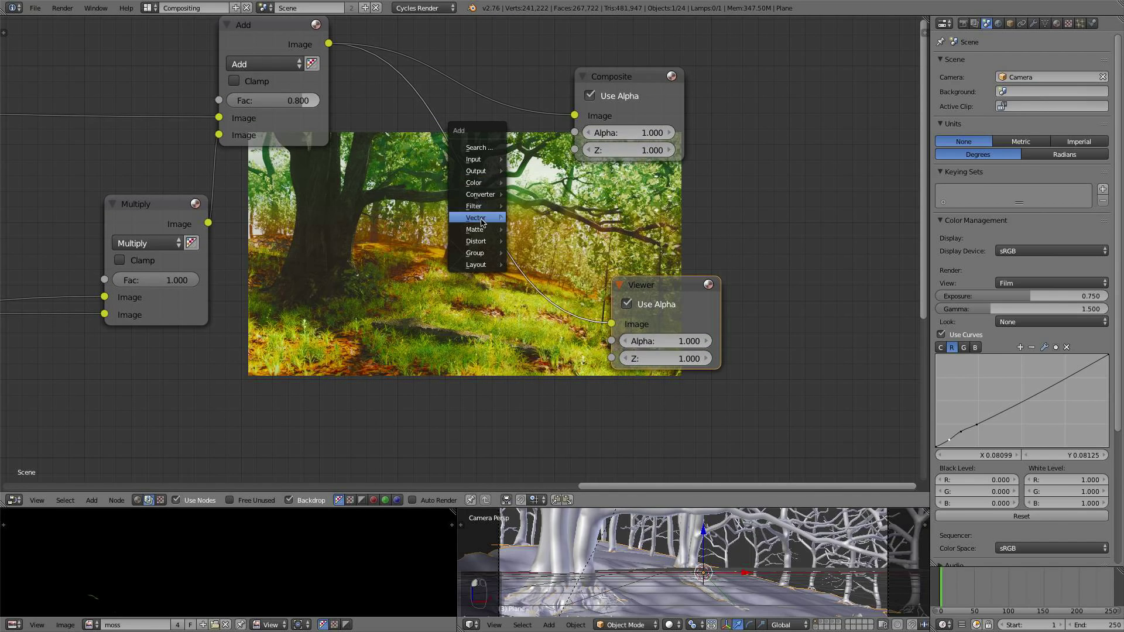
mouse_move(475, 186)
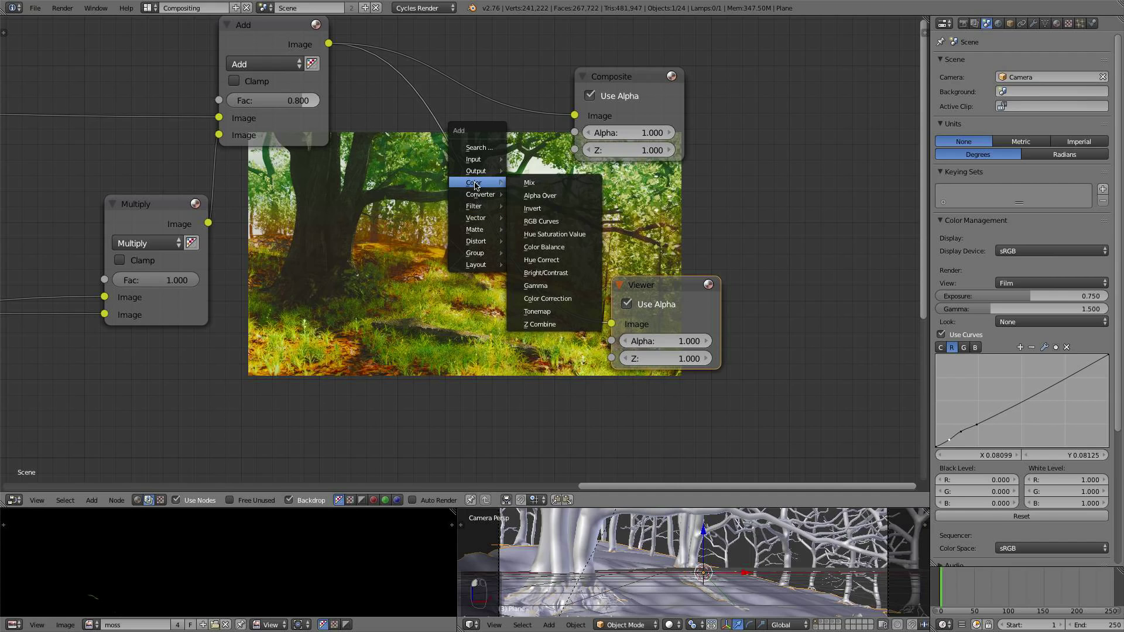
left_click(544, 246)
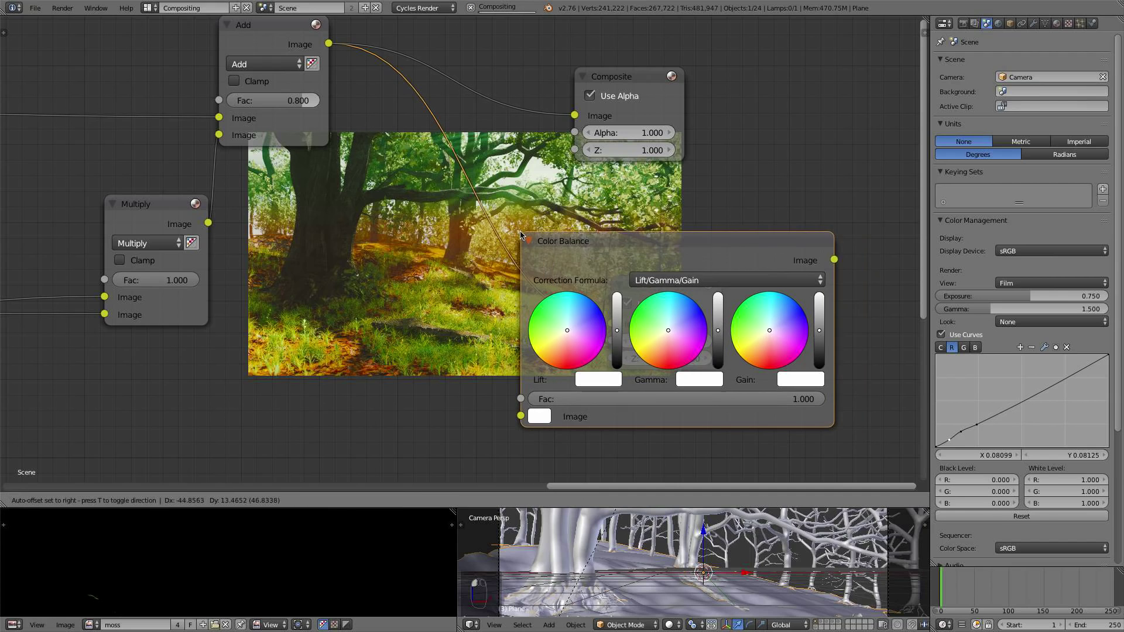
left_click(396, 308)
key("x")
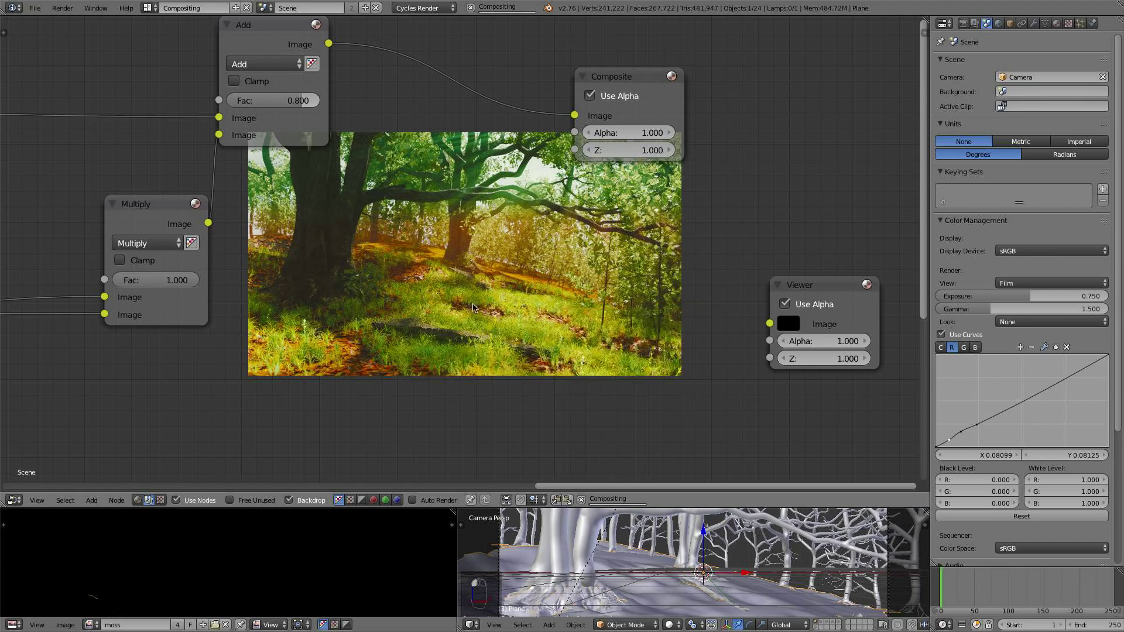
- Insert a Hue Saturation Value node between the Add and Composite nodes and preview its output
middle_click_drag(473, 197, 483, 312)
key("shift+a")
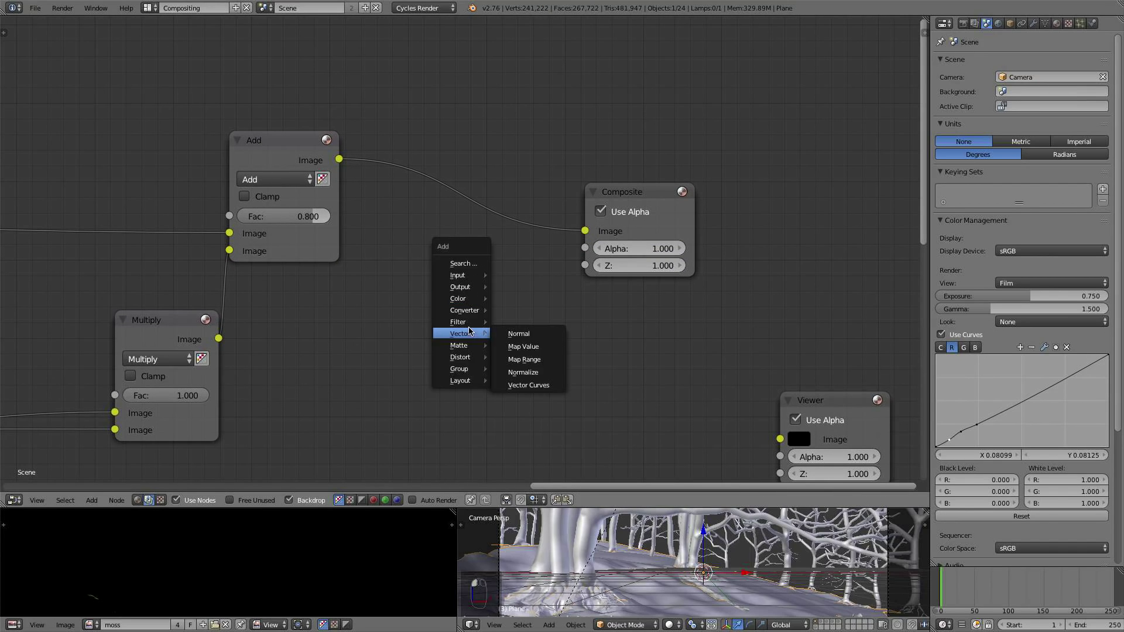
mouse_move(465, 310)
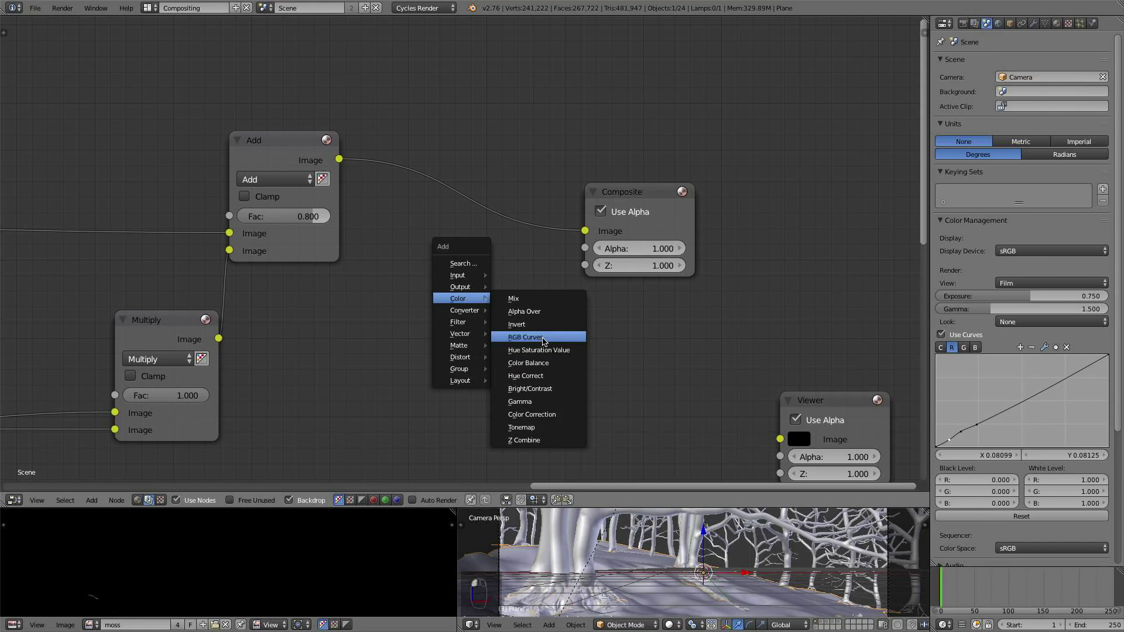
left_click(539, 350)
left_click(440, 222)
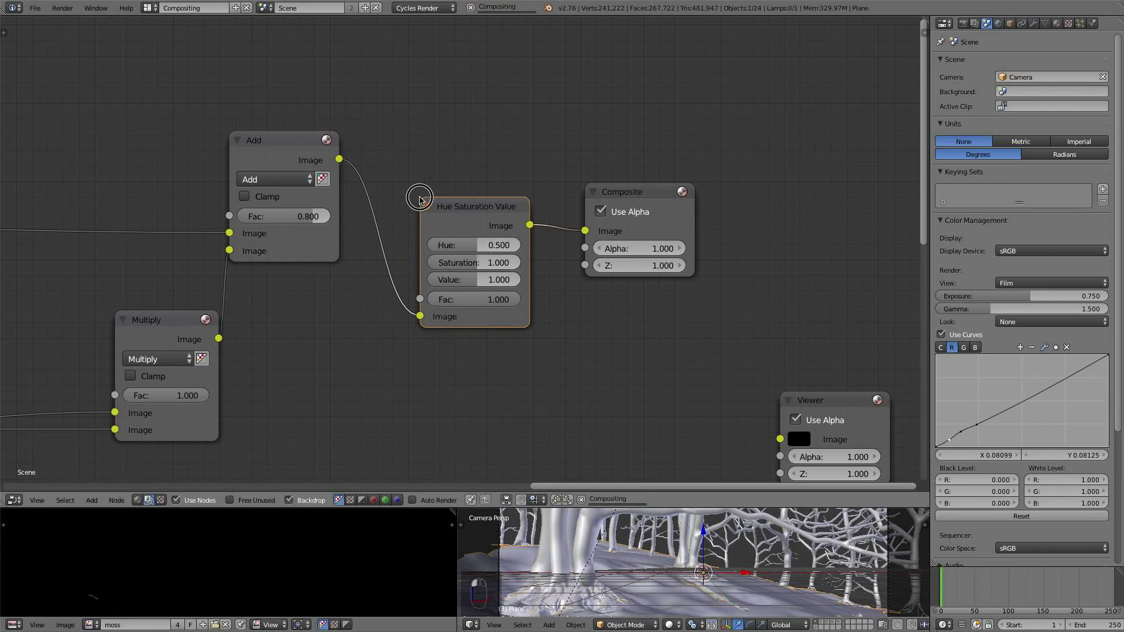
left_click(441, 222, "ctrl+shift")
- Move the Composite node off to the side and set the Hue Saturation Value node's saturation to 0.945
middle_click_drag(563, 307, 285, 348)
scroll(285, 349, "up", 1)
left_click_drag(391, 234, 619, 266)
scroll(527, 280, "up", 3)
left_click_drag(110, 320, 111, 317)
middle_click_drag(162, 315, 255, 371)
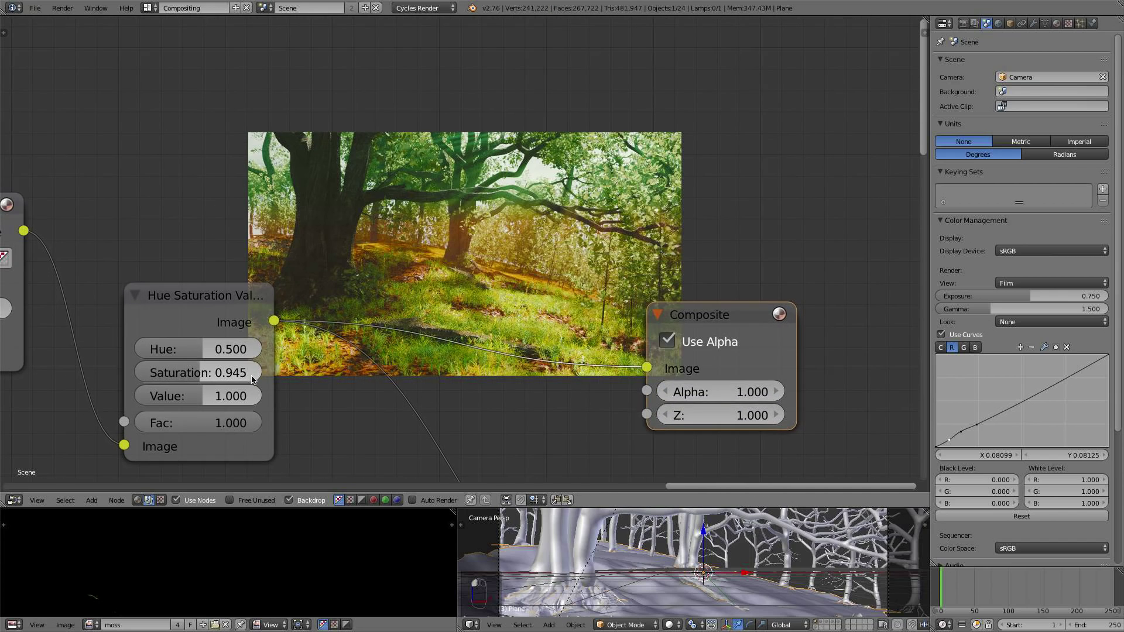
scroll(409, 334, "up", 3)
middle_click_drag(429, 314, 430, 354)
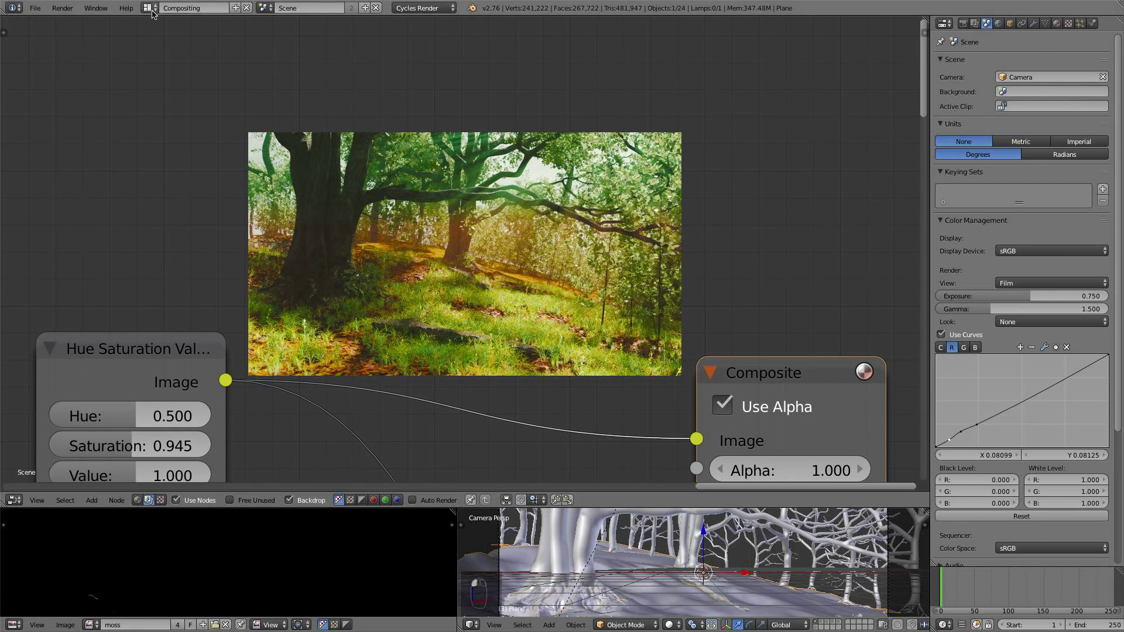
- Switch to the Default screen layout, look over the render result and return to the 3D camera view
left_click(152, 7)
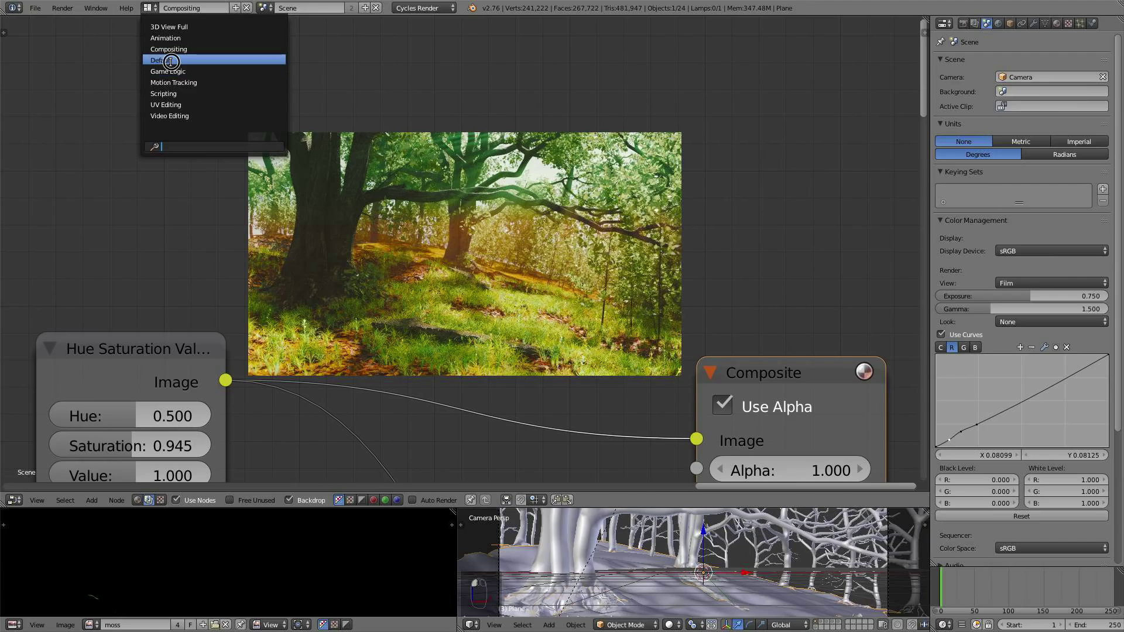
left_click(170, 62)
scroll(478, 321, "down", 2)
middle_click_drag(478, 321, 441, 312)
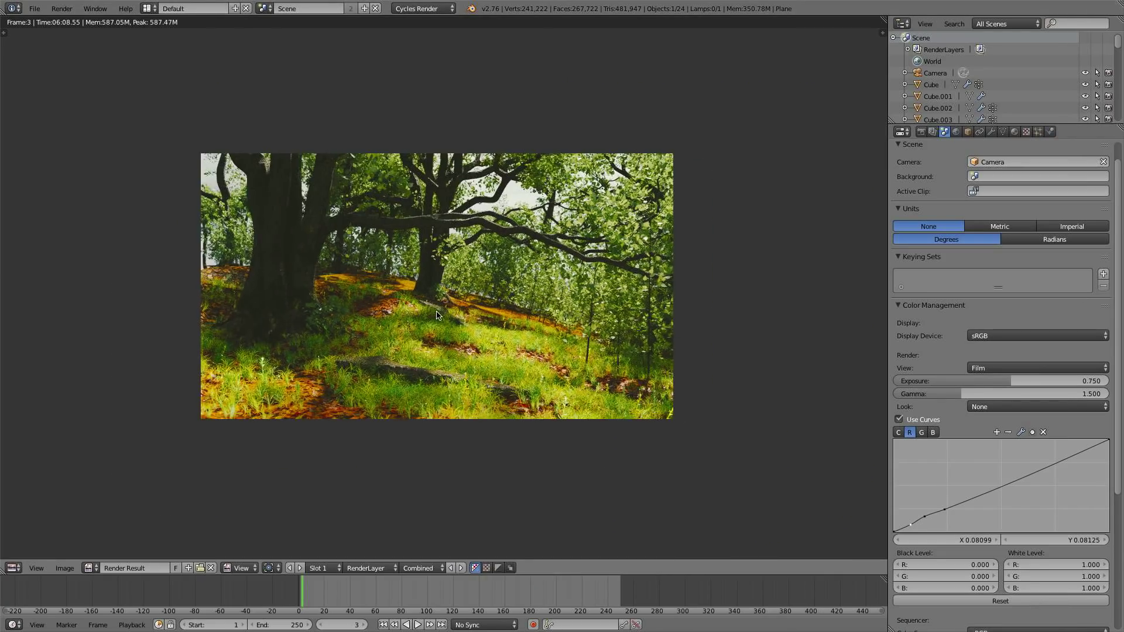
scroll(437, 313, "up", 2)
key("Escape")
scroll(432, 316, "down", 1)
scroll(432, 319, "down", 2)
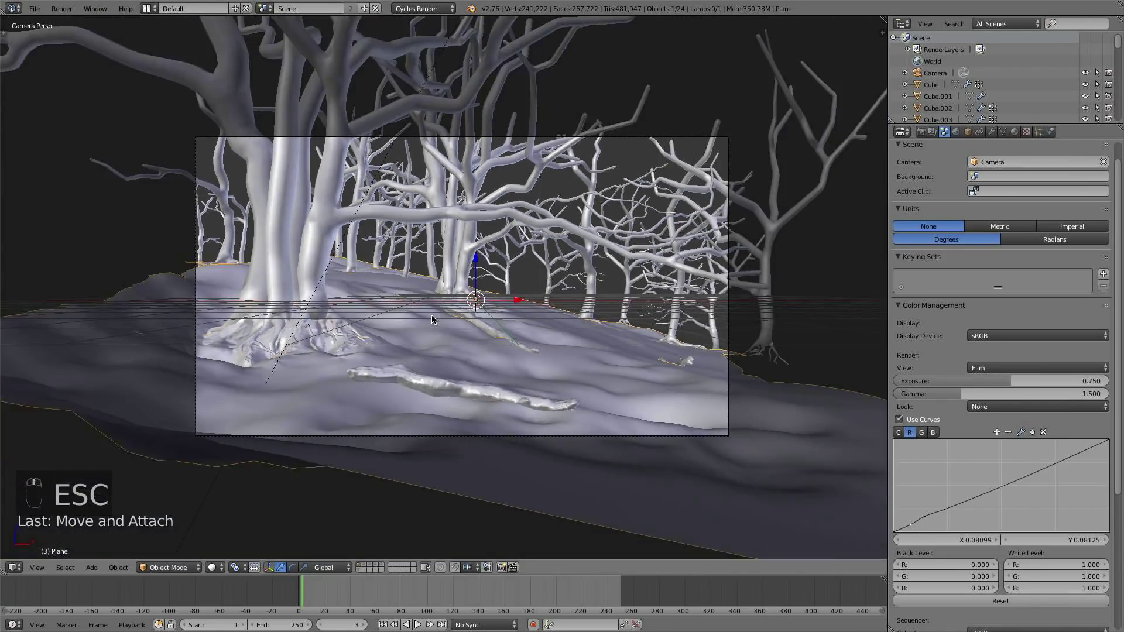
scroll(234, 261, "up", 1)
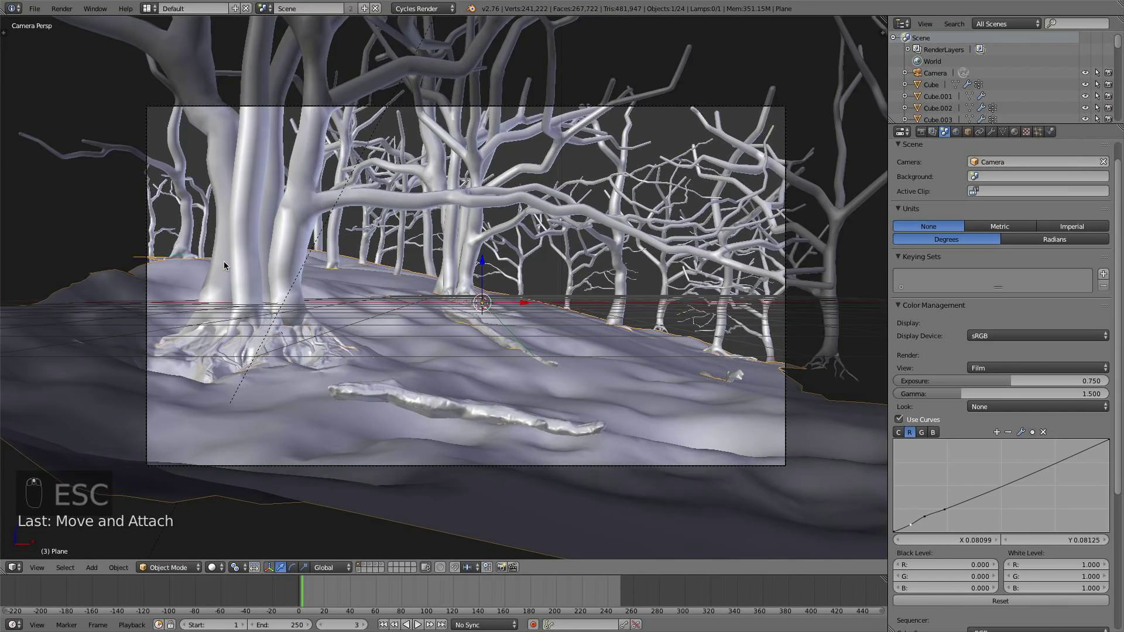
- Select the ground plane's trees vertex group and display its weights in Weight Paint mode
middle_click_drag(225, 262, 336, 264, "shift")
scroll(334, 265, "up", 1)
right_click(266, 272)
right_click(265, 272)
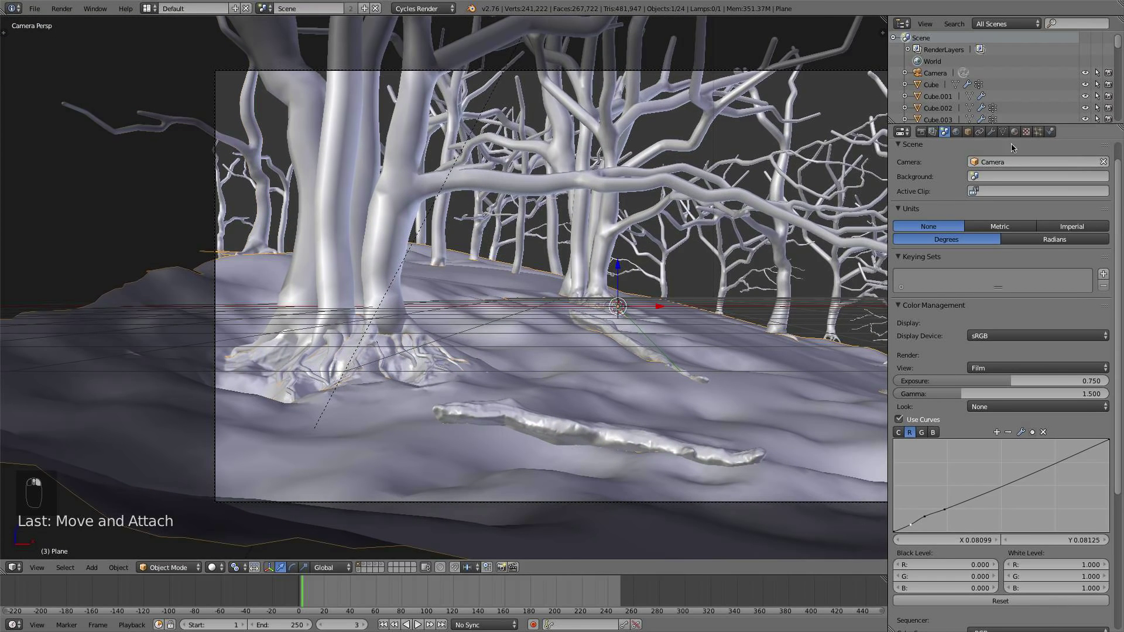
left_click(1038, 132)
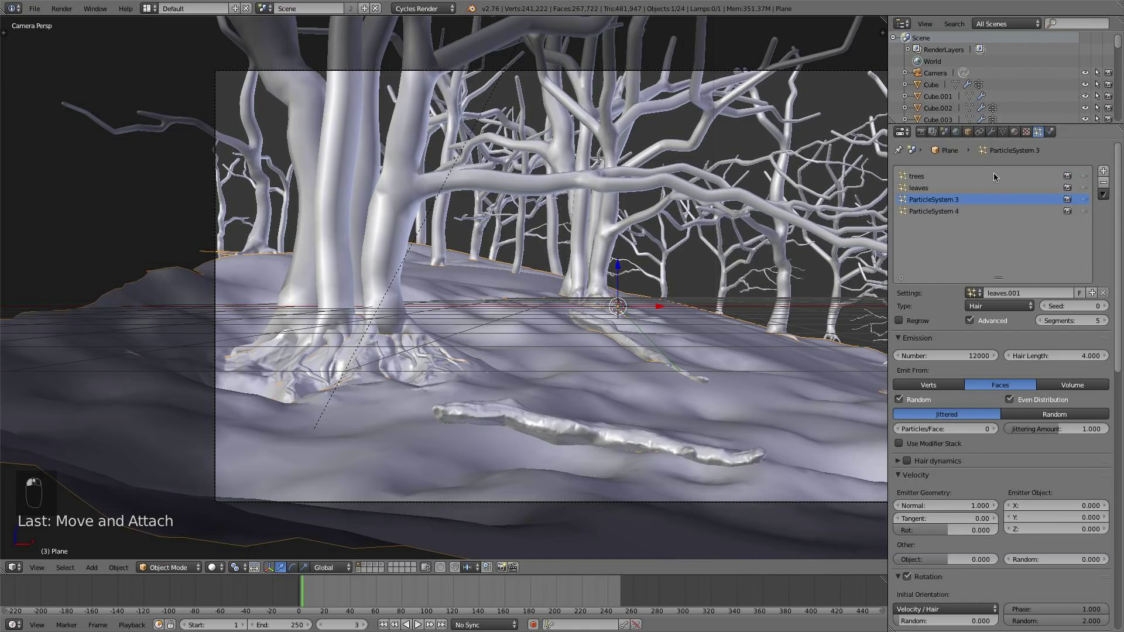
left_click(1003, 132)
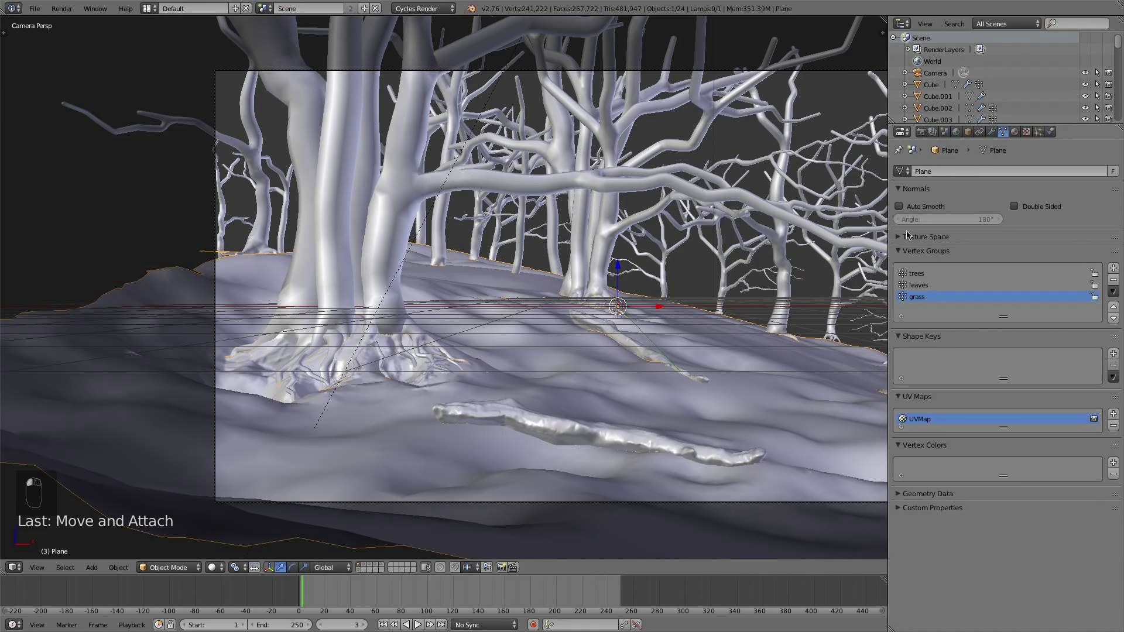
left_click(930, 274)
left_click(169, 568)
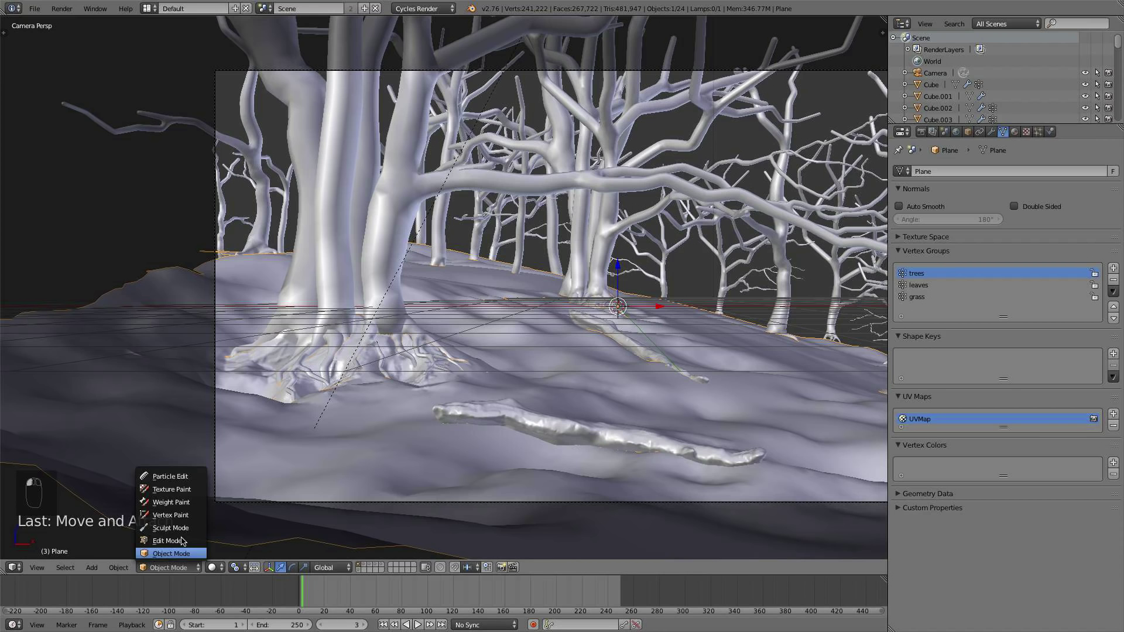
left_click(171, 503)
scroll(247, 256, "up", 2)
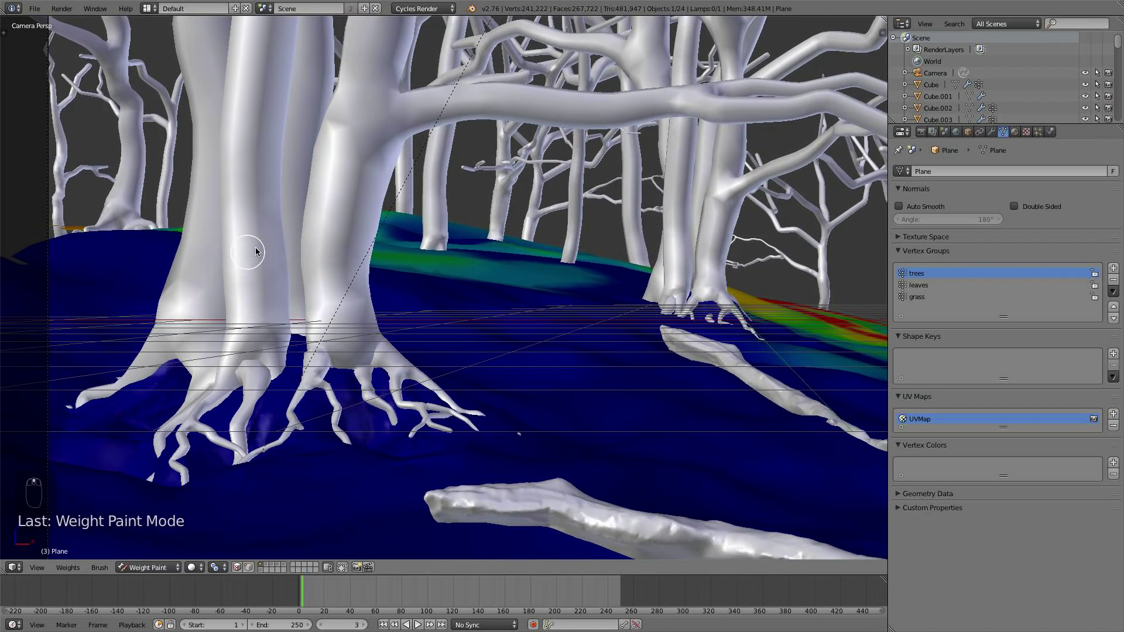
- Resize the Subtract brush, remove tree weight along the hill's far edge beside the large trunk, and return to Object Mode
key("t")
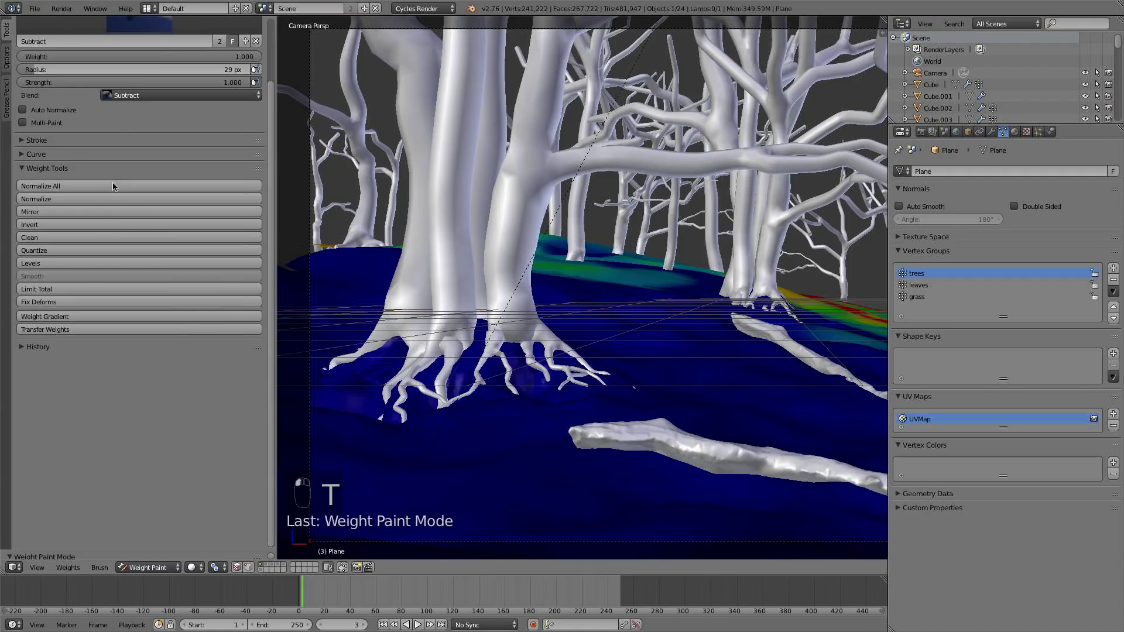
left_click(111, 29)
key("t")
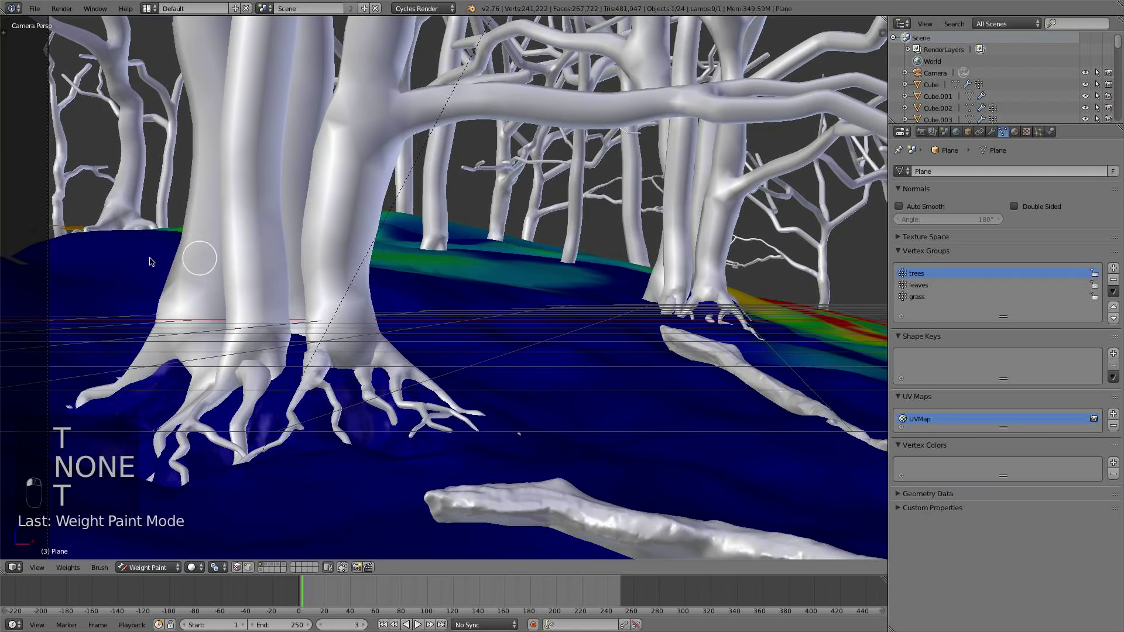
key("f")
left_click(119, 249)
mouse_move(121, 234)
left_mouse_down()
mouse_move(50, 236)
mouse_move(64, 237)
left_mouse_up()
scroll(615, 323, "down", 3)
scroll(410, 325, "up", 3)
middle_click_drag(627, 321, 432, 338, "shift")
scroll(418, 322, "down", 1)
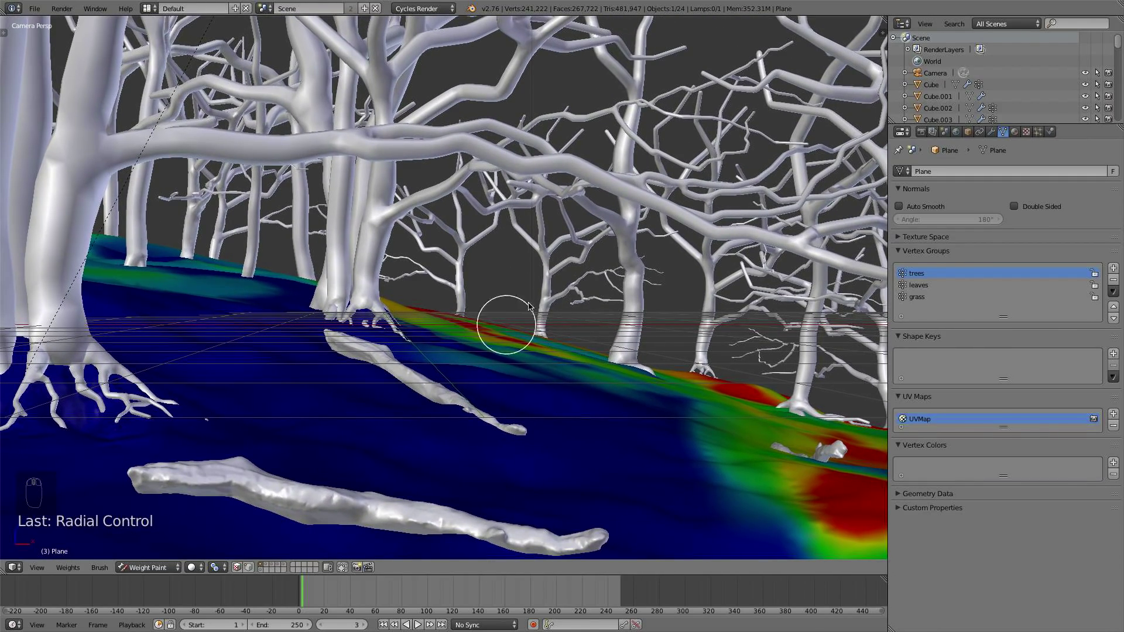
left_click(150, 567)
left_click(153, 560)
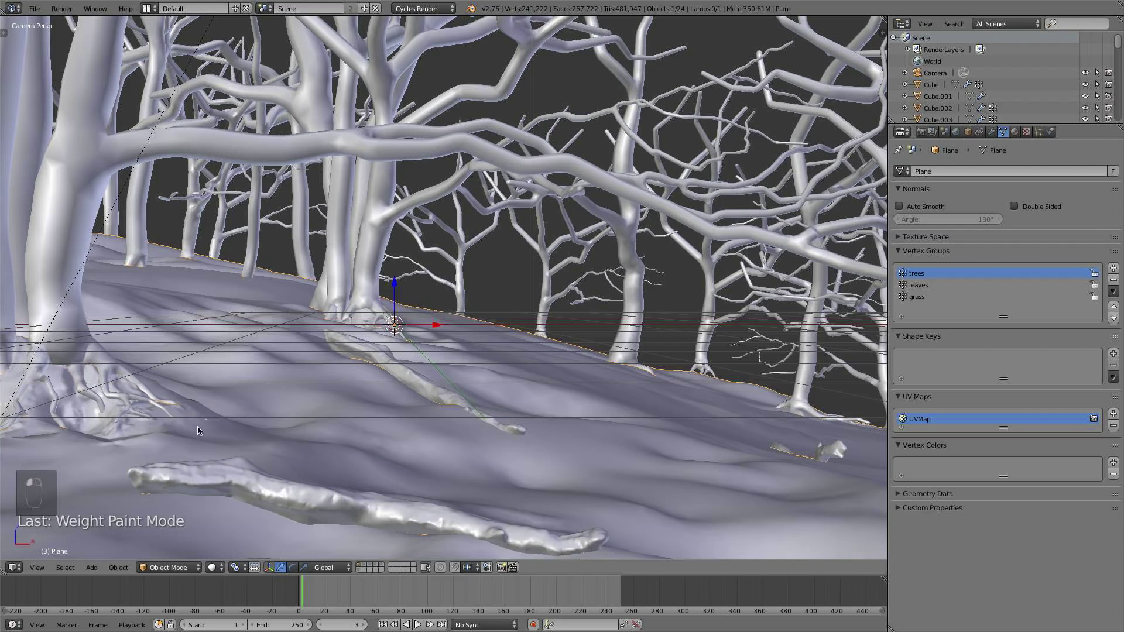
- Duplicate the thin background tree behind the large trunk and place the copy on the opposite slope of the hill
right_click(197, 239)
right_click(143, 243)
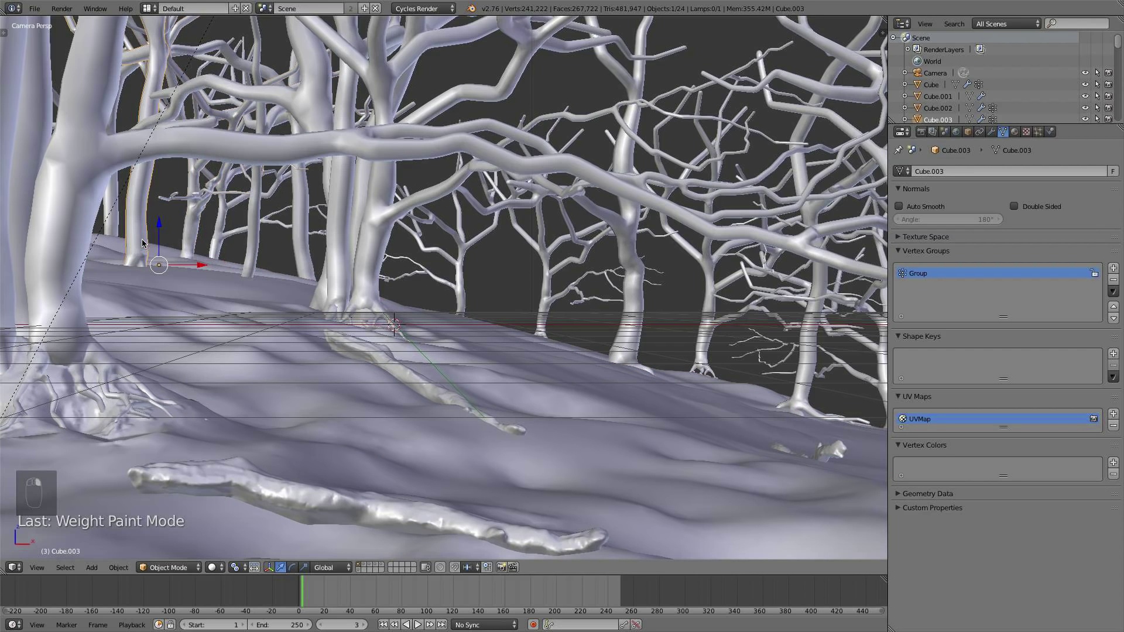
key("shift+d")
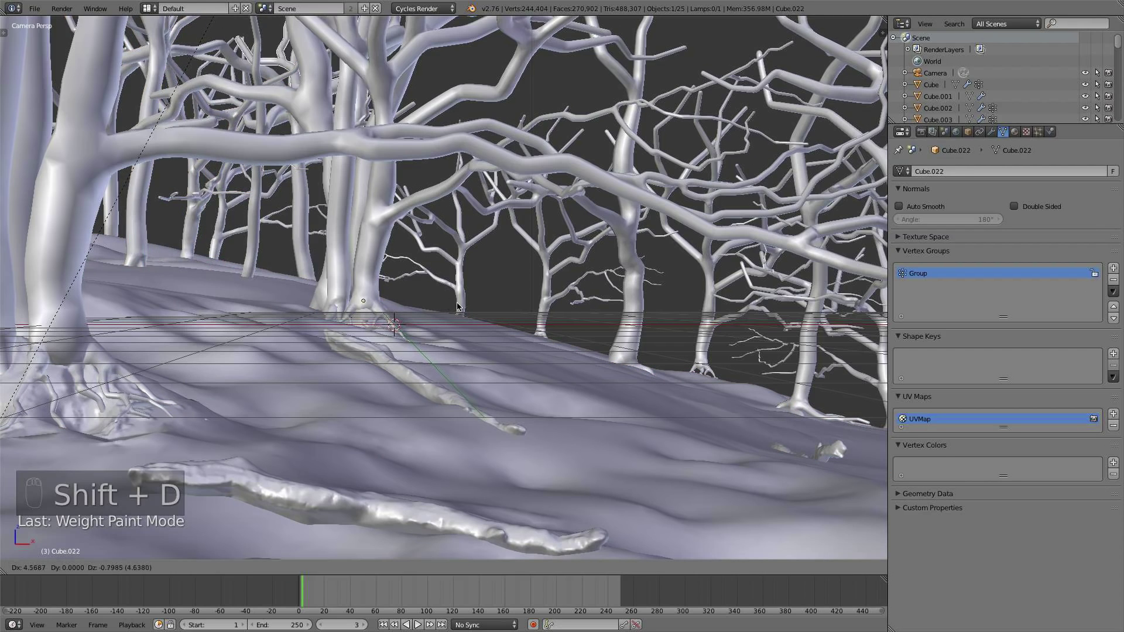
left_click(629, 360)
- Reposition the duplicated tree on the hill, shifting it along Y, and check its placement in the camera view
key("KP_0")
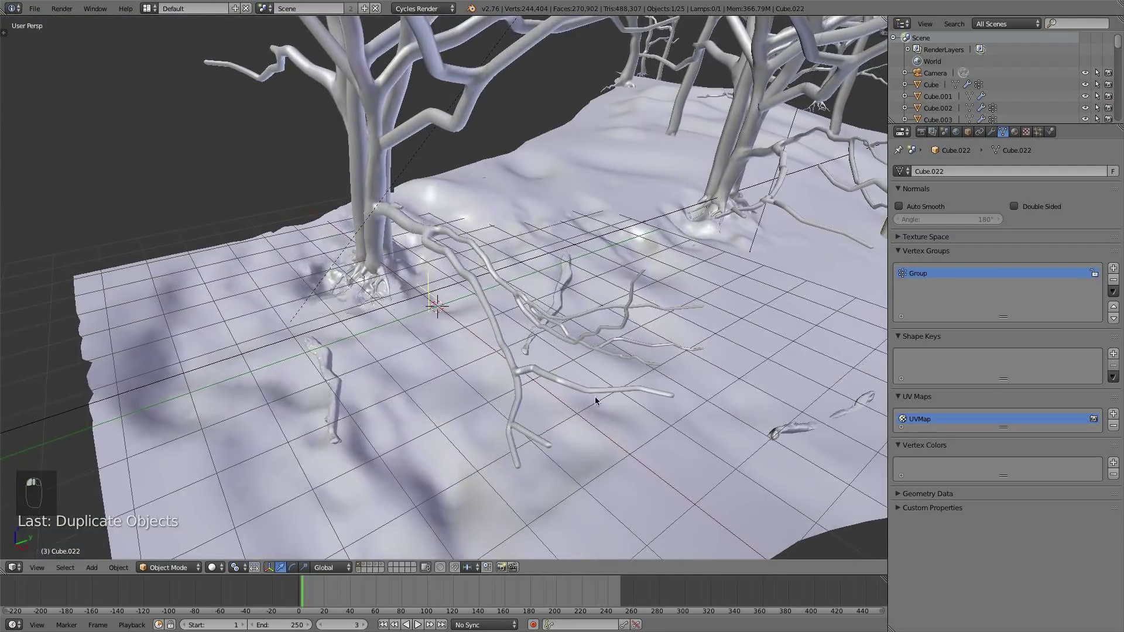
scroll(595, 401, "down", 4)
middle_click_drag(733, 371, 494, 460, "shift")
key("g")
left_click(700, 381)
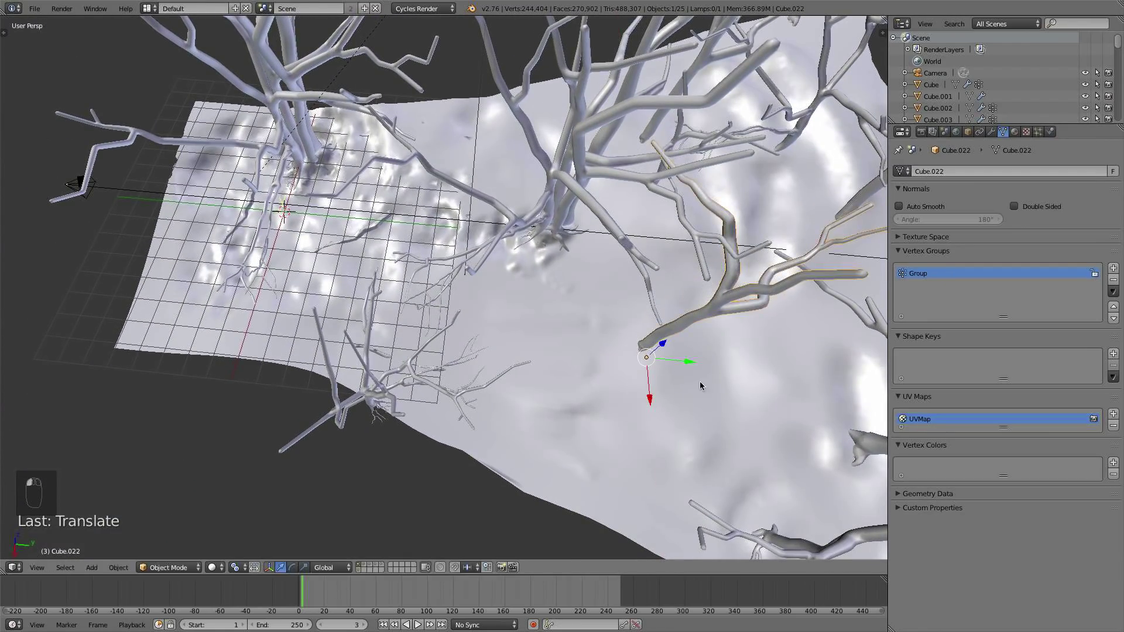
key("g")
key("y")
left_click(745, 364)
middle_click_drag(745, 364, 768, 350)
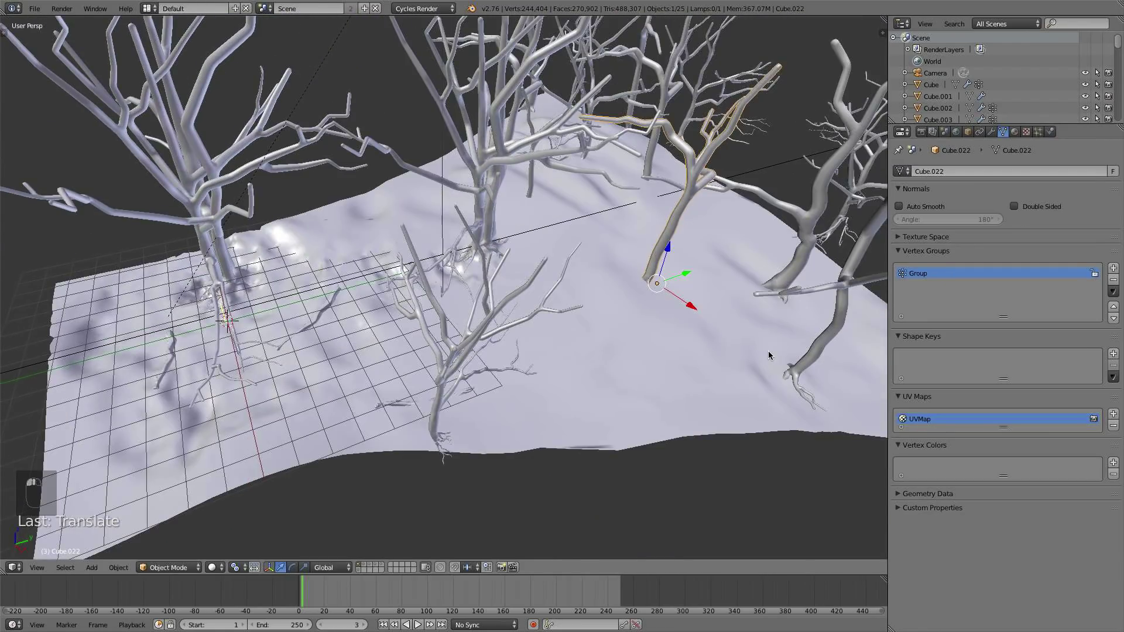
key("KP_0")
scroll(713, 359, "up", 2)
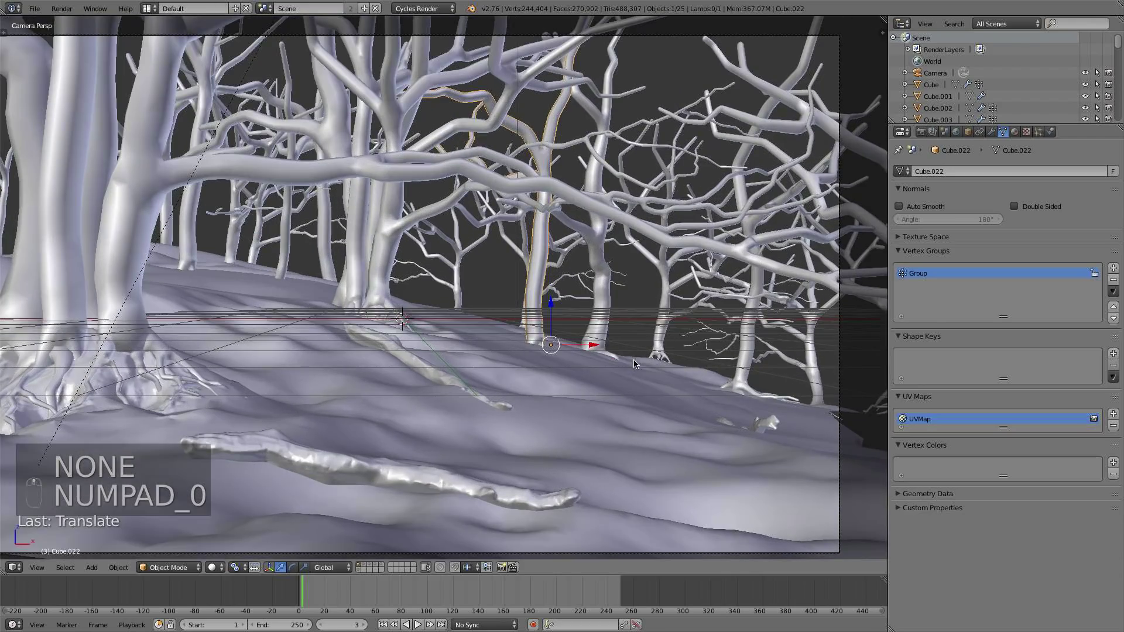
- Move the distant branchy tree from beyond the terrain onto the hill's far corner and refine its position from the camera view
right_click(657, 336)
scroll(656, 336, "down", 2)
middle_click_drag(657, 336, 635, 370)
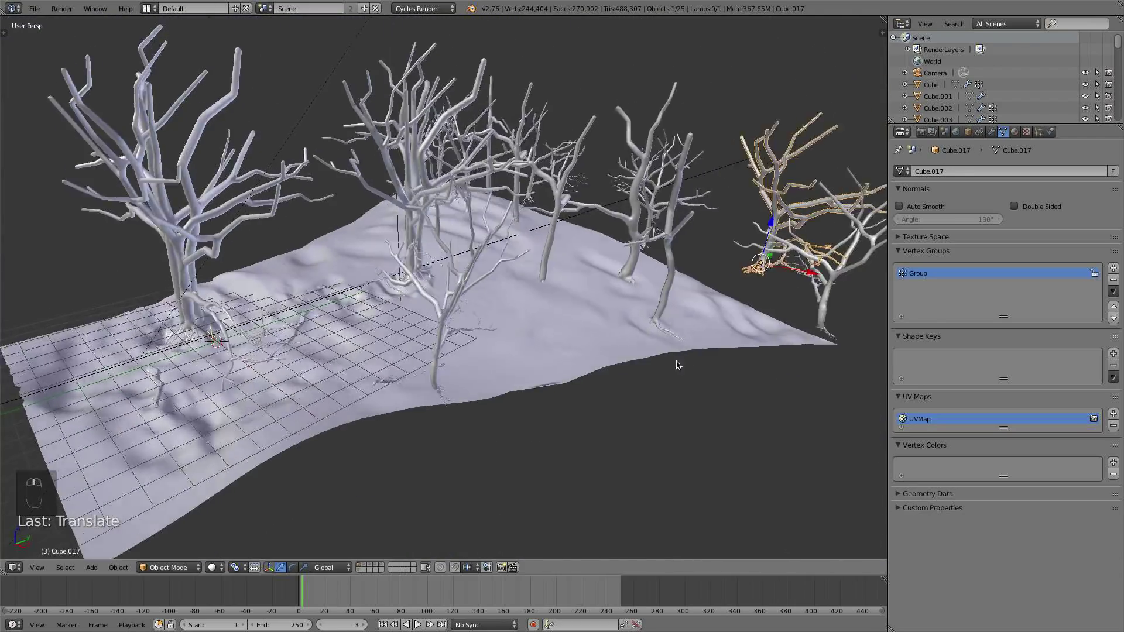
middle_click_drag(820, 334, 589, 407, "shift")
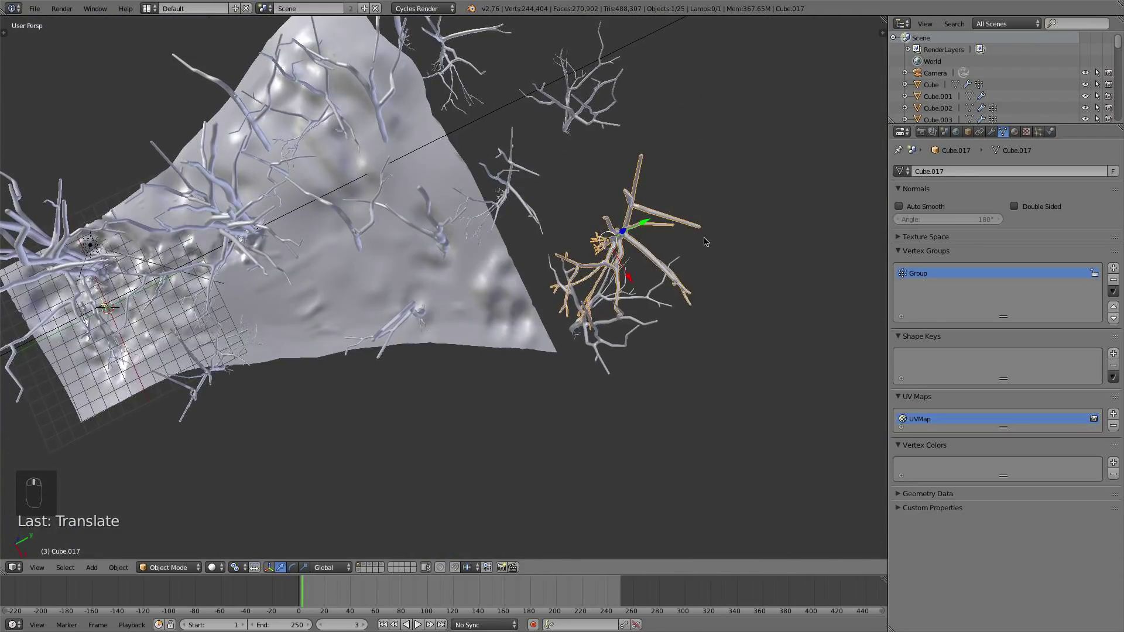
key("g")
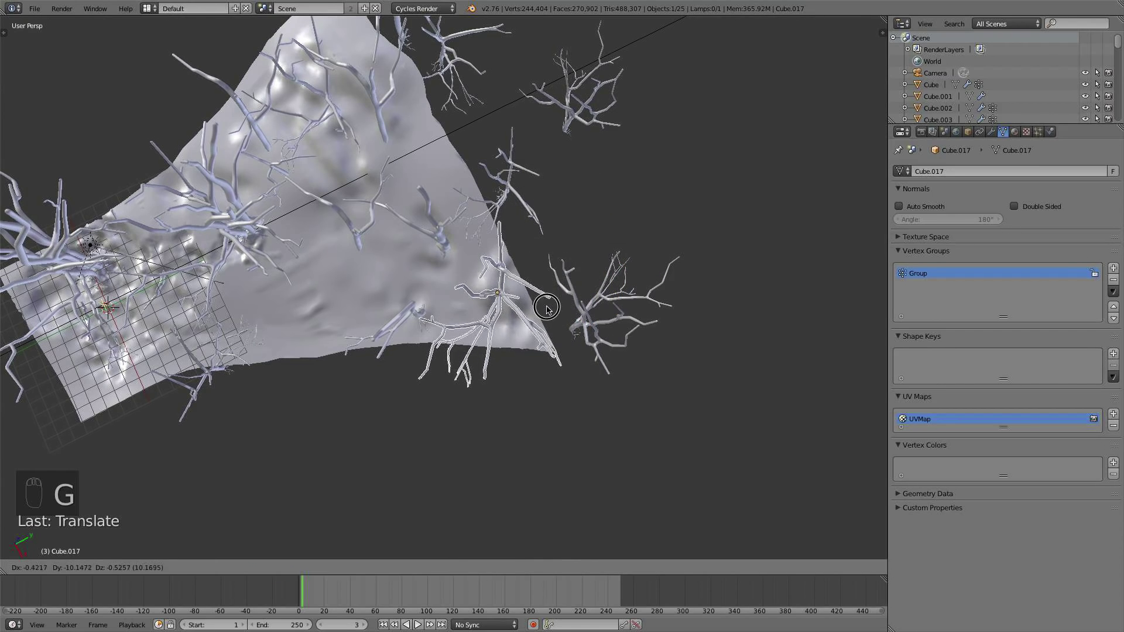
left_click(547, 309)
key("KP_0")
key("g")
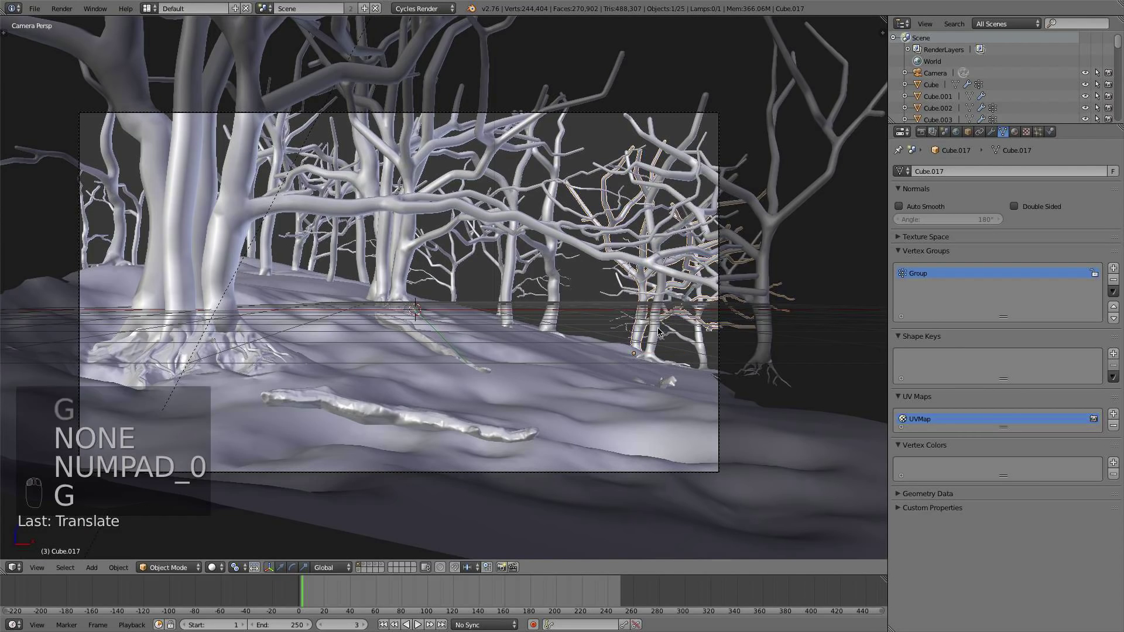
left_click(584, 337)
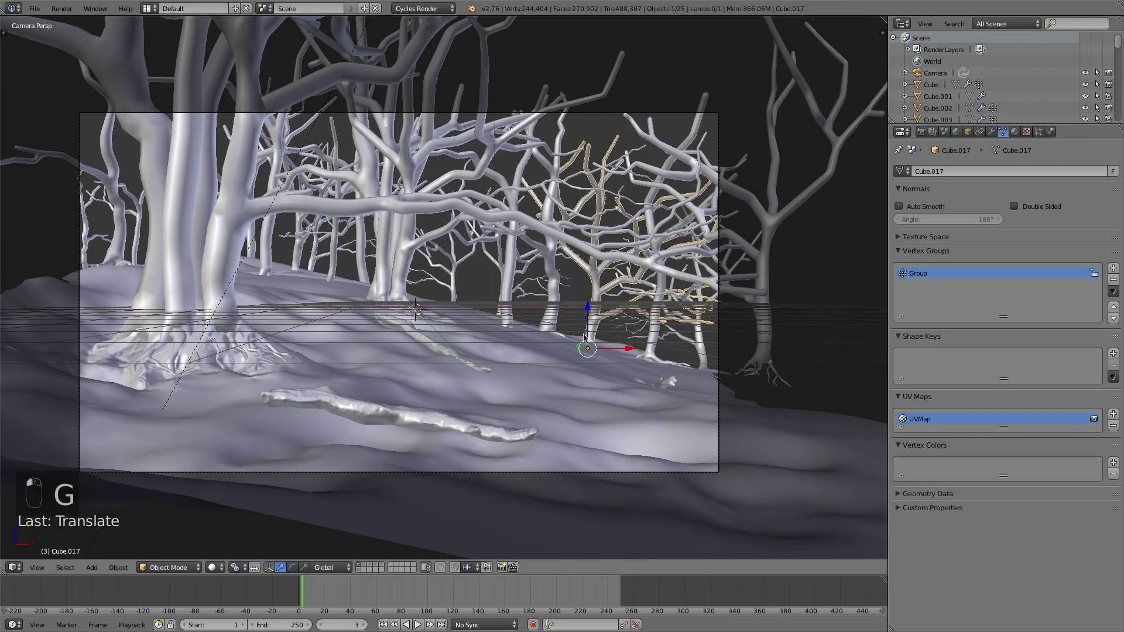
- Select the neighbouring curved tree on the slope and move it across the hill towards the duplicated tree
right_click(549, 326)
middle_click_drag(549, 326, 499, 415)
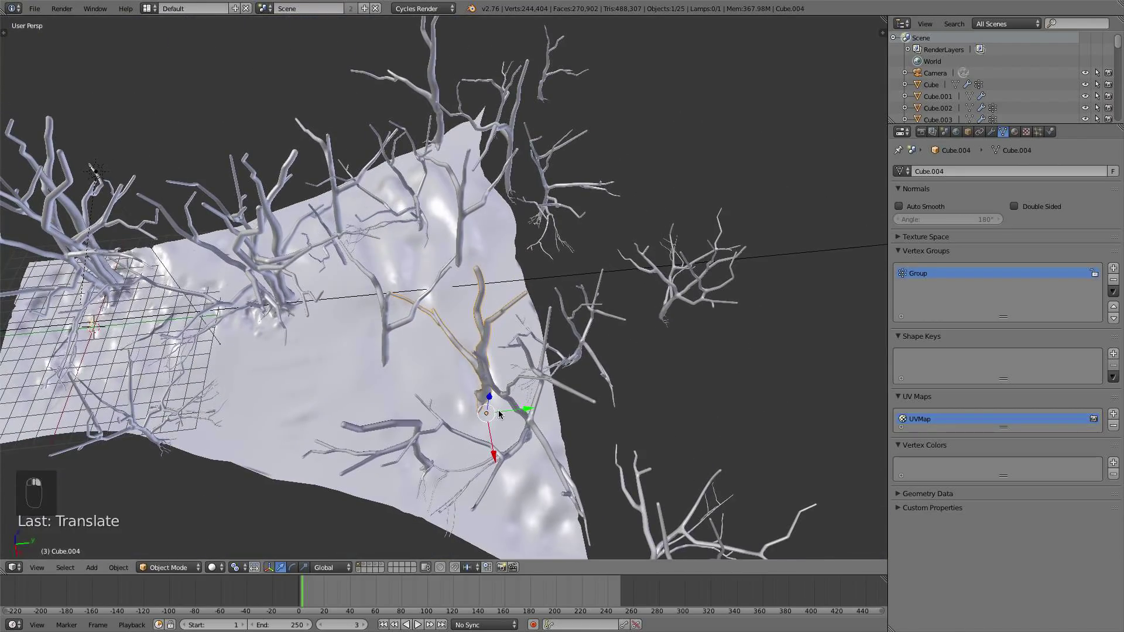
right_click(378, 361, "shift")
right_click(487, 391)
key("g")
left_click(390, 383)
- Move the duplicated tree slightly away from the curved tree and check the spacing in the camera view
right_click(371, 359)
key("g")
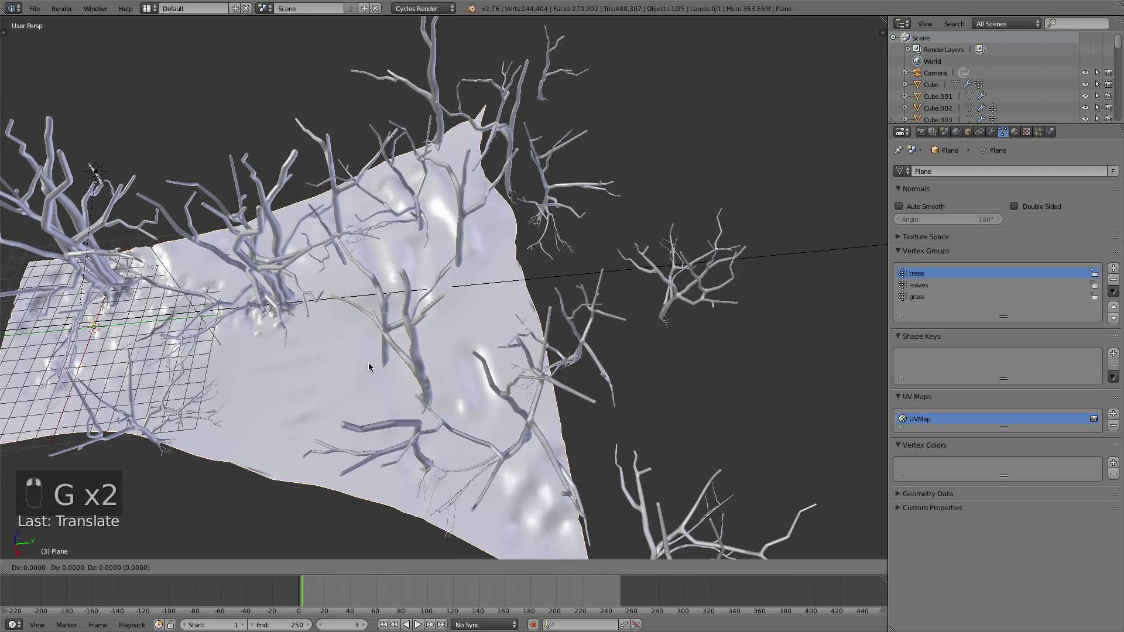
key("g")
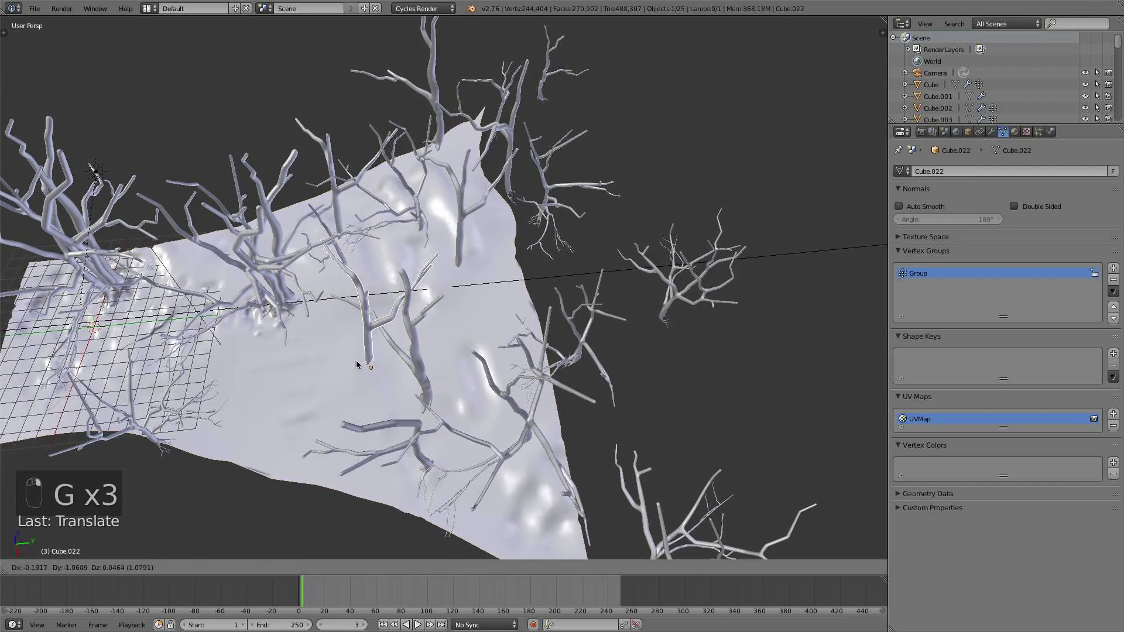
left_click(347, 366)
middle_click_drag(335, 368, 466, 312)
key("KP_0")
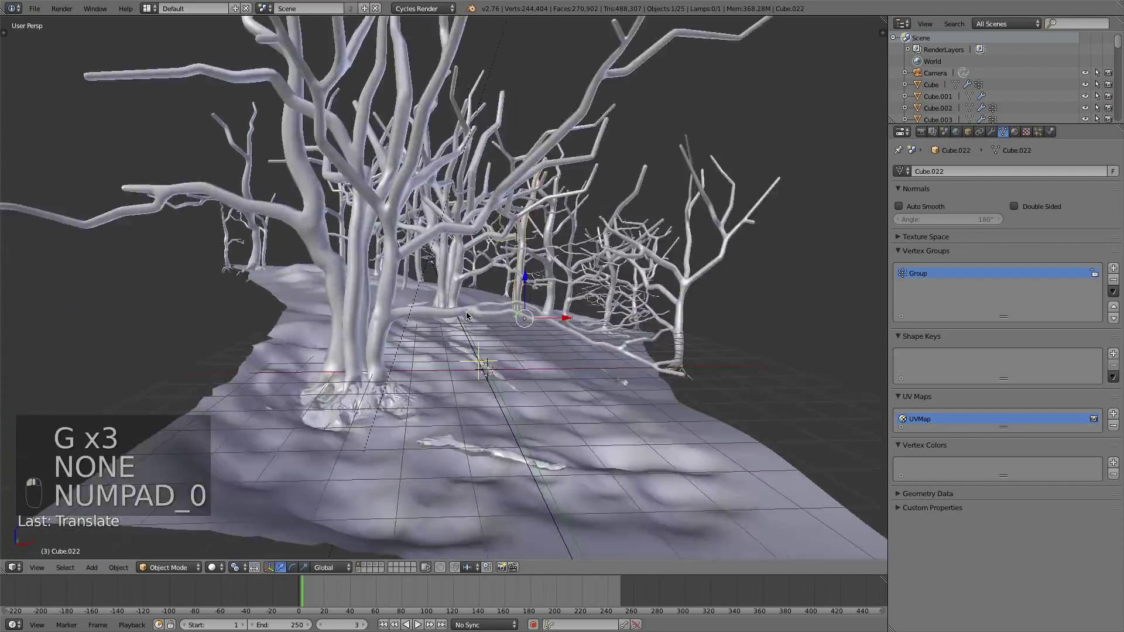
- Slide the tall tree just outside the camera frame along X to the edge of the frame
scroll(552, 342, "up", 1)
right_click(712, 338)
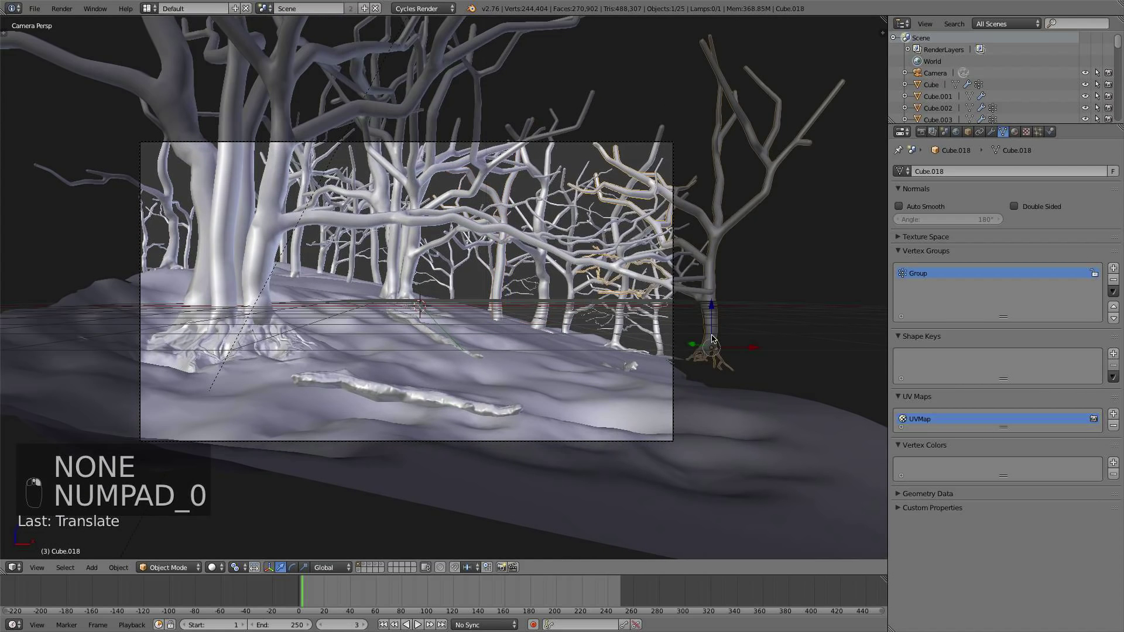
left_click_drag(747, 344, 707, 347)
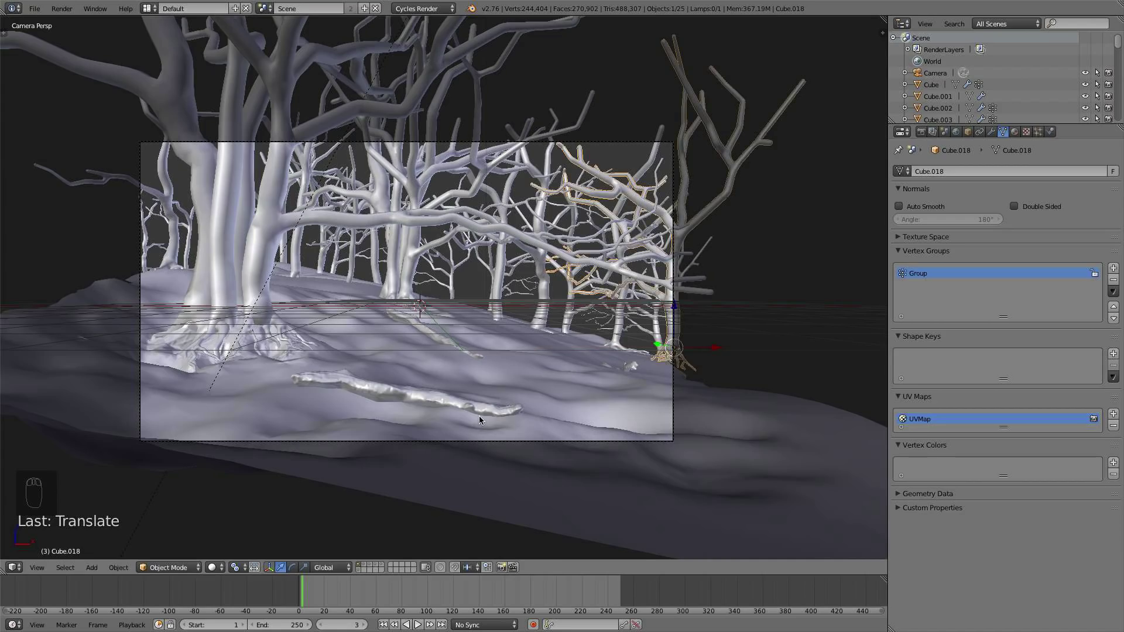
scroll(507, 394, "down", 3)
scroll(416, 347, "up", 3)
- Split the 3D view and show the large foreground tree's wood material in the Node Editor with the properties sidebar hidden
right_click(247, 248)
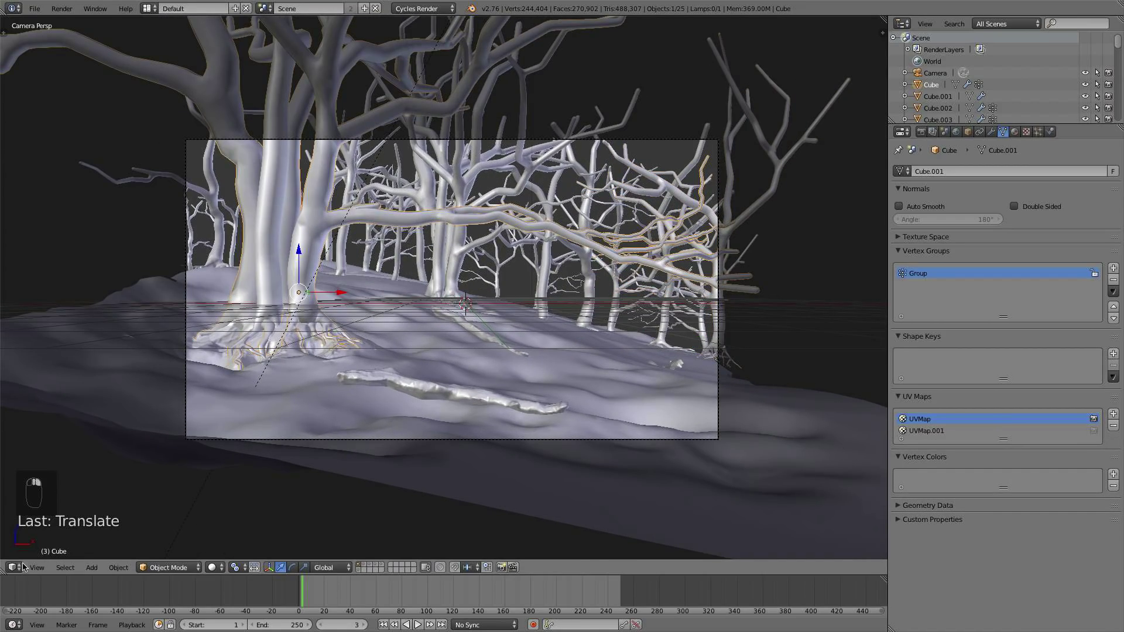
left_click_drag(7, 571, 401, 569)
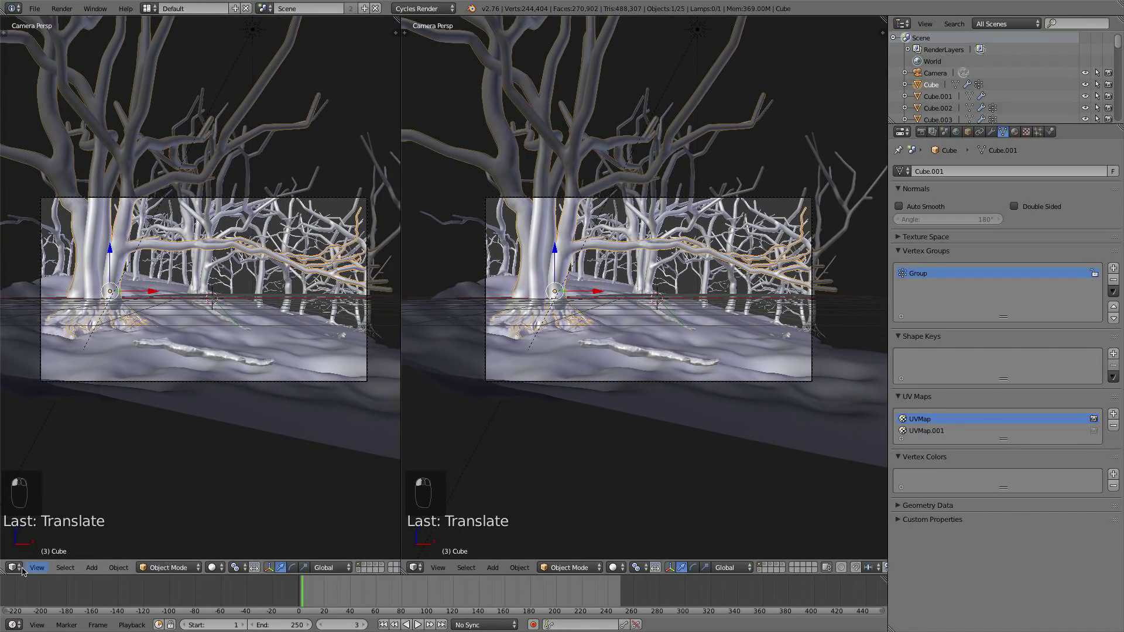
left_click(11, 567)
left_click(41, 425)
scroll(253, 328, "up", 2)
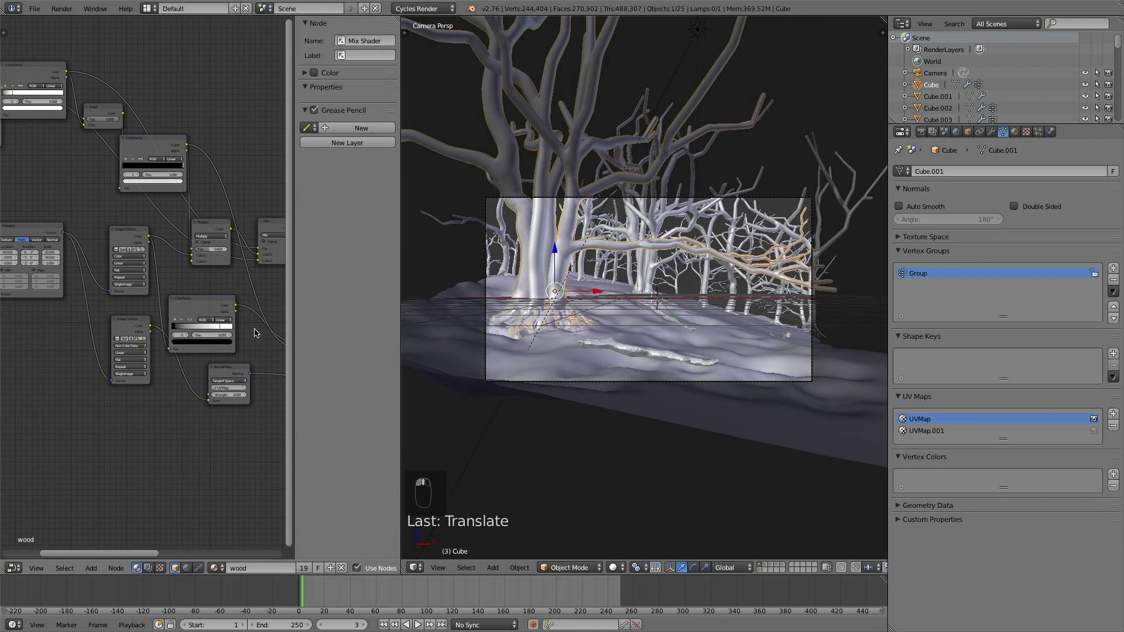
key("n")
- Raise the Value of the wood material's Hue Saturation Value node to 1.200
scroll(253, 329, "up", 3)
middle_click_drag(231, 244, 149, 356)
scroll(253, 393, "down", 4)
middle_click_drag(257, 410, 210, 438)
scroll(300, 356, "up", 2)
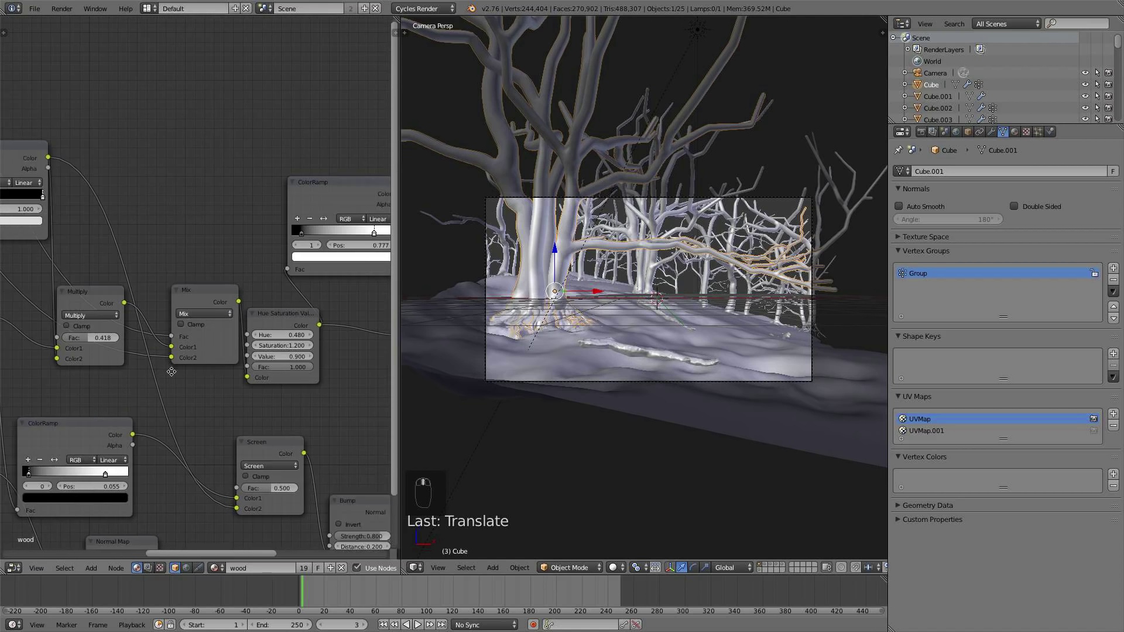
middle_click_drag(300, 356, 230, 358)
scroll(246, 374, "up", 2)
left_click(258, 391)
left_click(258, 391)
left_click(258, 391)
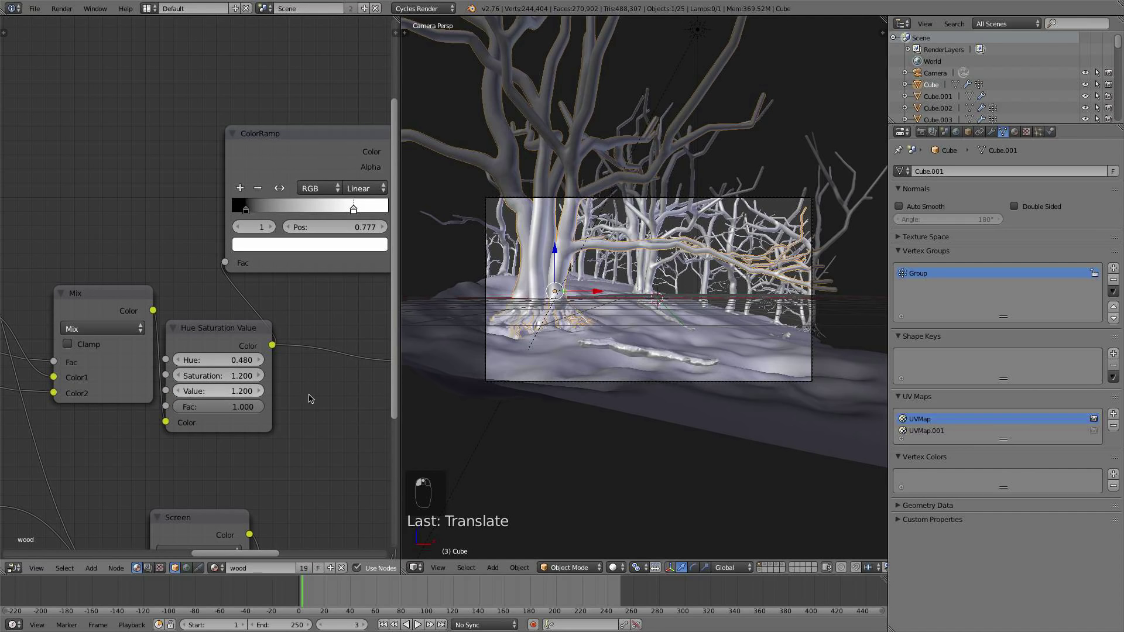
- Switch the 3D view to Rendered shading and raise the Hue Saturation Value node's Value to 1.400
left_click(612, 568)
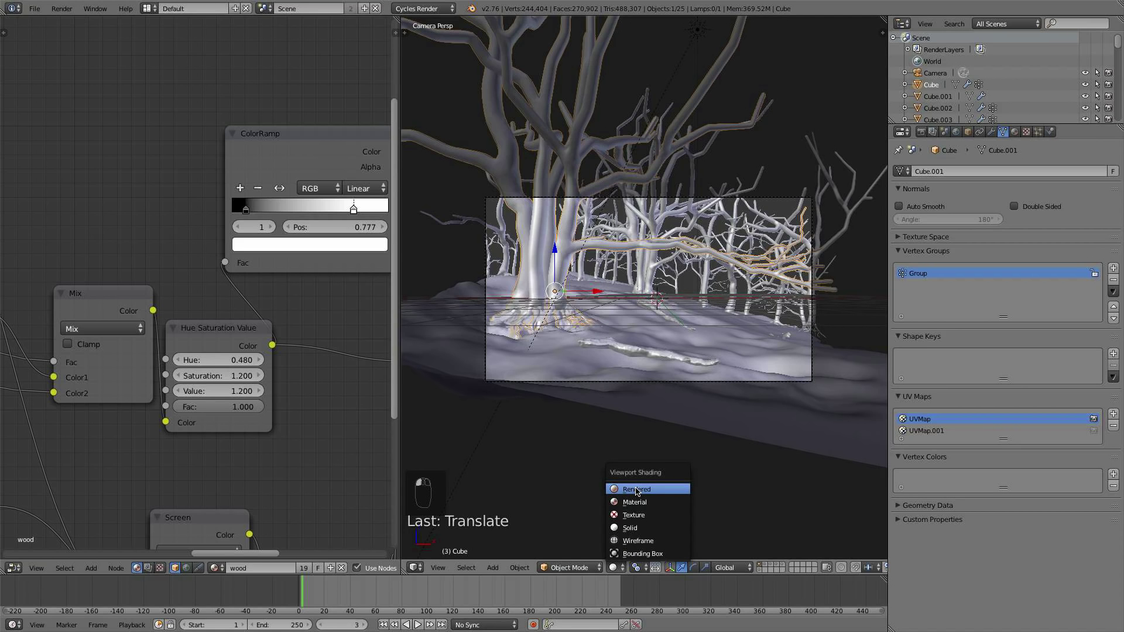
left_click(636, 491)
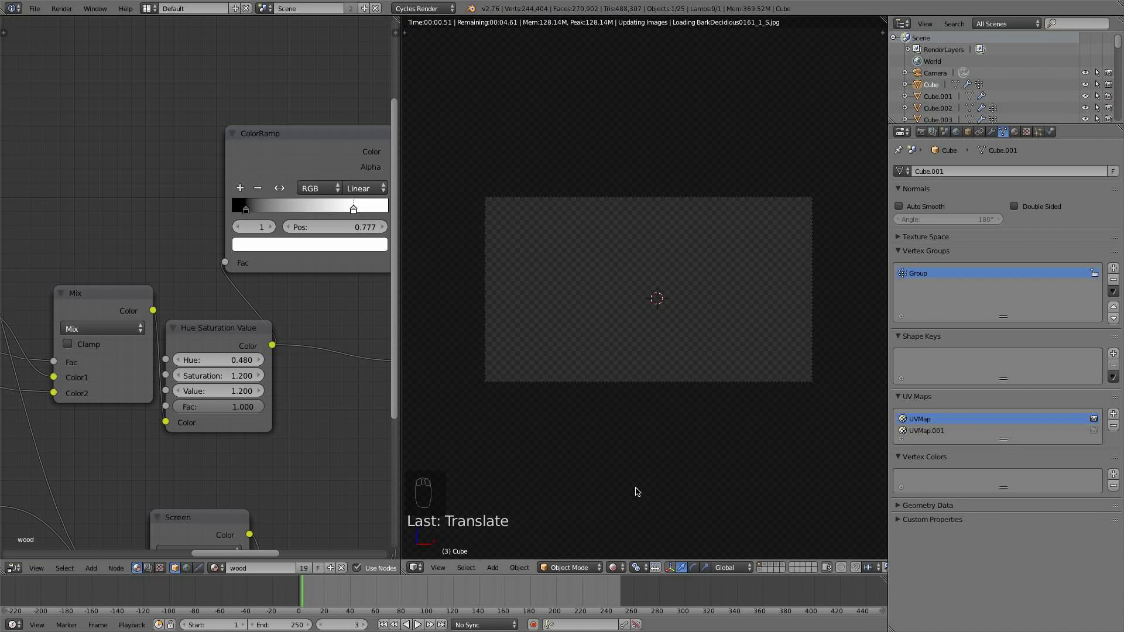
left_click(258, 391)
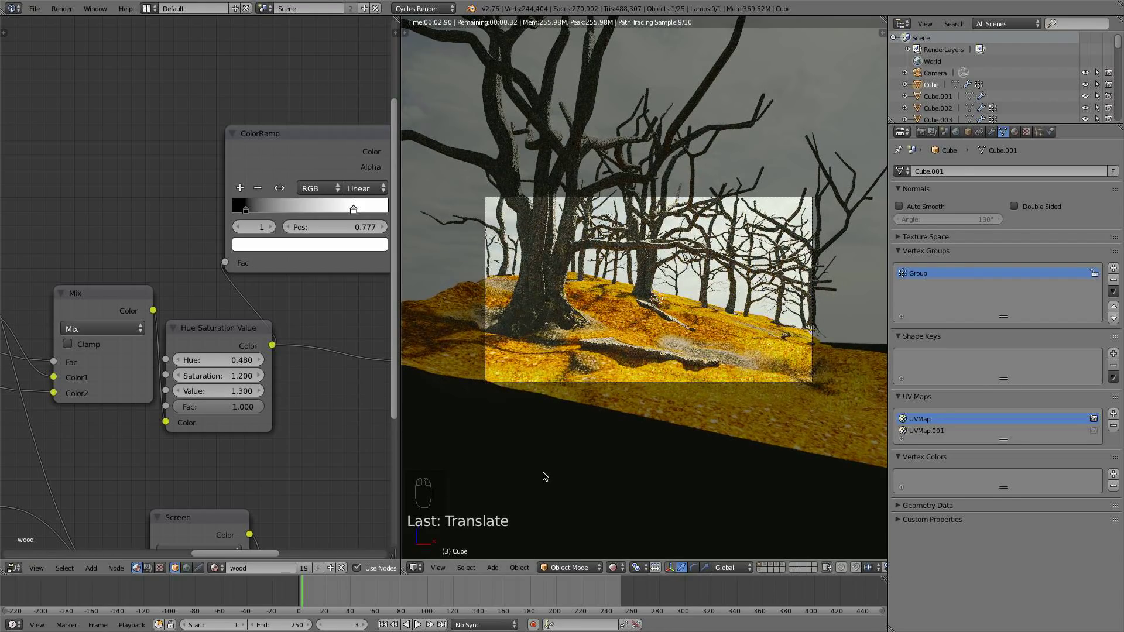
left_click(259, 391)
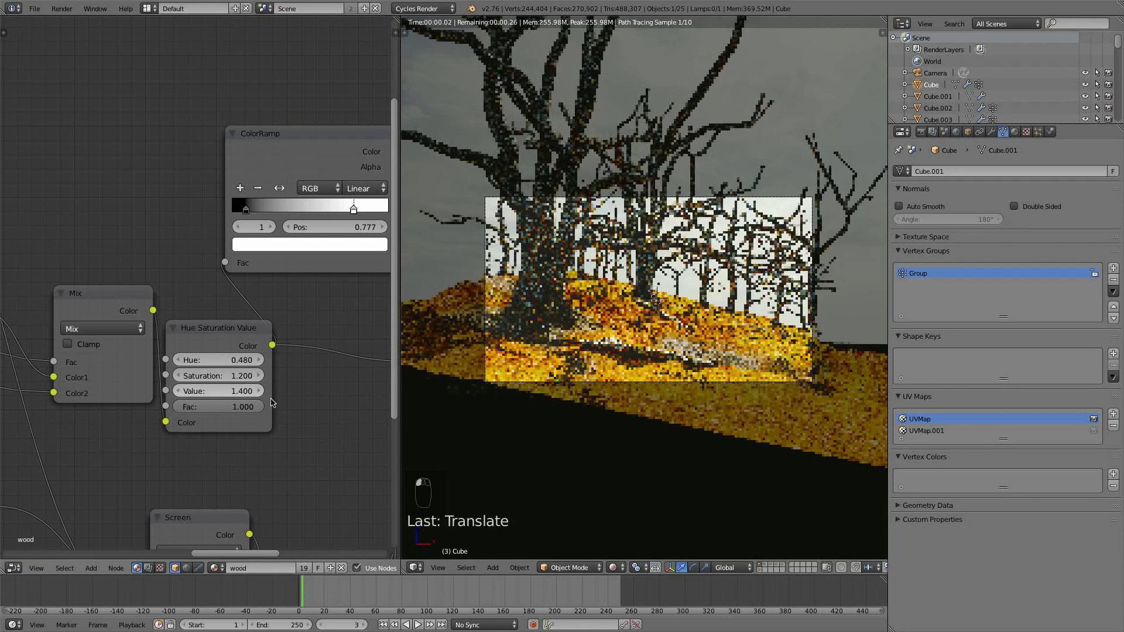
- Return the 3D view to Solid shading and show the foreground tree's material properties
left_click(613, 567)
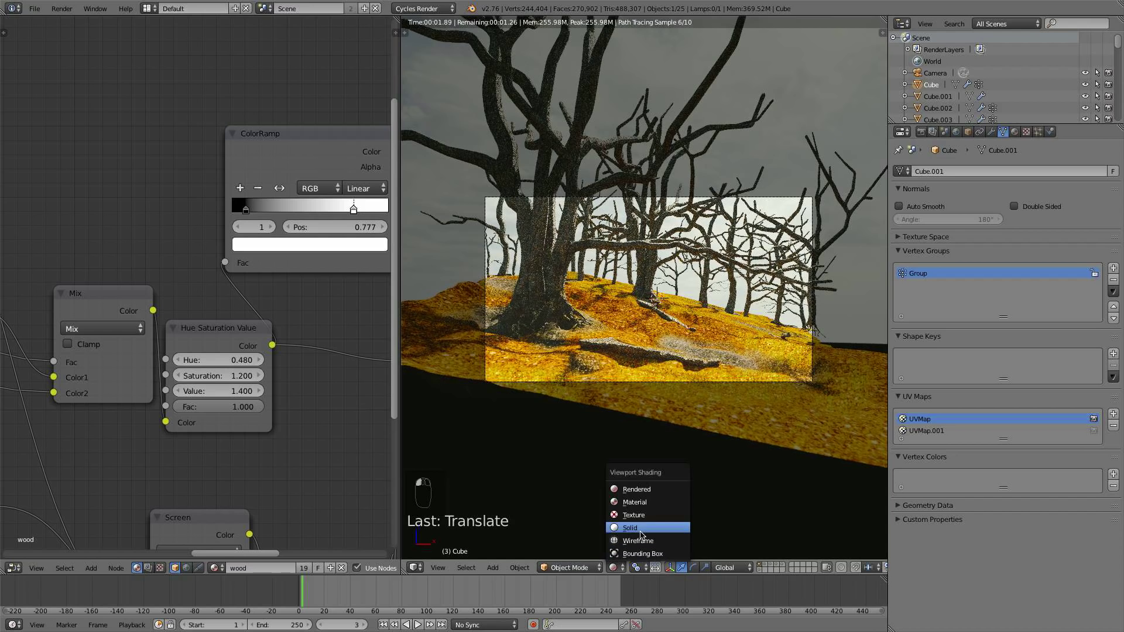
left_click(635, 528)
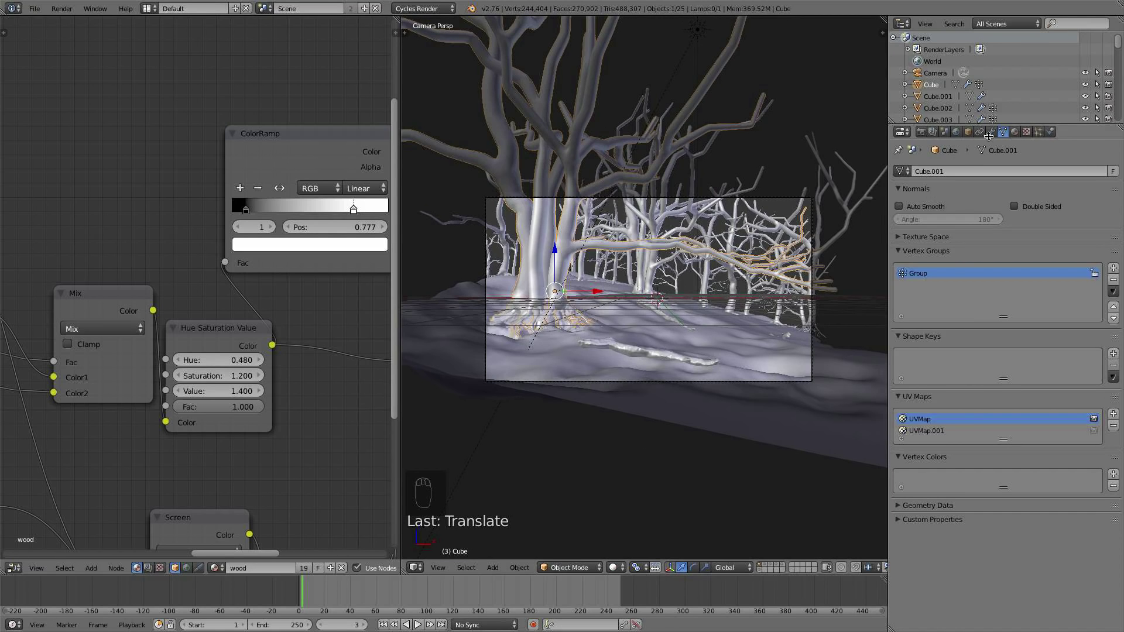
left_click(1015, 131)
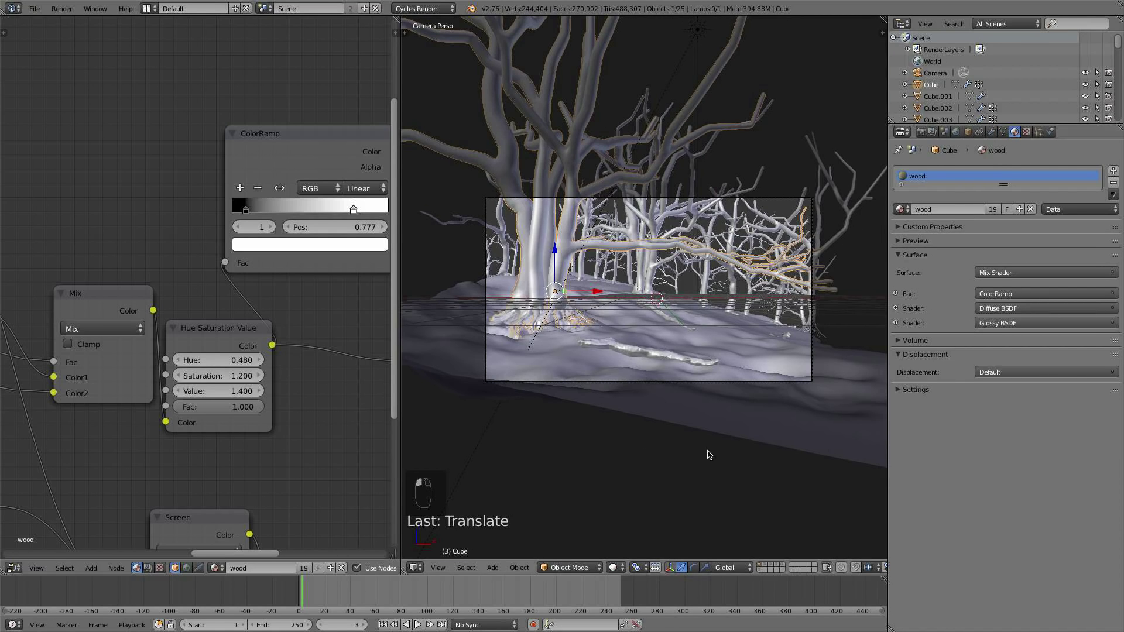
- On the pine tree's layer, select tree.003 and raise its wood.pine material's Hue Saturation Value node Value to 0.900
left_click(779, 567)
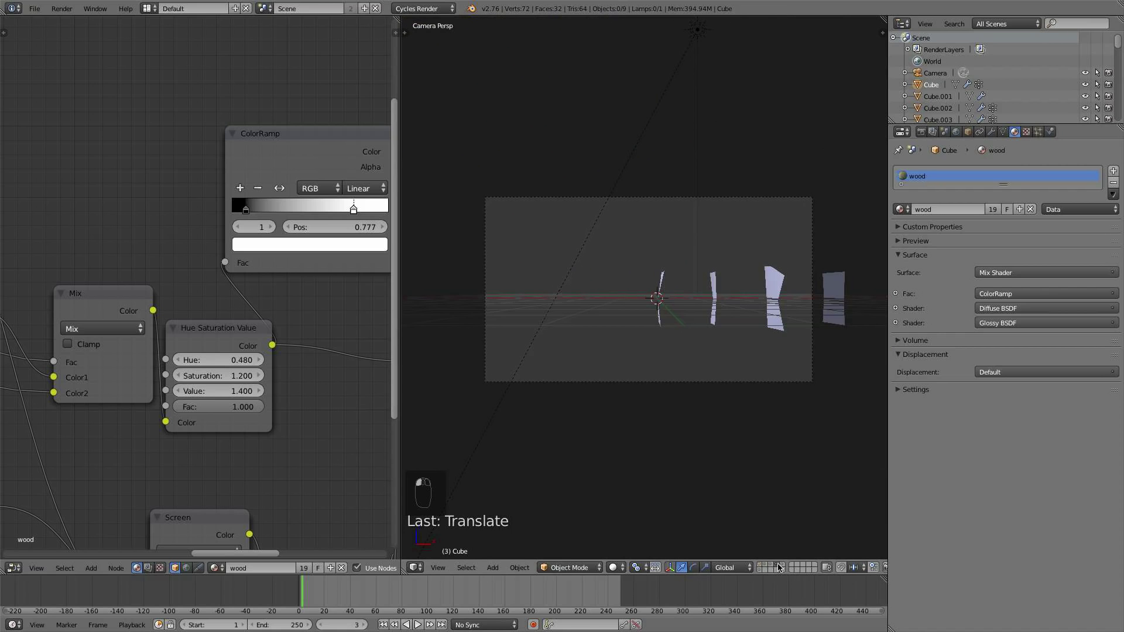
left_click(771, 564)
right_click(675, 300)
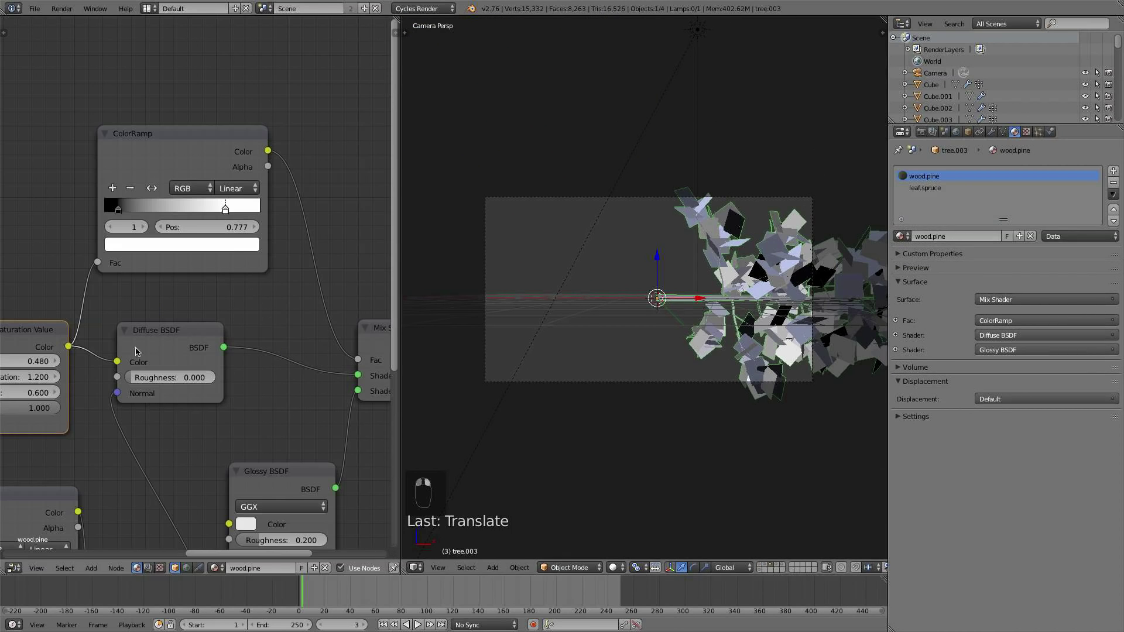
middle_click_drag(65, 377, 260, 359)
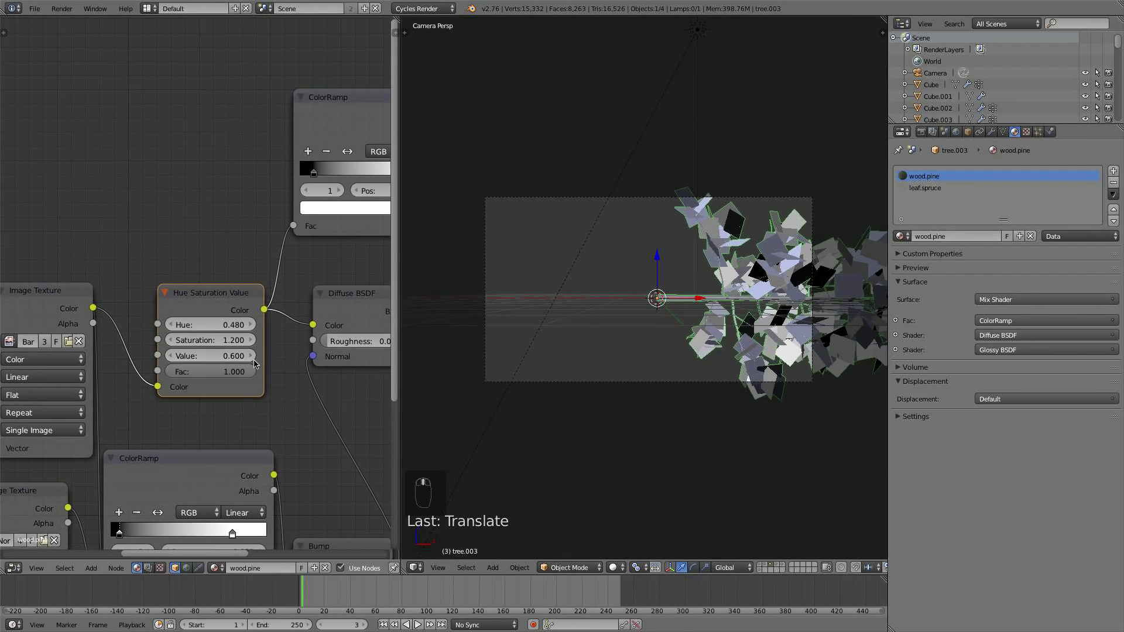
left_click(252, 356)
left_click(251, 357)
left_click(251, 356)
scroll(647, 401, "down", 2)
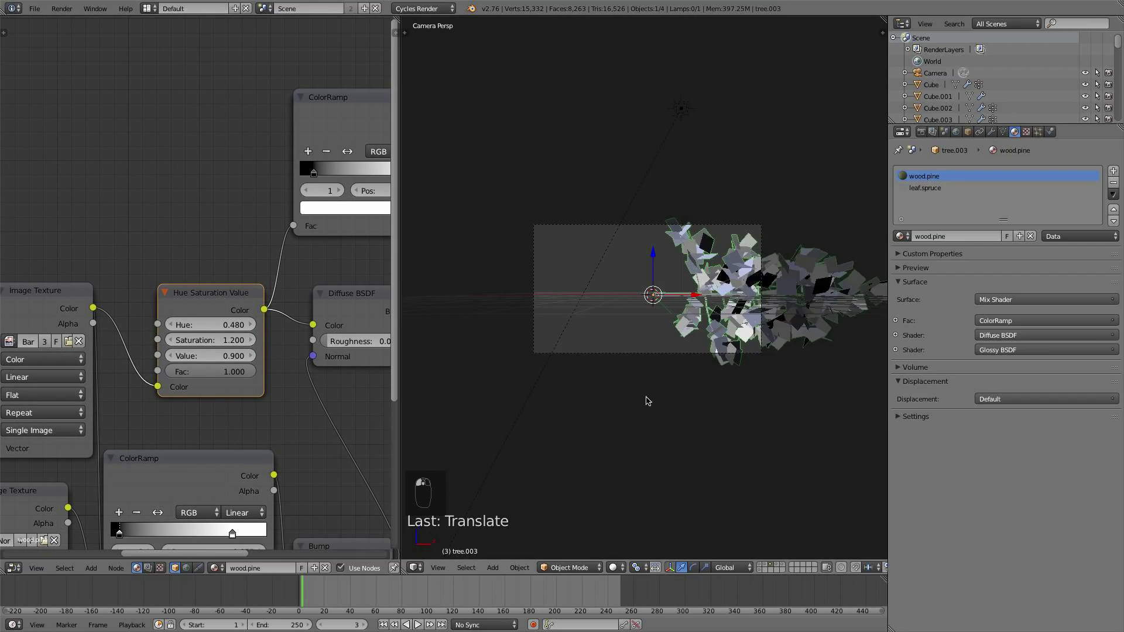
- Select leaves.001 on its layer and examine the node setup of its leaf material
left_click(764, 564)
right_click(671, 294)
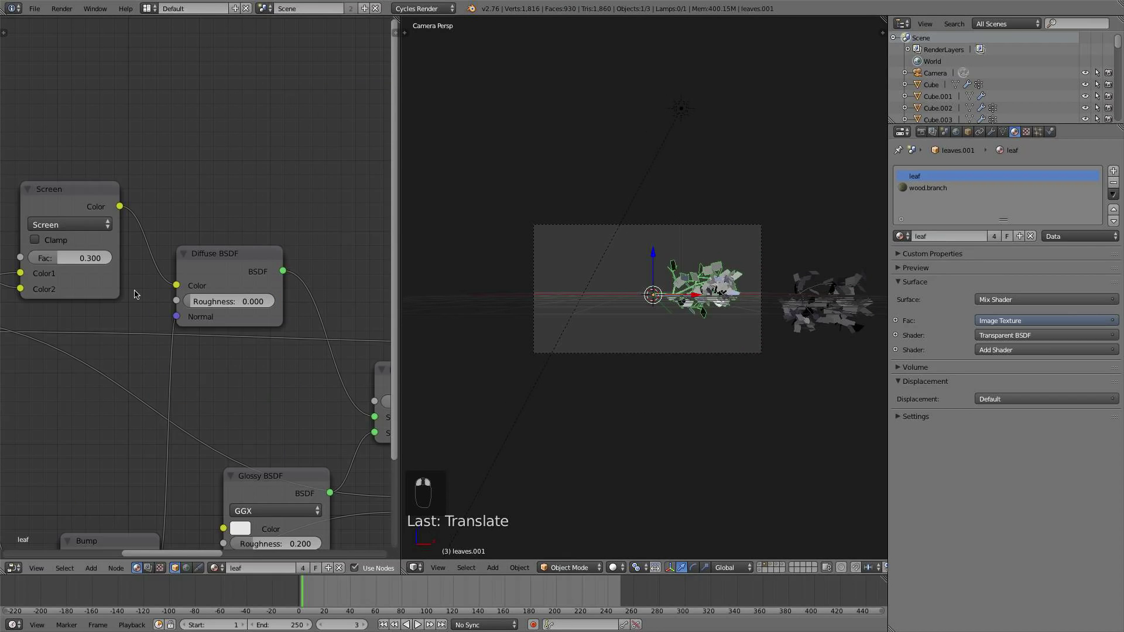
middle_click_drag(83, 334, 211, 267)
scroll(211, 268, "down", 4)
middle_click_drag(213, 308, 236, 291)
middle_click_drag(299, 417, 358, 437)
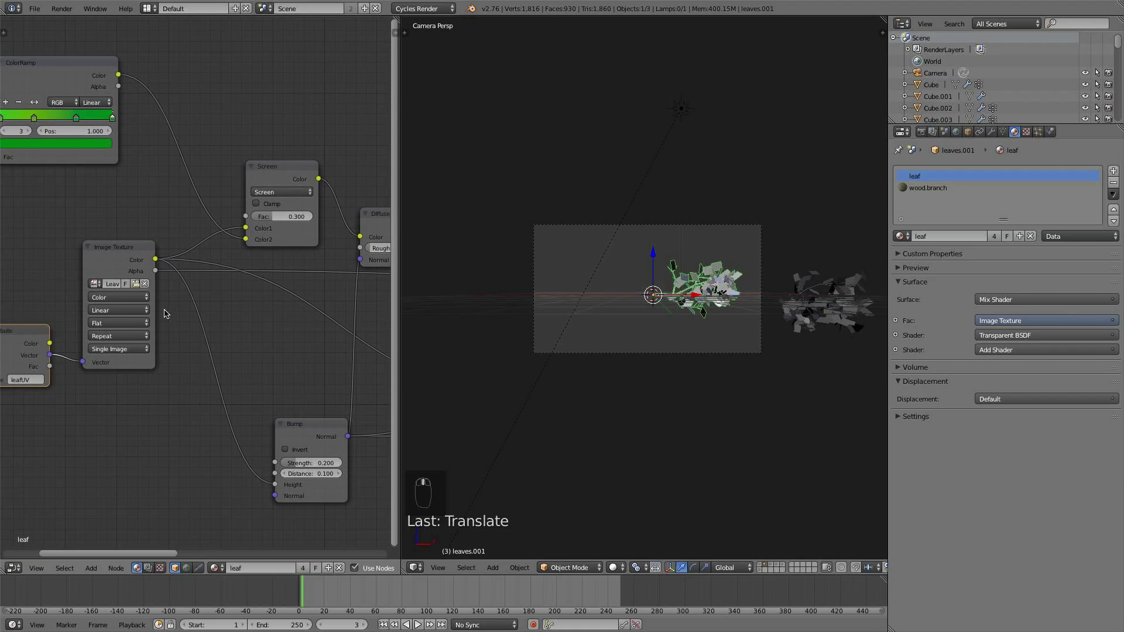
middle_click_drag(159, 311, 101, 365)
scroll(201, 356, "down", 1)
middle_click_drag(201, 356, 274, 347)
scroll(274, 347, "down", 3)
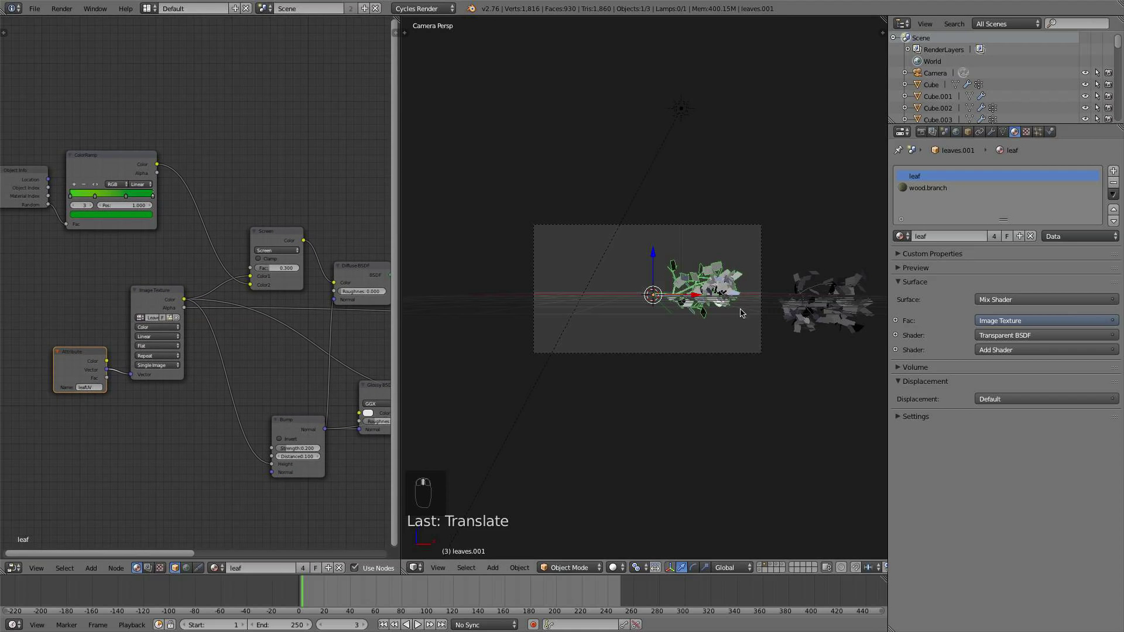
- Raise the Value of the wood.branch material's Hue Saturation Value node to 1.100
left_click(928, 188)
scroll(222, 328, "up", 5)
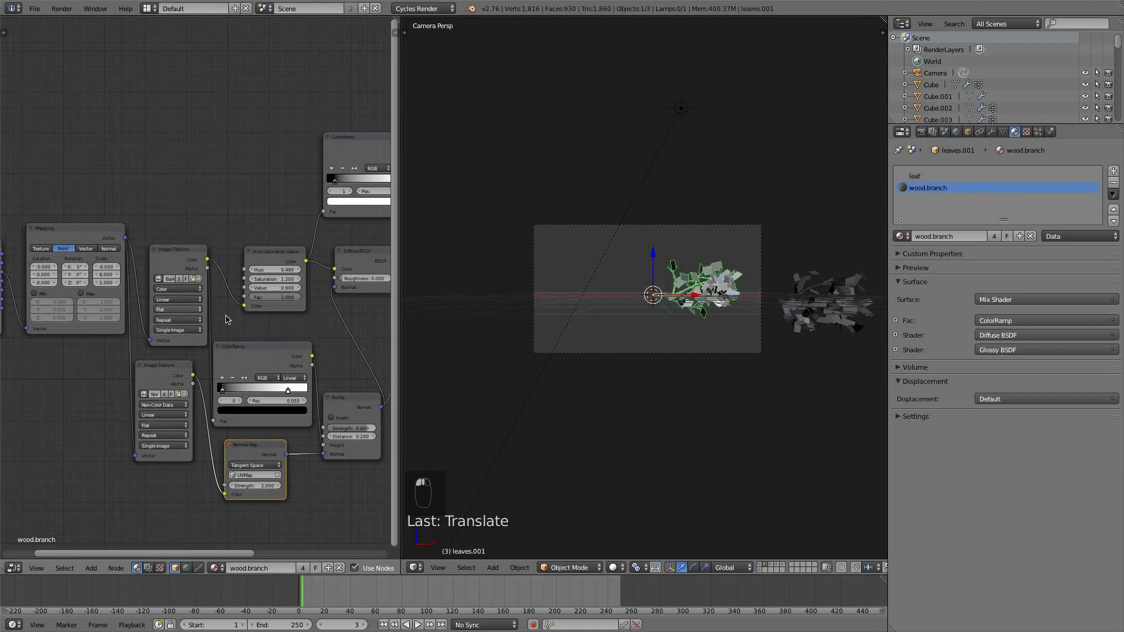
middle_click_drag(215, 335, 200, 338)
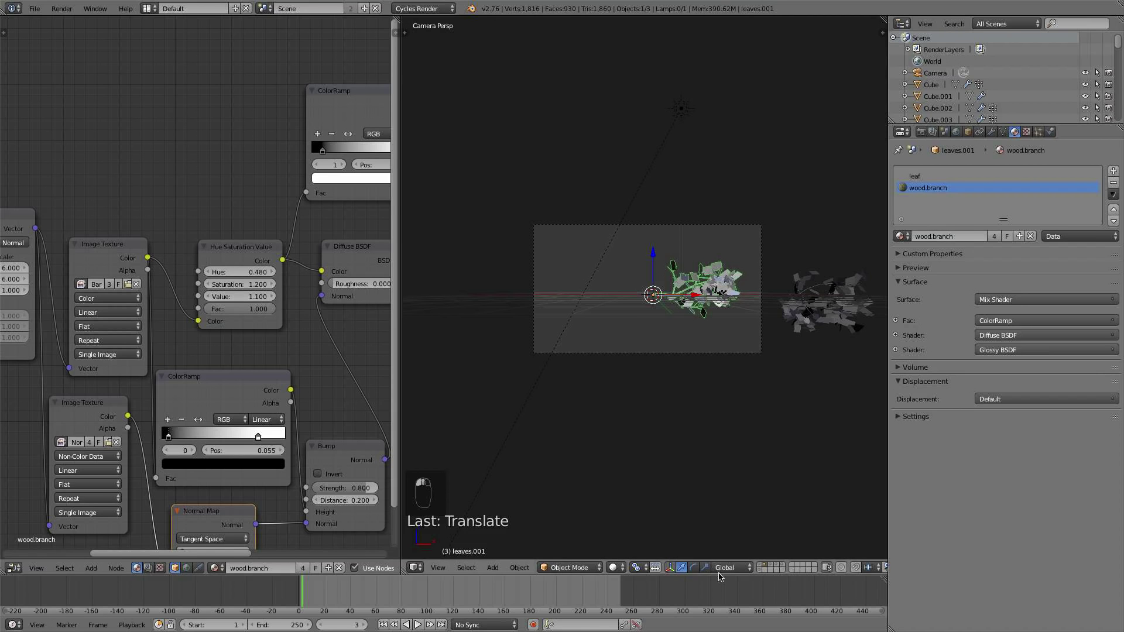
- Show the forest scene's layer again and widen the 3D view by narrowing the Node Editor
left_click(761, 565)
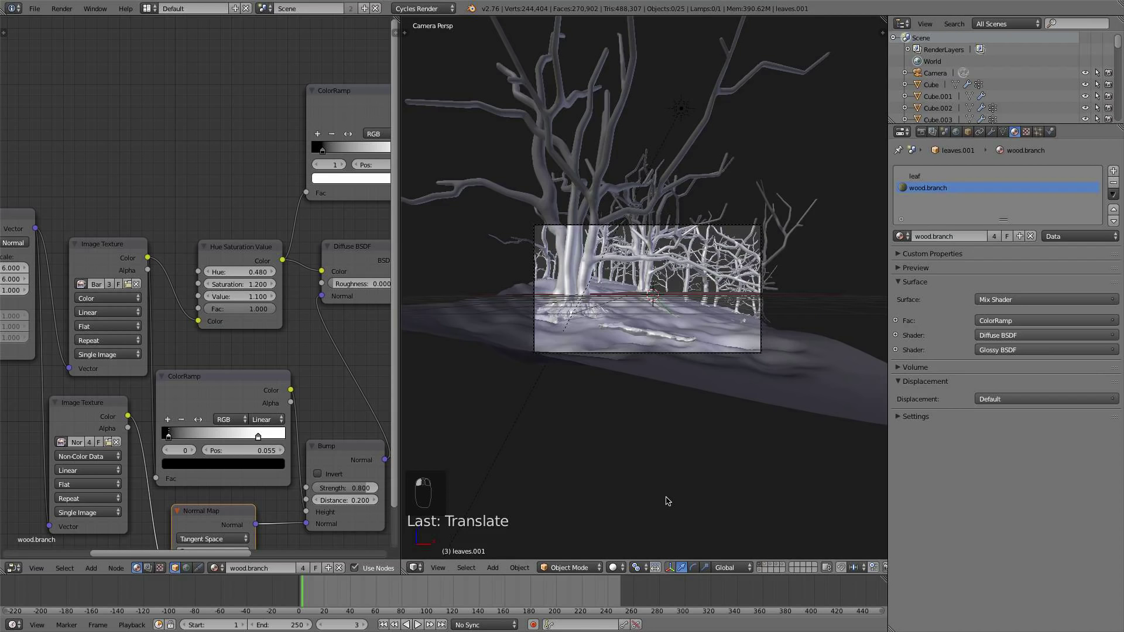
scroll(698, 489, "up", 3)
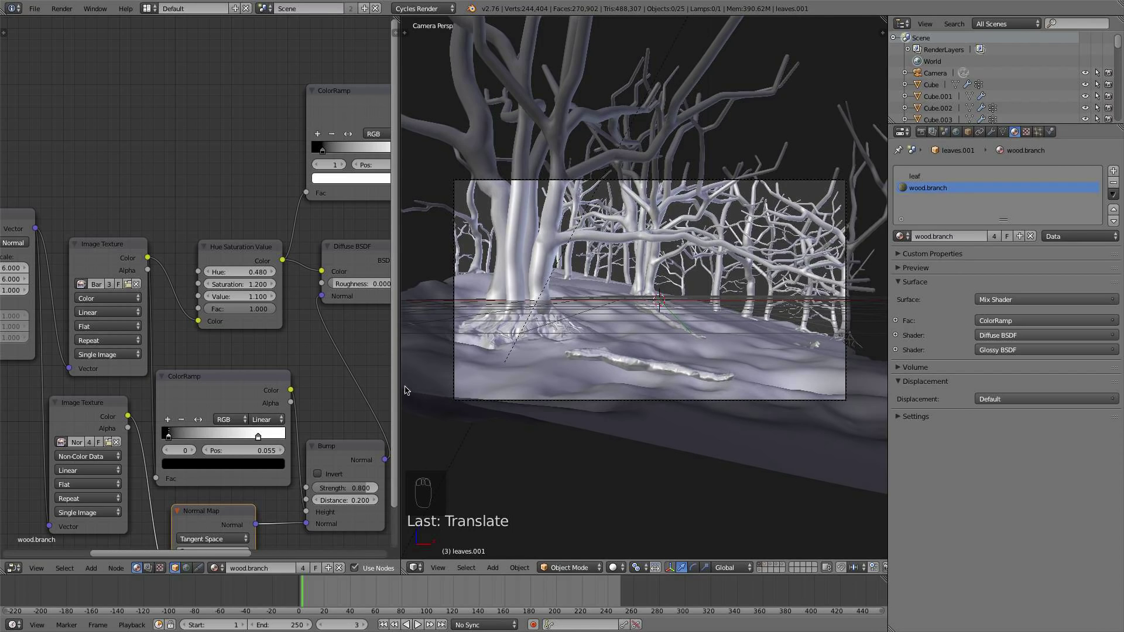
left_click_drag(394, 384, 260, 368)
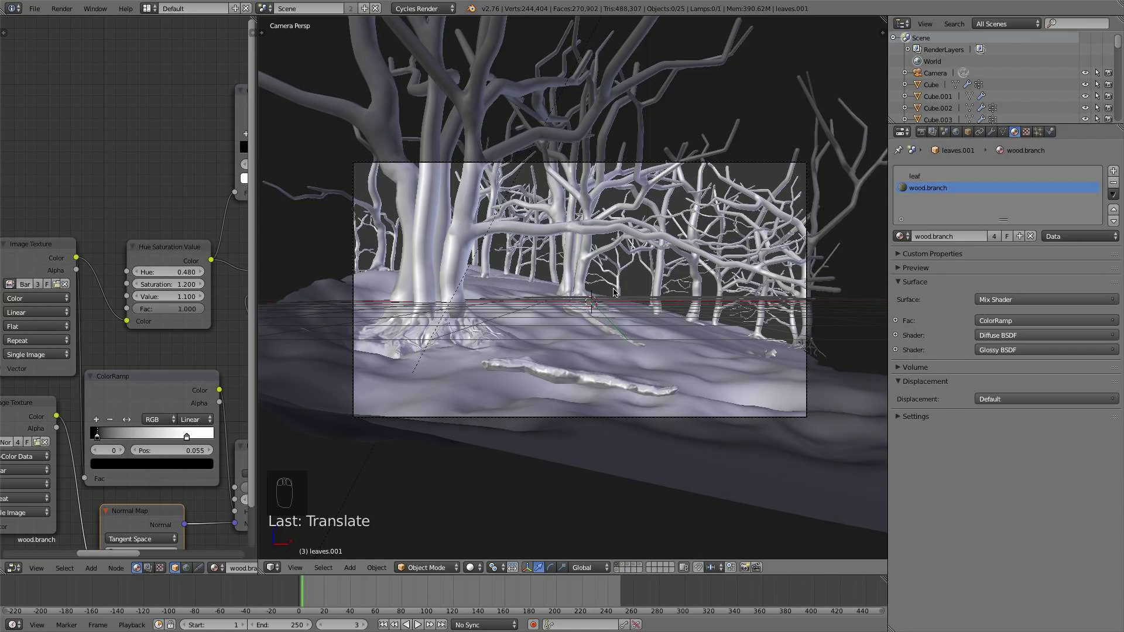
- Set the particle size of the ground plane's leaves particle system to 0.038
right_click(719, 367)
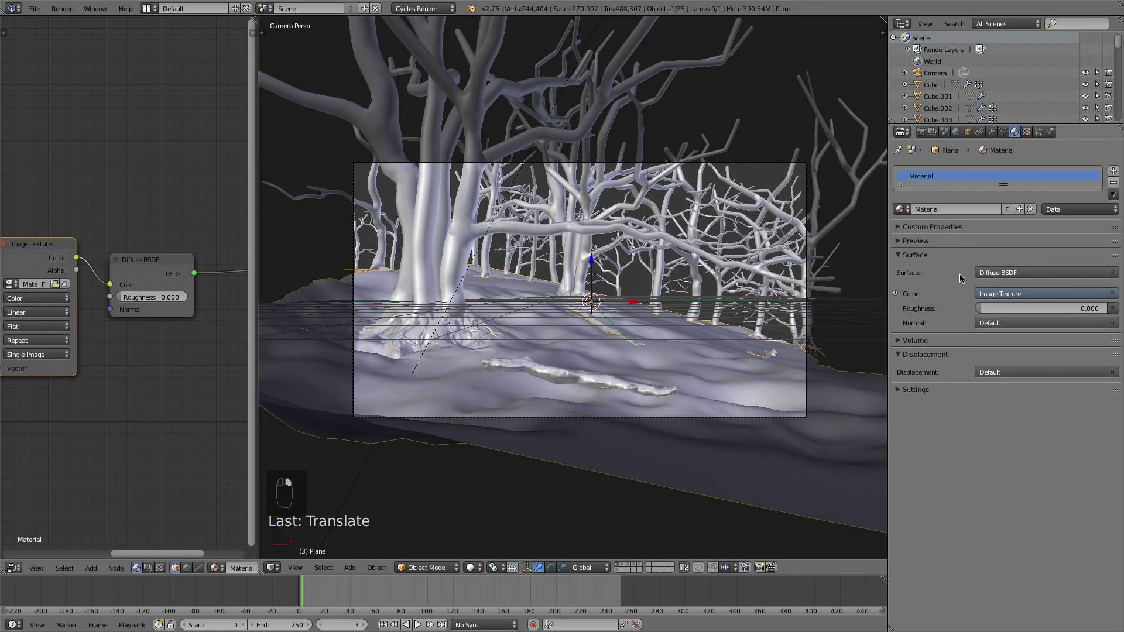
left_click(1038, 133)
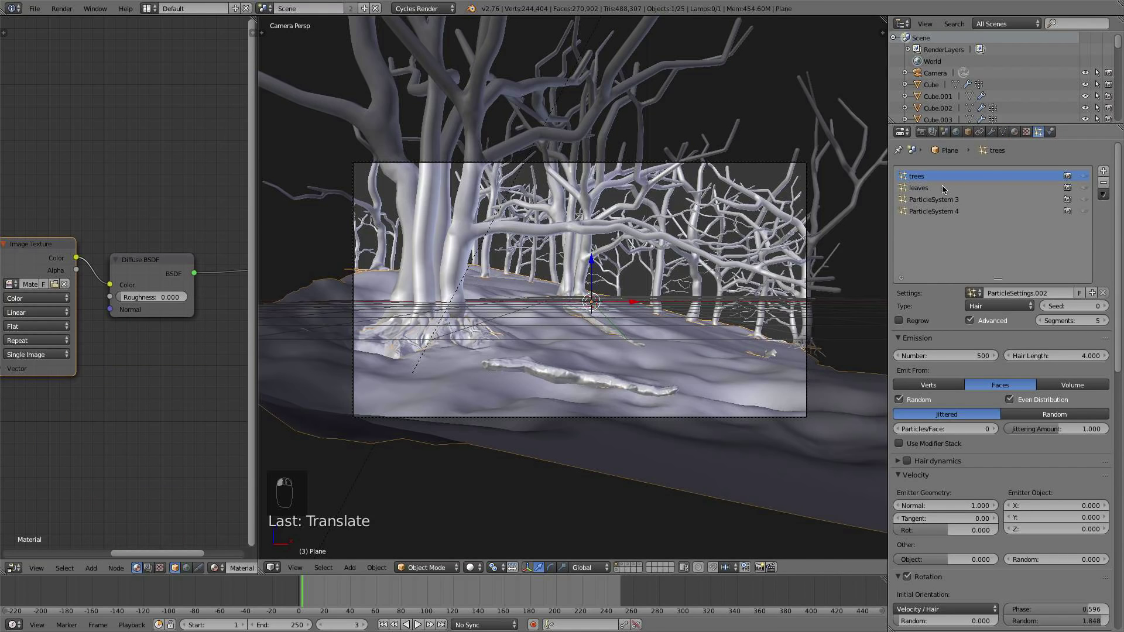
left_click(943, 356)
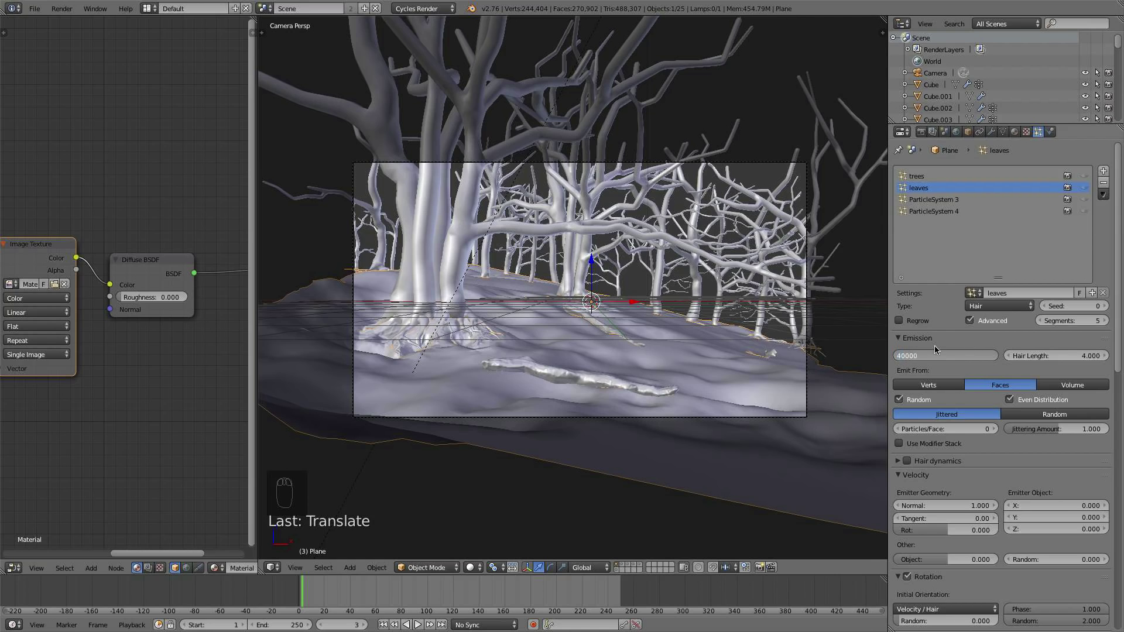
scroll(934, 349, "down", 10)
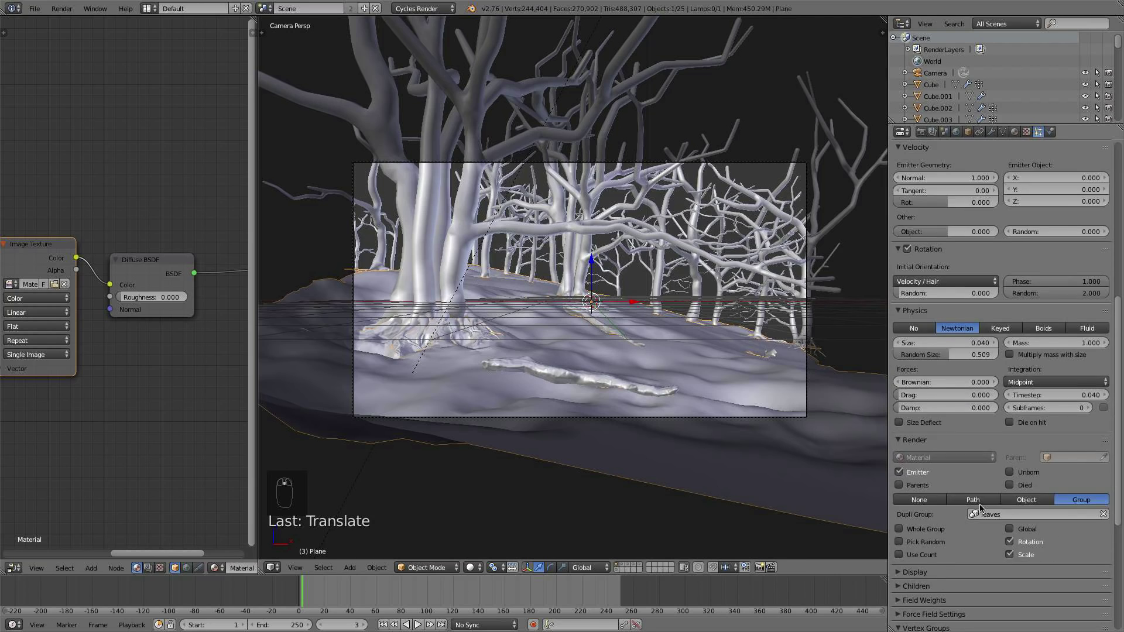
left_click(969, 342)
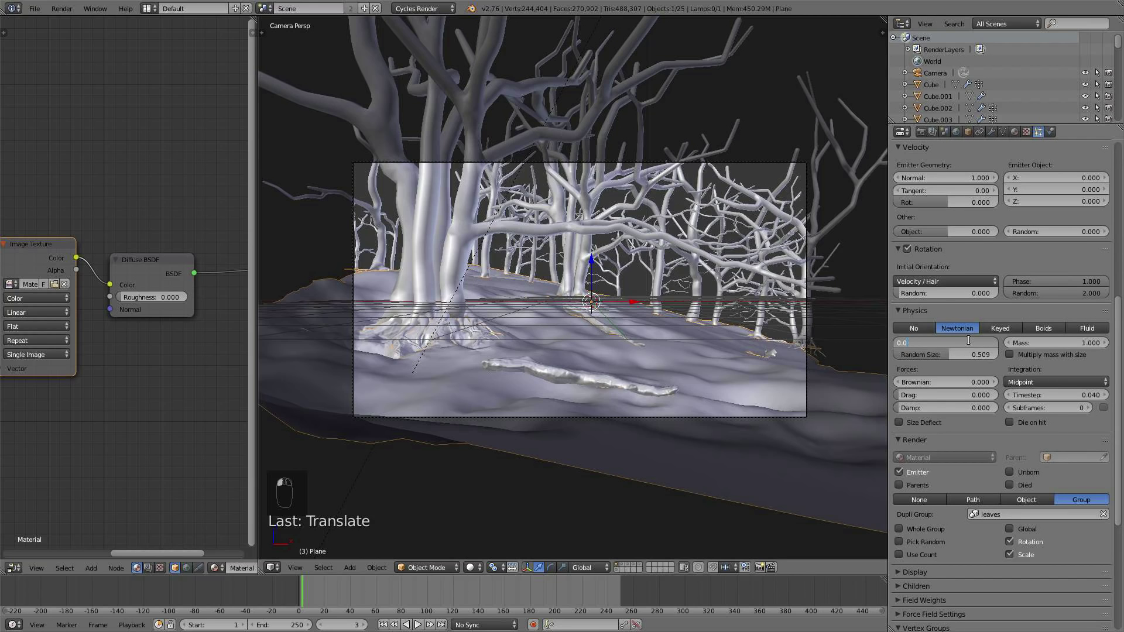
key("Return")
scroll(953, 189, "up", 14)
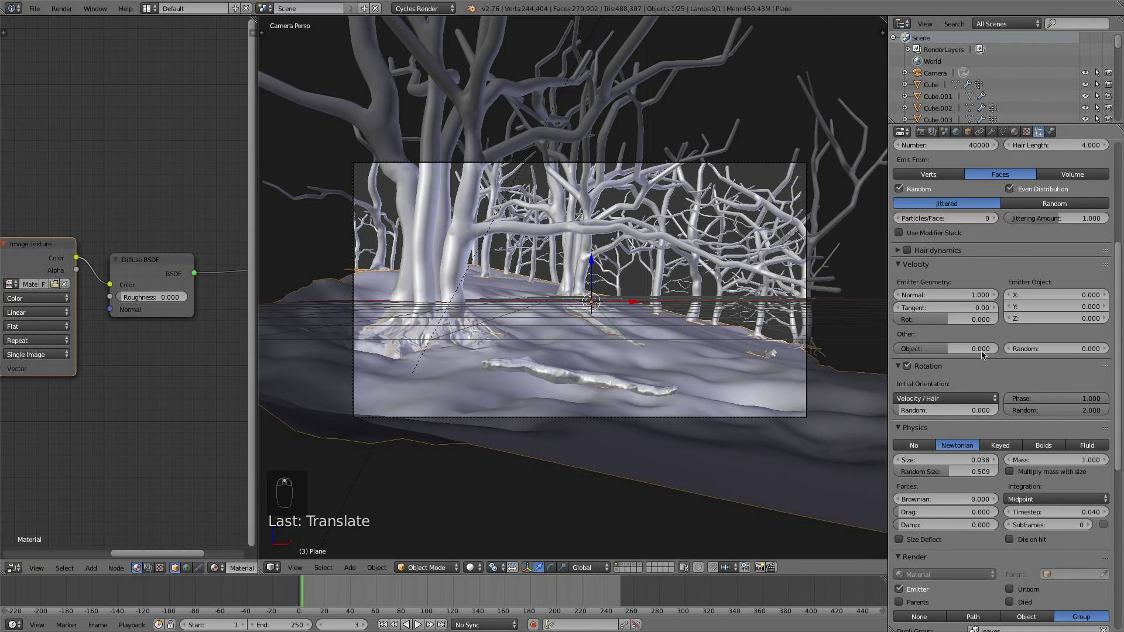
- Set the trees particle system's number to 520 and briefly preview its particles in the 3D view
left_click(946, 175)
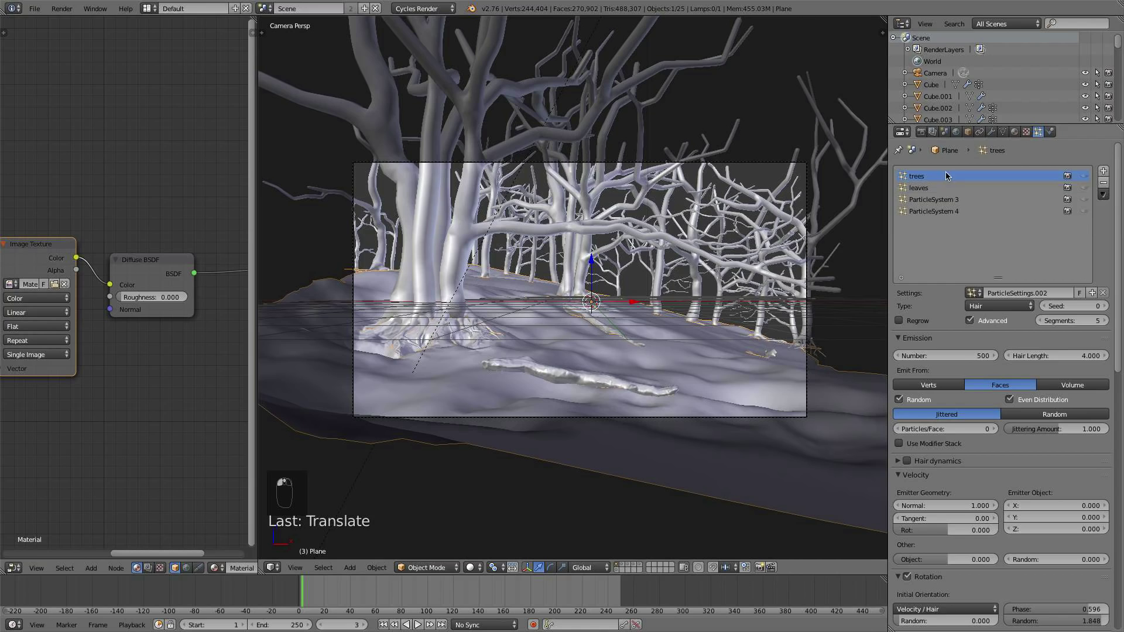
left_click(967, 358)
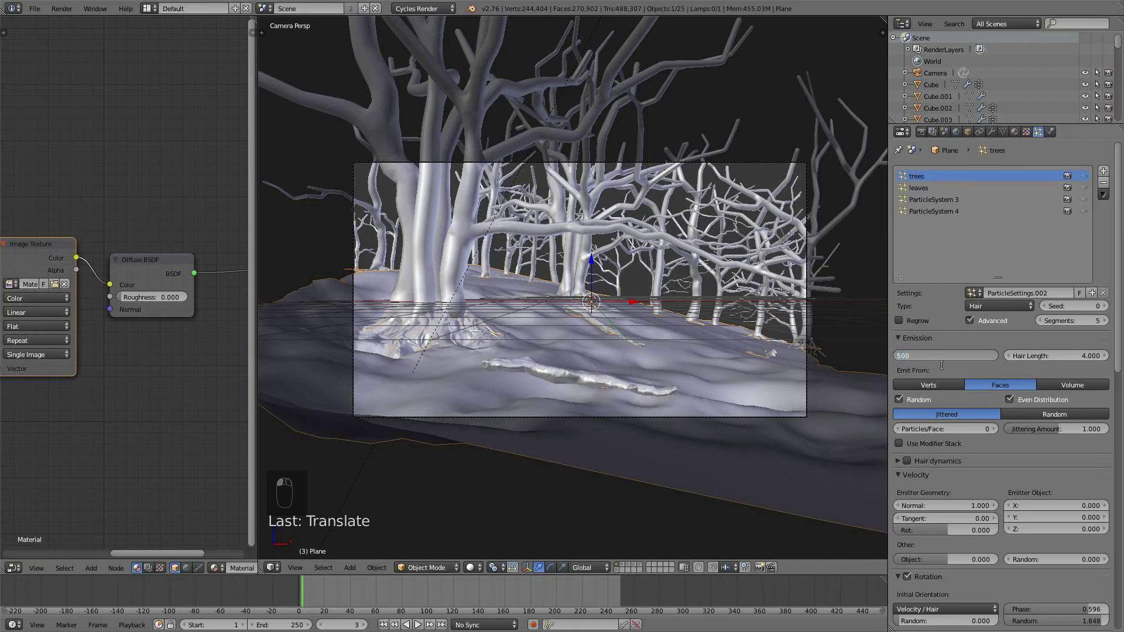
type("520")
key("Return")
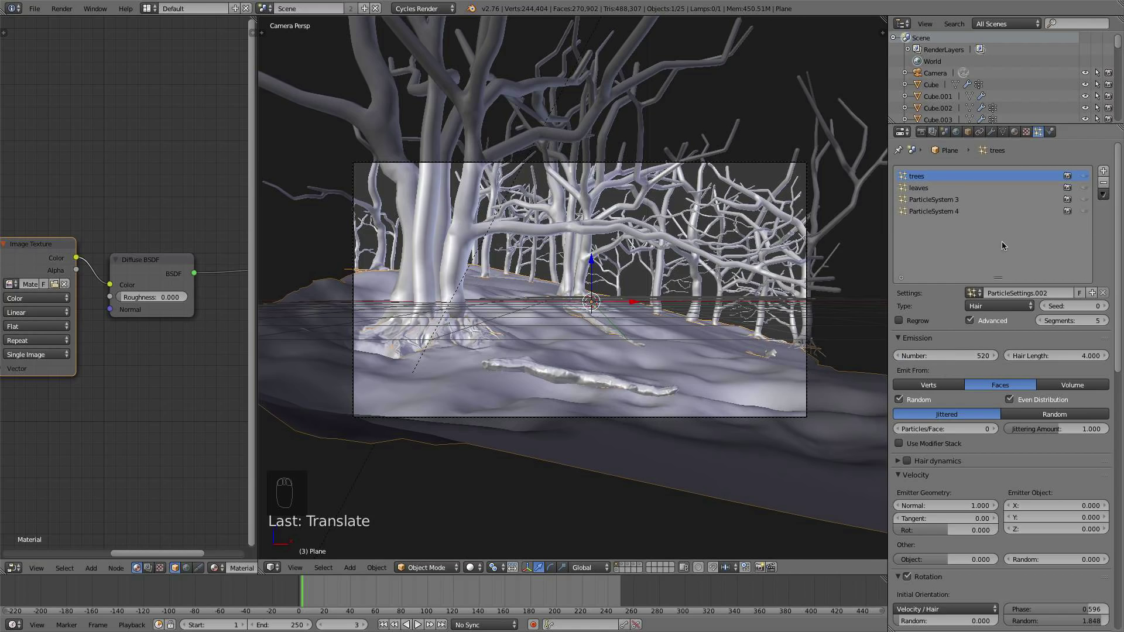
left_click(1083, 176)
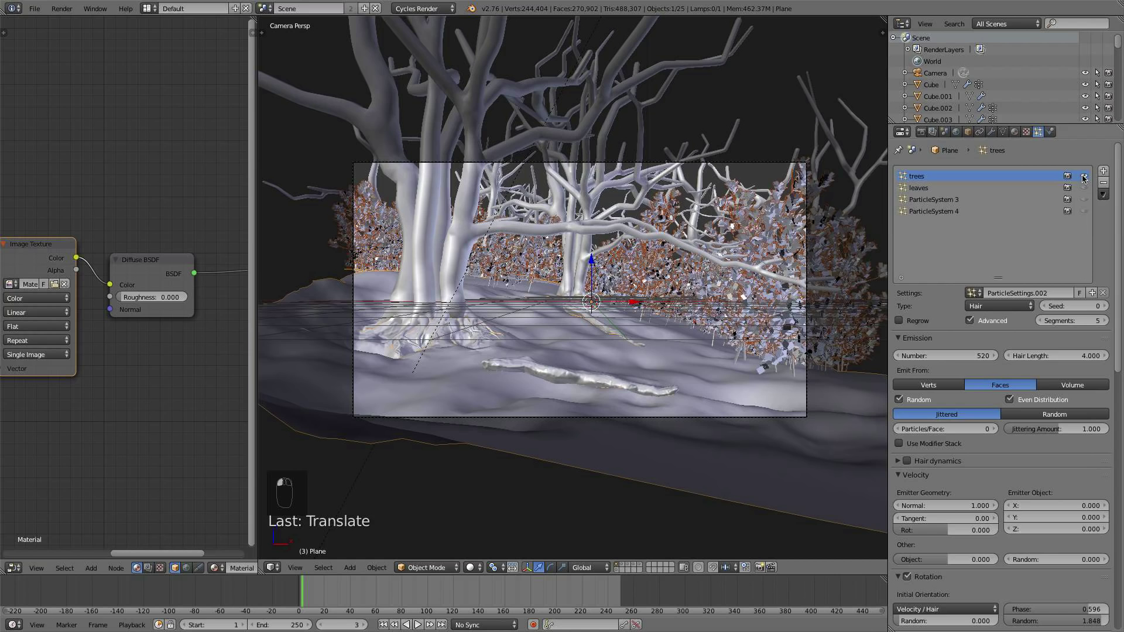
left_click(1084, 177)
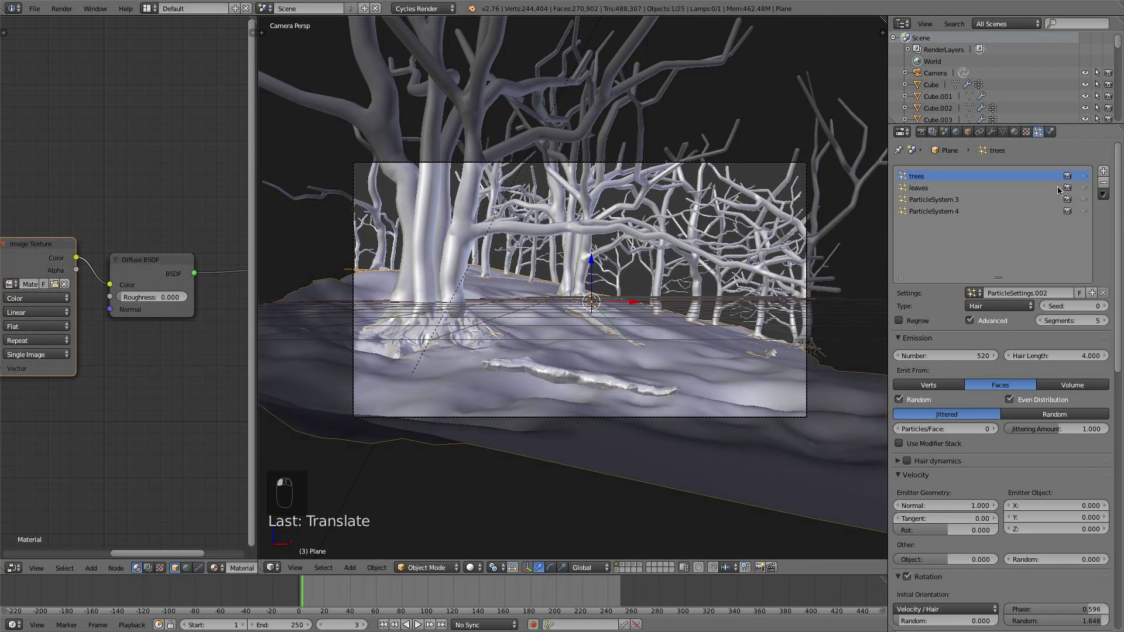
- Move the small tree at the far edge of the camera frame closer to the ground plane and return to the camera view
right_click(358, 256)
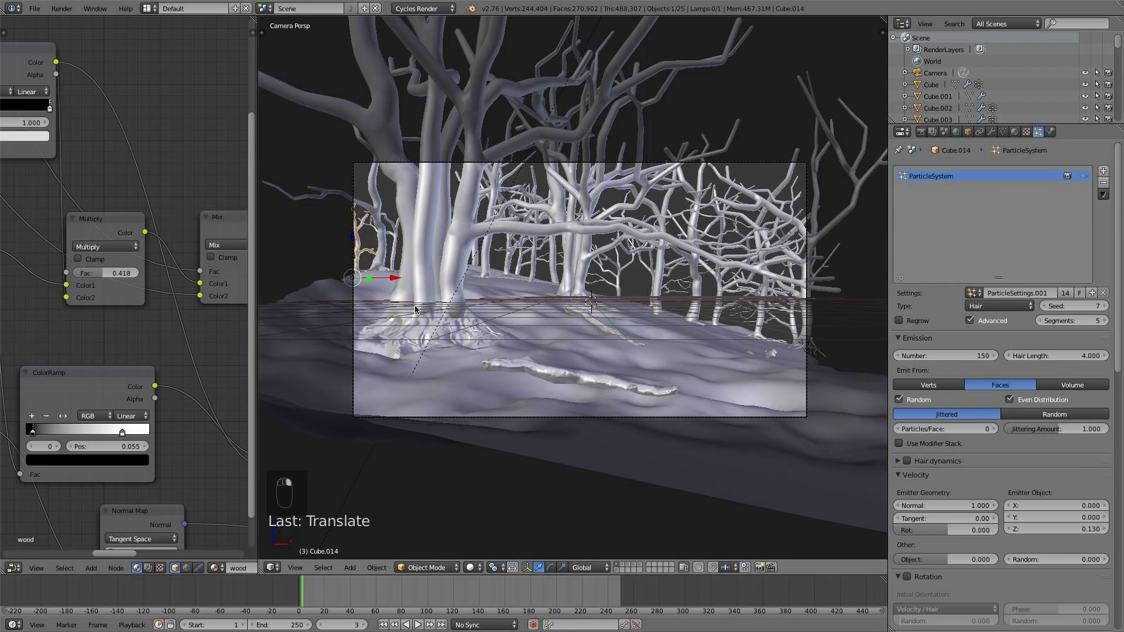
middle_click_drag(415, 309, 508, 396)
scroll(440, 338, "down", 4)
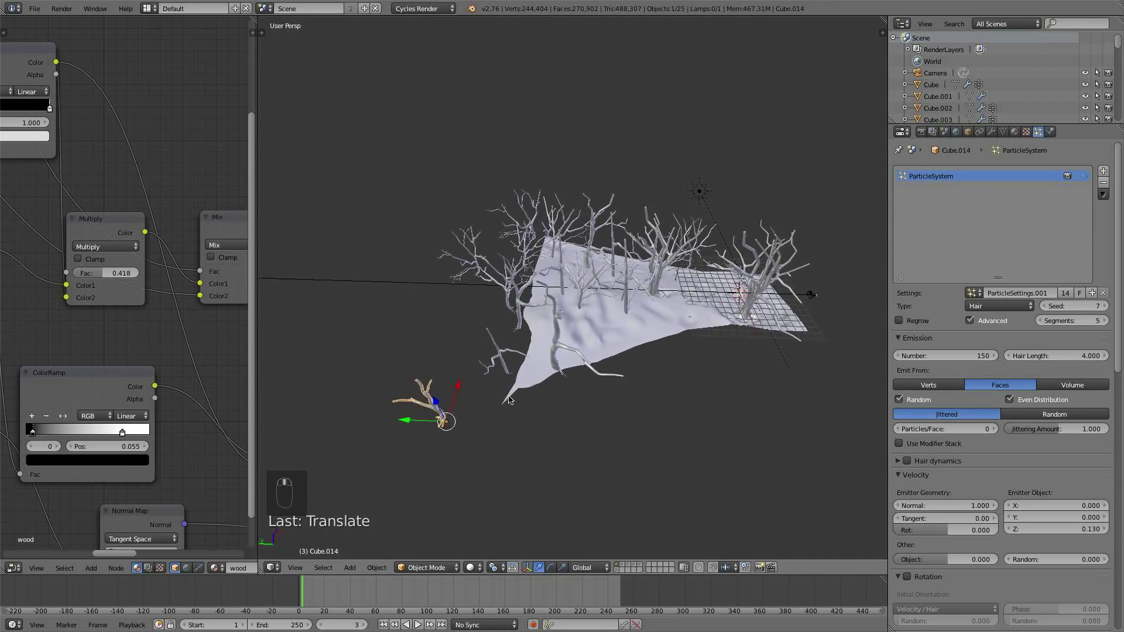
key("g")
left_click(610, 350)
key("KP_0")
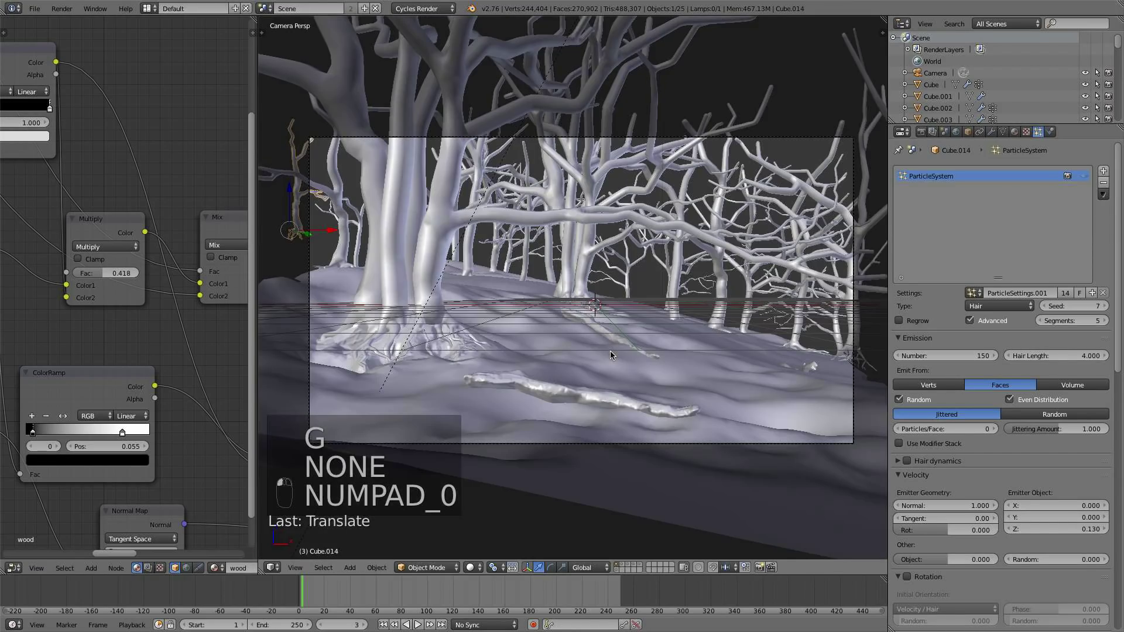
- Reposition and scale the small tree so it stands on the ground at the camera frame's edge, then deselect everything
key("g")
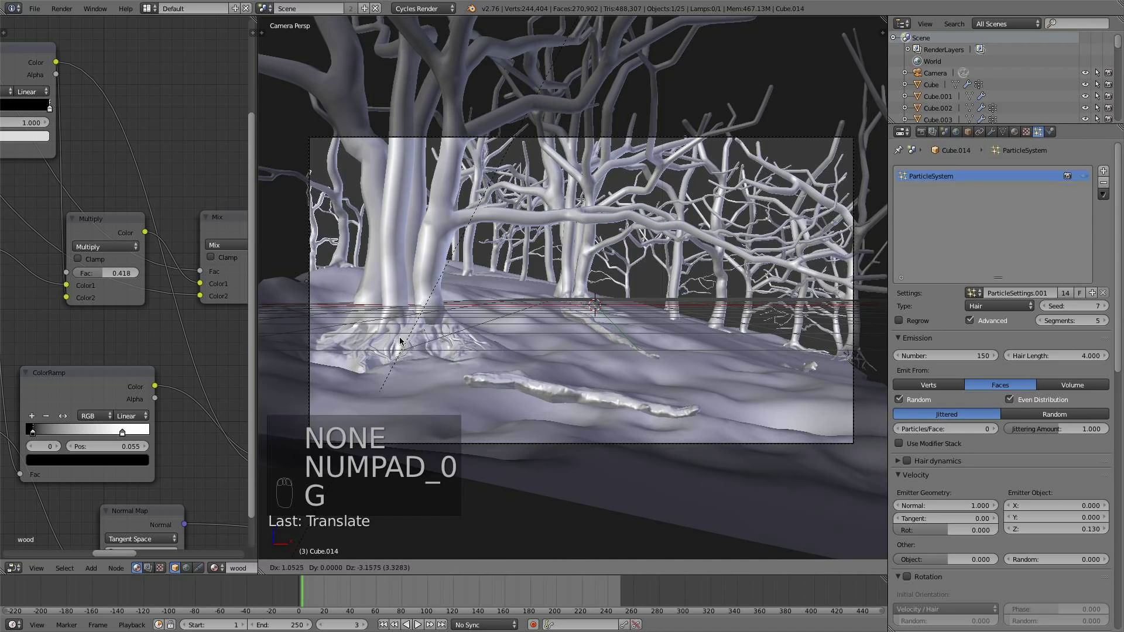
key("s")
left_click(433, 321)
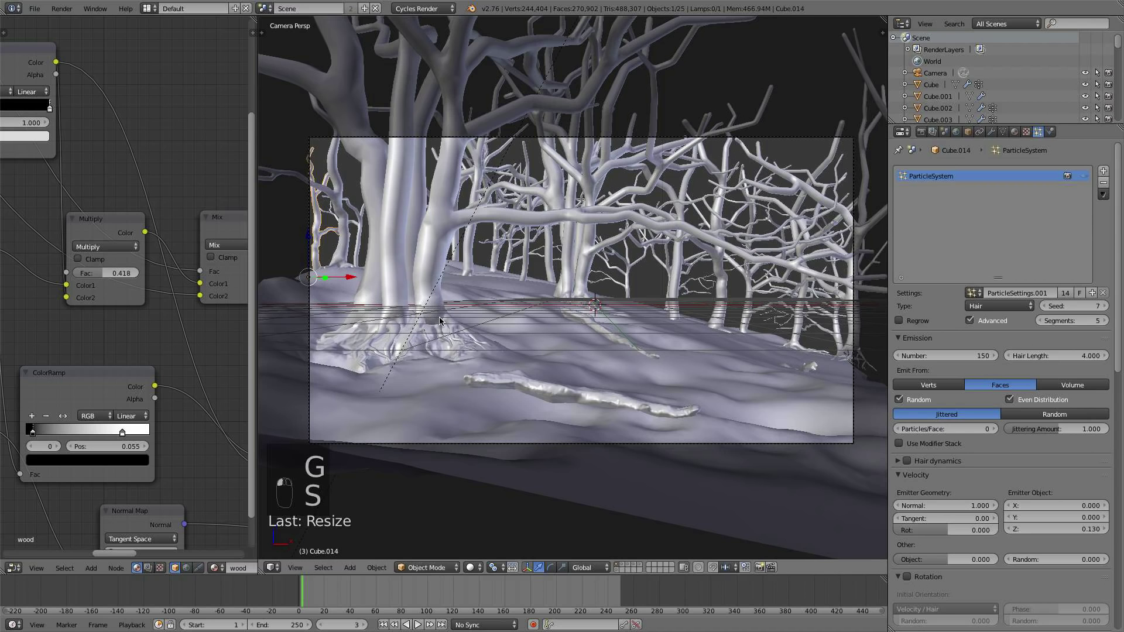
key("g")
left_click(441, 318)
key("a")
scroll(632, 395, "down", 2)
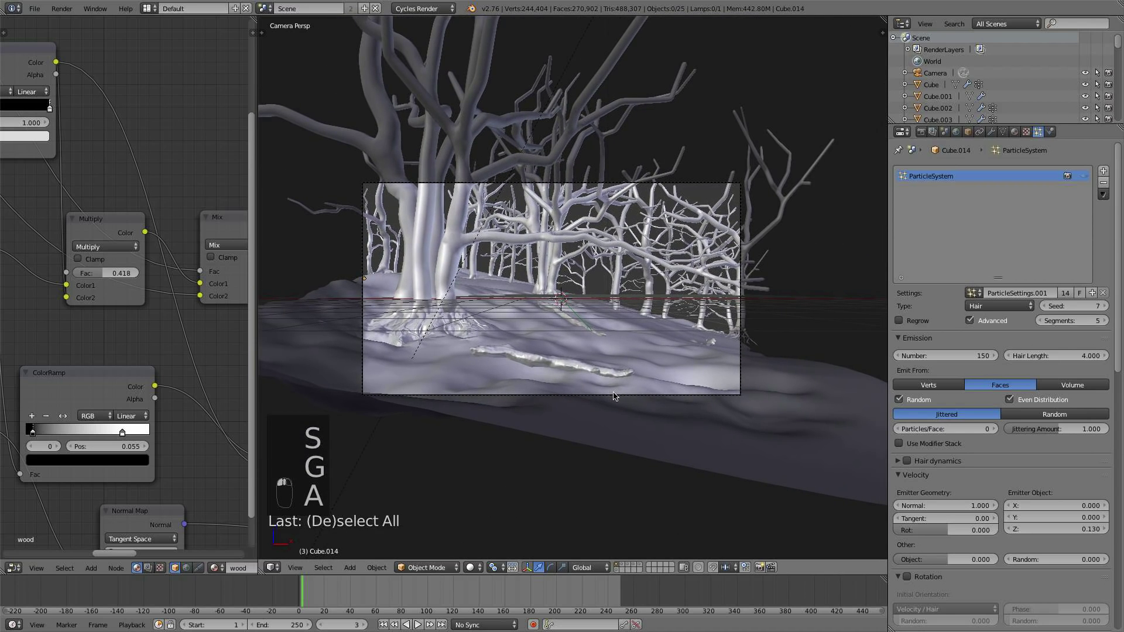
- Save the forest scene file
scroll(434, 321, "up", 3)
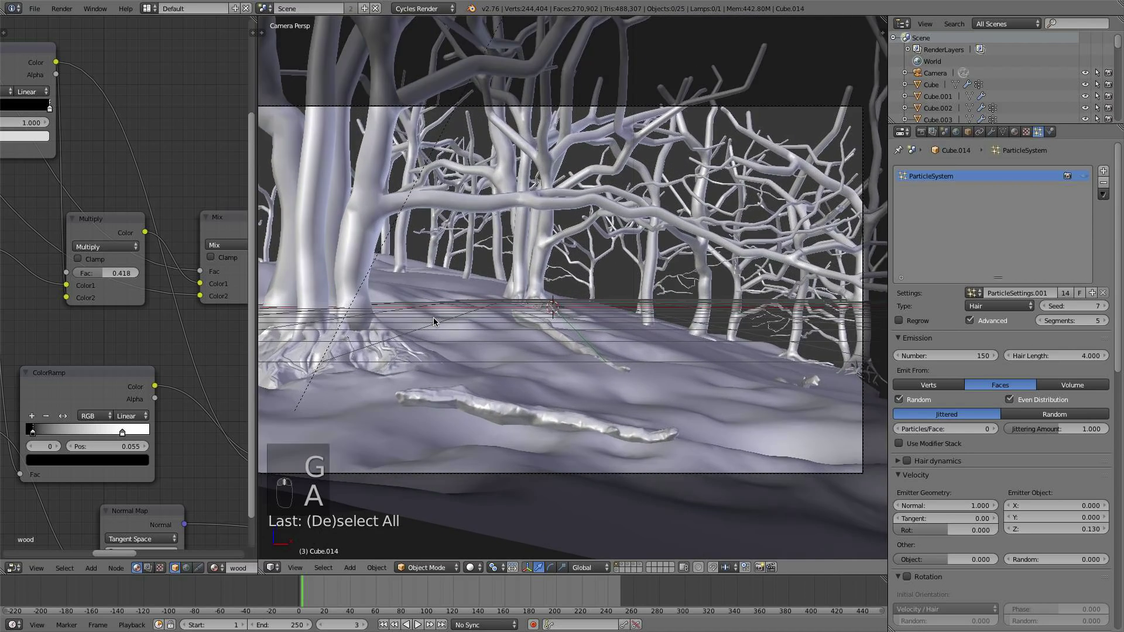
scroll(433, 321, "down", 3)
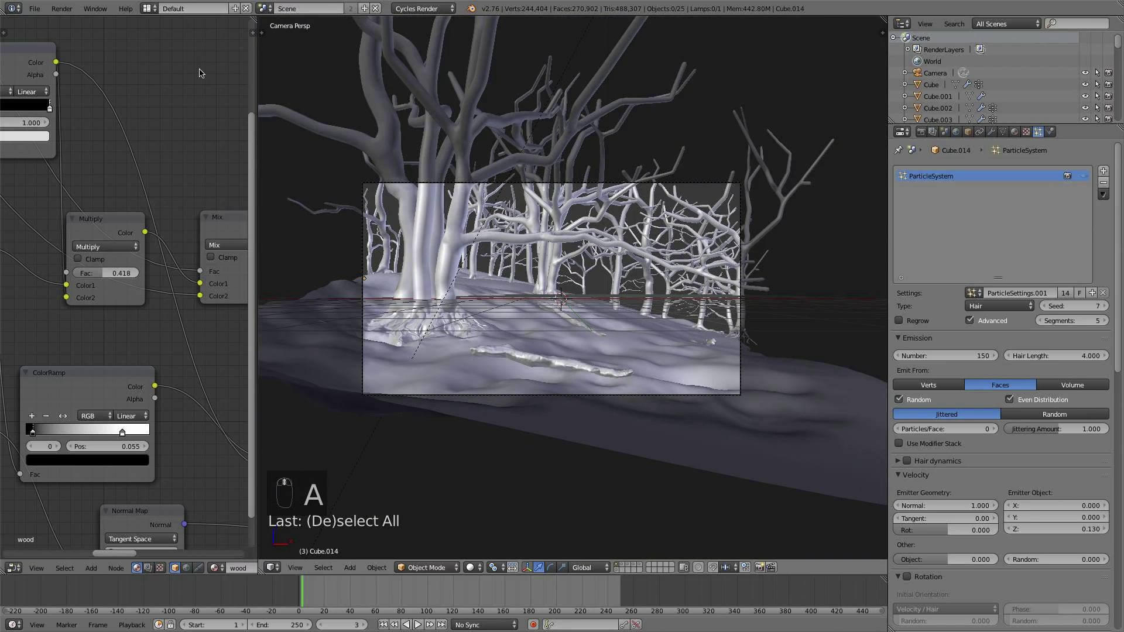
left_click(37, 9)
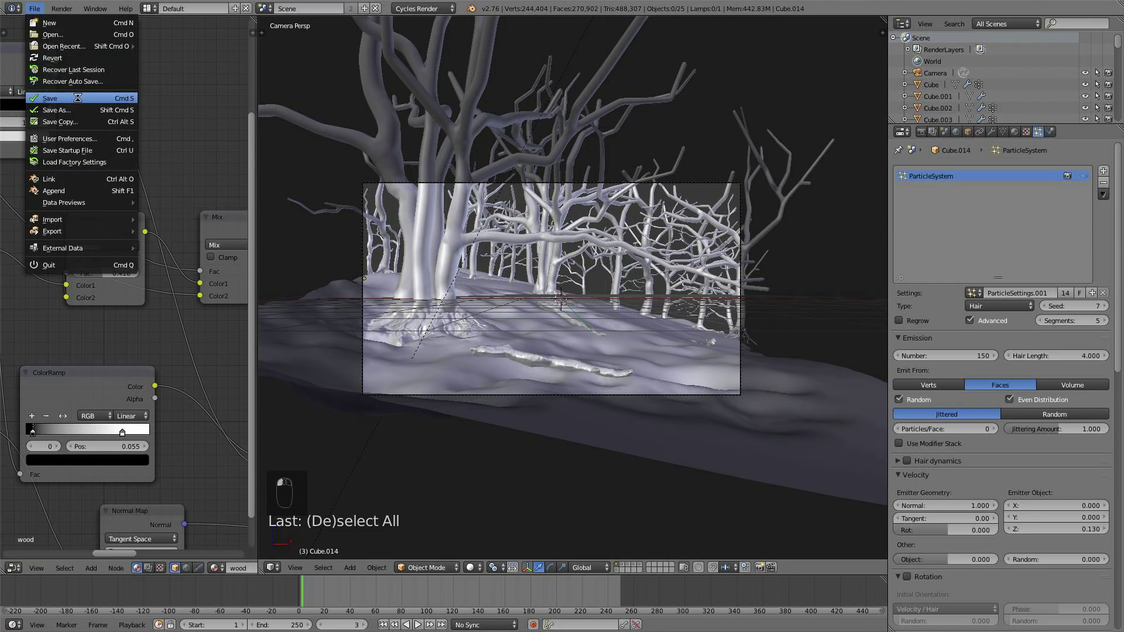
middle_click_drag(537, 305, 528, 267, "shift")
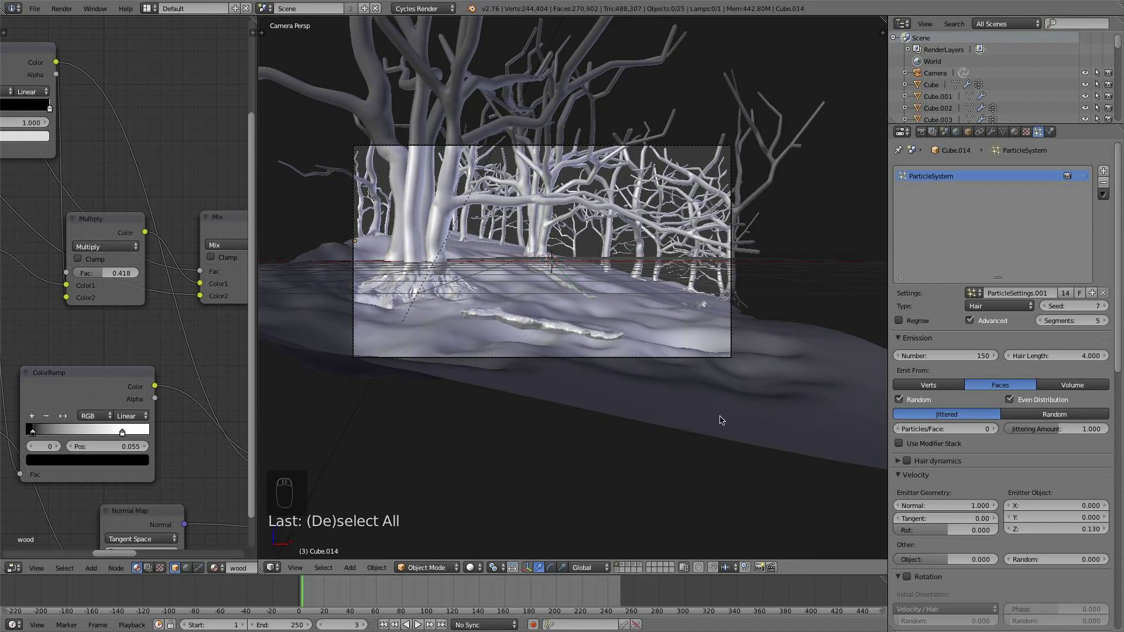
middle_click_drag(720, 419, 660, 378, "shift")
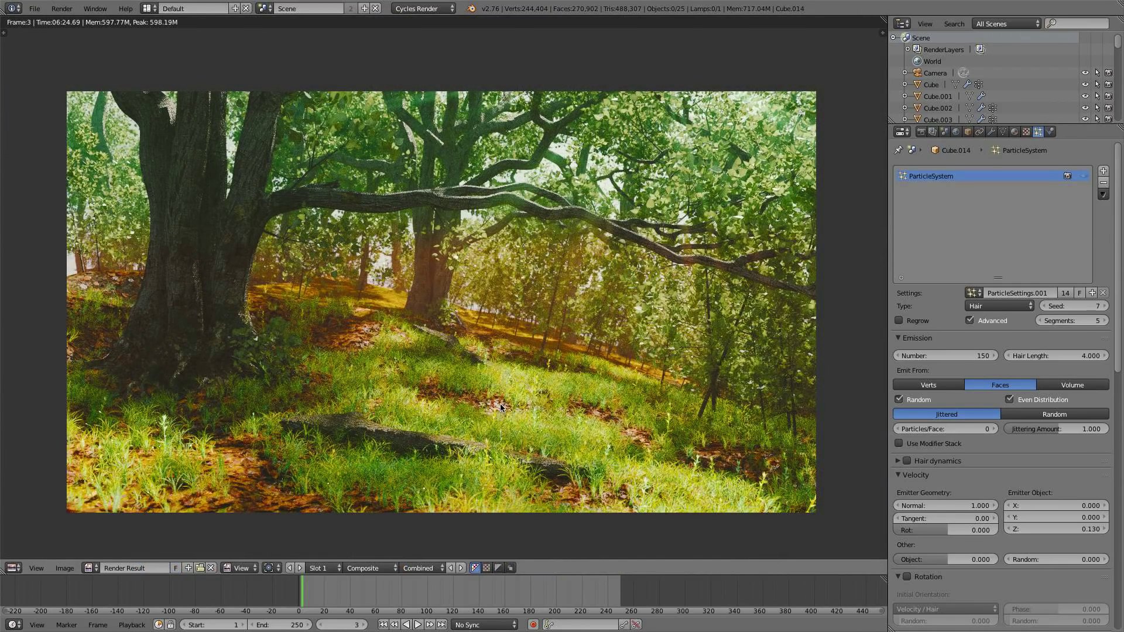
- Move the low point of the scene's red colour-management curve to about X 0.084, Y 0.0875
scroll(395, 312, "up", 3)
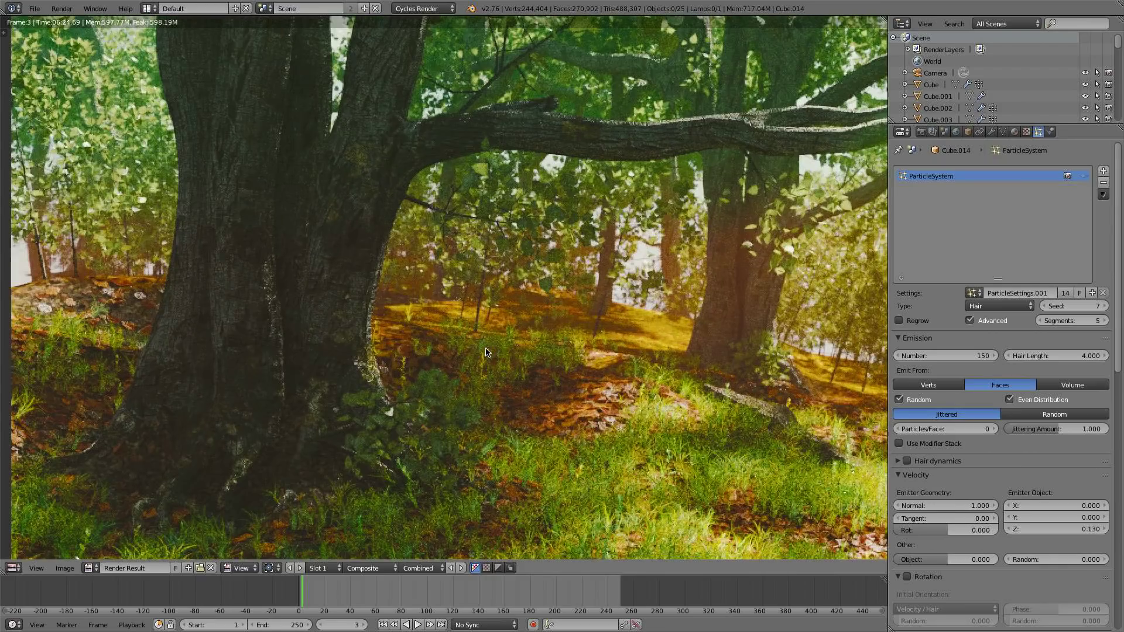
scroll(327, 201, "down", 2)
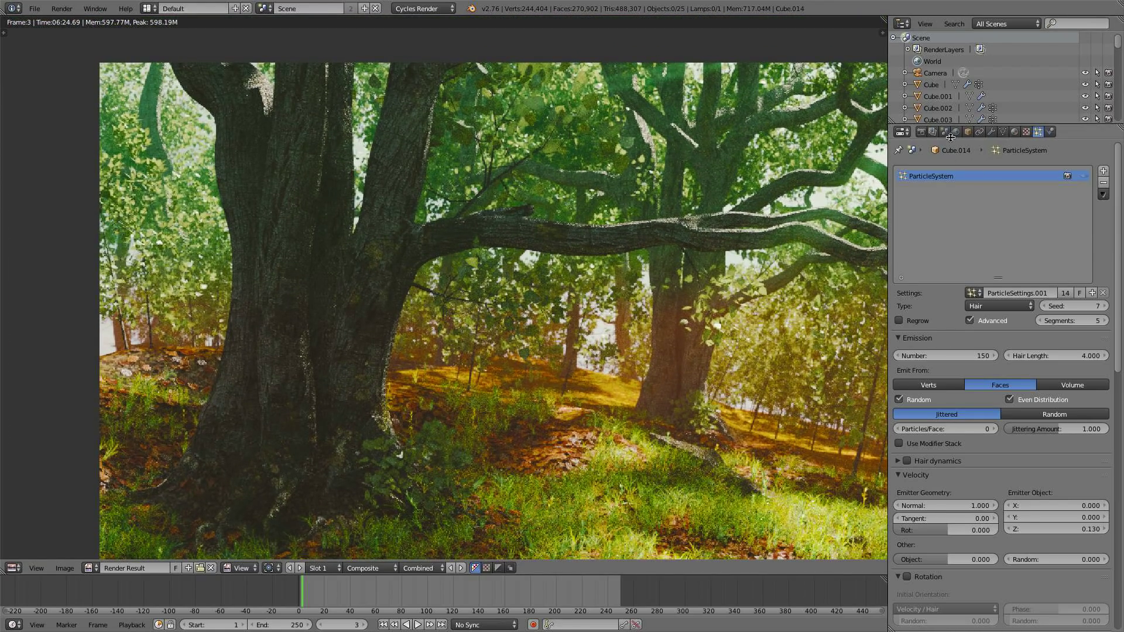
left_click(967, 131)
left_click(945, 132)
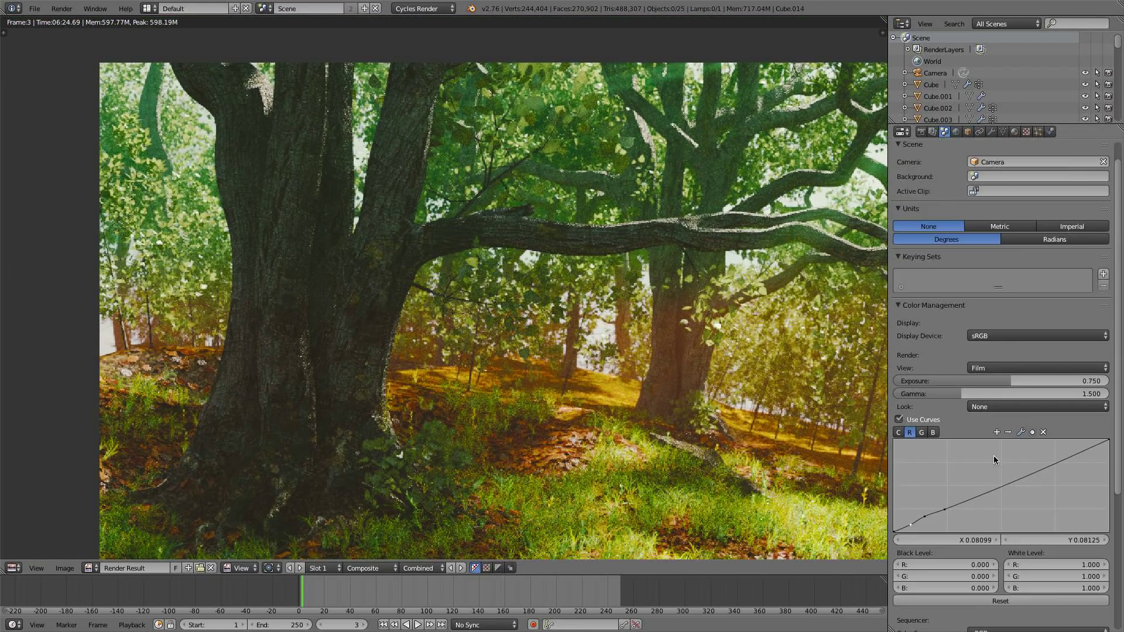
left_click(921, 433)
left_click(910, 435)
left_click_drag(911, 527, 911, 529)
- Examine the colours of the finished render, both close up and as a whole
scroll(682, 417, "down", 4)
middle_click_drag(673, 416, 641, 411)
scroll(641, 411, "up", 2)
middle_click_drag(641, 412, 506, 322)
scroll(596, 359, "up", 2)
scroll(518, 333, "down", 2)
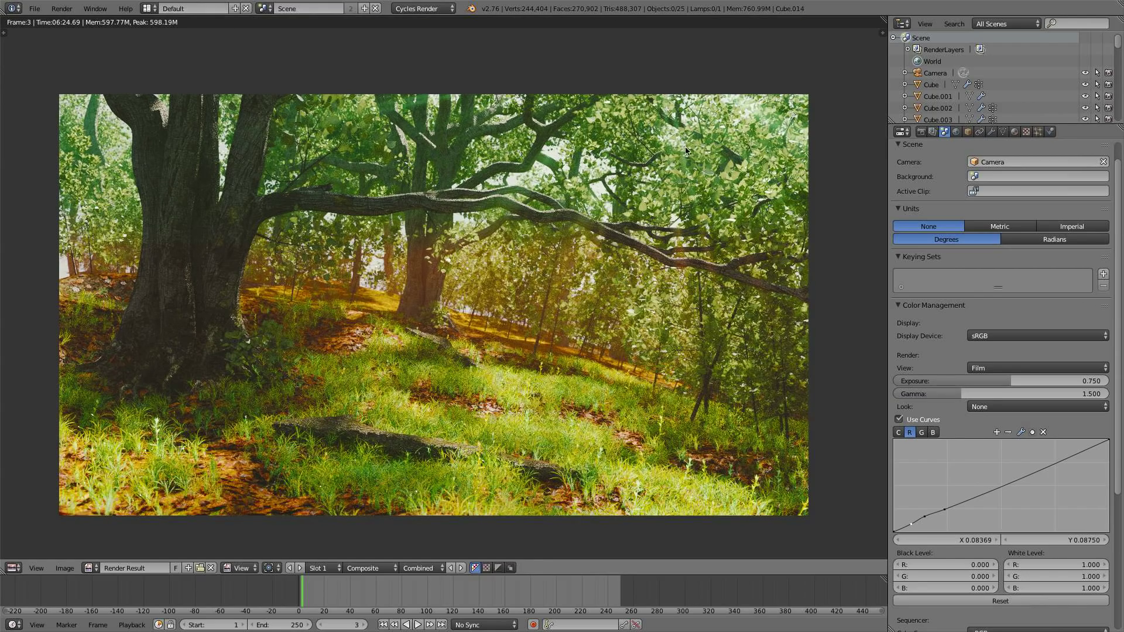
scroll(495, 201, "down", 1)
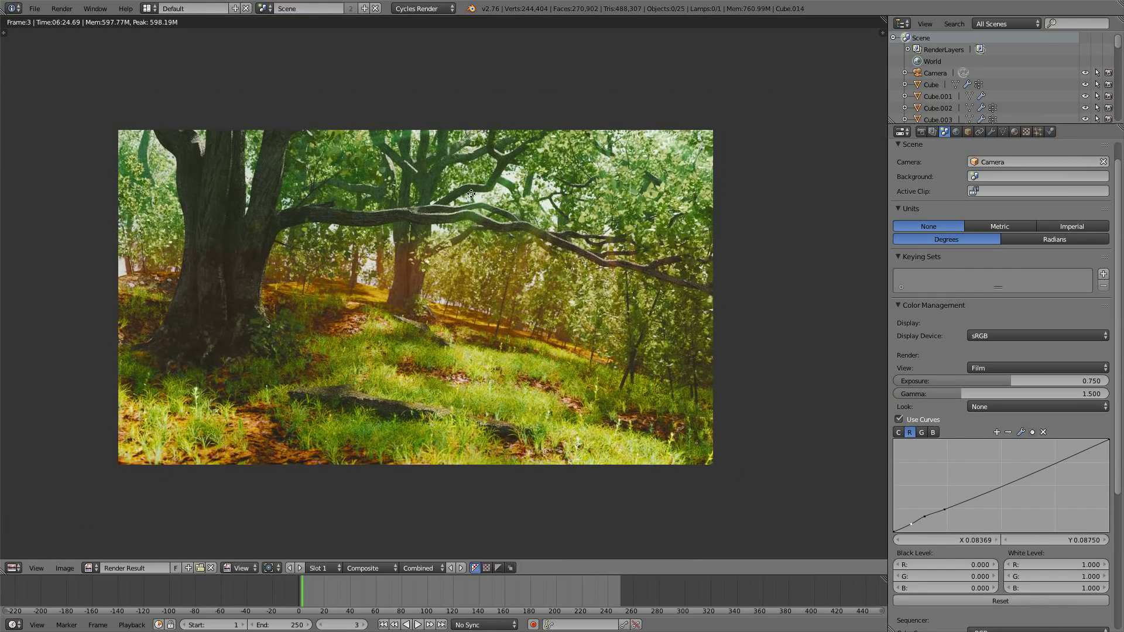
middle_click_drag(496, 201, 477, 187)
scroll(463, 194, "up", 1)
- Switch to the Compositing screen layout and bring the Hue Saturation Value node into view
left_click(147, 8)
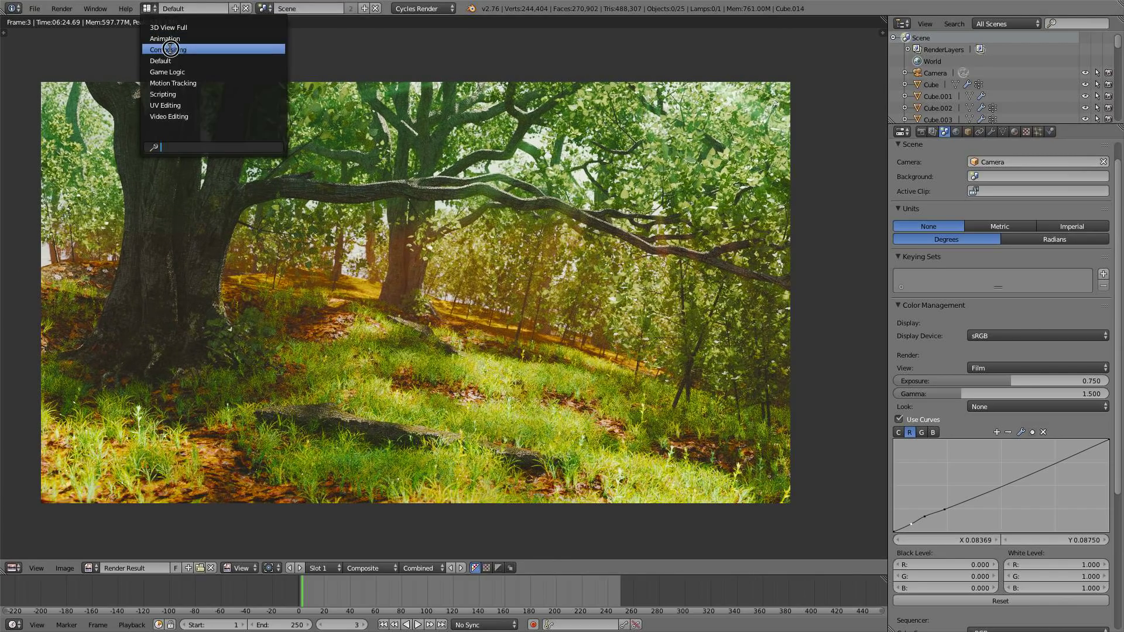
left_click(168, 50)
scroll(265, 135, "down", 3)
middle_click_drag(323, 204, 258, 67)
scroll(550, 302, "down", 3)
middle_click_drag(550, 302, 688, 328)
scroll(465, 289, "up", 1)
middle_click_drag(466, 288, 520, 338)
scroll(516, 335, "up", 4)
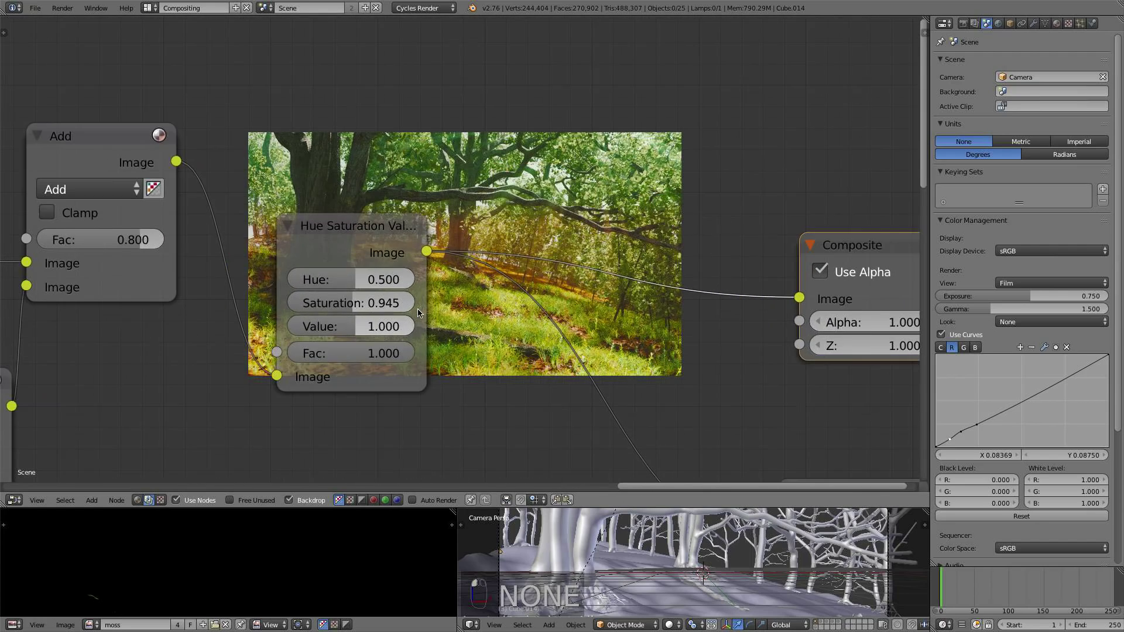
- Add a Glare node fed by the Hue Saturation Value output and connect it to the Viewer
middle_click_drag(384, 326, 390, 239)
scroll(550, 296, "down", 3)
scroll(586, 283, "up", 1)
key("shift+a")
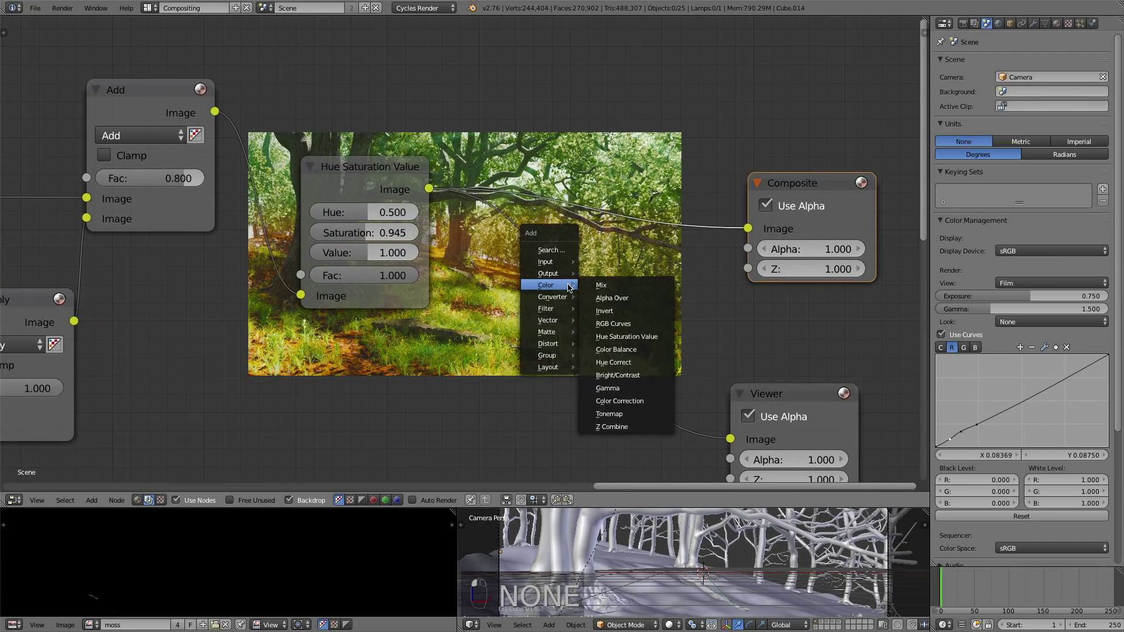
mouse_move(560, 305)
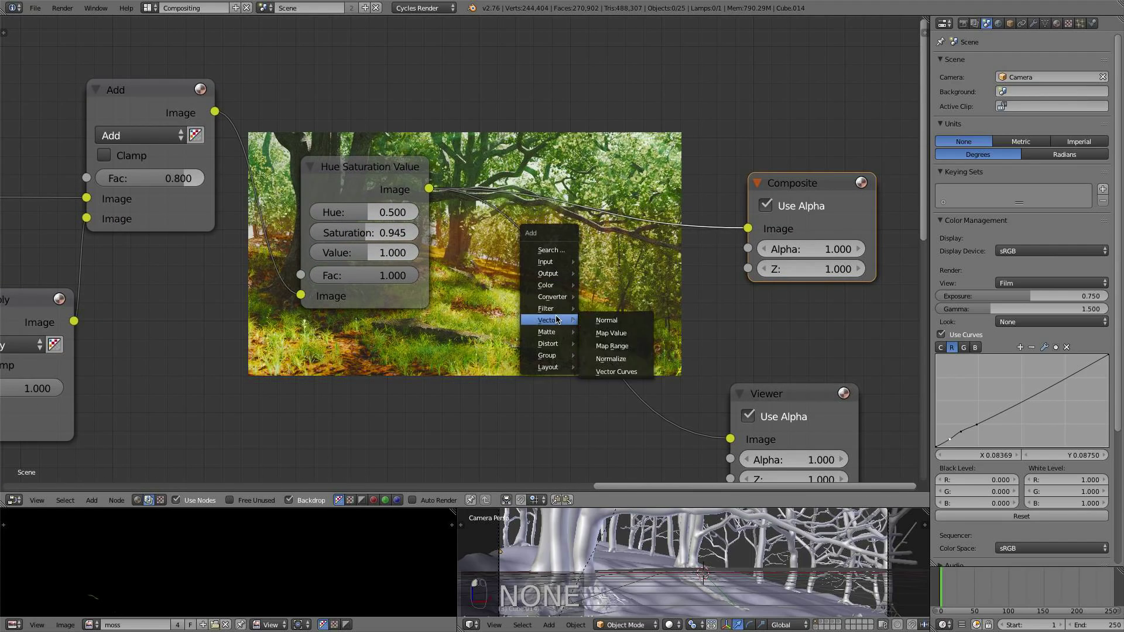
mouse_move(555, 285)
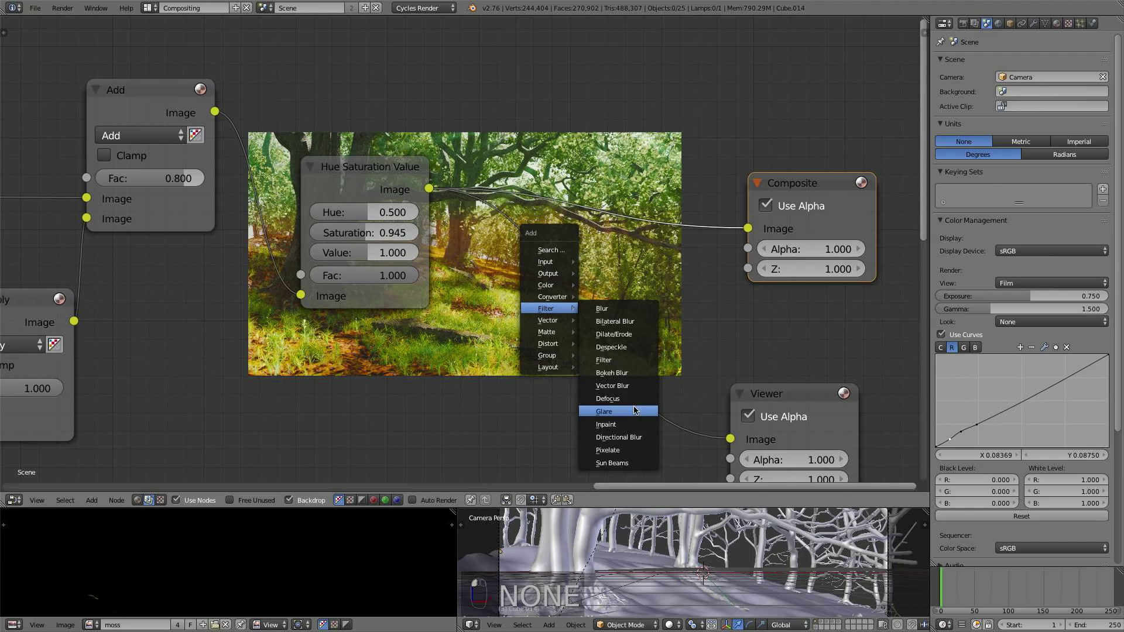
left_click(604, 411)
left_click(485, 271)
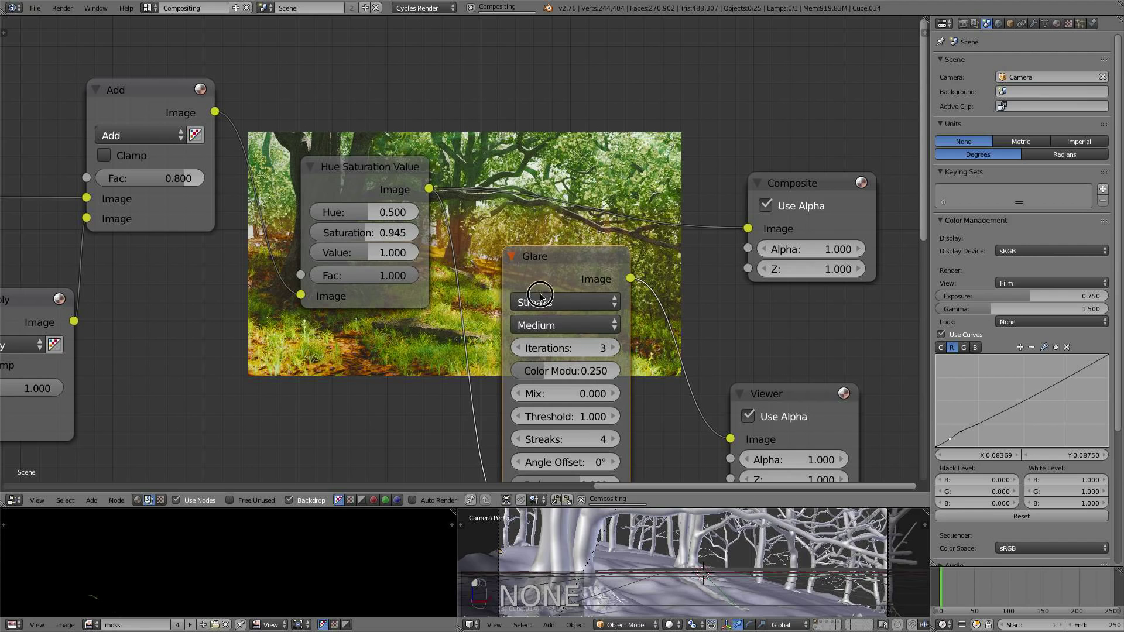
- Set the Glare node's type to Fog Glow and preview its output on the backdrop
left_click(545, 302)
left_click(545, 243)
middle_click_drag(818, 291, 521, 245)
scroll(521, 245, "up", 1)
middle_click_drag(588, 154, 714, 131)
scroll(705, 136, "up", 4)
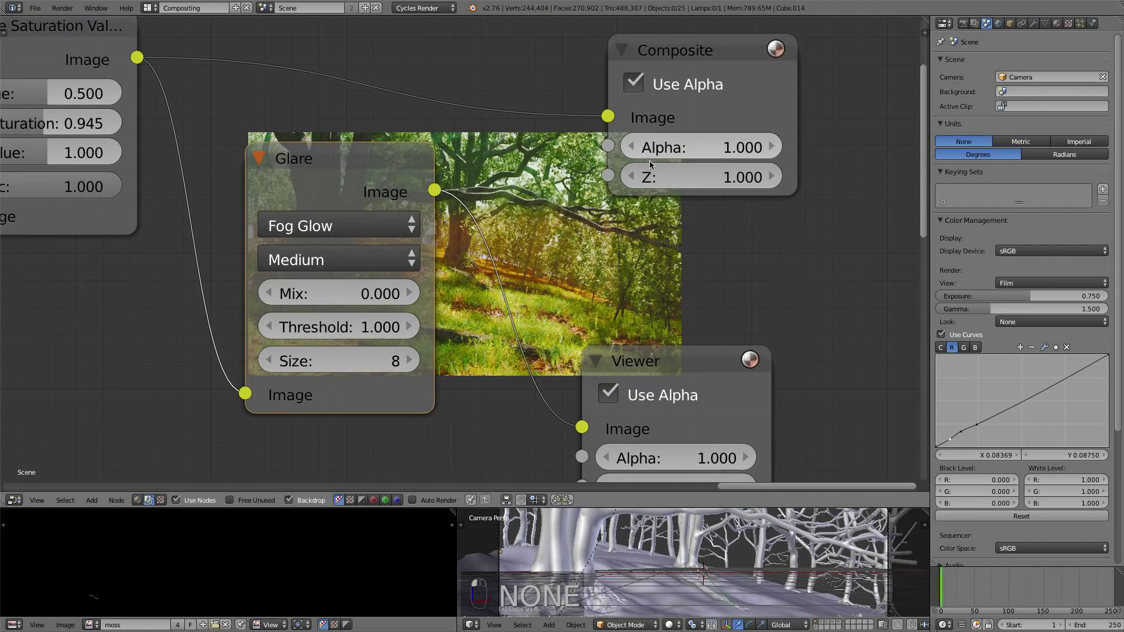
left_click(372, 189, "ctrl+shift")
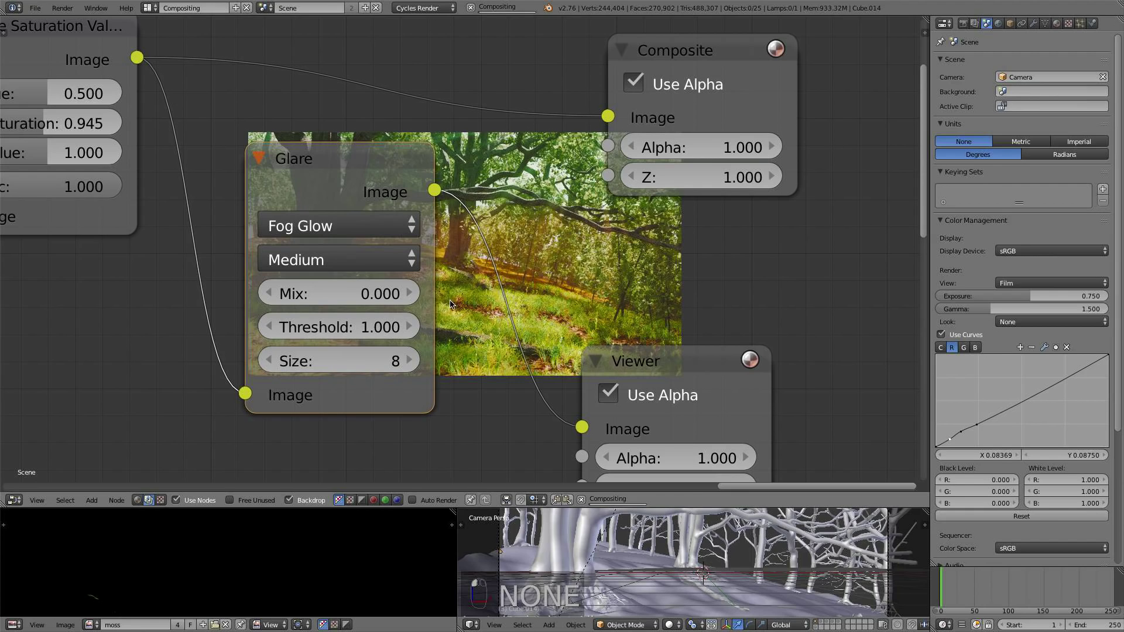
- Set the factor of the Add node before Hue Saturation Value to 0.9
middle_click_drag(451, 302, 744, 271)
middle_click_drag(459, 228, 449, 332)
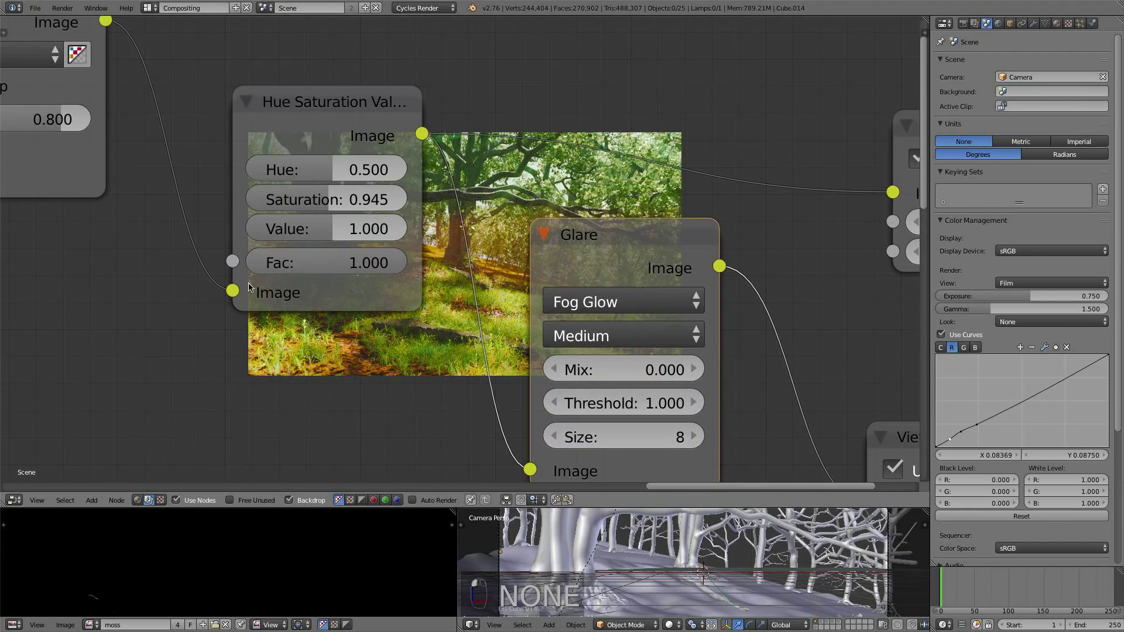
scroll(249, 286, "down", 4)
middle_click_drag(182, 270, 314, 279)
left_click(224, 172)
type("0.")
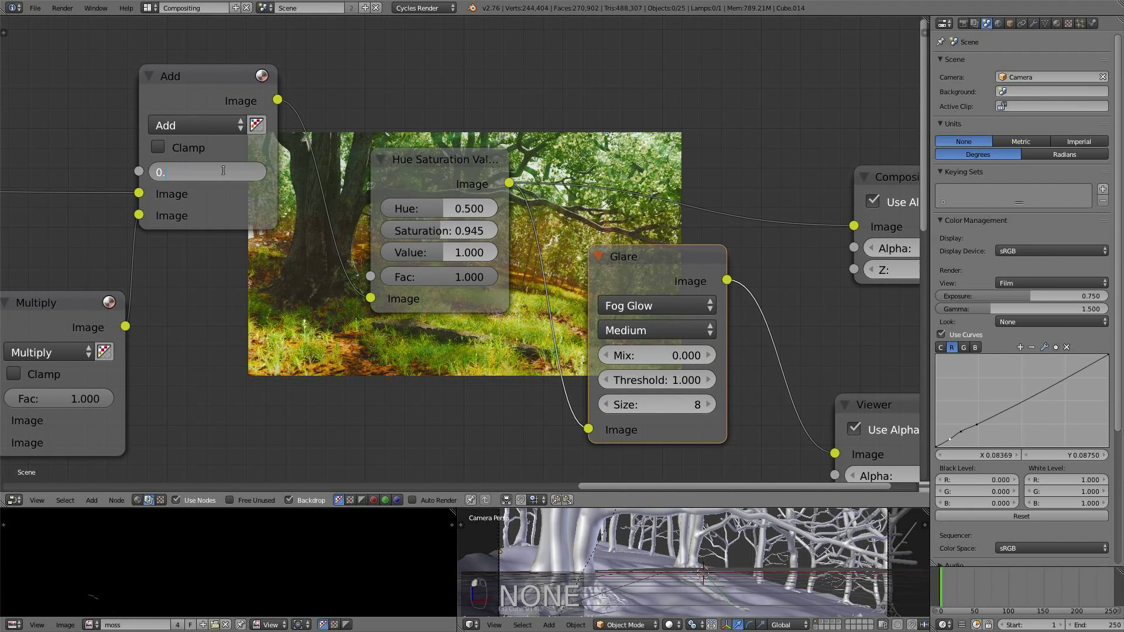
type("9")
key("Return")
scroll(513, 289, "down", 1)
middle_click_drag(513, 290, 454, 362)
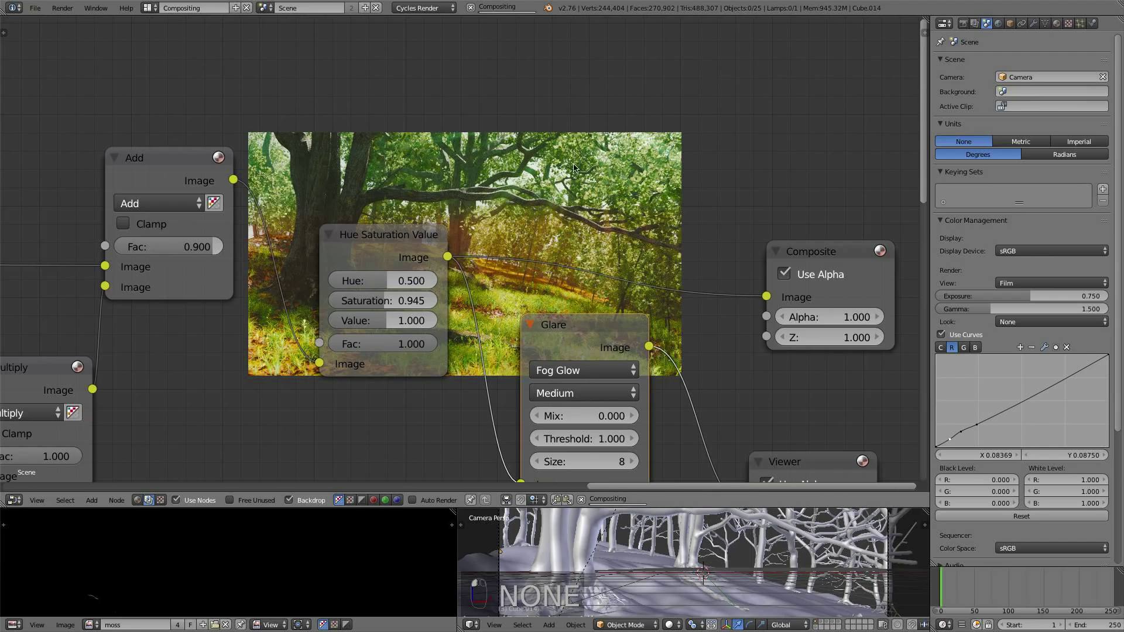
- Set the Glare node's mix to 1 to show only the glow on the backdrop
scroll(624, 287, "down", 2)
middle_click_drag(624, 287, 475, 174)
scroll(522, 336, "up", 3)
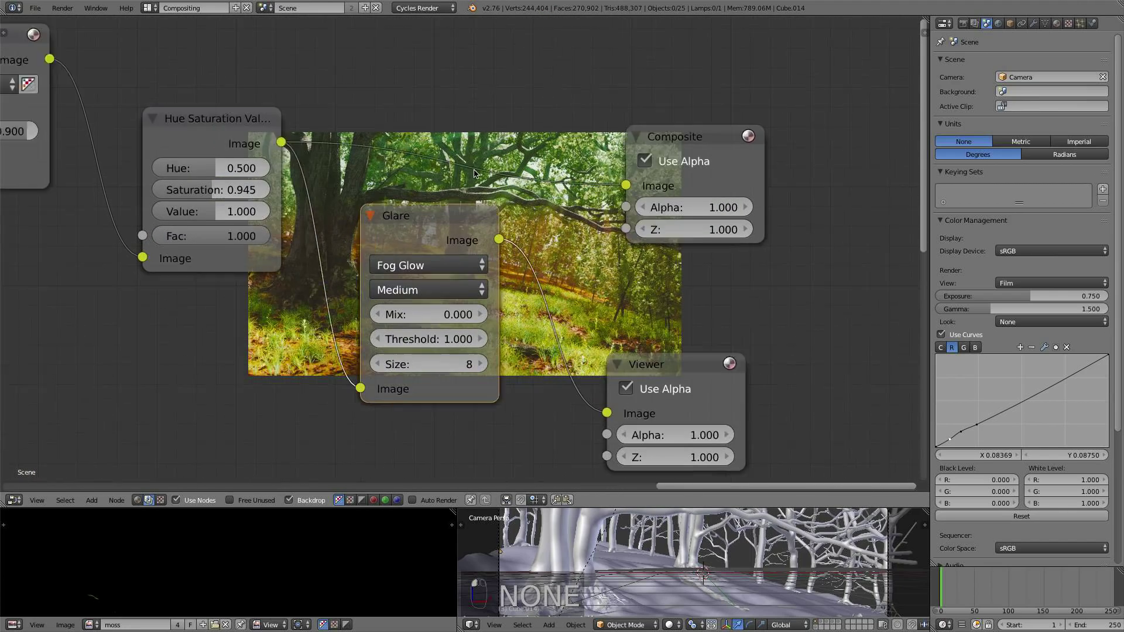
scroll(445, 233, "up", 1)
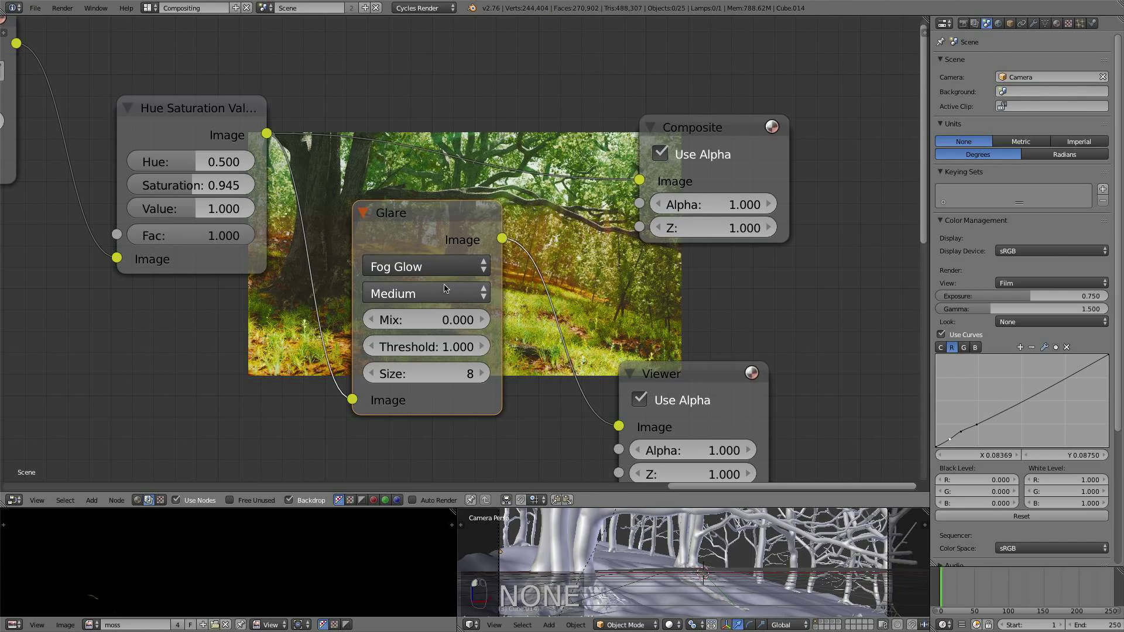
left_click_drag(442, 327, 512, 327)
middle_click_drag(444, 270, 318, 245)
scroll(536, 221, "up", 3)
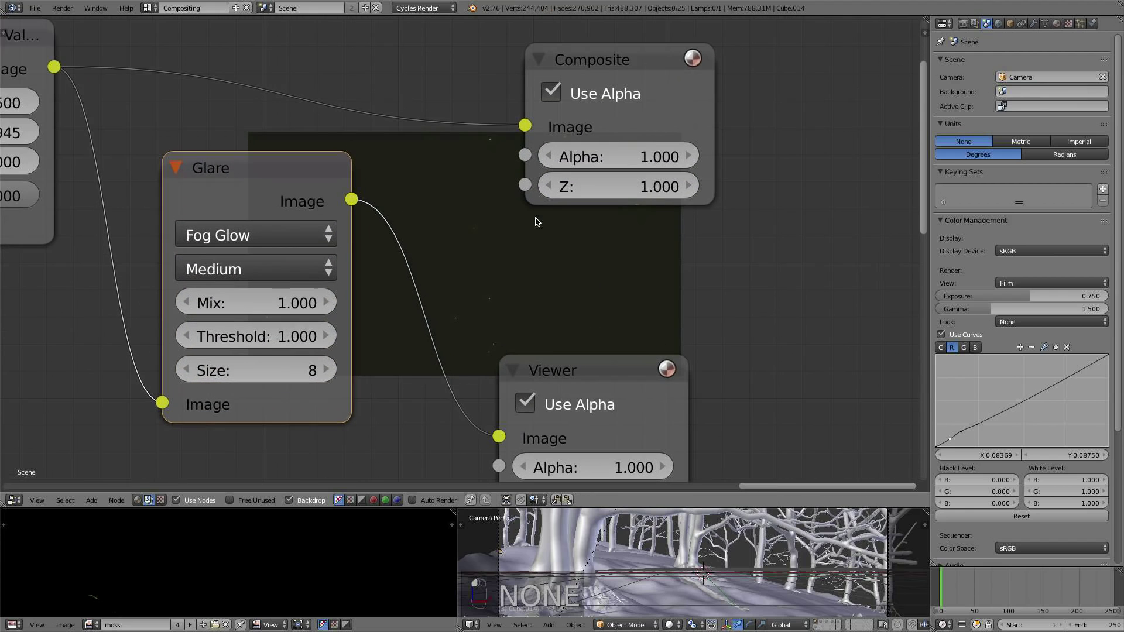
middle_click_drag(495, 290, 433, 194)
scroll(434, 194, "down", 1)
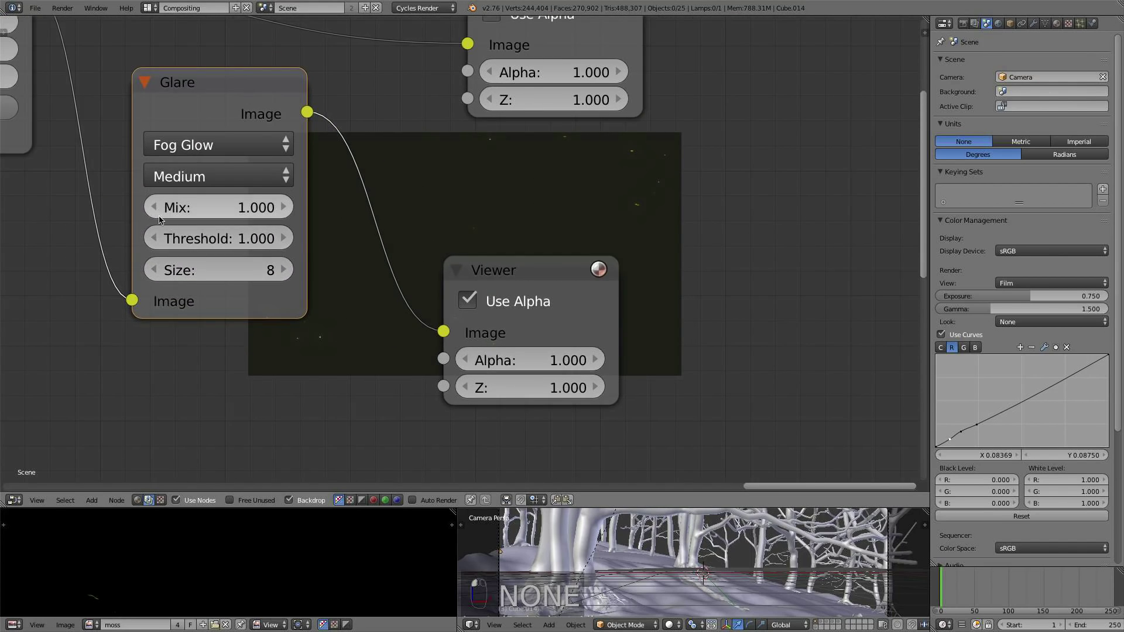
- Lower the Glare node's threshold to 0.4
left_click(156, 238)
left_click(156, 239)
left_click(155, 238)
left_click(155, 239)
middle_click_drag(536, 213, 346, 223)
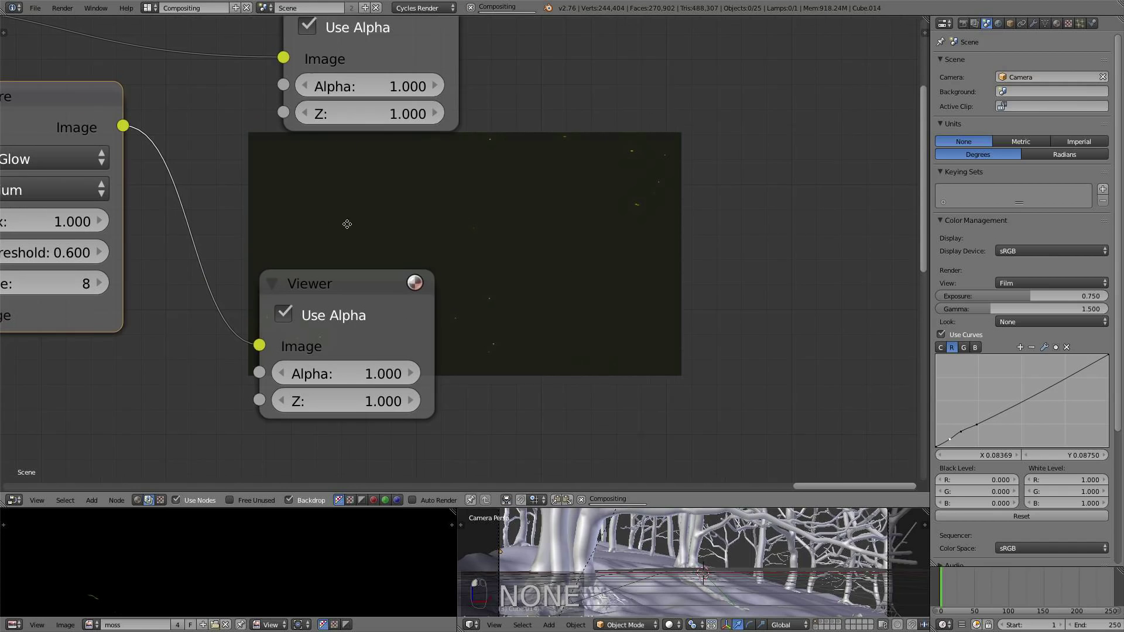
scroll(439, 240, "down", 3)
middle_click_drag(443, 218, 547, 216)
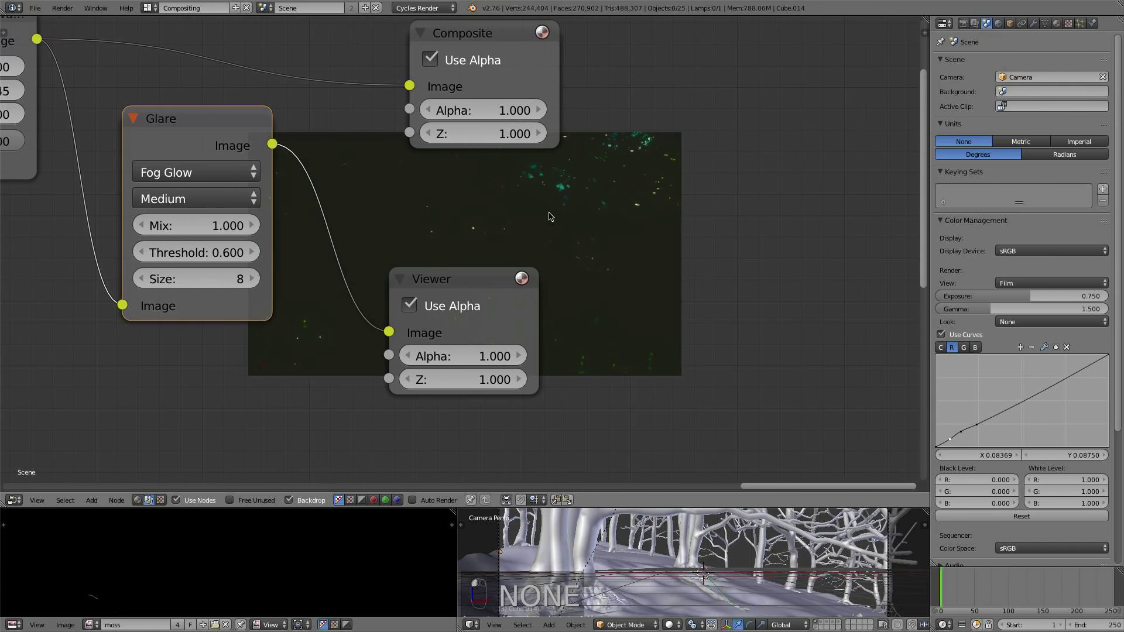
left_click(143, 252)
left_click(142, 252)
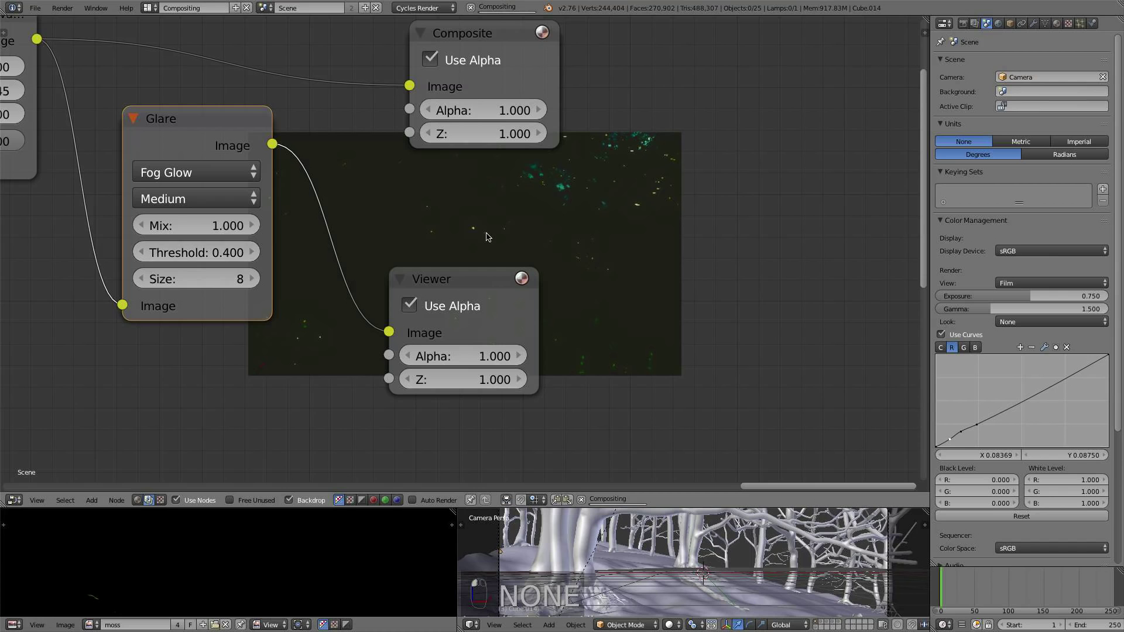
- Set the Glare node's size to 9 and its mix to 0
middle_click_drag(486, 237, 415, 275)
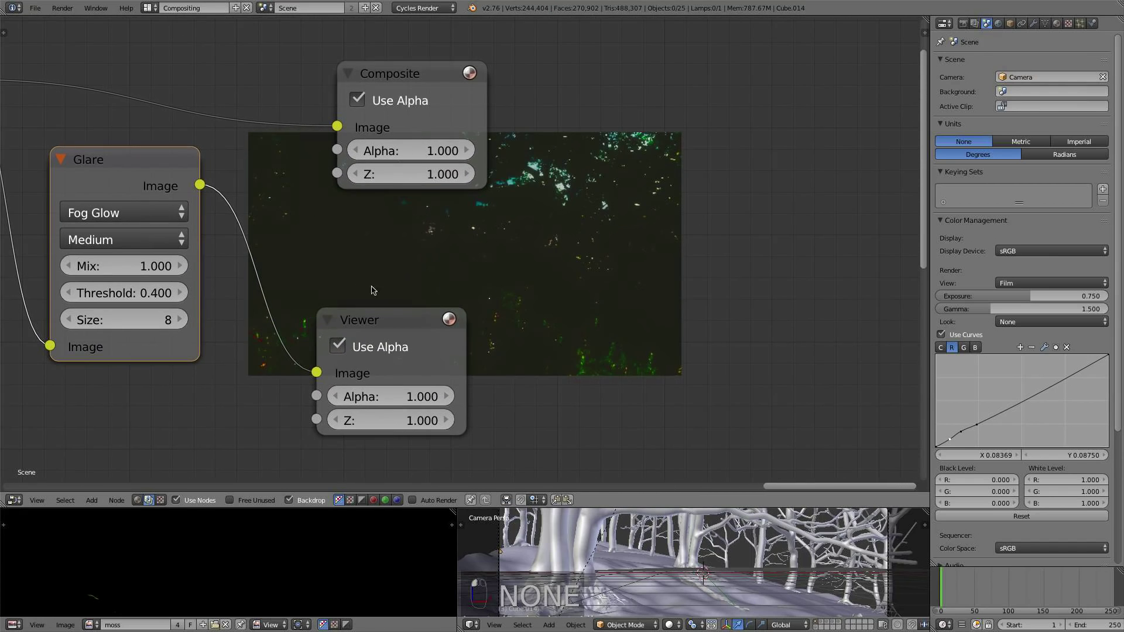
left_click(181, 320)
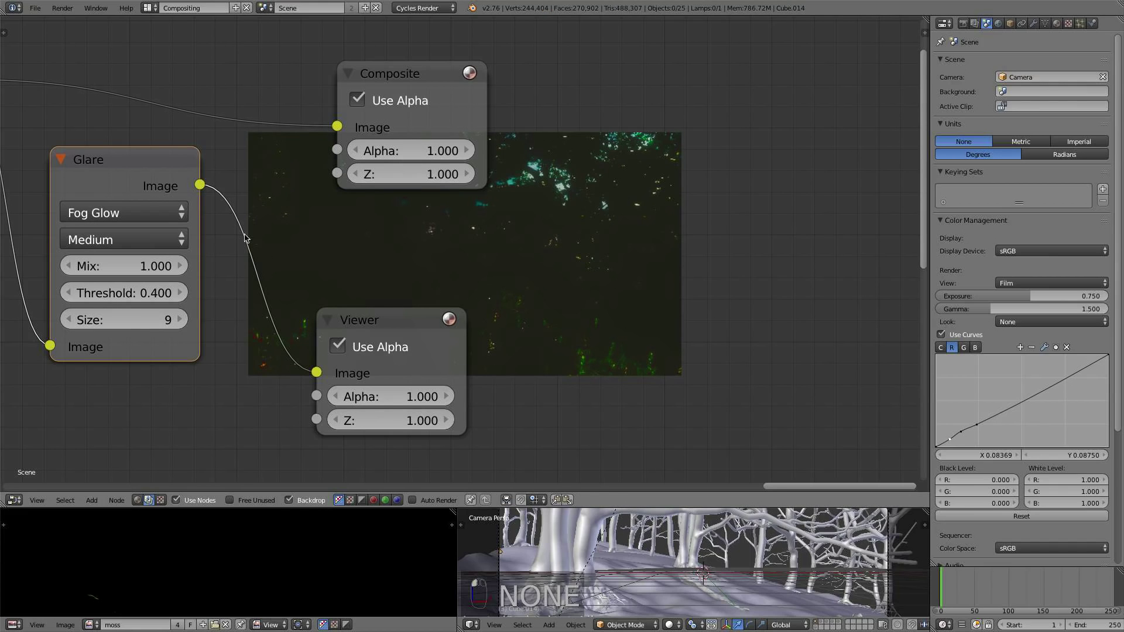
left_click(152, 266)
type("0")
key("Return")
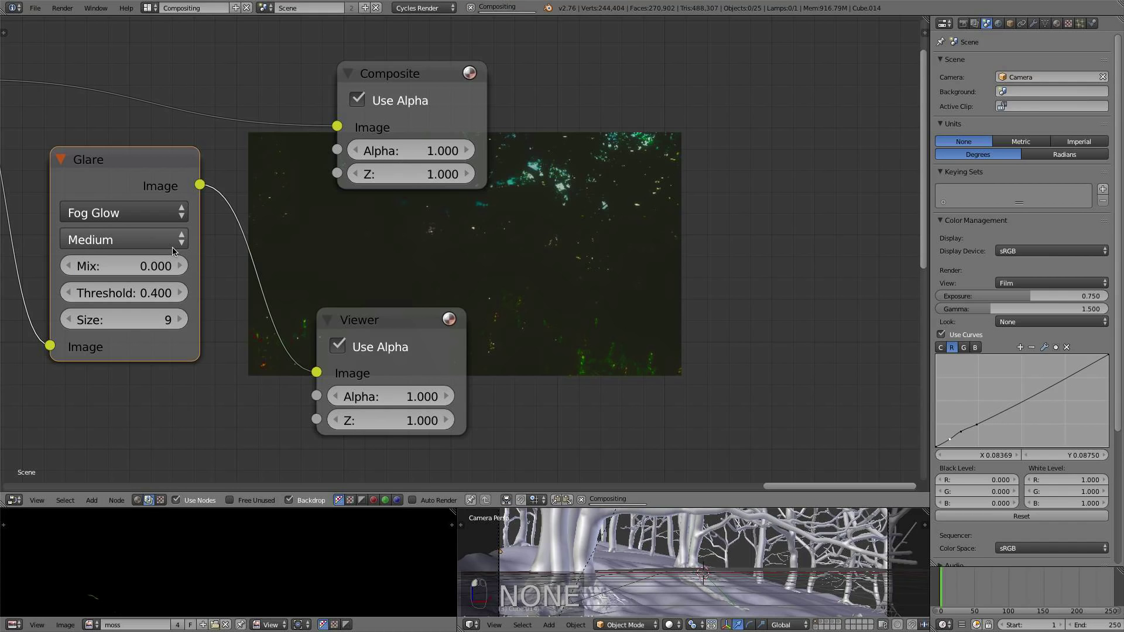
- Compare the Hue Saturation Value output with the Glare output in the Viewer
scroll(386, 227, "up", 2)
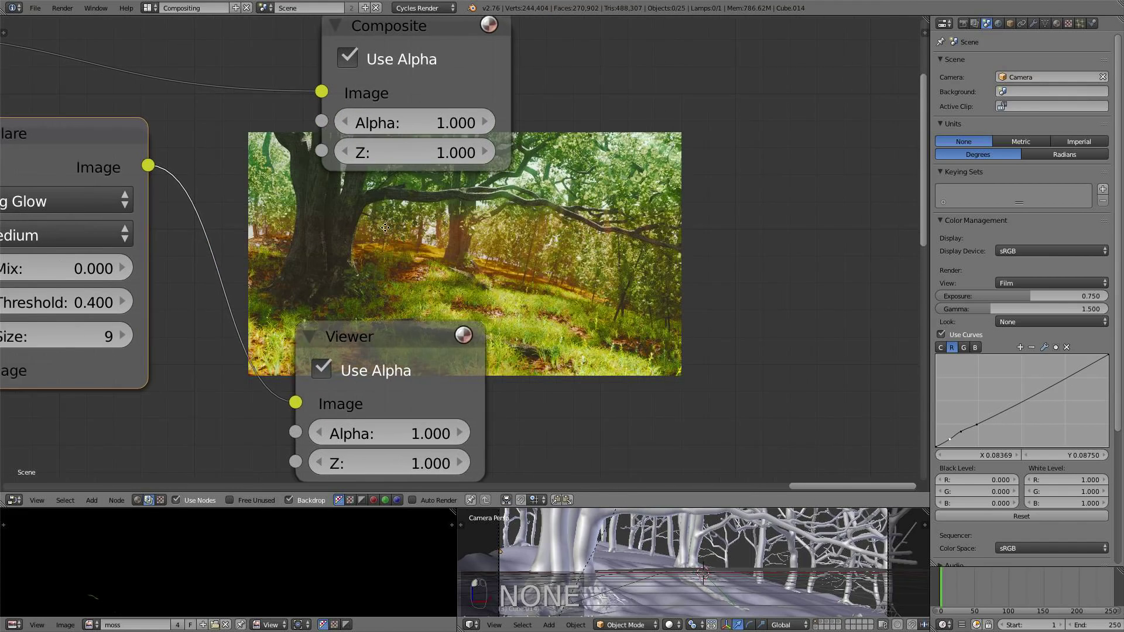
middle_click_drag(385, 228, 625, 168)
scroll(453, 210, "down", 2)
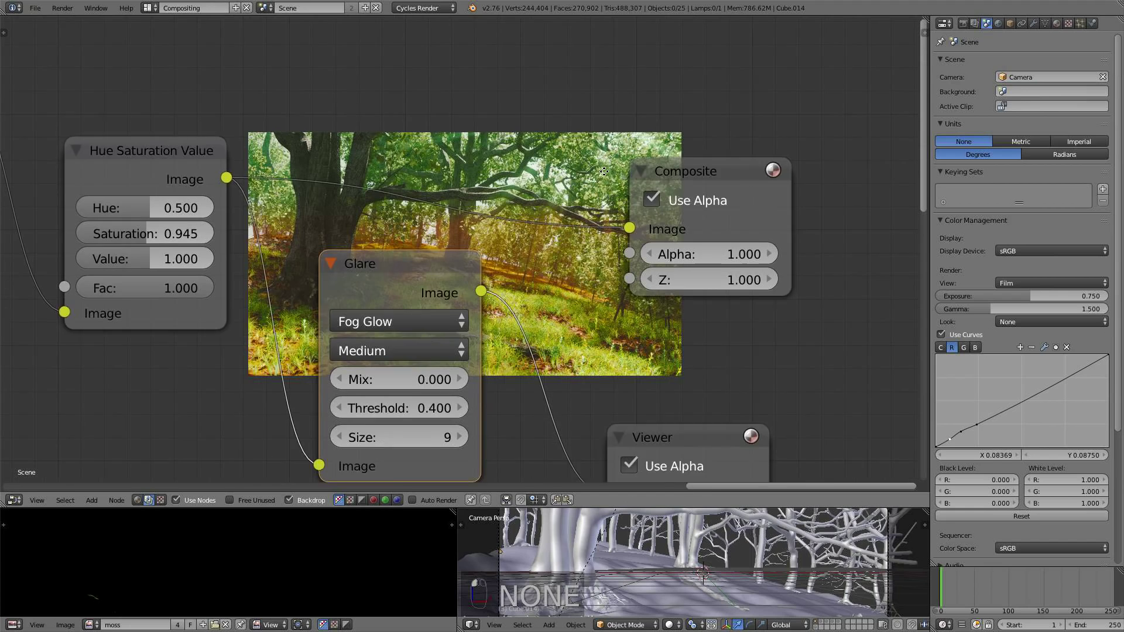
left_click(200, 193)
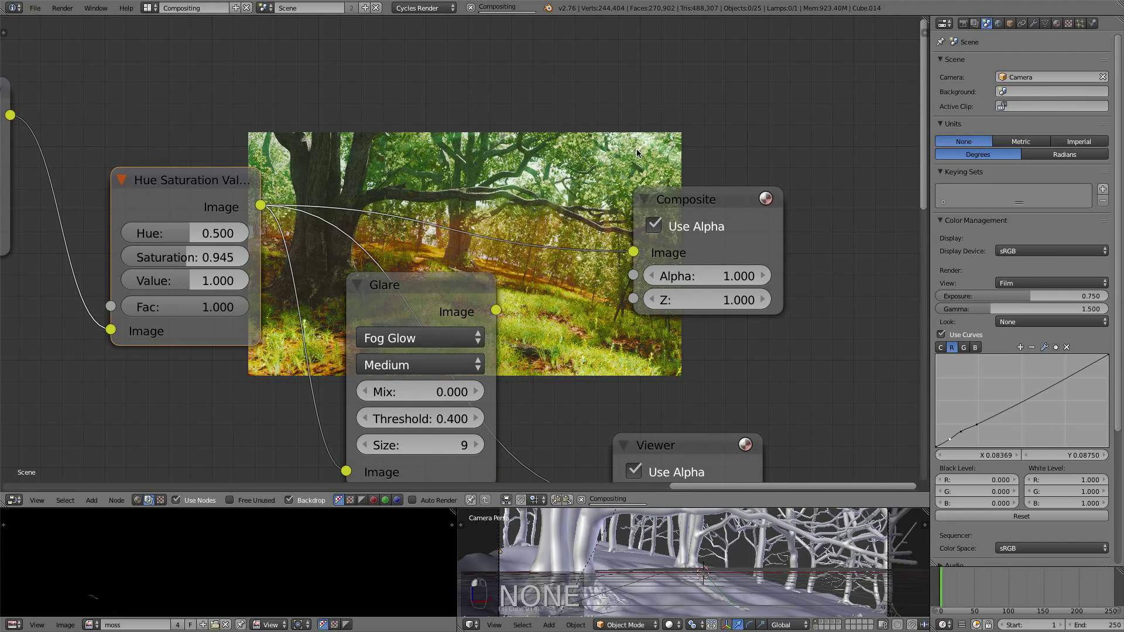
left_click(468, 301, "ctrl+shift")
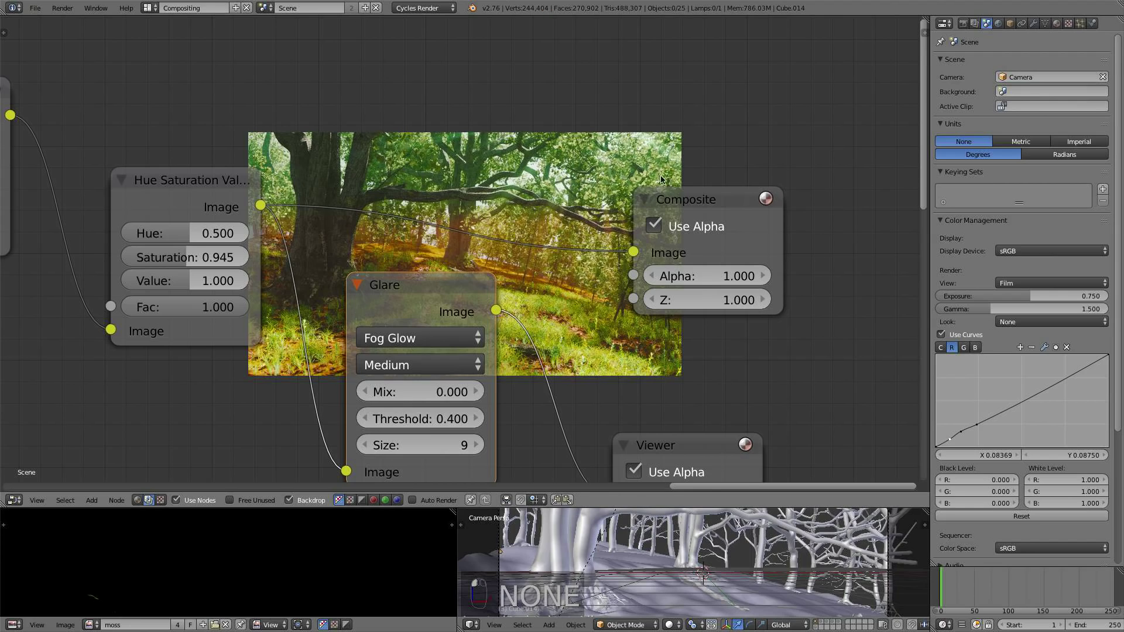
- Move the Composite and Viewer nodes farther from the Glare node to make room for another node
scroll(661, 179, "down", 3)
middle_click_drag(658, 179, 335, 73)
middle_click_drag(503, 195, 497, 295)
scroll(343, 193, "down", 2)
left_click_drag(397, 214, 564, 218)
left_click_drag(385, 385, 639, 364)
middle_click_drag(586, 328, 580, 286)
scroll(449, 271, "up", 2)
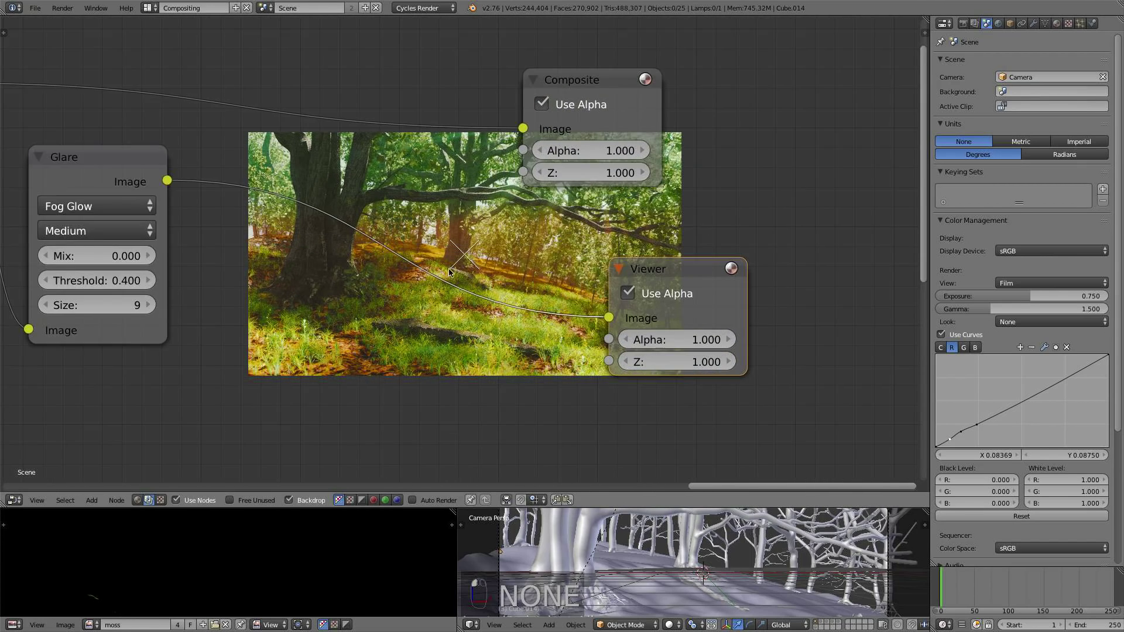
scroll(449, 271, "up", 2)
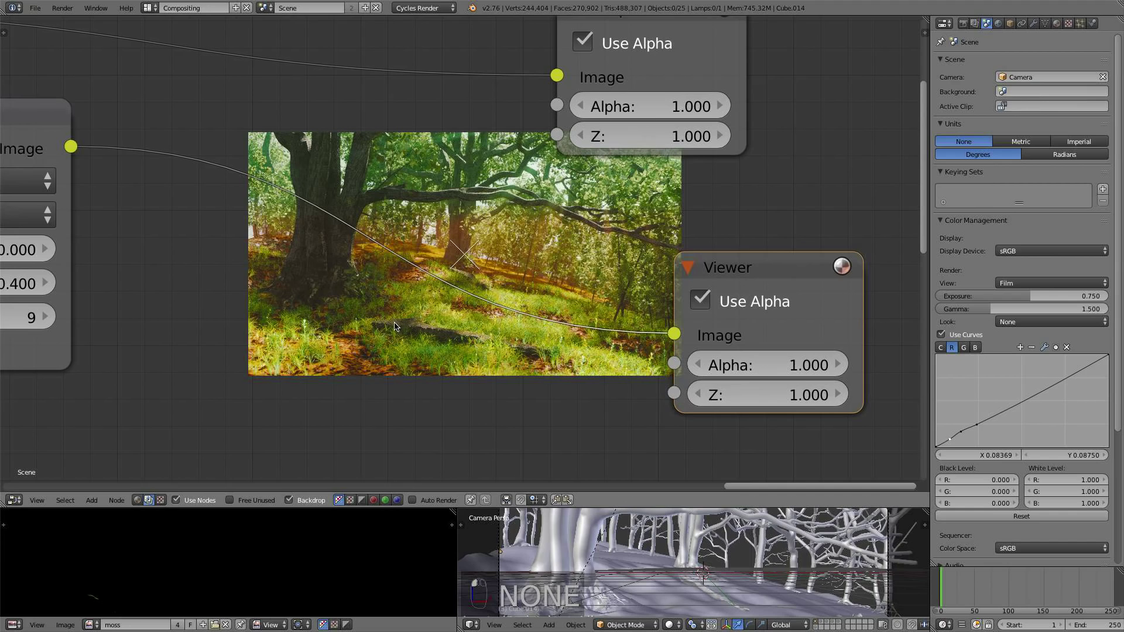
- Add a Color Correction node on the link between the Glare and Viewer nodes
key("shift+a")
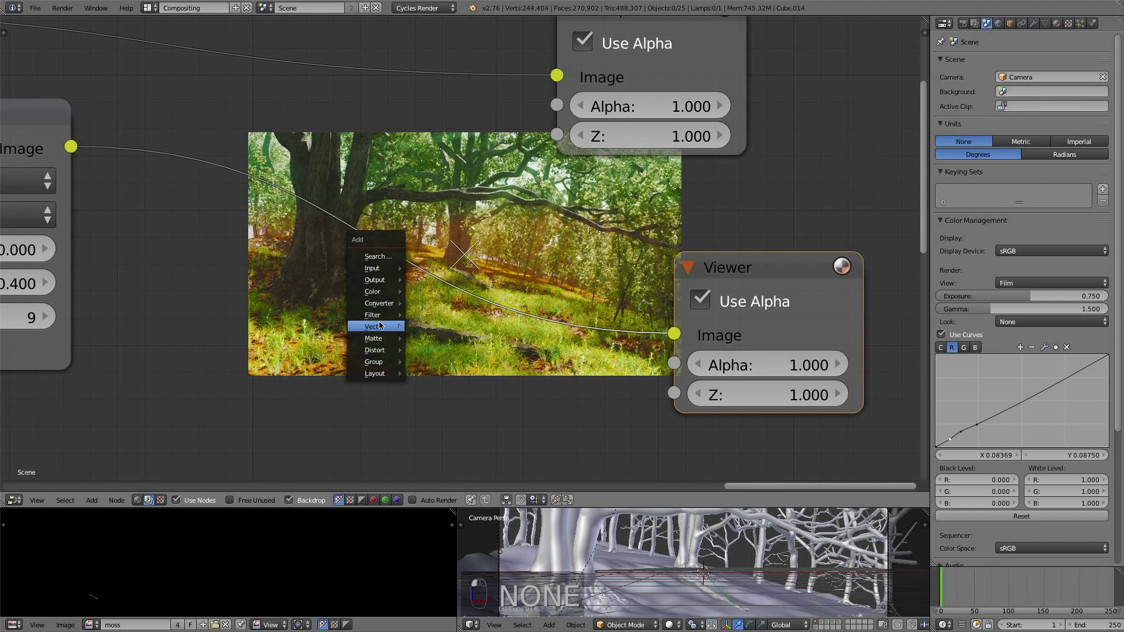
mouse_move(373, 302)
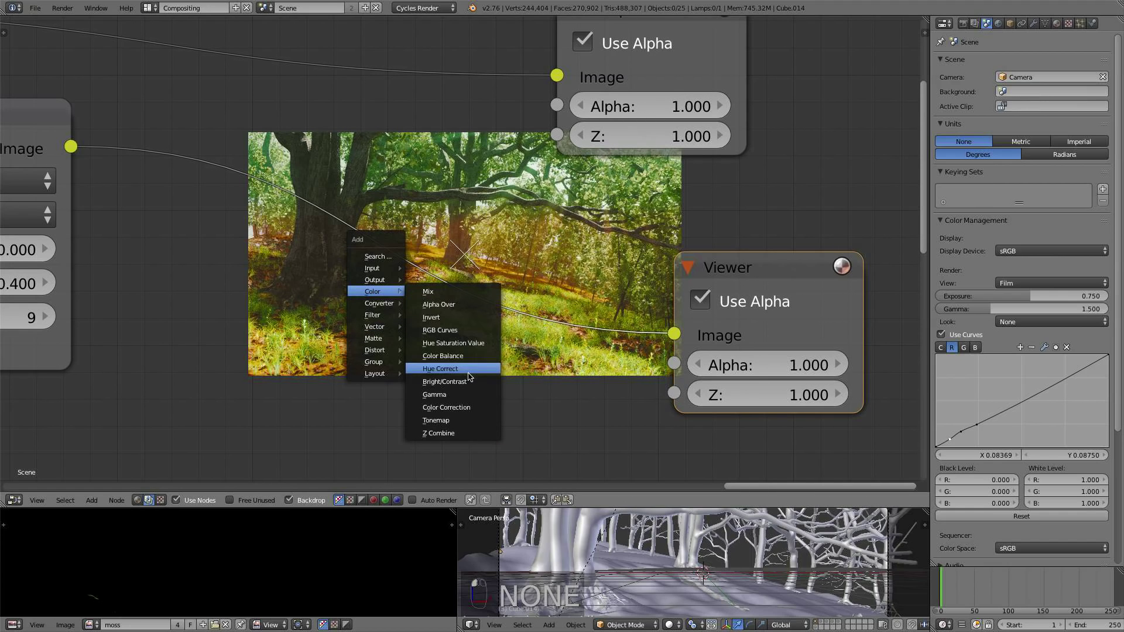
left_click(476, 402)
left_click(462, 408)
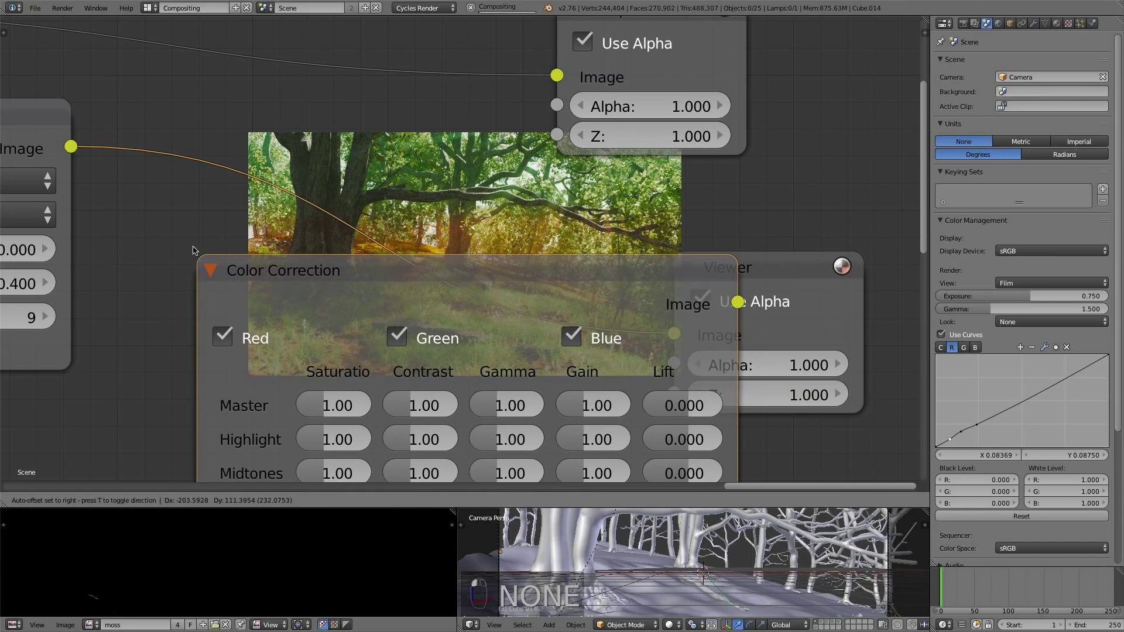
left_click(179, 230)
middle_click_drag(59, 76, 11, 51)
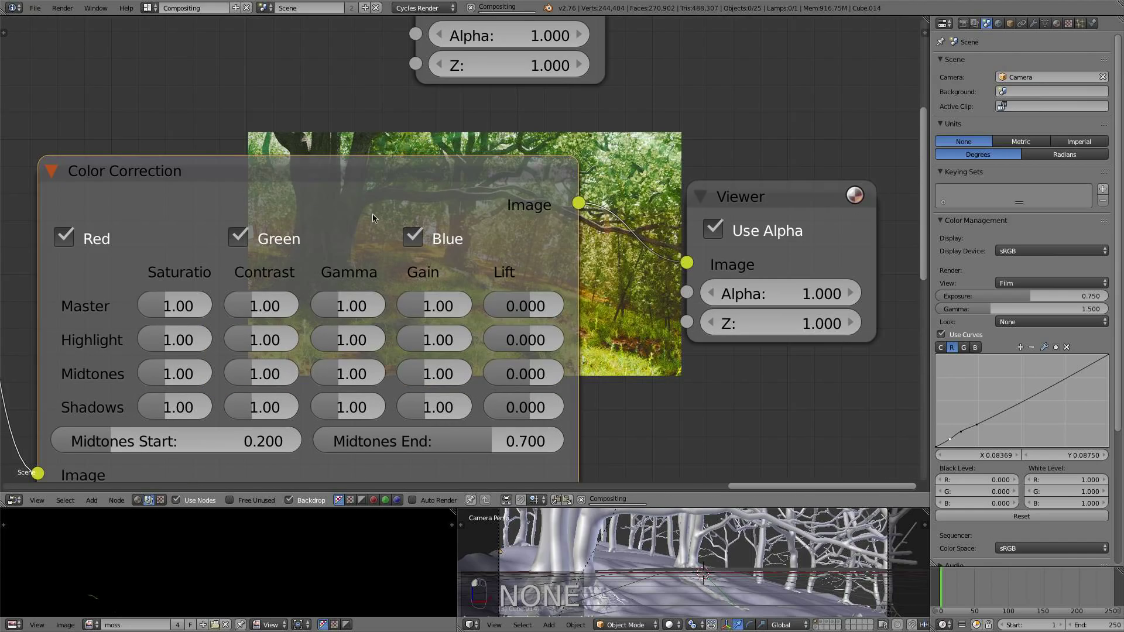
- Try a shadows lift of 0.01 in the Color Correction node
scroll(468, 254, "down", 2)
middle_click_drag(468, 254, 288, 147)
scroll(321, 209, "down", 4)
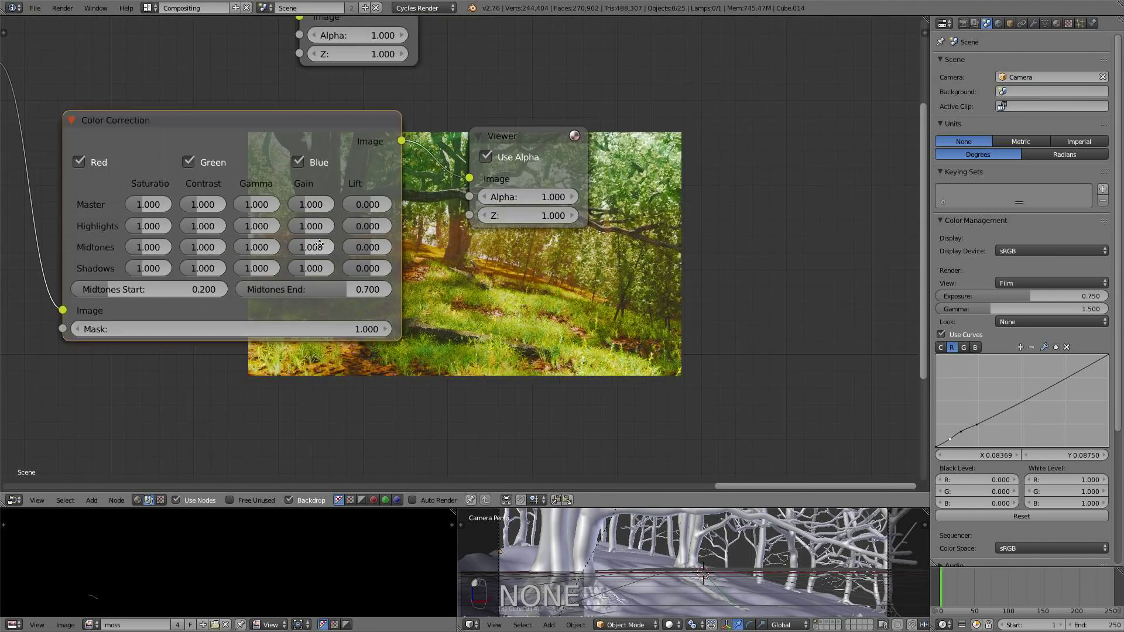
middle_click_drag(328, 222, 653, 152)
scroll(562, 234, "up", 4)
middle_click_drag(456, 299, 619, 294)
scroll(620, 294, "up", 2)
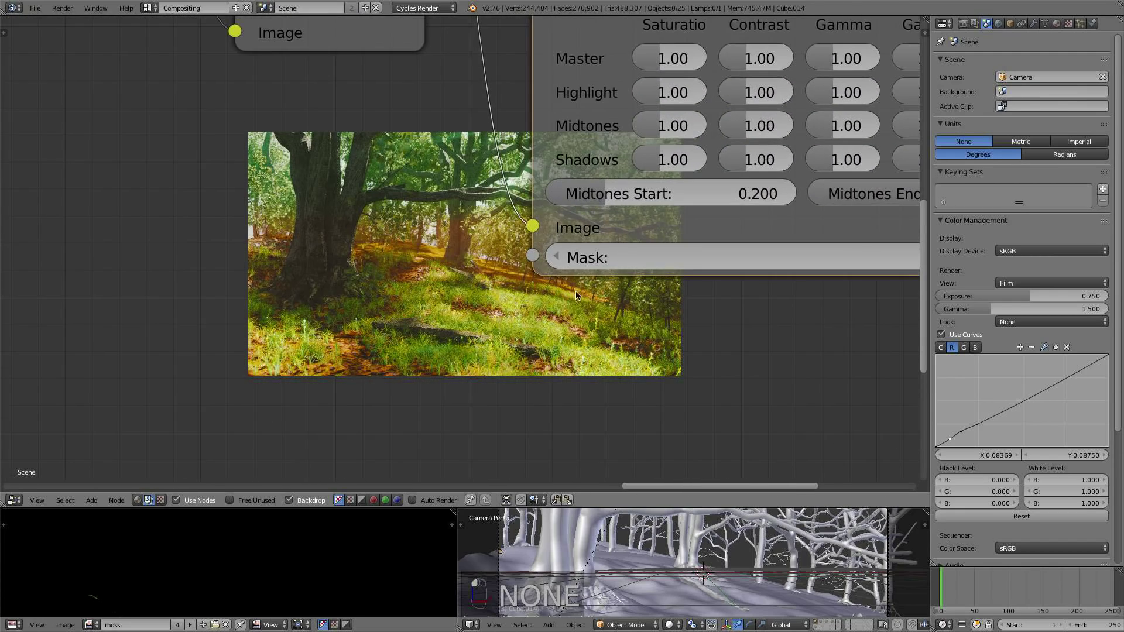
middle_click_drag(590, 338, 669, 326)
scroll(598, 357, "down", 2)
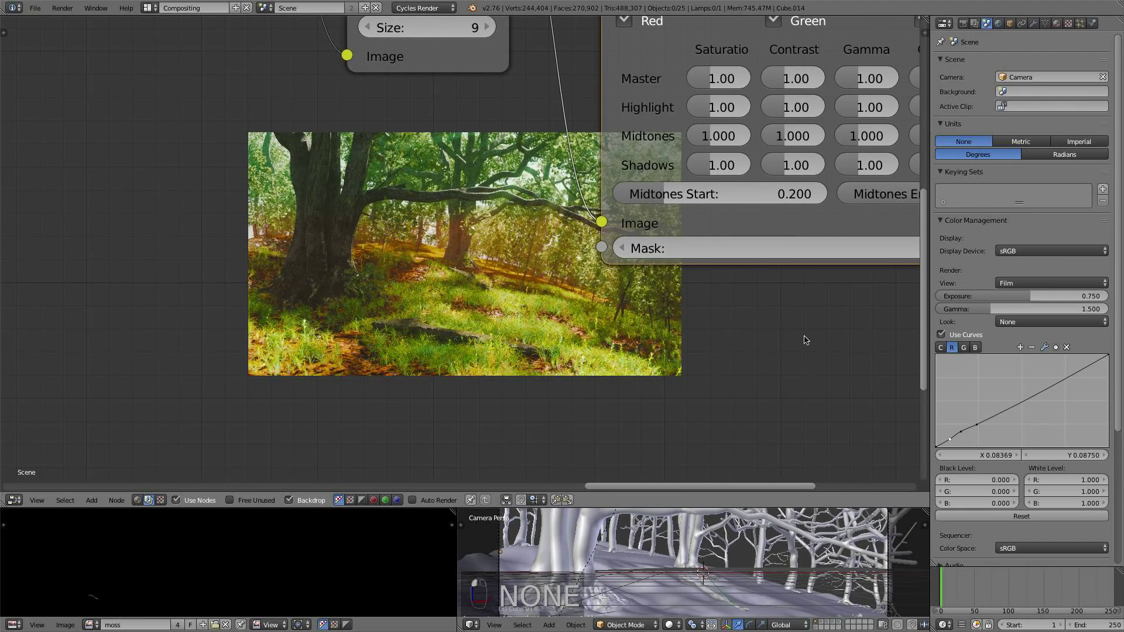
scroll(805, 340, "down", 1)
scroll(798, 328, "down", 1)
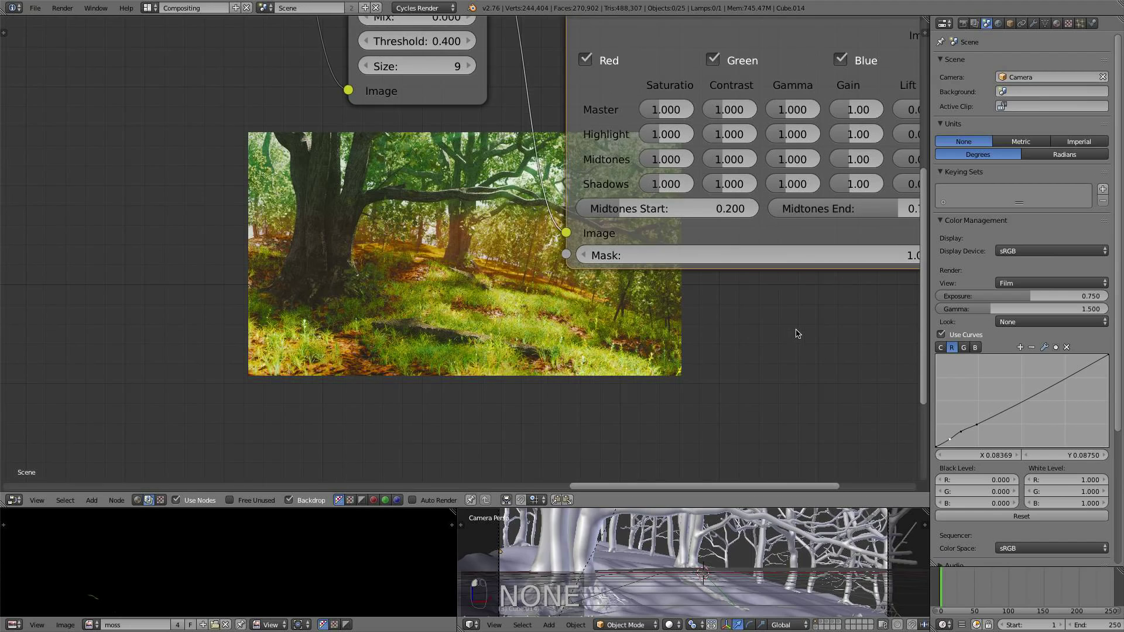
middle_click_drag(784, 328, 739, 307)
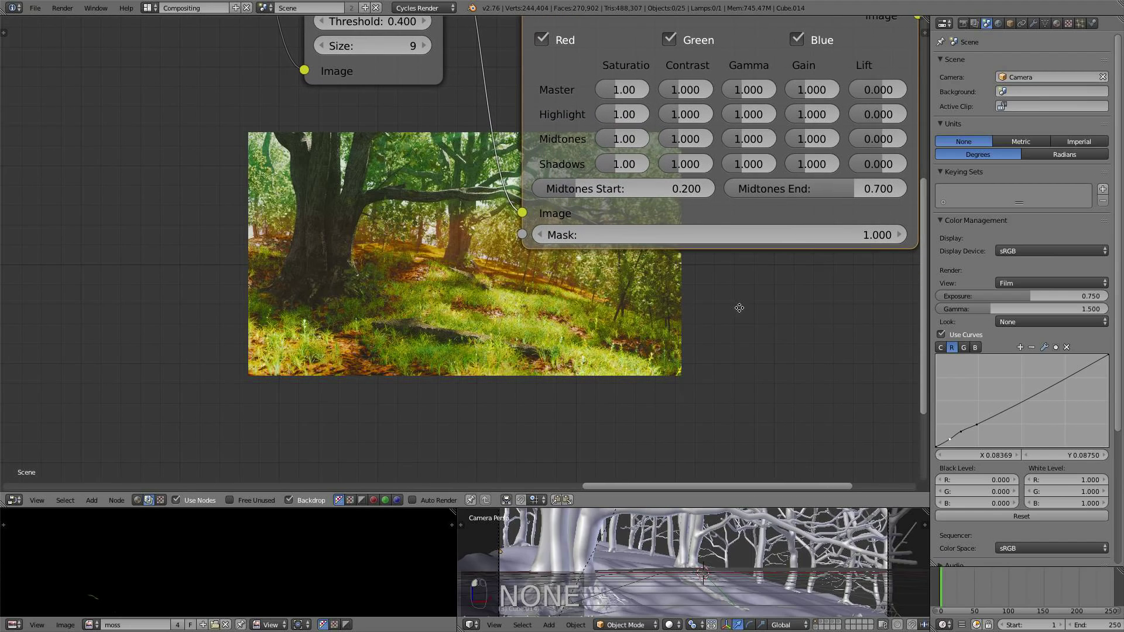
left_click(887, 166)
type("0.01")
key("Return")
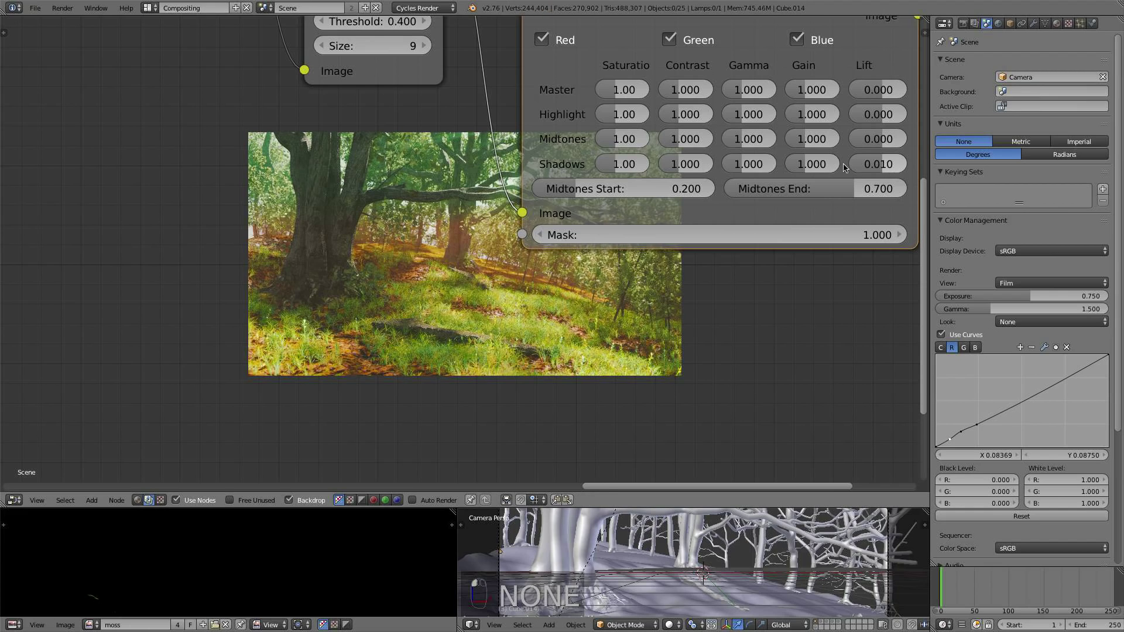
- Set the Color Correction node's shadows lift to 0.0001 and its shadows gamma to 1.02
left_click(884, 166)
type("0.01")
key("Return")
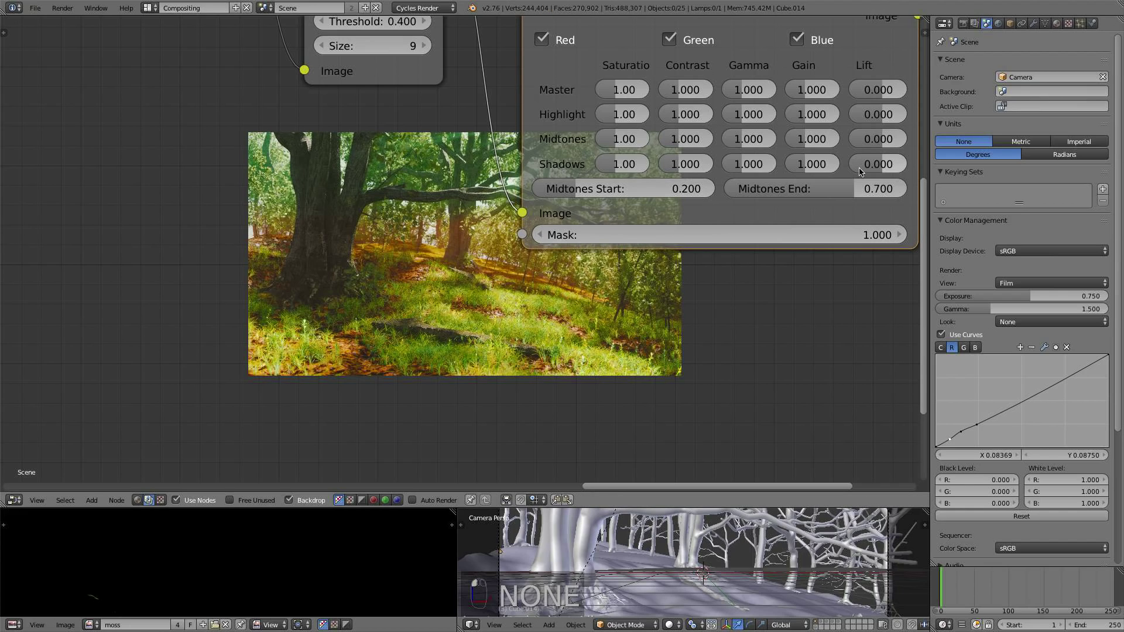
left_click(752, 163)
type("1.01")
key("Return")
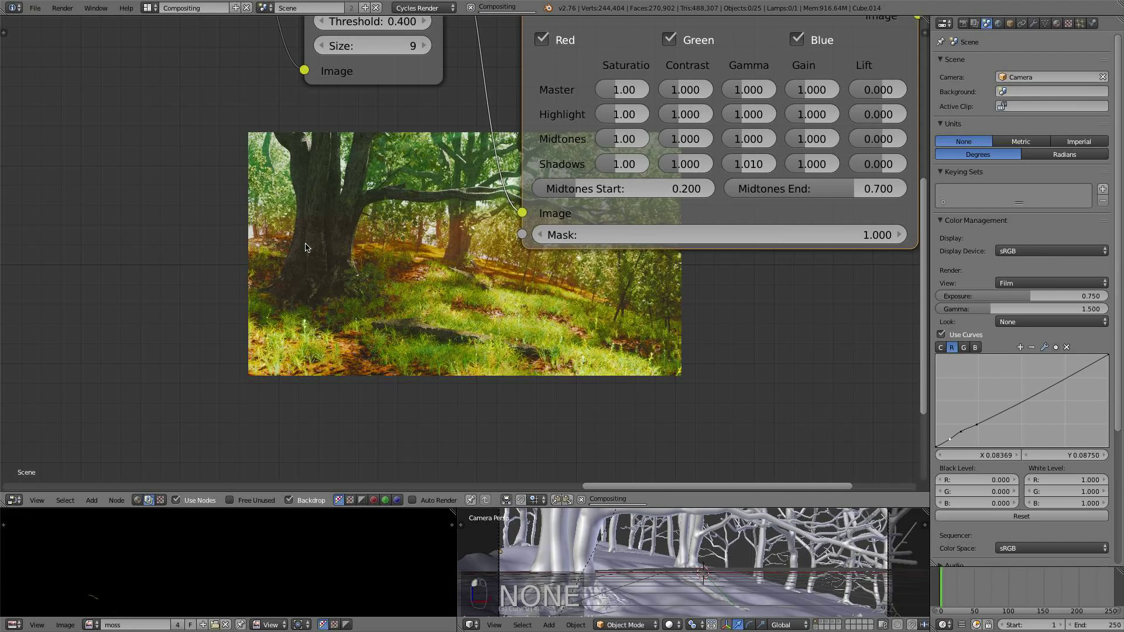
left_click(766, 160)
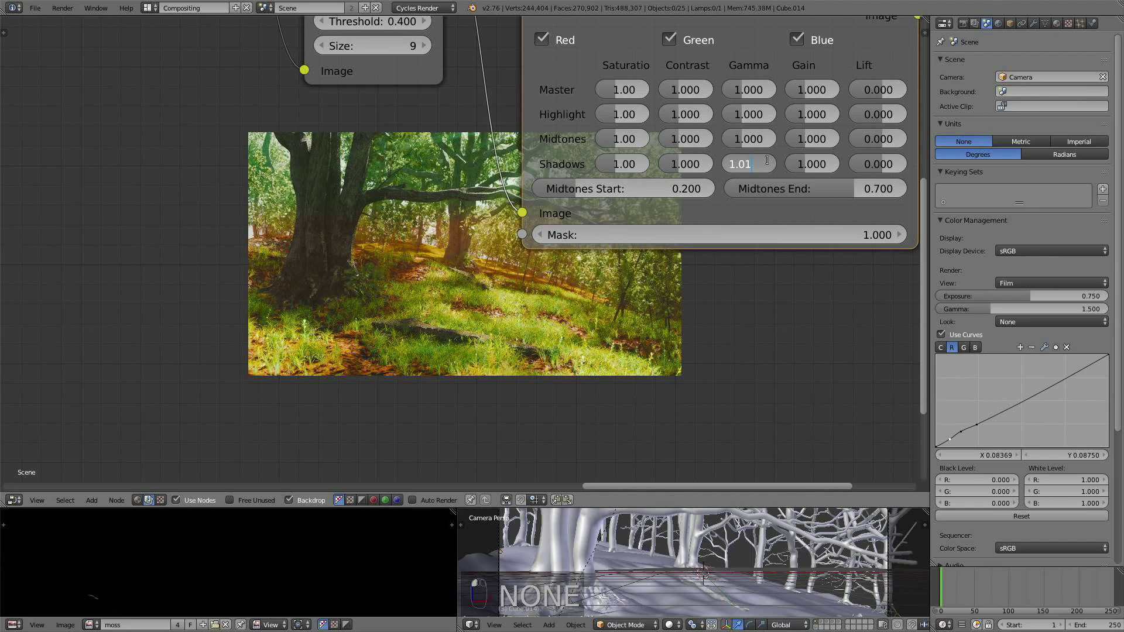
type("2")
key("Return")
- Lower the Hue Saturation Value node's saturation to 0.93
middle_click_drag(757, 240, 781, 187)
middle_click_drag(767, 226, 790, 286)
scroll(412, 301, "down", 4)
middle_click_drag(411, 300, 414, 394)
scroll(449, 306, "up", 3)
scroll(444, 325, "down", 2)
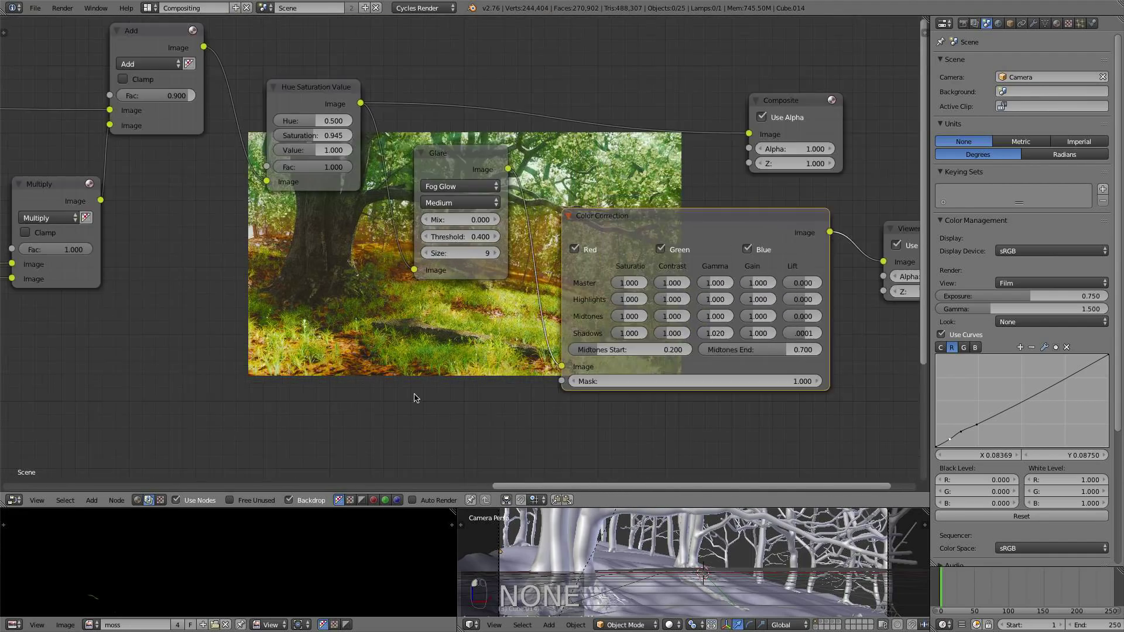
scroll(364, 318, "up", 1)
scroll(362, 299, "up", 2)
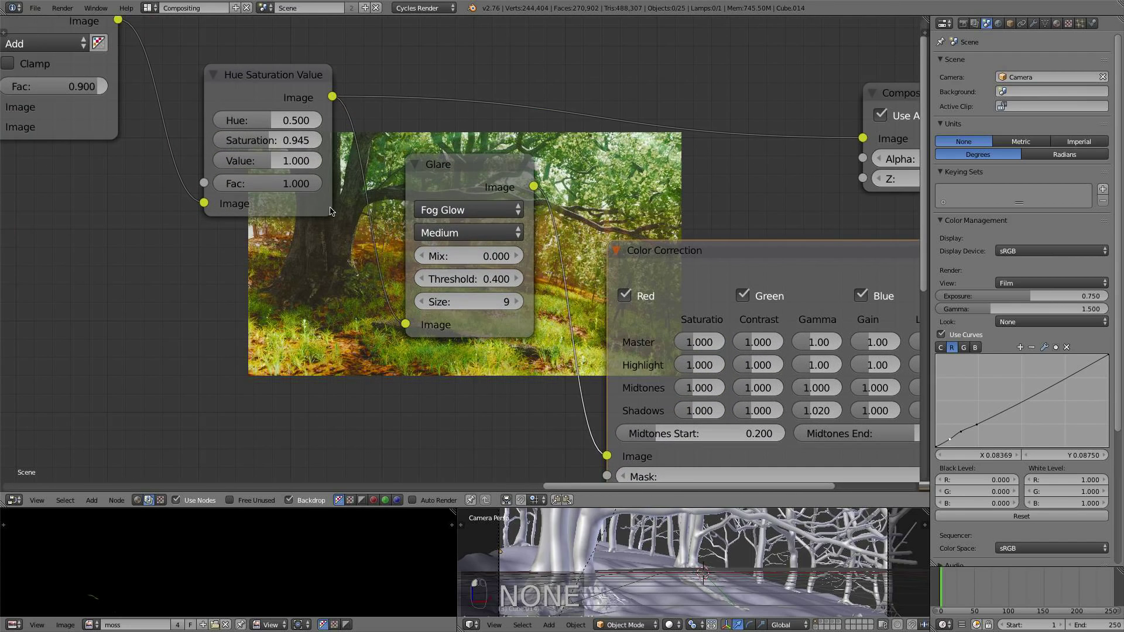
left_click(297, 141)
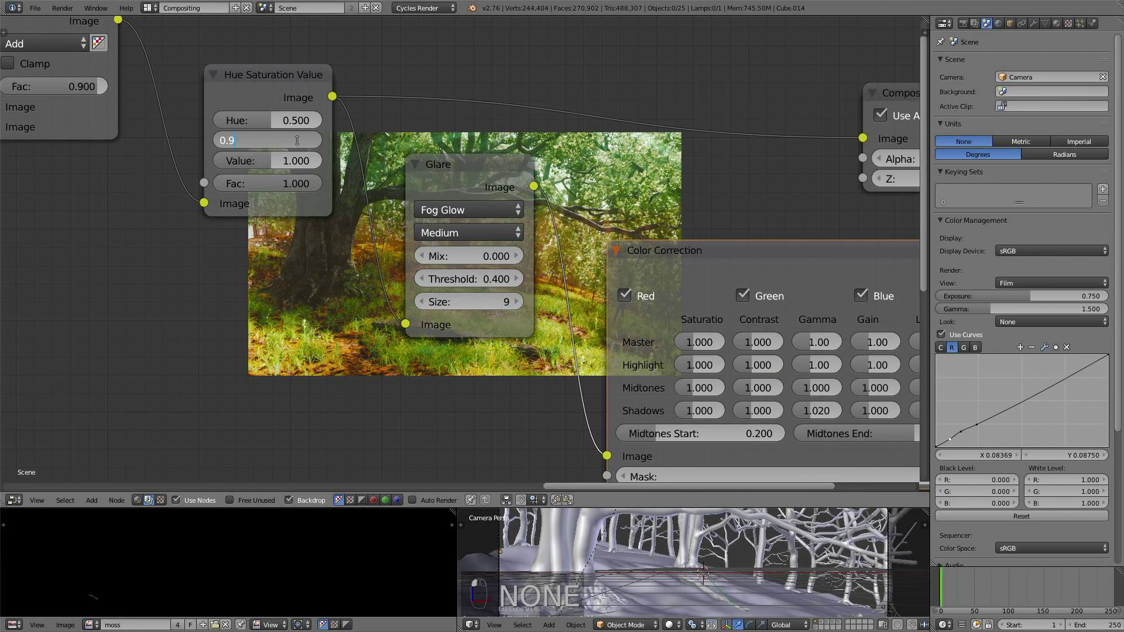
type("0.93")
key("Return")
- Move the Composite node beyond the Color Correction node and link the corrected image output to its Image input
scroll(721, 230, "down", 5)
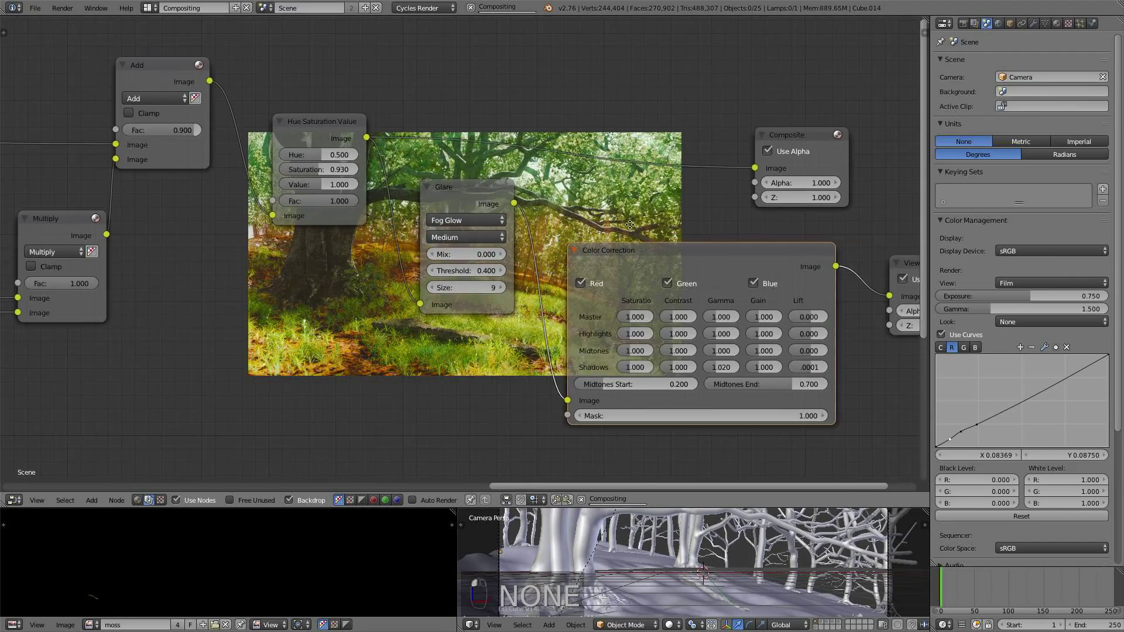
middle_click_drag(630, 225, 486, 192)
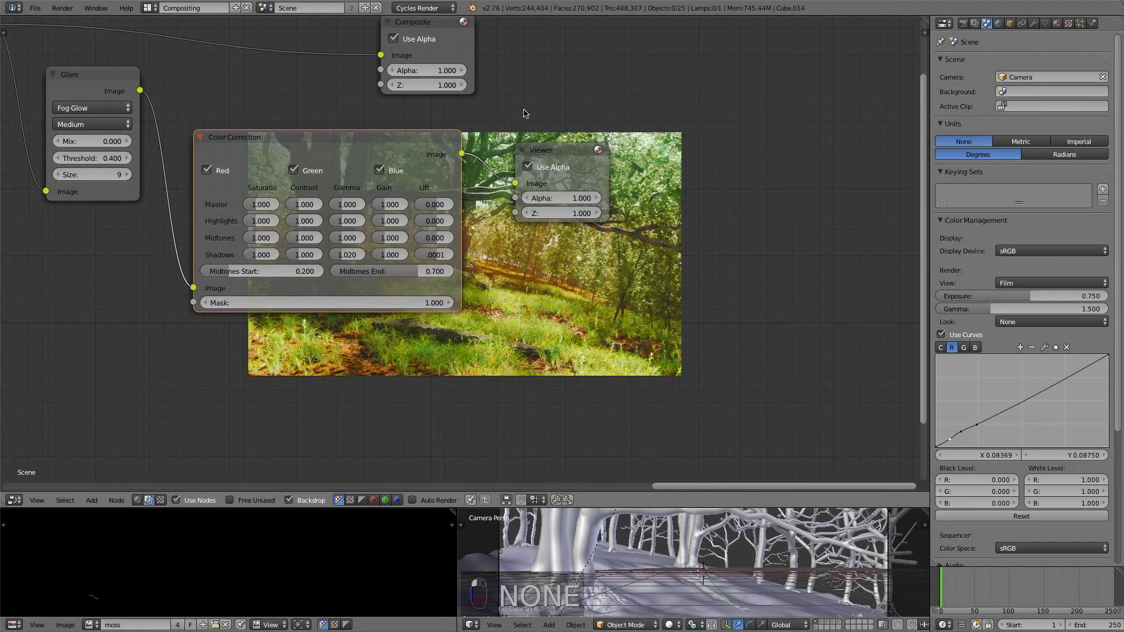
middle_click_drag(526, 114, 491, 160)
left_click_drag(405, 65, 592, 90)
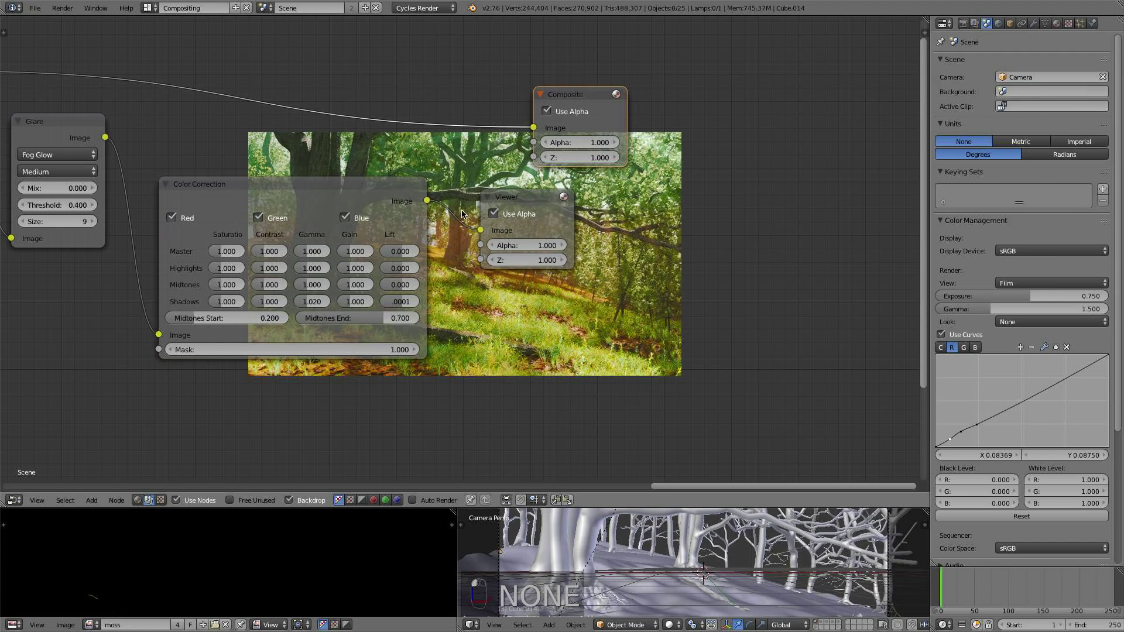
left_click_drag(427, 200, 533, 128)
- Show the Render Result in the image editor instead of the moss texture
scroll(495, 379, "down", 1)
middle_click_drag(495, 380, 666, 108)
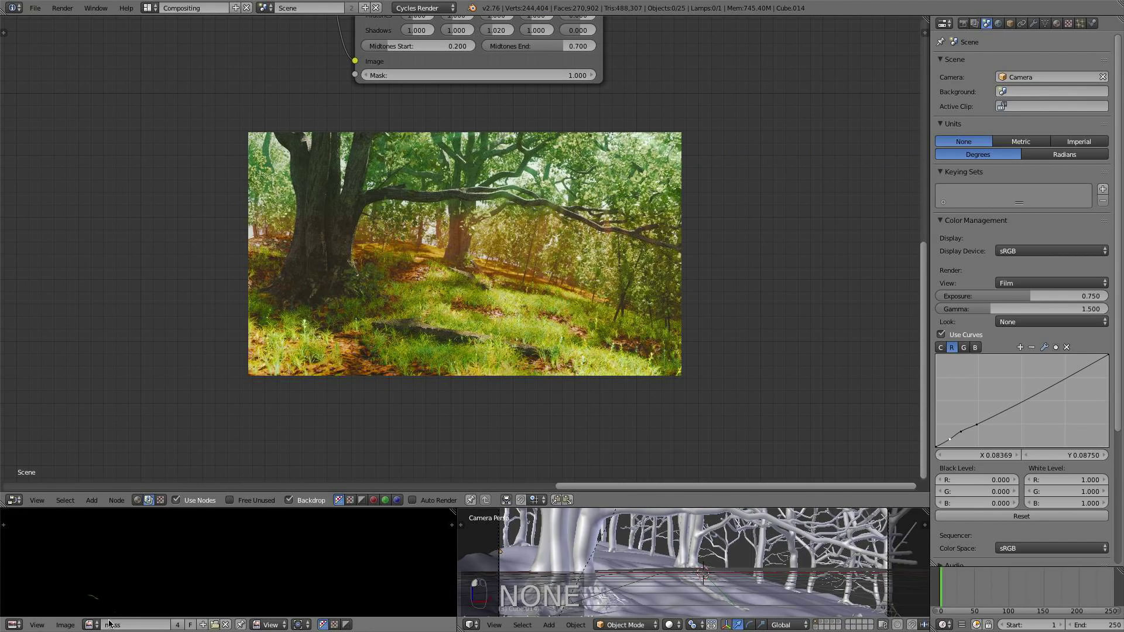
left_click(91, 625)
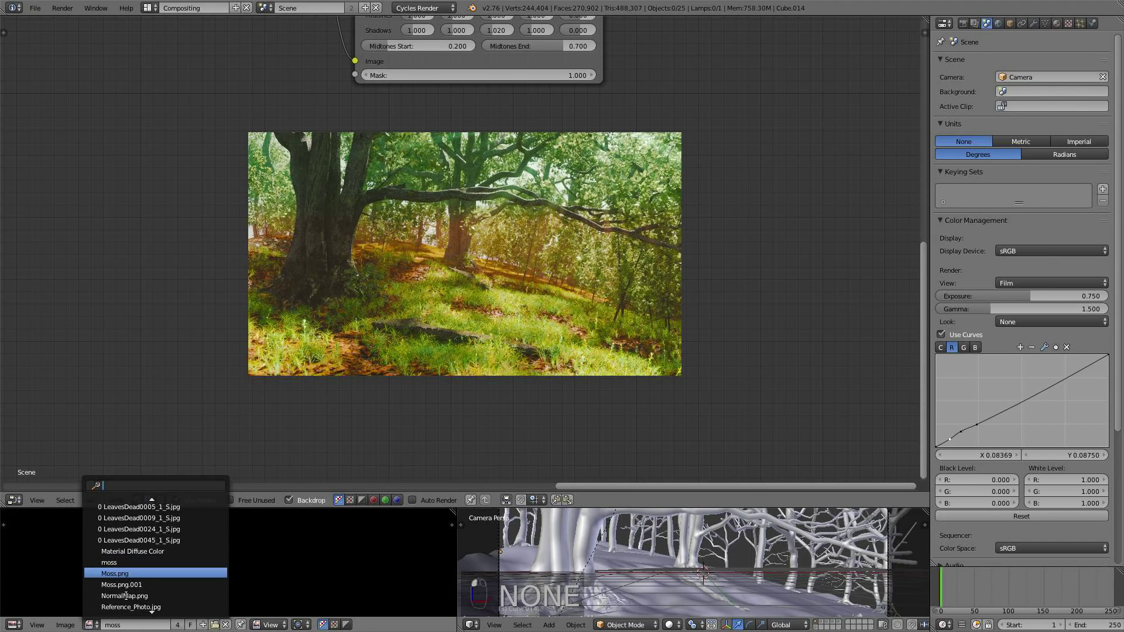
type("re")
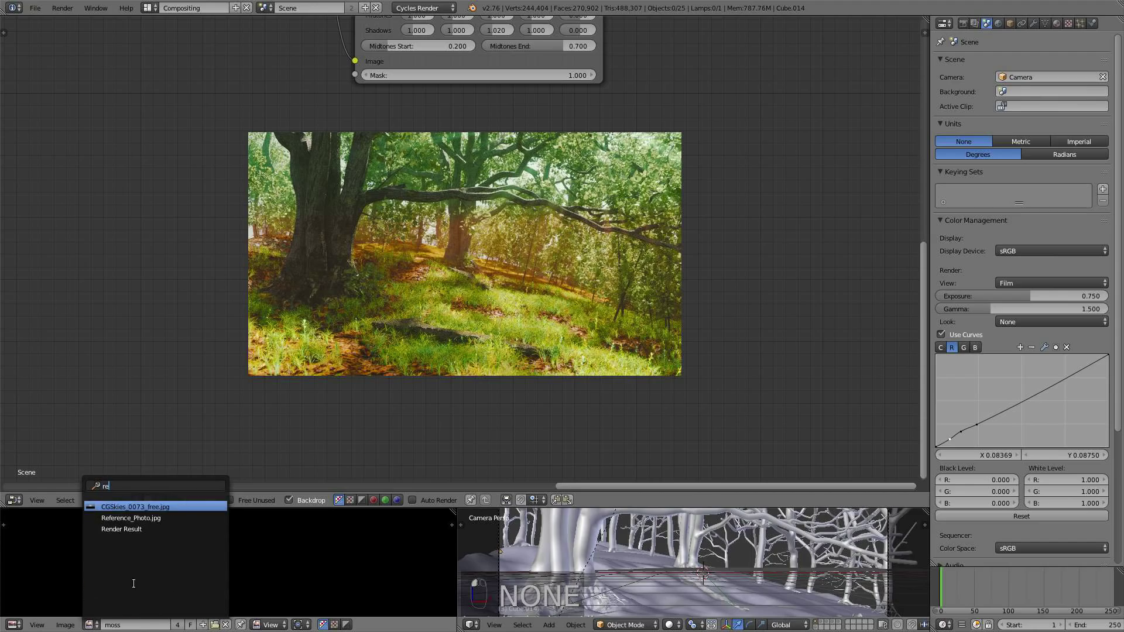
left_click(121, 529)
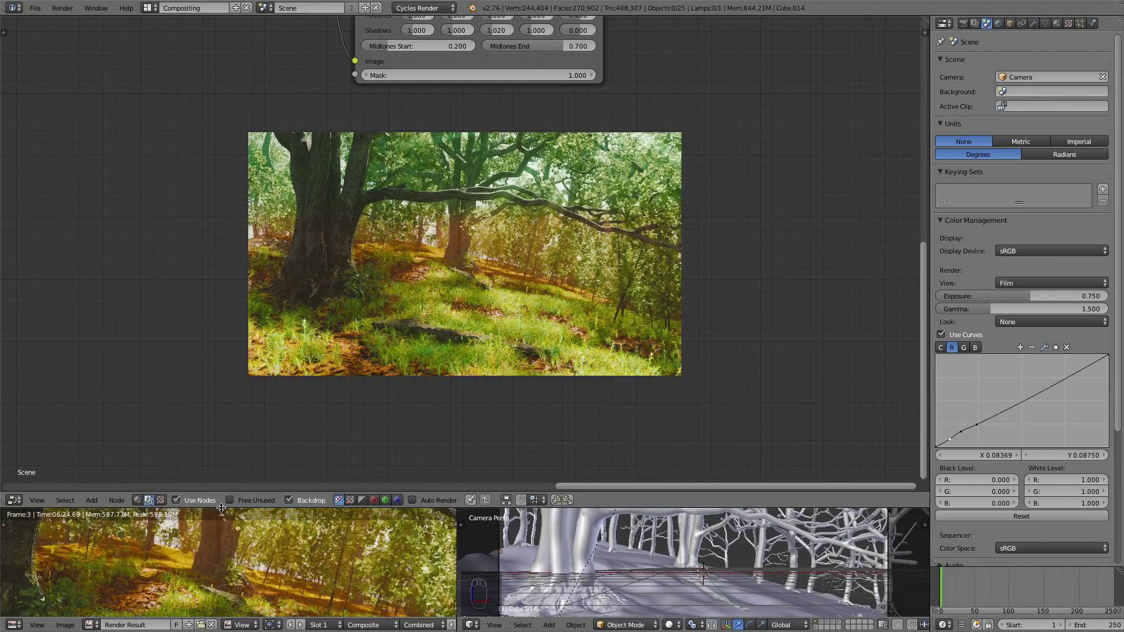
- Enlarge the image editor area and fit the whole composited render in it
left_click_drag(223, 507, 228, 151)
scroll(231, 316, "down", 2)
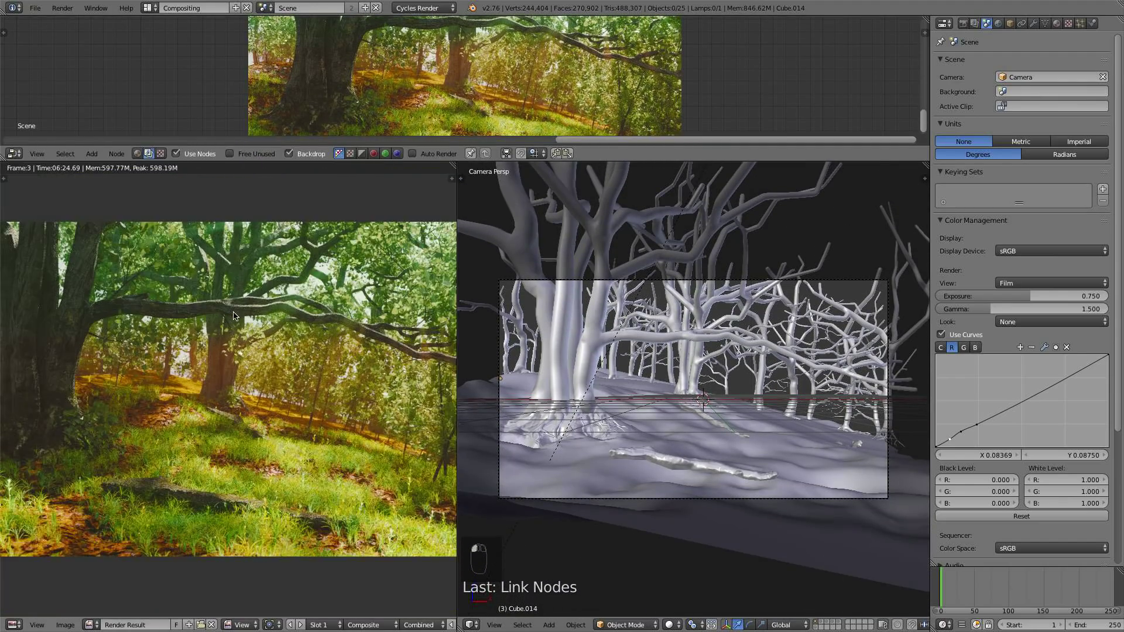
scroll(231, 328, "up", 1)
scroll(231, 329, "down", 2)
middle_click_drag(231, 335, 216, 342)
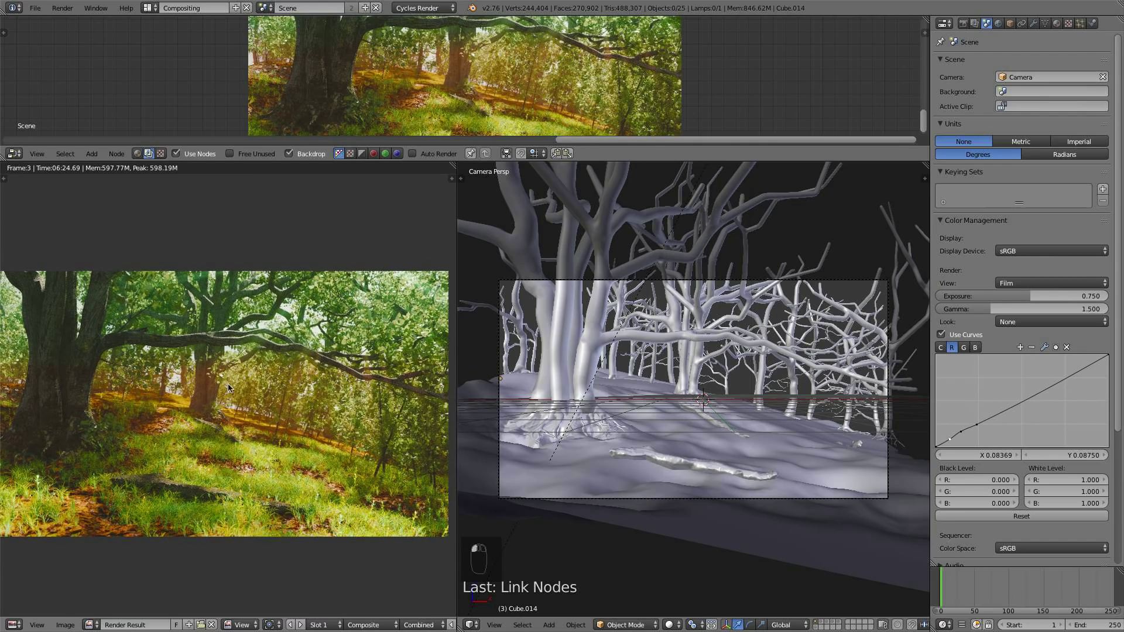
- Save the composited render as Final.png in the Forest Tutorial folder, in PNG format
left_click(65, 625)
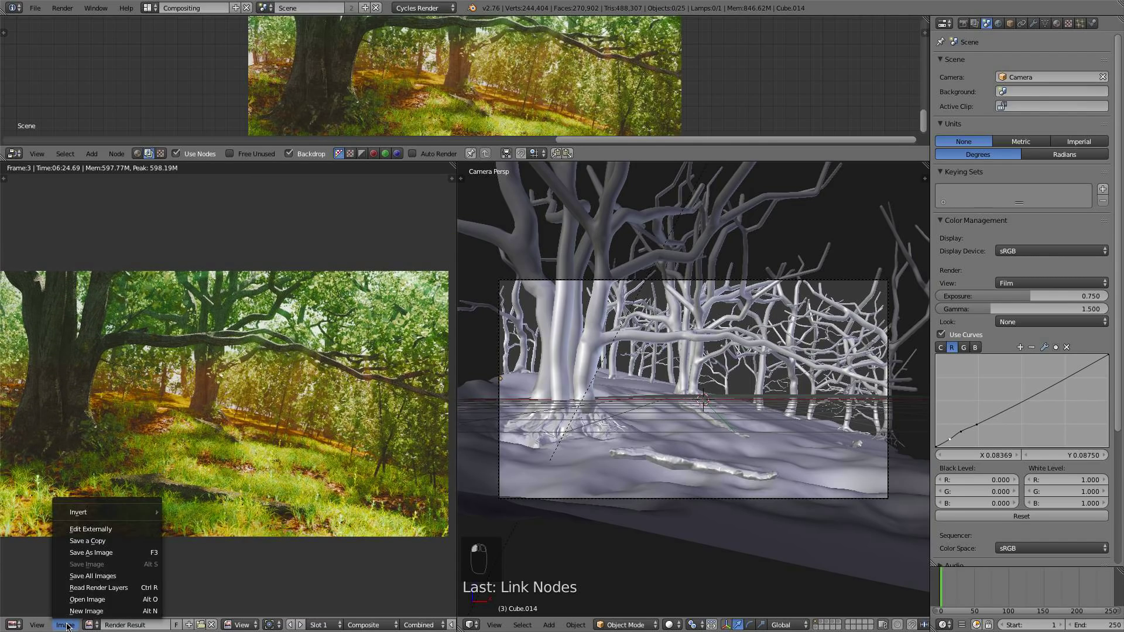
left_click(97, 552)
left_click(158, 51)
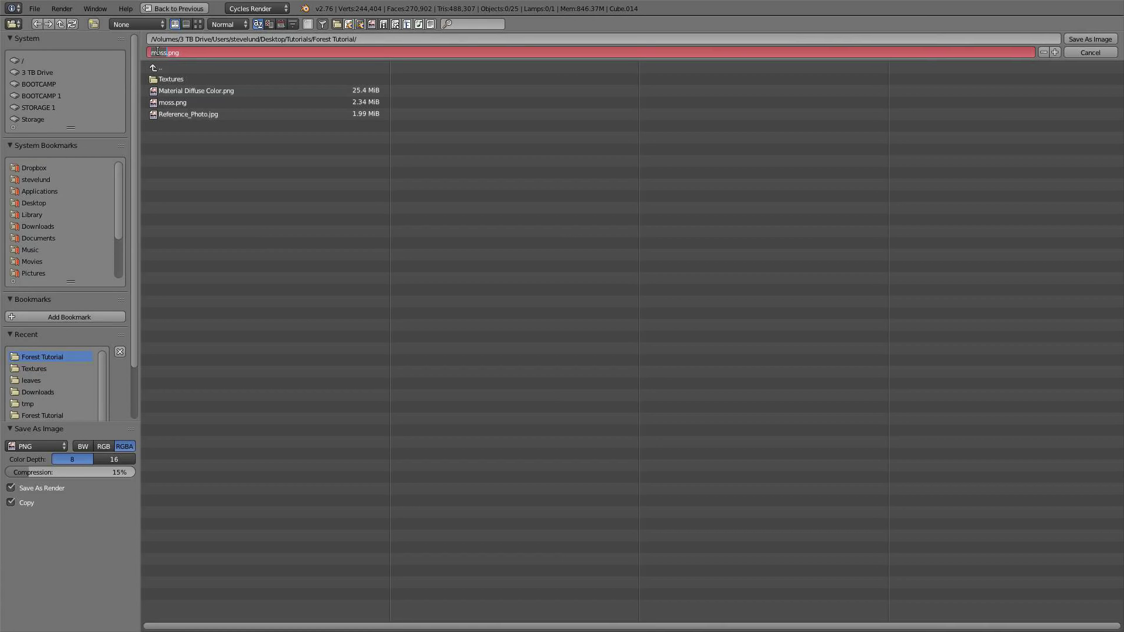
type("Final")
key("Return")
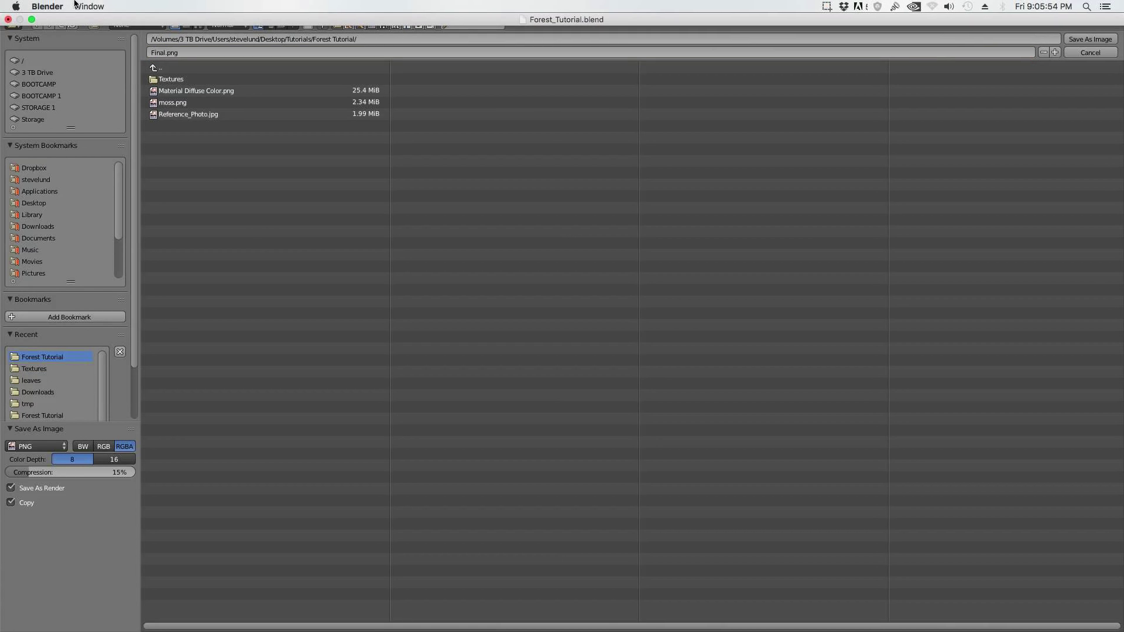
left_click(1071, 39)
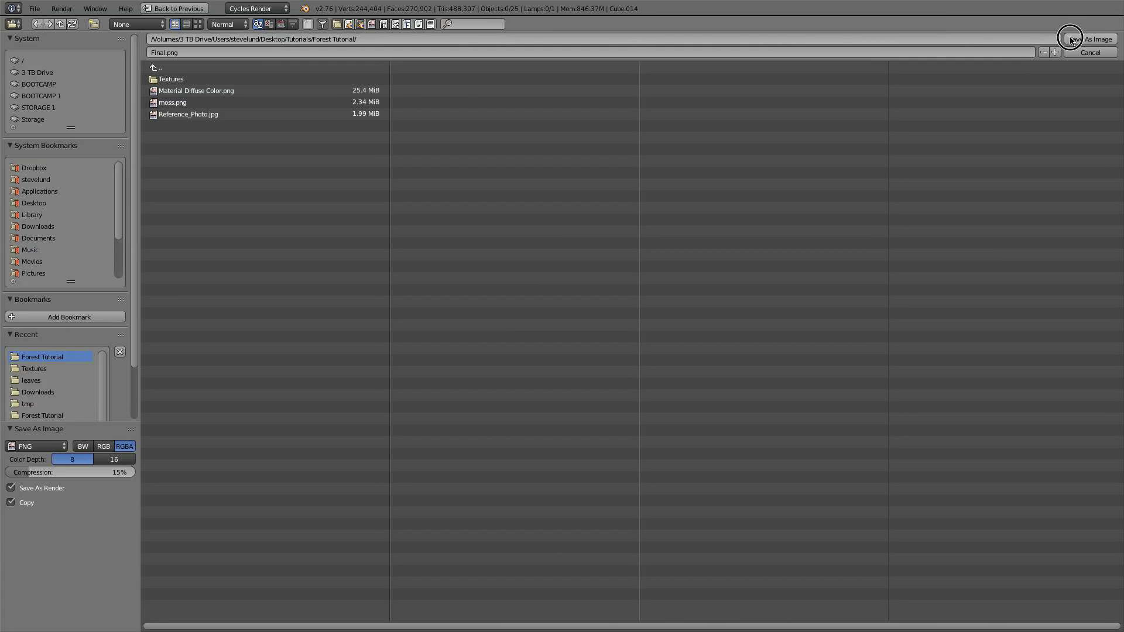
key("Return")
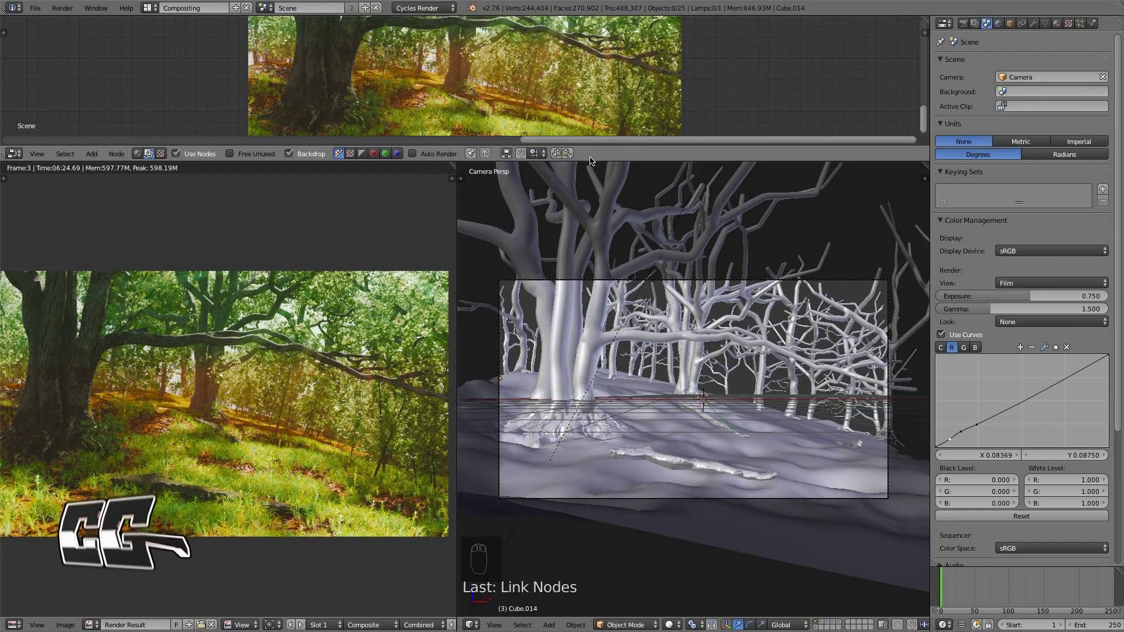
scroll(526, 293, "down", 1)
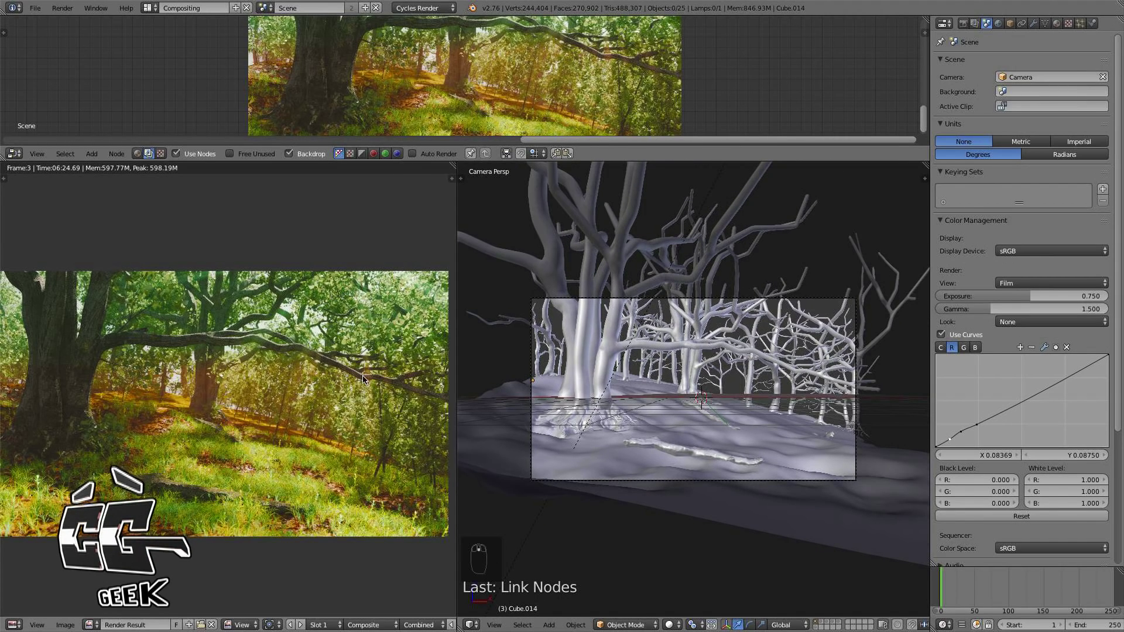
scroll(302, 370, "down", 1)
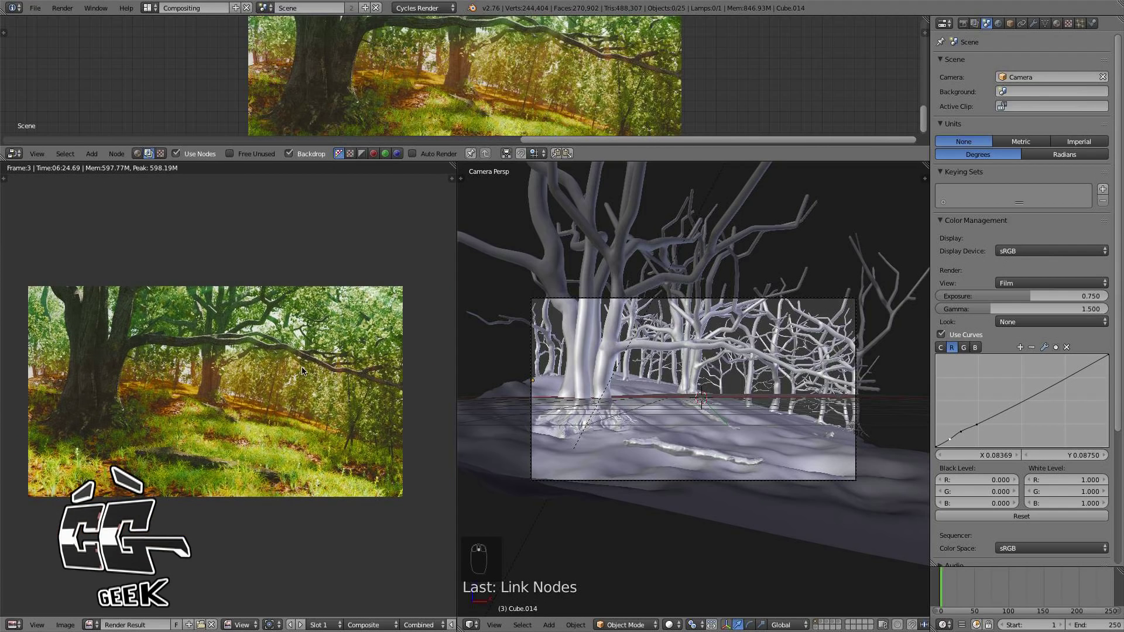